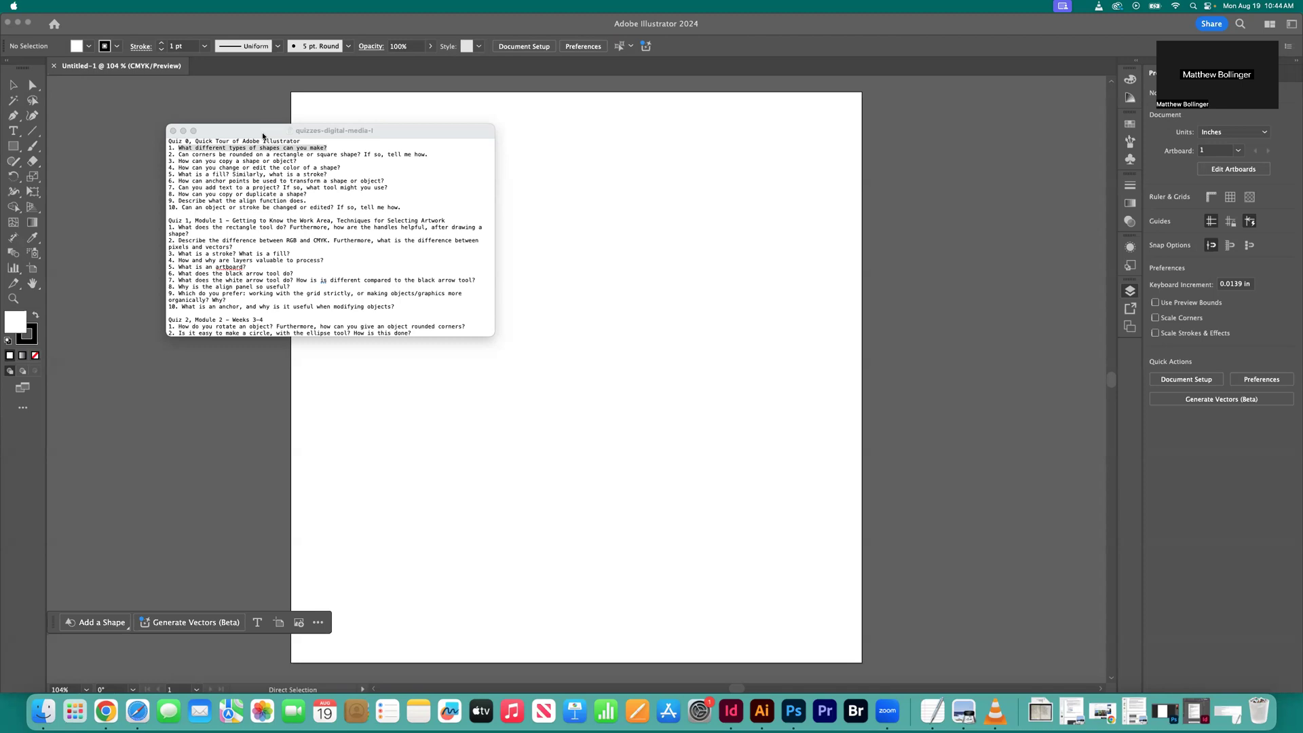
# - Highlight the first Quiz 0 question, "What different types of shapes can you make?", in the TextEdit quiz document and return to Illustrator
pyautogui.click(299, 160)
pyautogui.moveTo(336, 146); pyautogui.dragTo(188, 148)
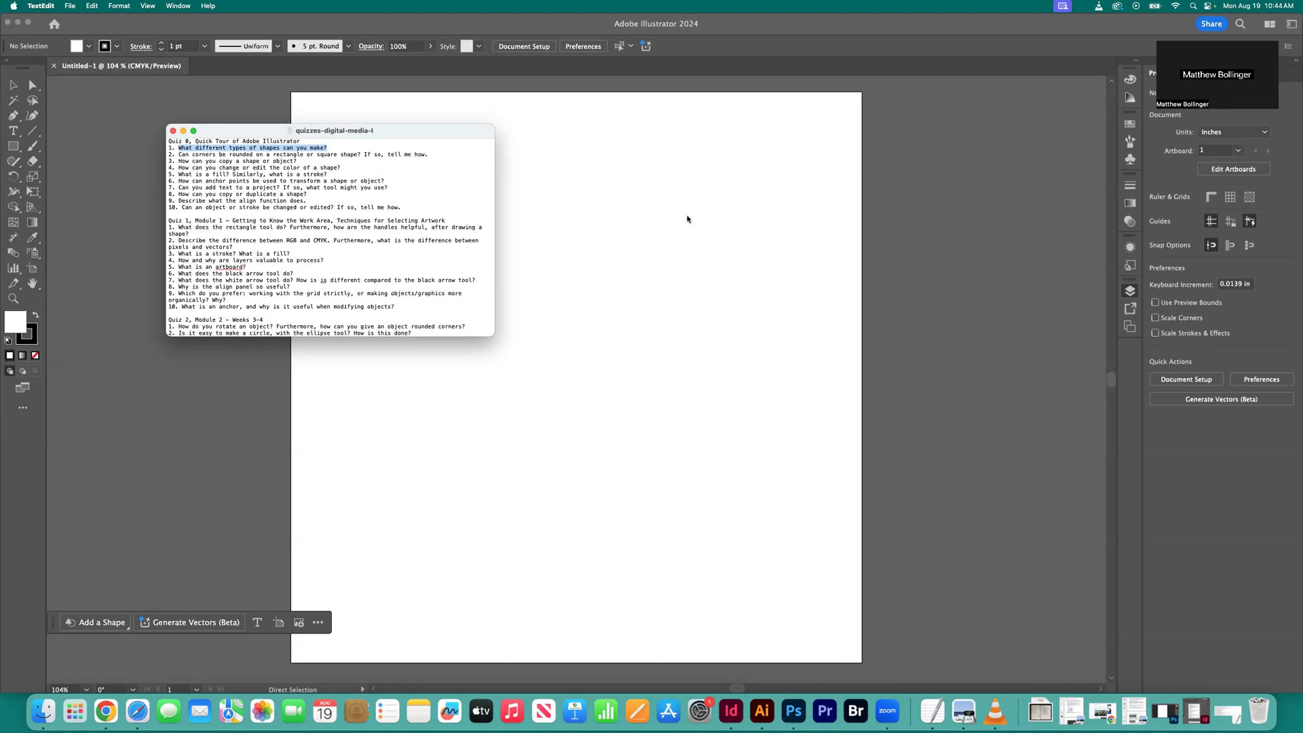
pyautogui.click(608, 150)
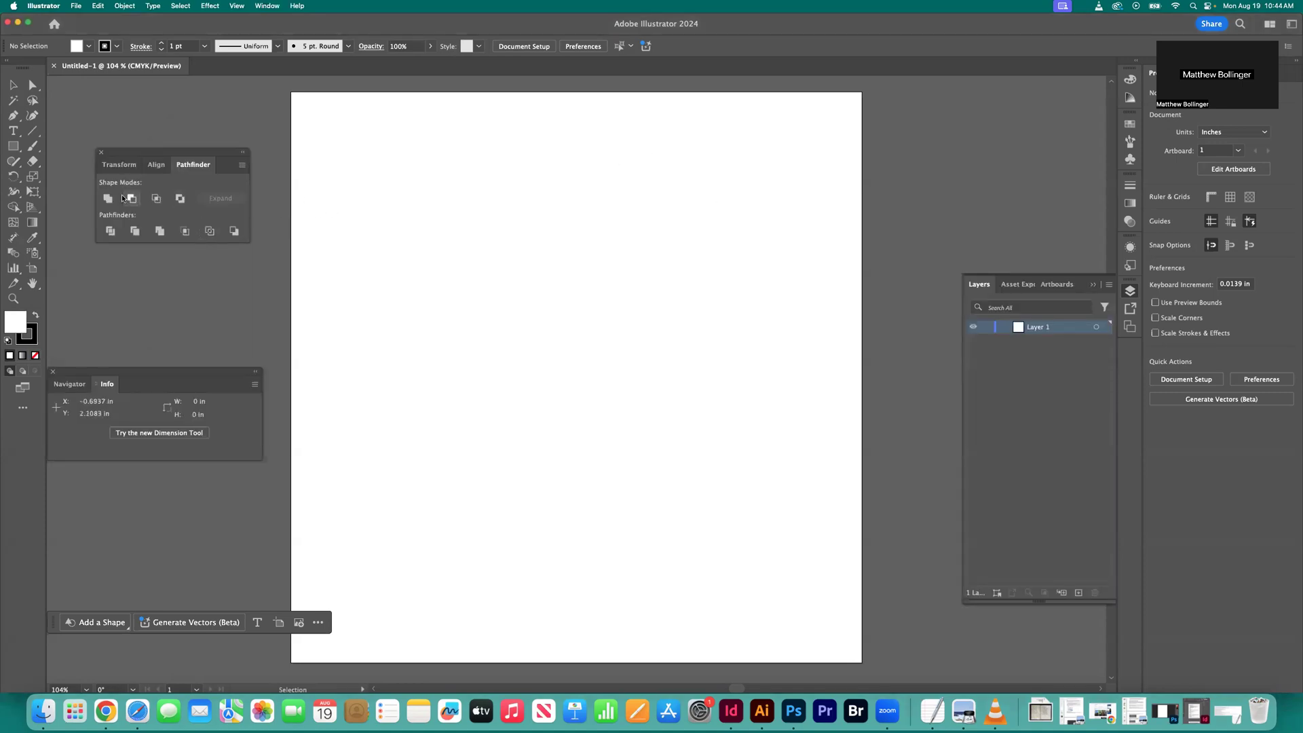
# - Activate the Rectangle tool and set the fill colour to magenta
pyautogui.click(14, 149)
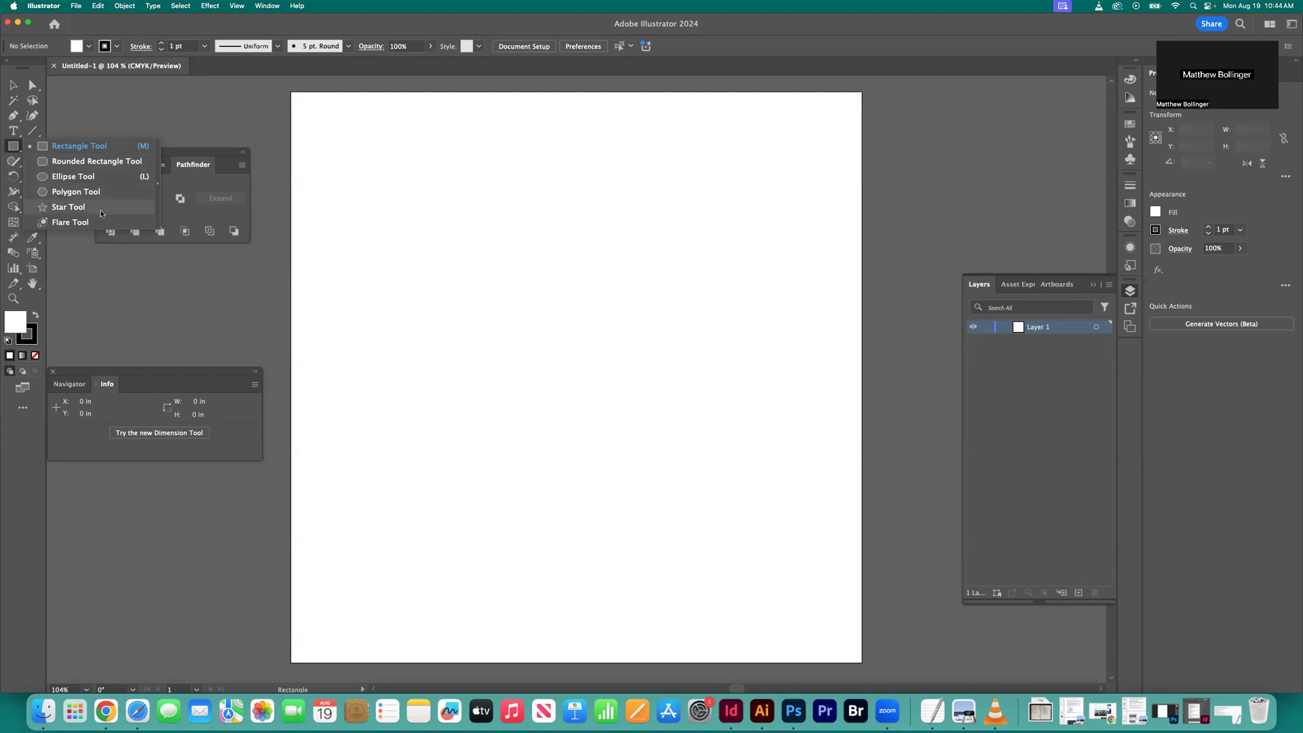
pyautogui.click(94, 147)
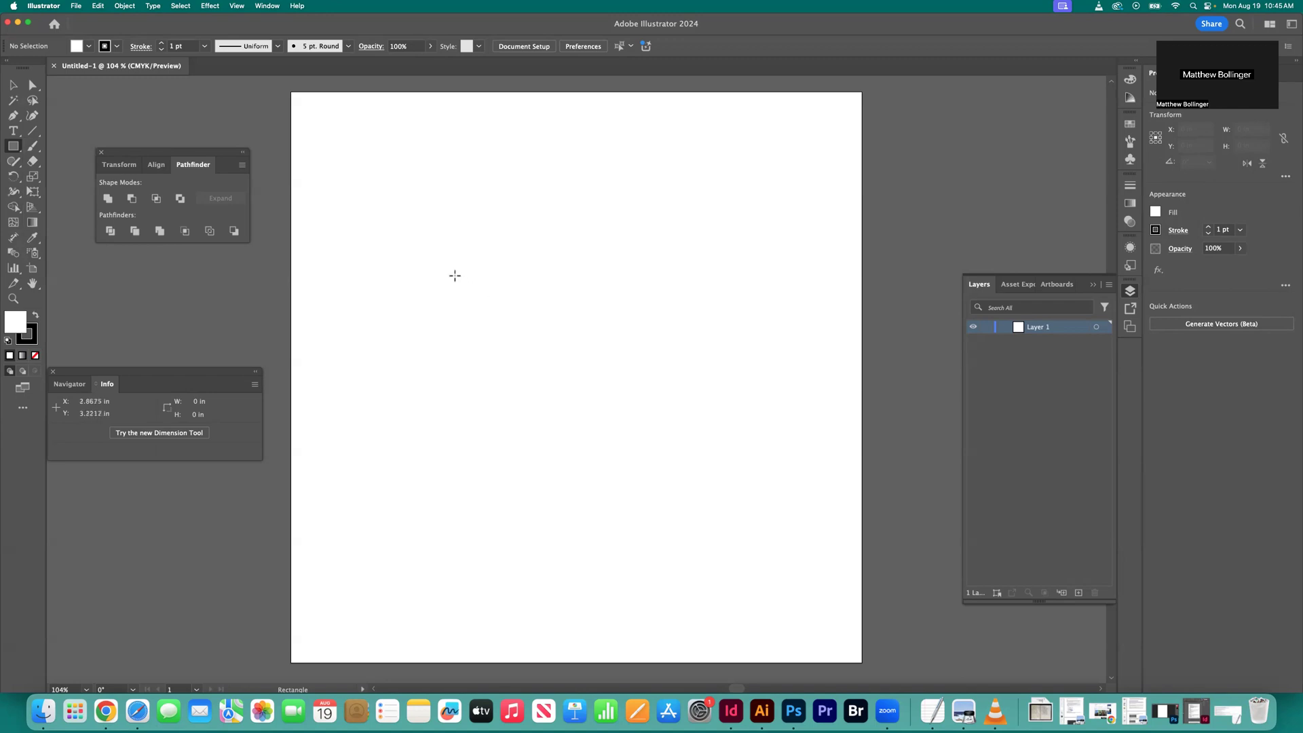
pyautogui.click(89, 46)
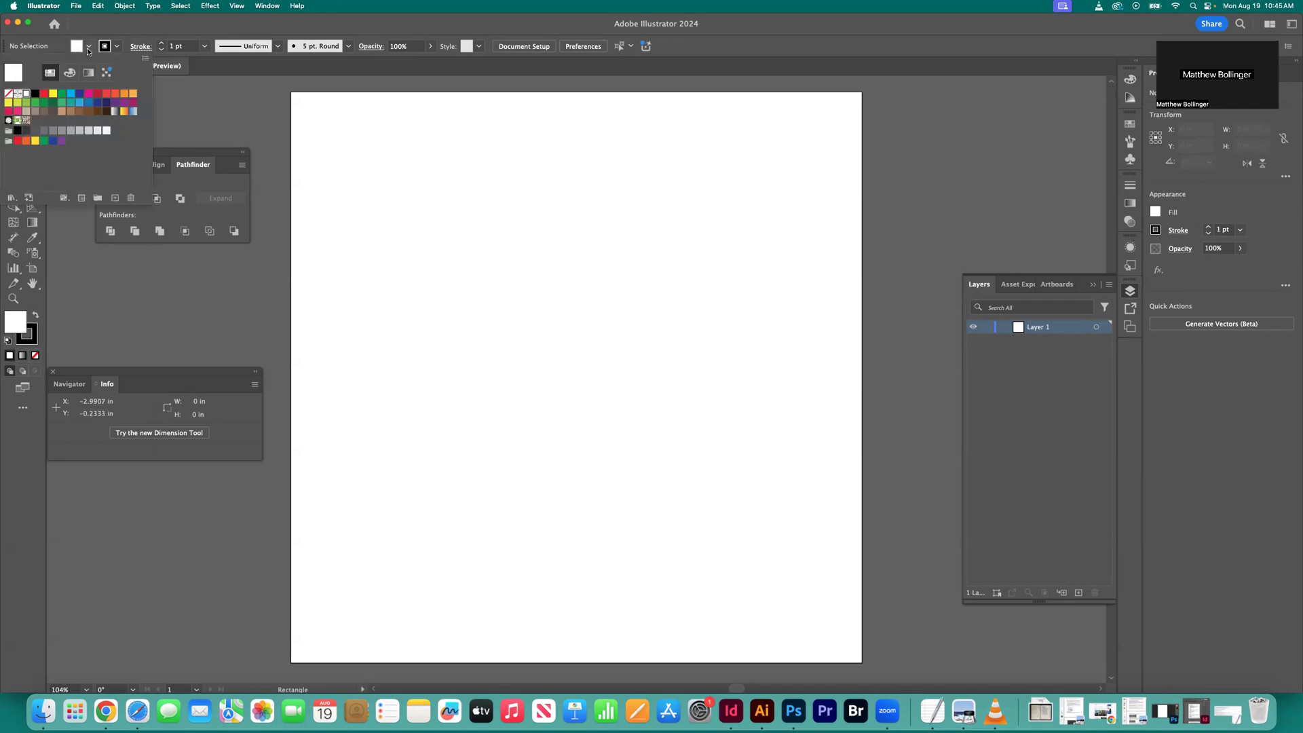
pyautogui.click(89, 46)
pyautogui.click(88, 47)
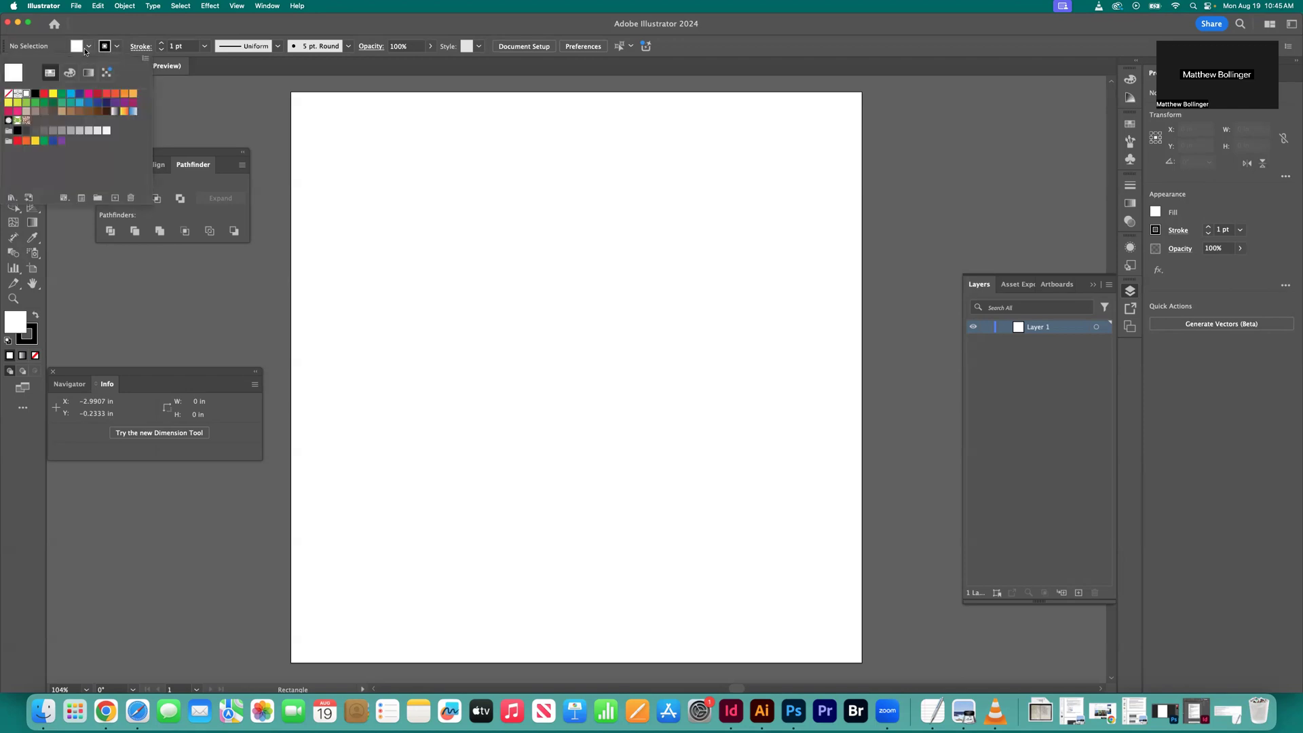
pyautogui.click(89, 93)
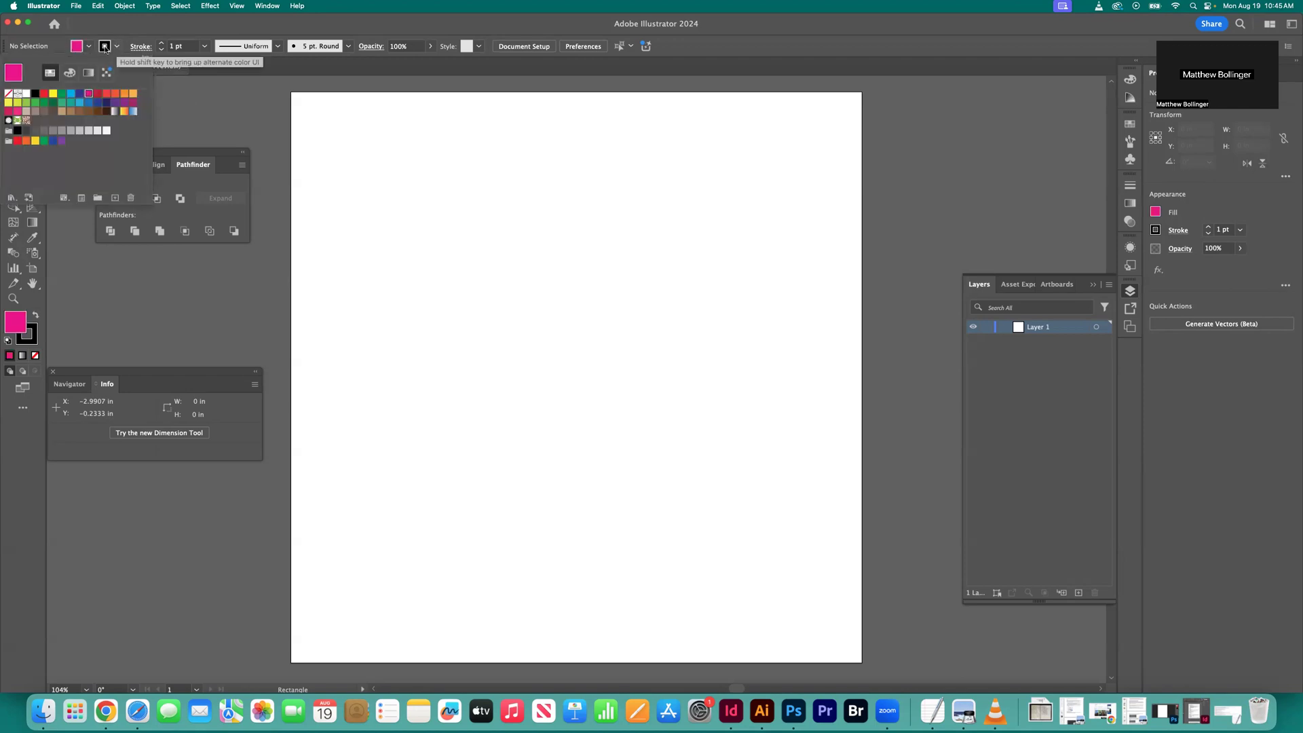
pyautogui.click(452, 257)
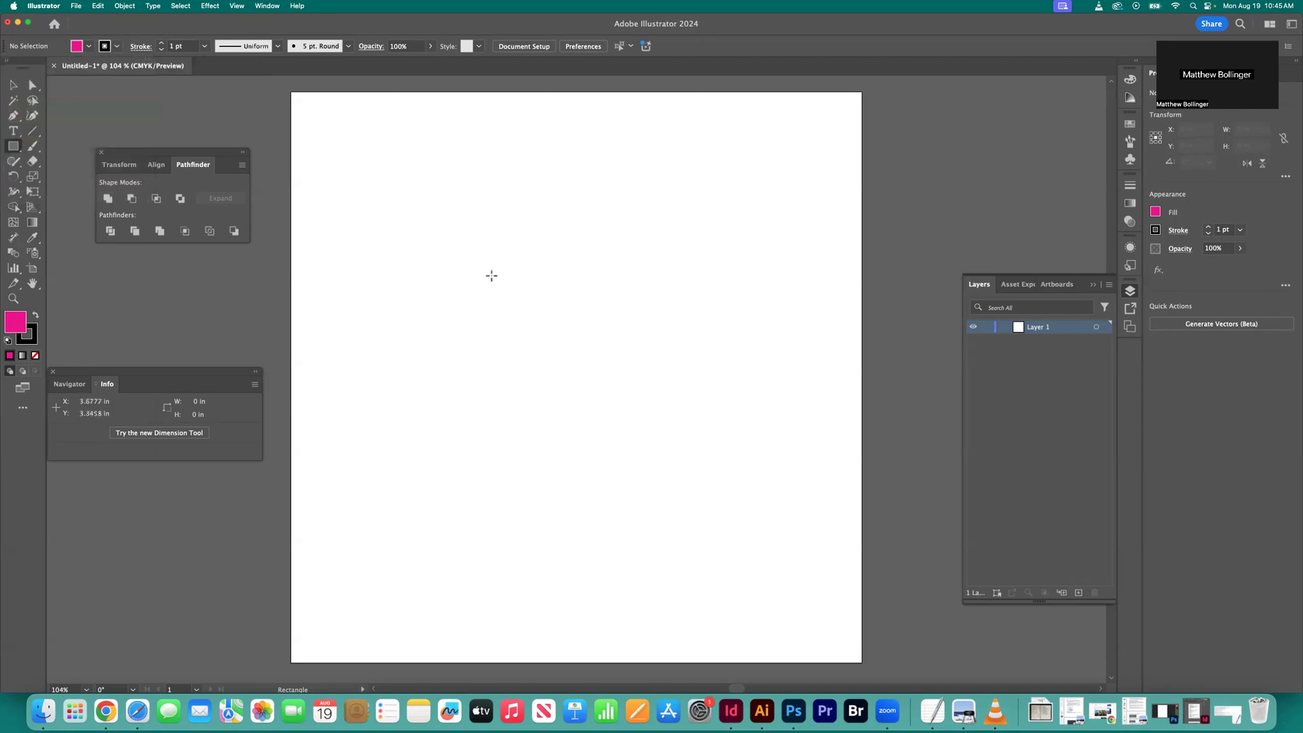
# - Draw a rectangle about 2.15 by 1.93 in and a tall narrow one about 0.71 by 3.77 in beside it
pyautogui.moveTo(469, 256); pyautogui.dragTo(593, 367)
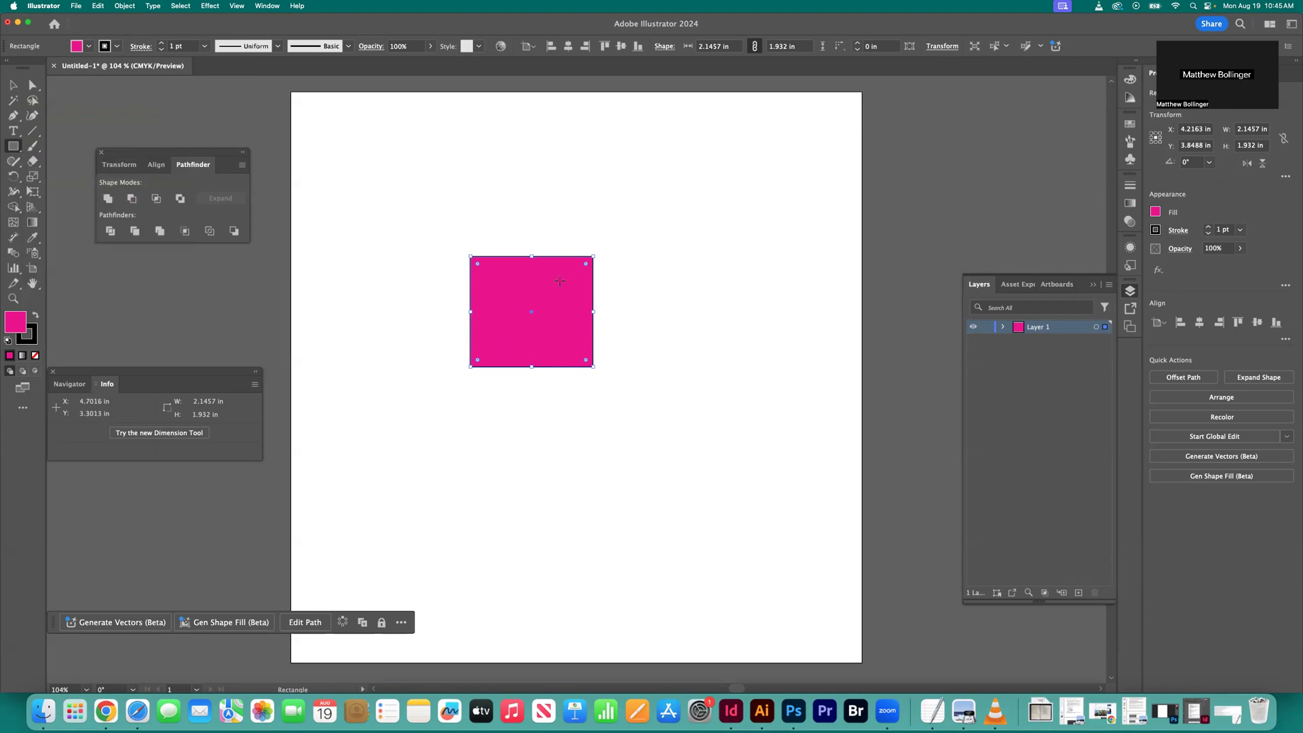
pyautogui.moveTo(628, 244); pyautogui.dragTo(670, 460)
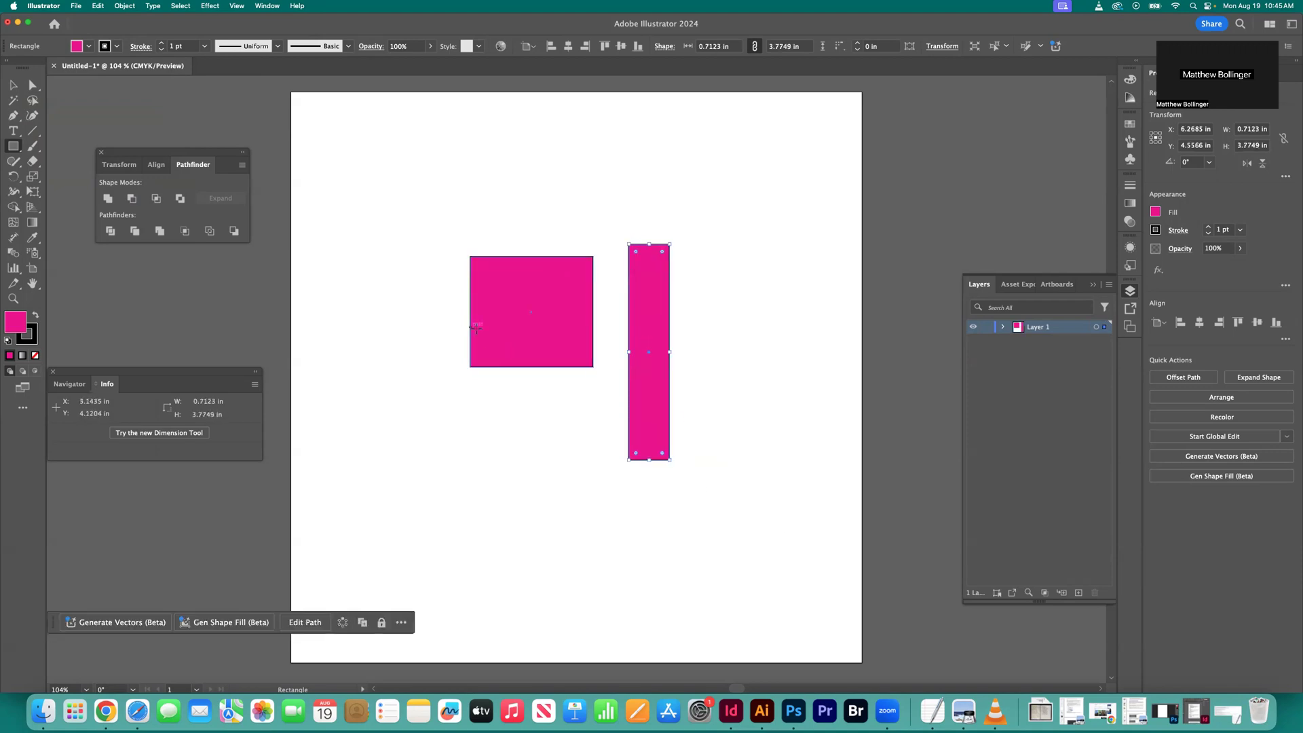
pyautogui.press('v')
pyautogui.click(470, 182)
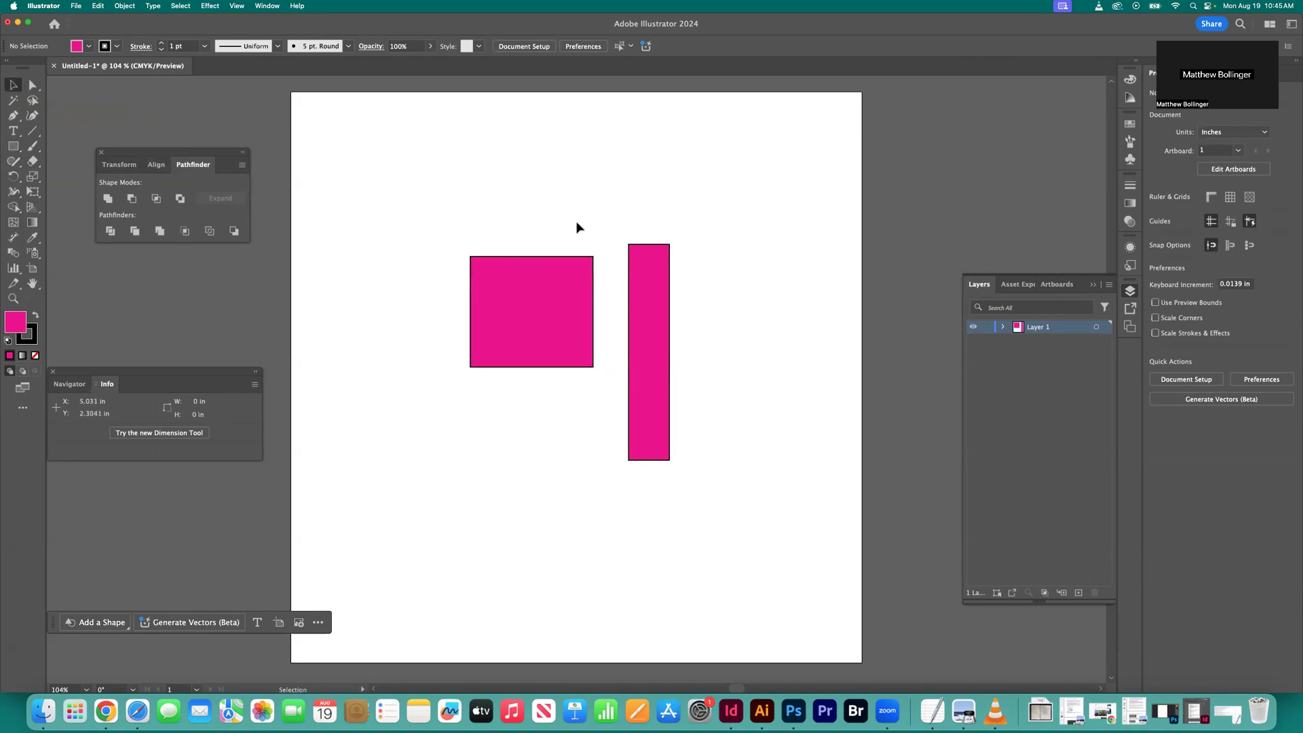
# - Create a rectangle exactly 2 in wide and 3 in high and move it to the free side of the tall narrow rectangle
pyautogui.rightClick(499, 207)
pyautogui.press('Escape')
pyautogui.click(13, 147)
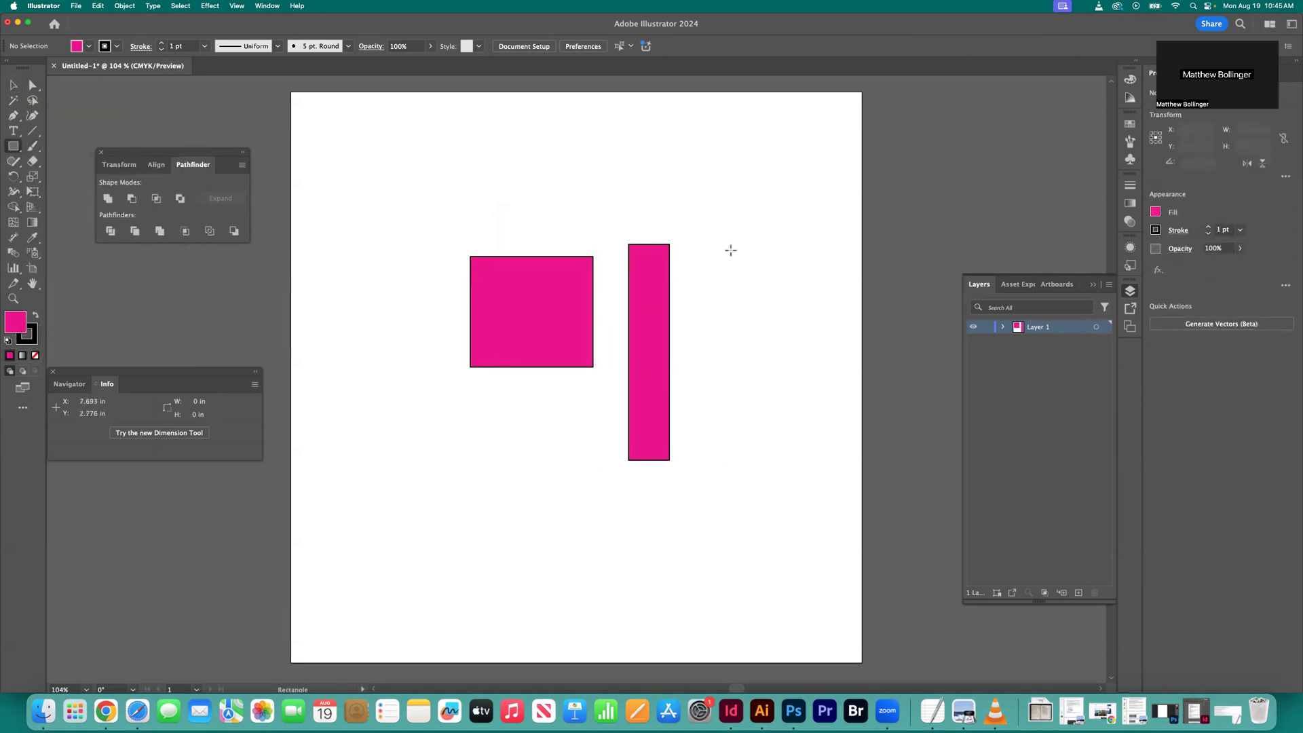
pyautogui.click(542, 215)
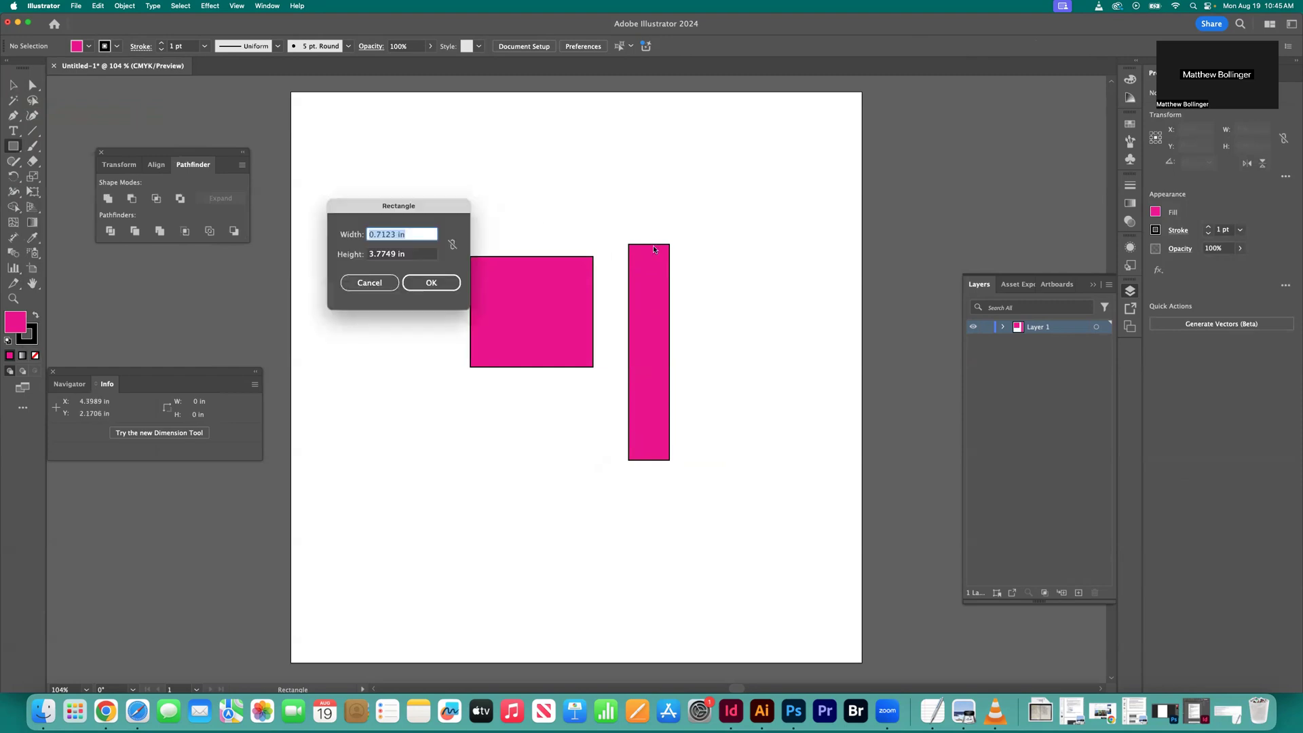
pyautogui.click(389, 233)
pyautogui.moveTo(394, 233); pyautogui.dragTo(373, 232)
pyautogui.write('2')
pyautogui.press('Tab')
pyautogui.write('3')
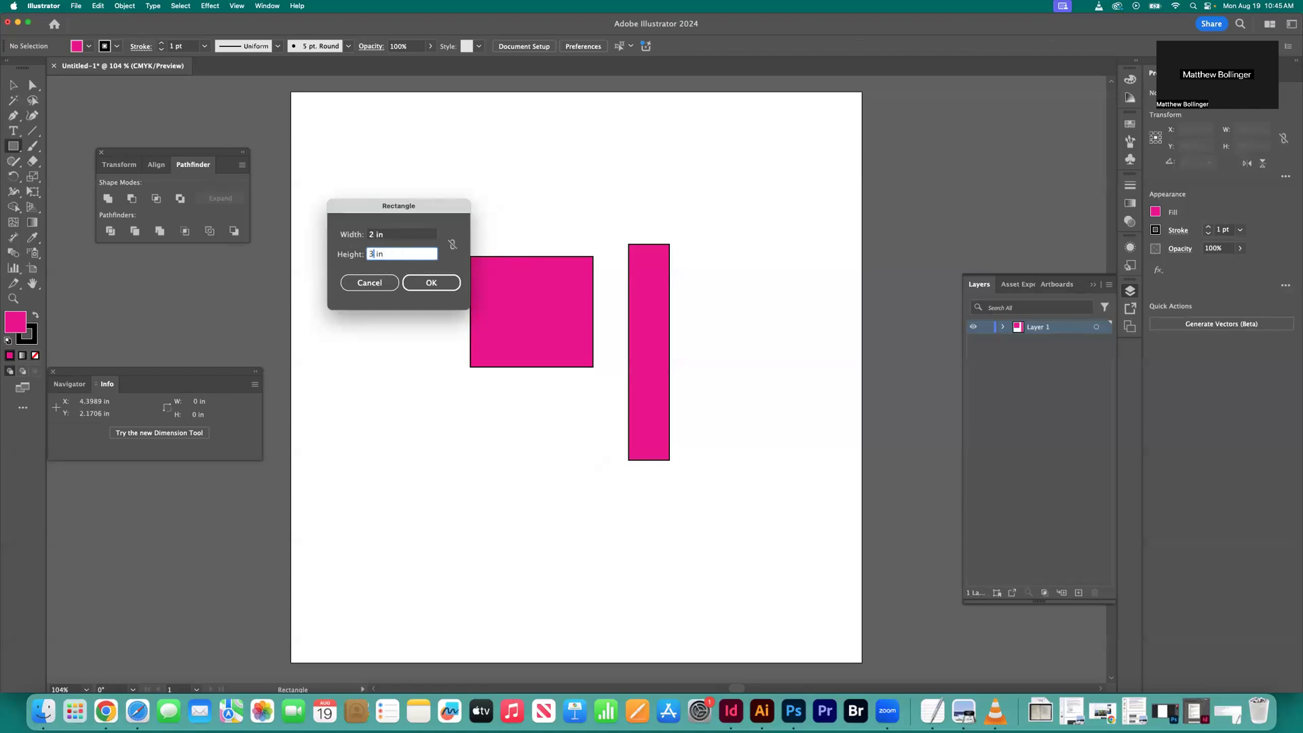
pyautogui.click(435, 293)
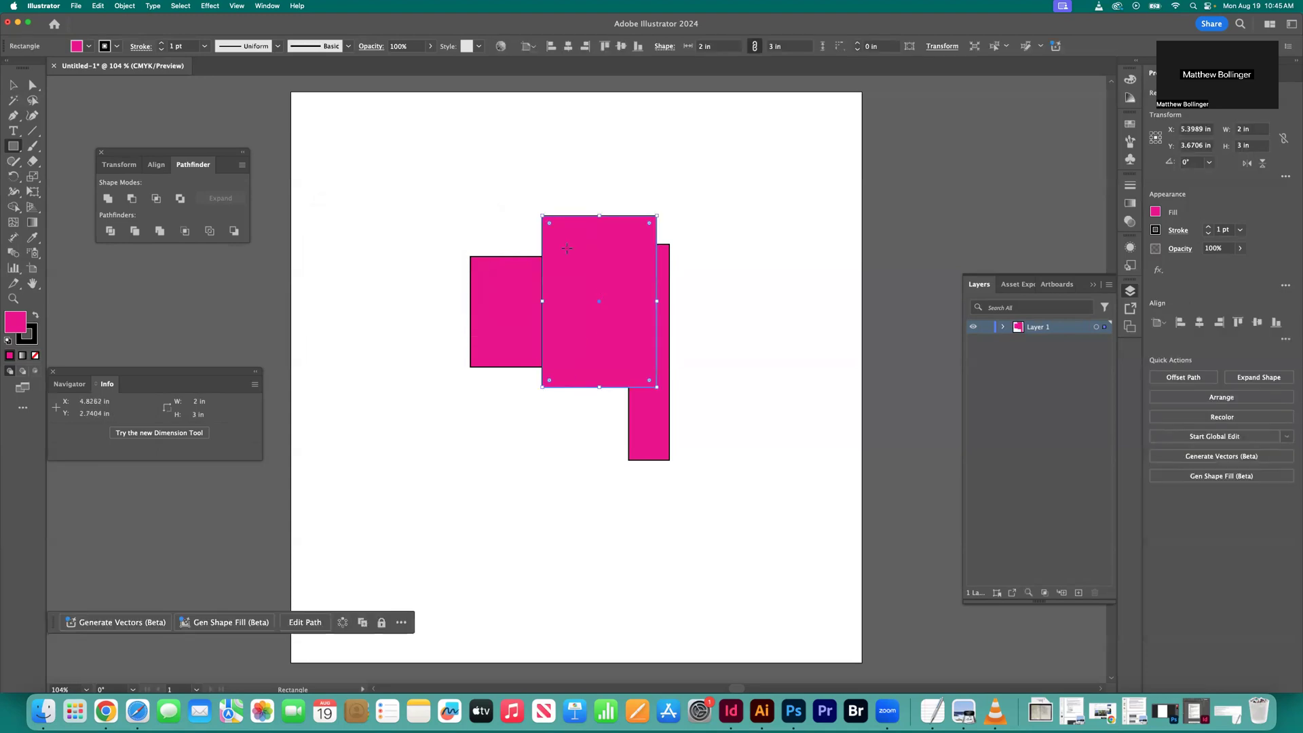
pyautogui.click(13, 85)
pyautogui.moveTo(584, 250); pyautogui.dragTo(734, 236)
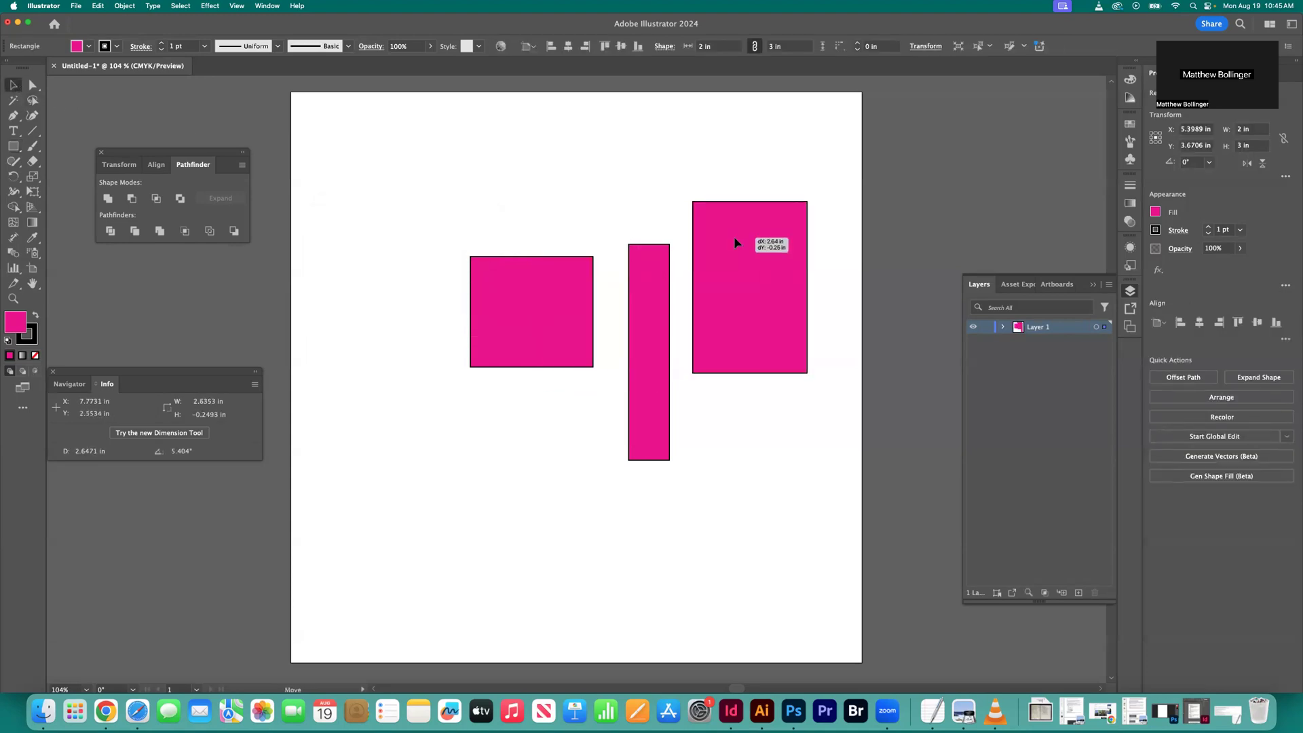
# - Delete all three magenta rectangles from the artboard
pyautogui.click(623, 374)
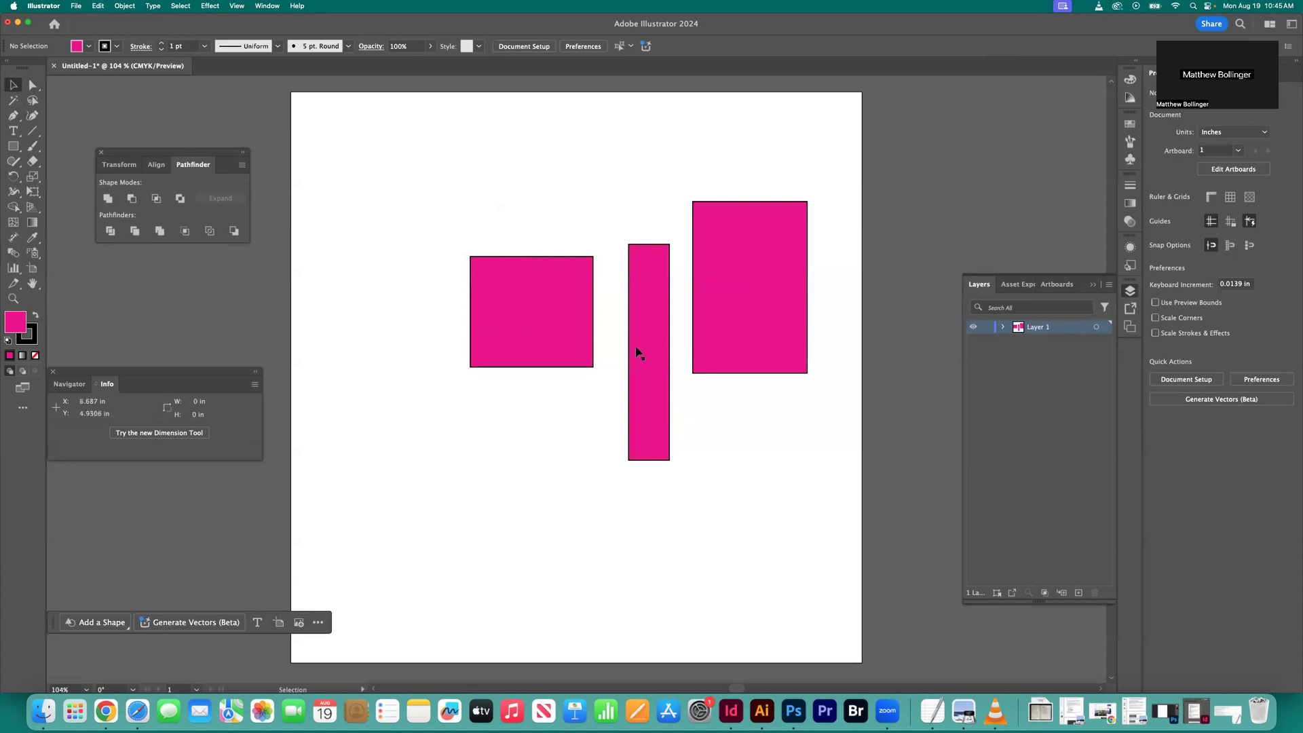
pyautogui.moveTo(754, 350); pyautogui.dragTo(755, 351)
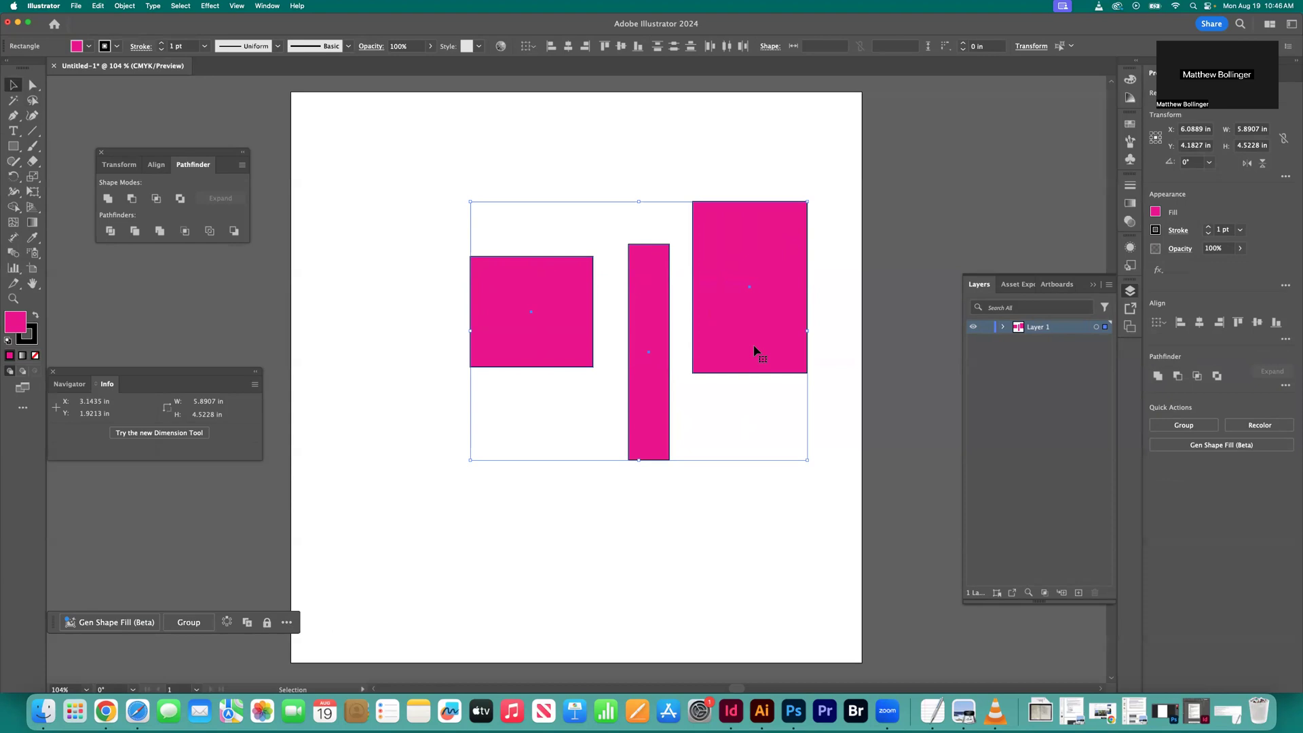
pyautogui.press('Delete')
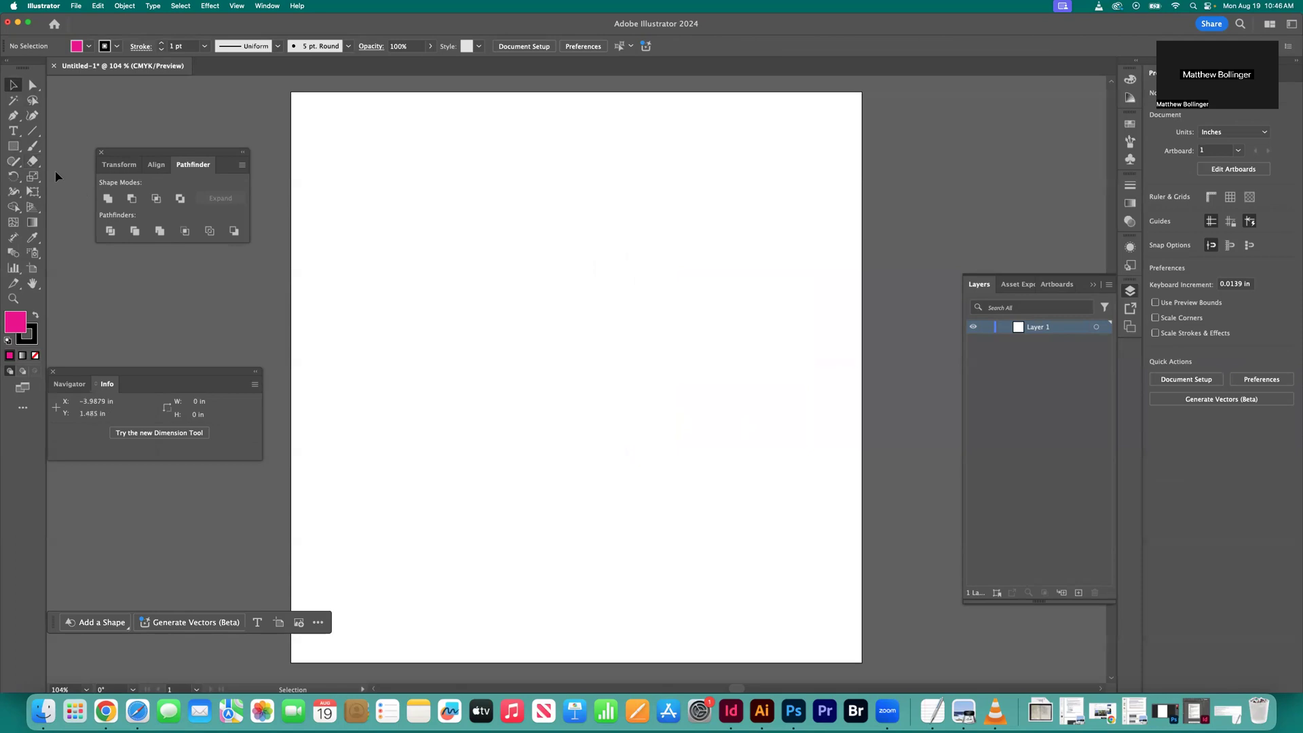
# - Draw a square about 1.5 in per side in the upper middle of the artboard and shift it slightly up and left
pyautogui.click(19, 153)
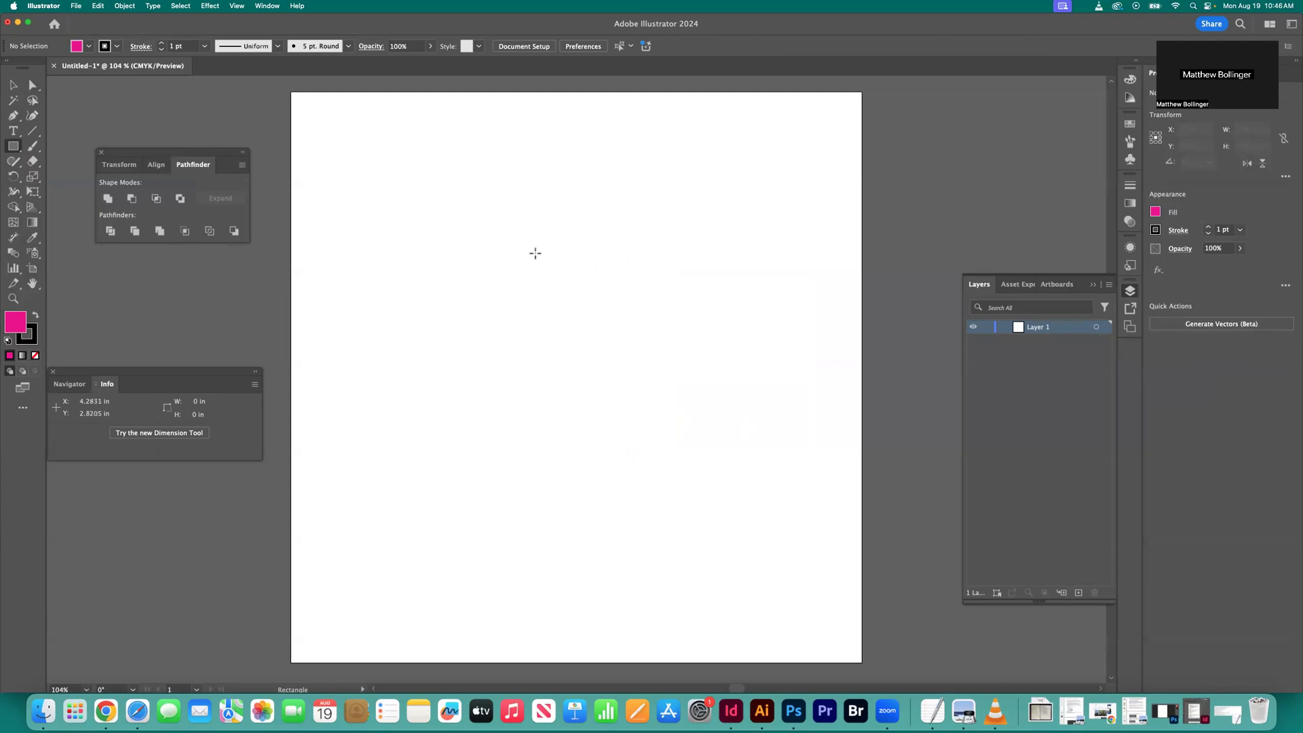
pyautogui.moveTo(532, 234); pyautogui.dragTo(618, 319)
pyautogui.click(13, 85)
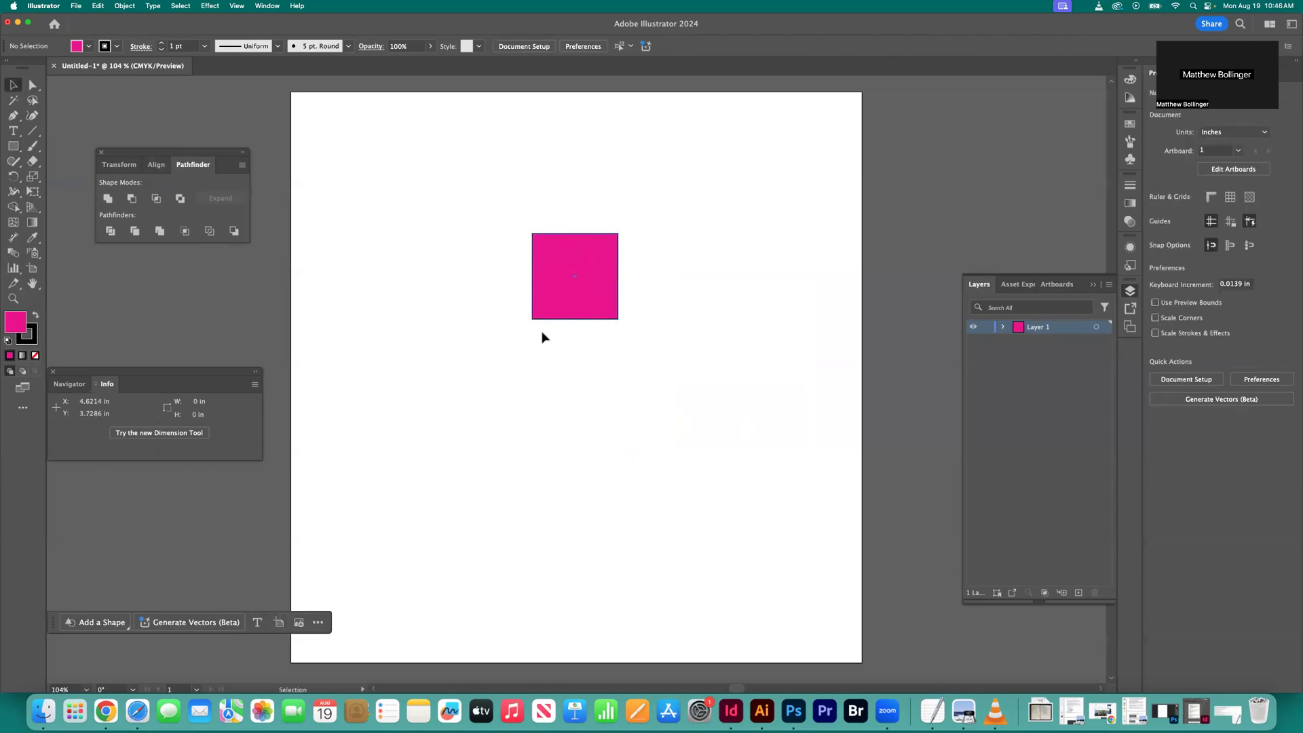
pyautogui.click(572, 266)
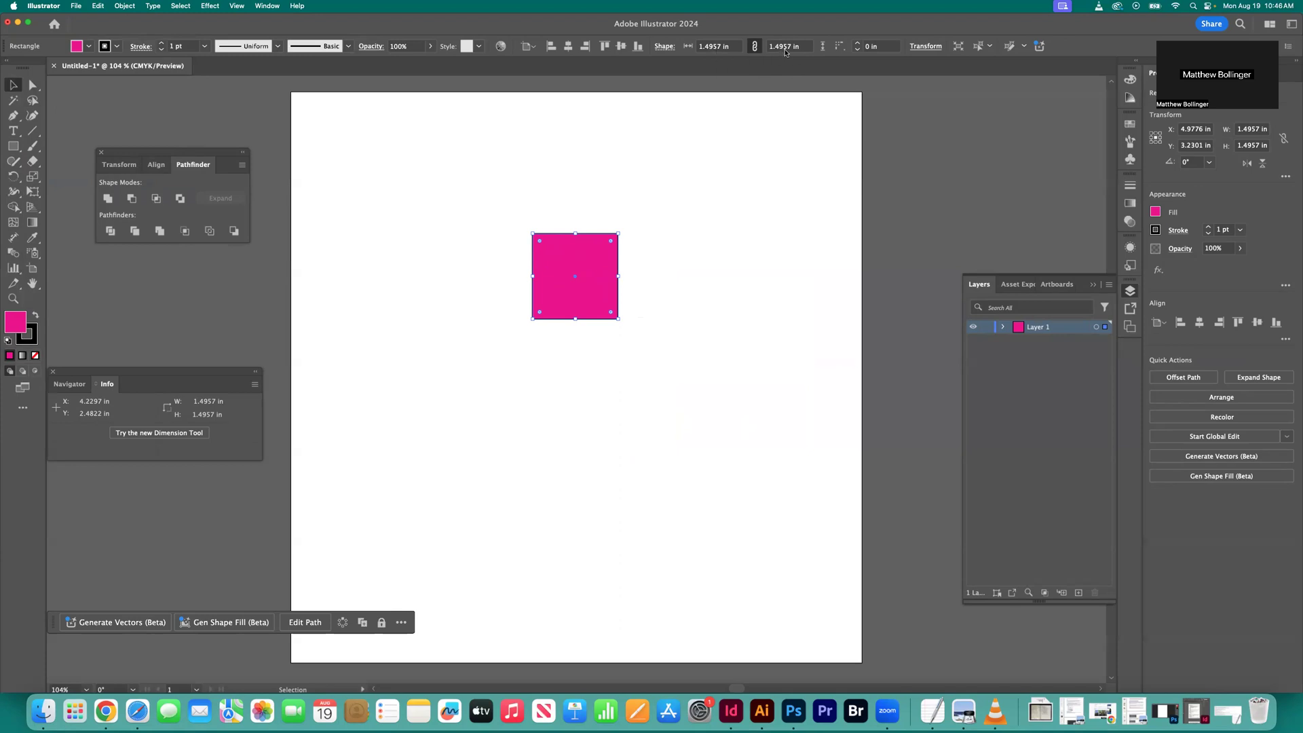
pyautogui.click(551, 157)
pyautogui.moveTo(588, 262)
pyautogui.mouseDown()
pyautogui.moveTo(666, 253)
pyautogui.moveTo(570, 163)
pyautogui.moveTo(568, 257)
pyautogui.mouseUp()
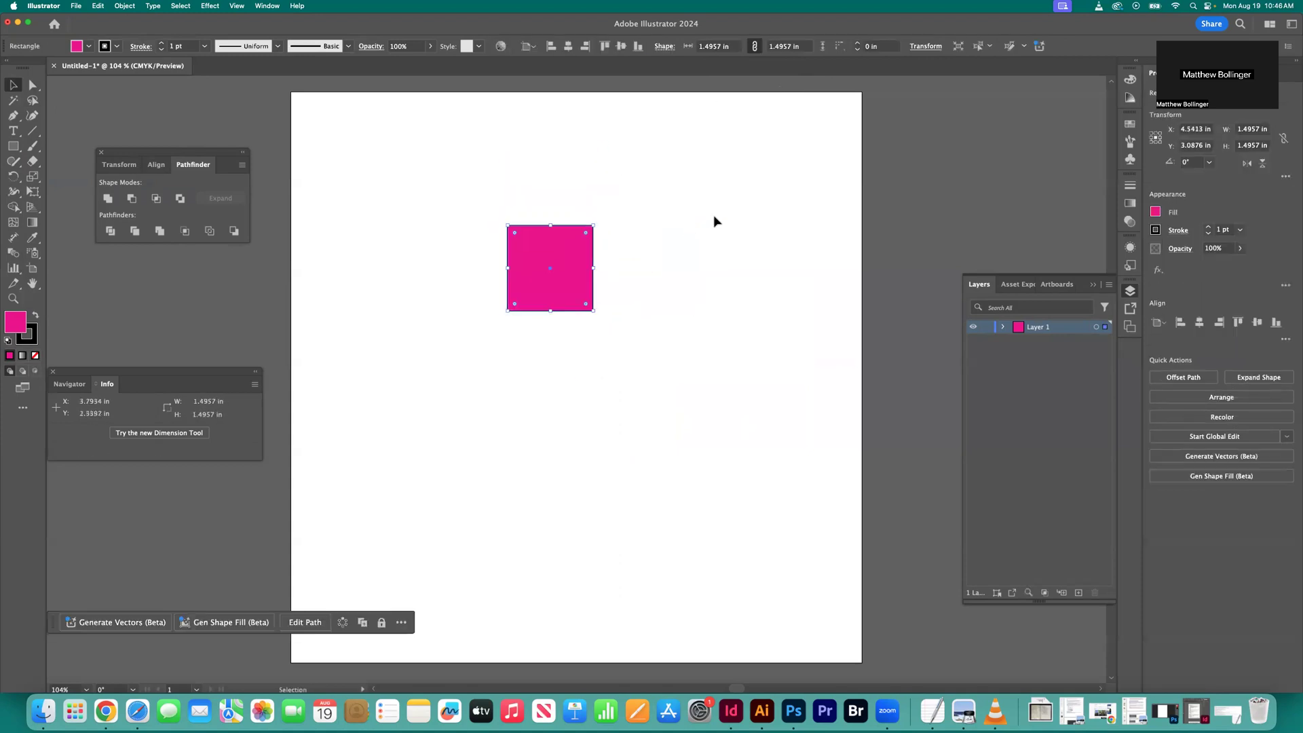
pyautogui.click(714, 215)
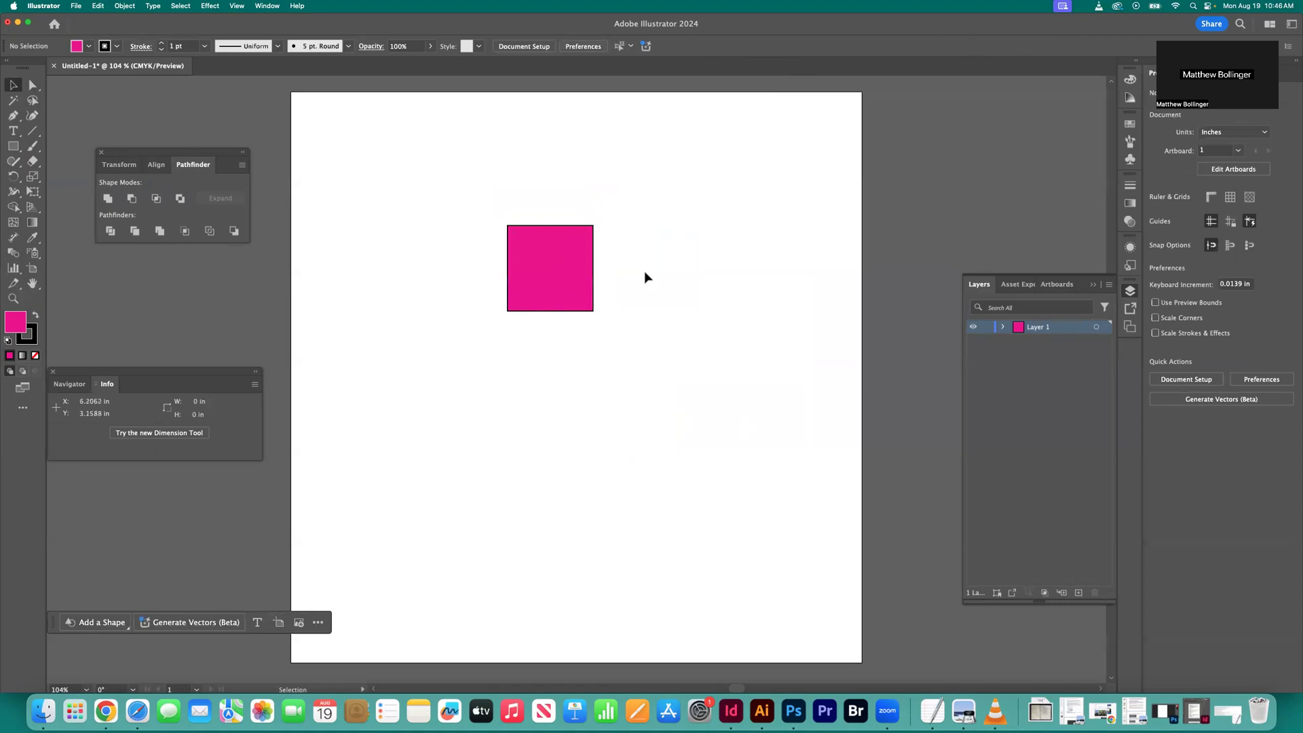
# - Delete the magenta square from the artboard
pyautogui.click(576, 256)
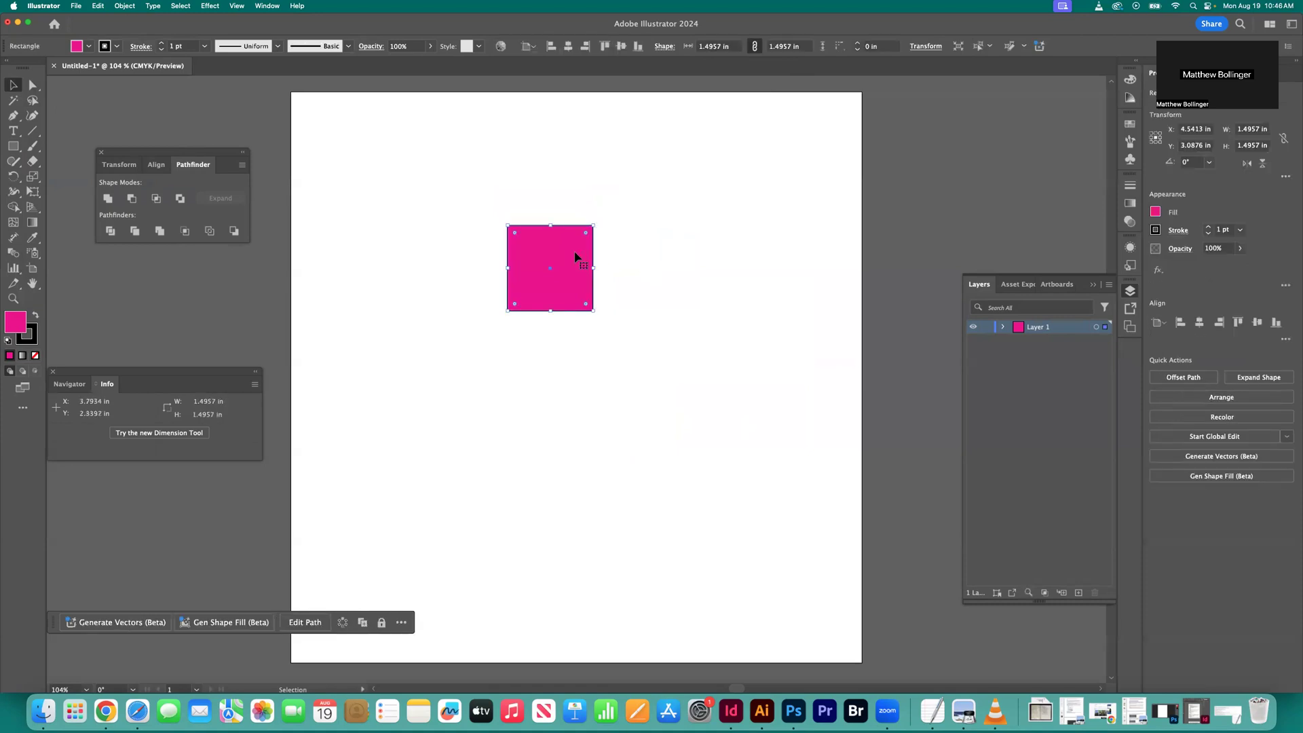
pyautogui.click(596, 244)
pyautogui.click(580, 246)
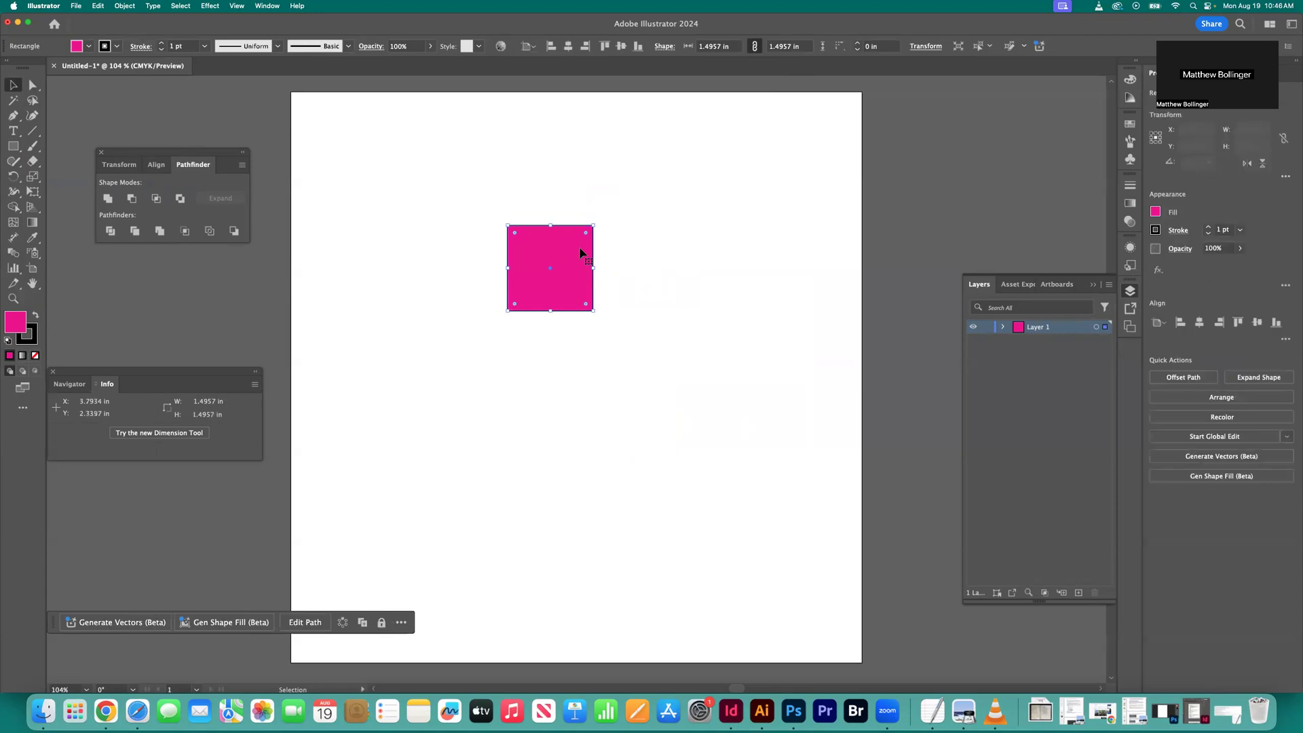
pyautogui.press('Delete')
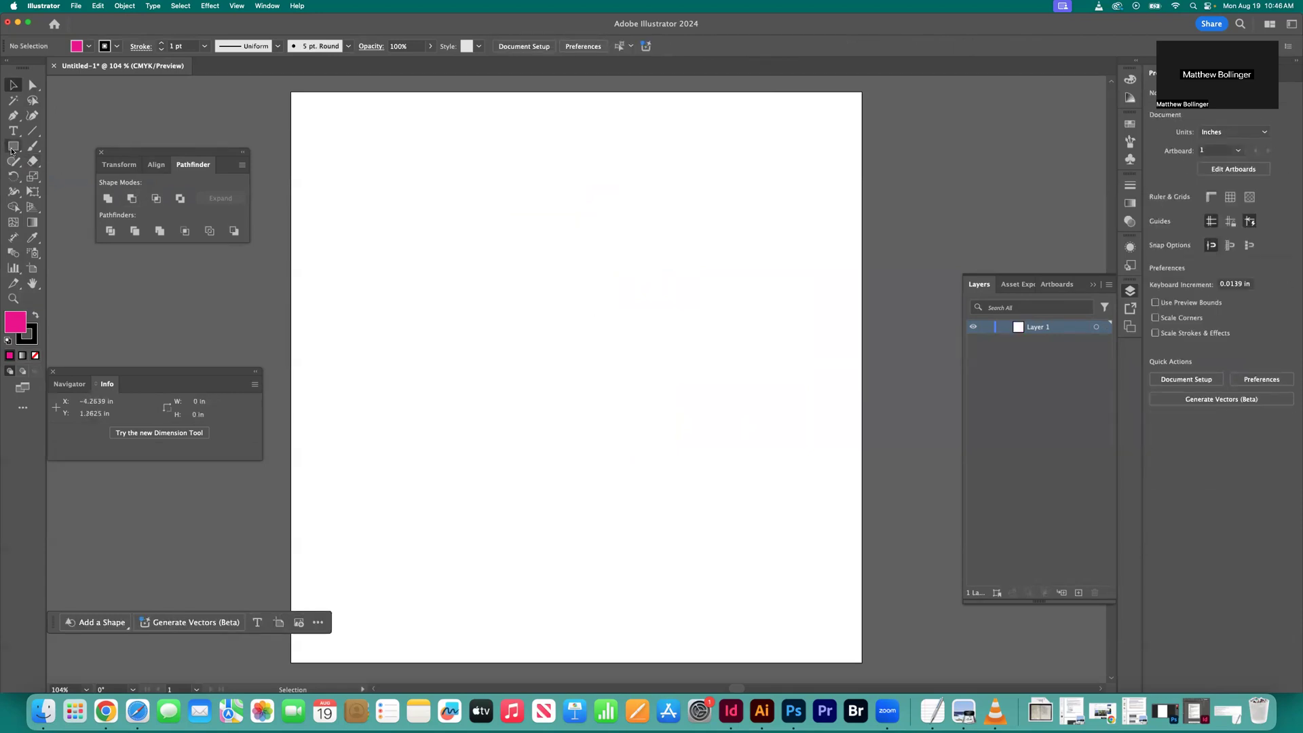
# - Draw a rounded rectangle about 2.72 by 2.39 in near the middle of the artboard
pyautogui.moveTo(11, 151); pyautogui.dragTo(57, 163)
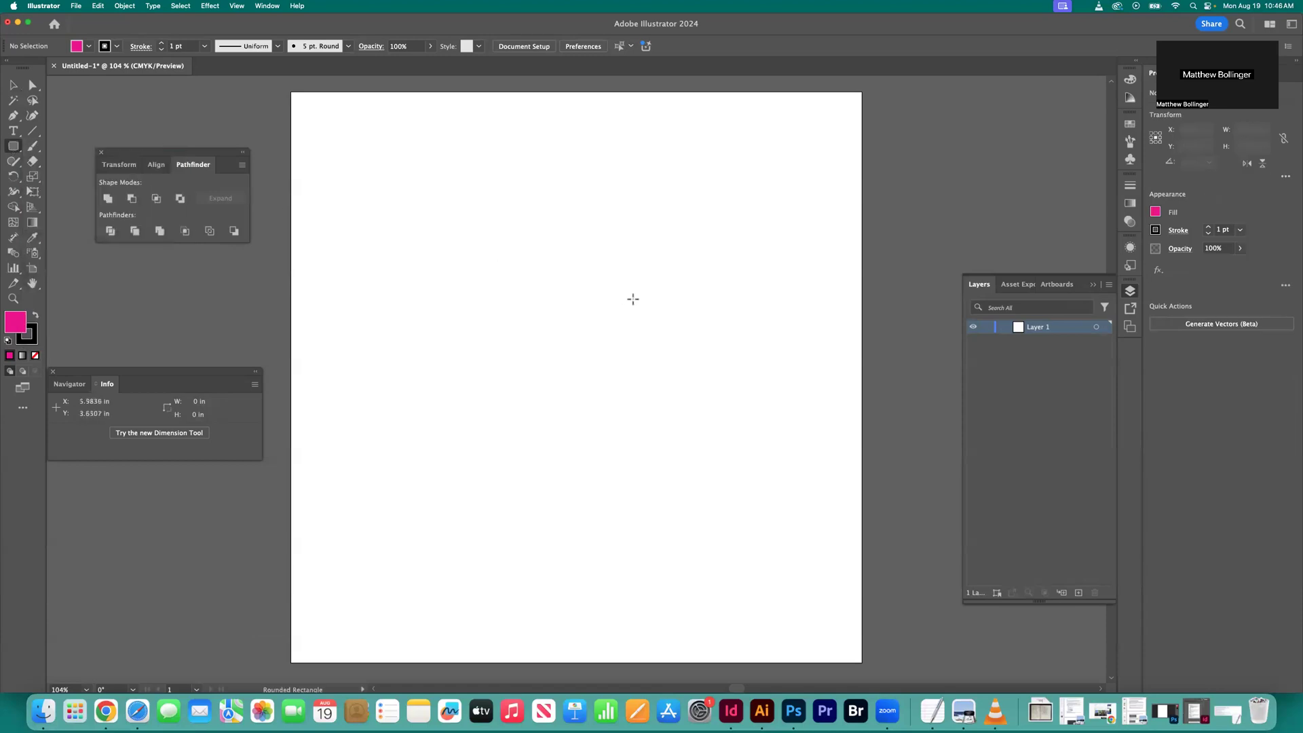
pyautogui.moveTo(481, 262); pyautogui.dragTo(637, 398)
pyautogui.press('v')
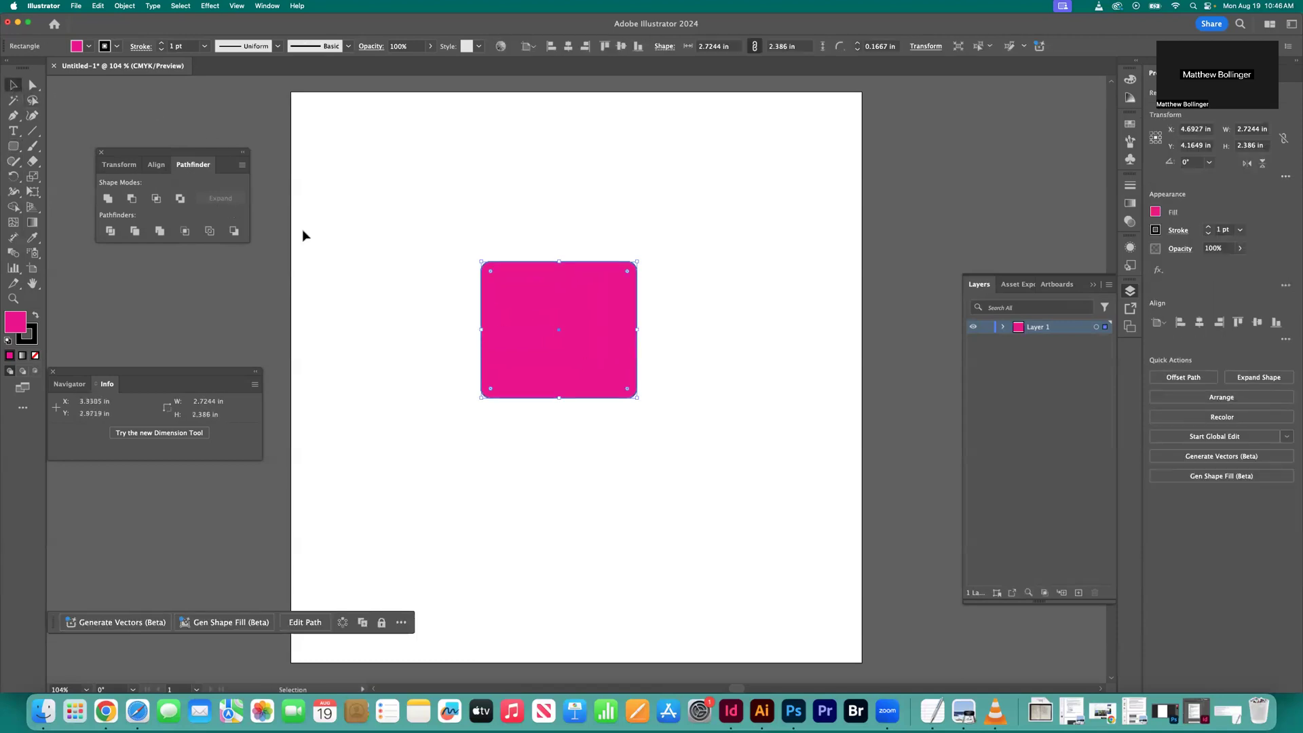
# - Change the rounded rectangle's fill to teal and move the shape slightly up the artboard
pyautogui.click(88, 46)
pyautogui.click(44, 95)
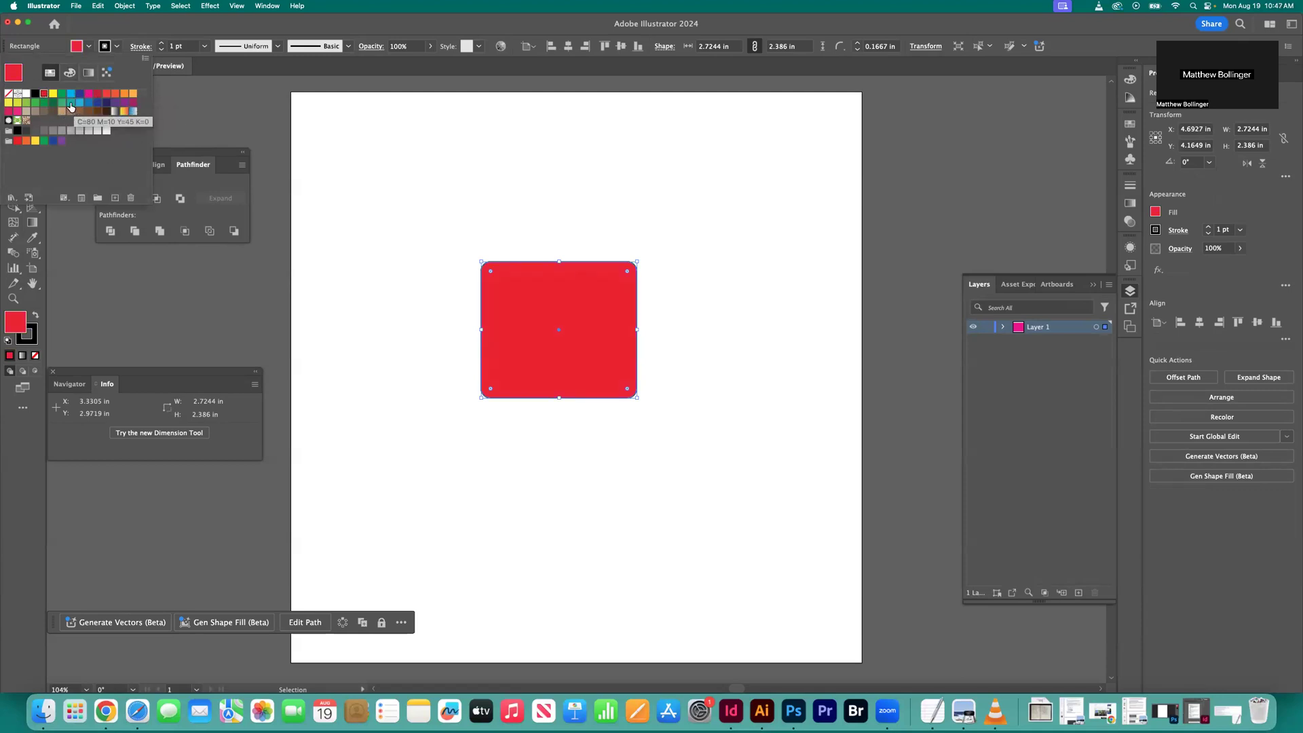
pyautogui.click(62, 102)
pyautogui.click(712, 246)
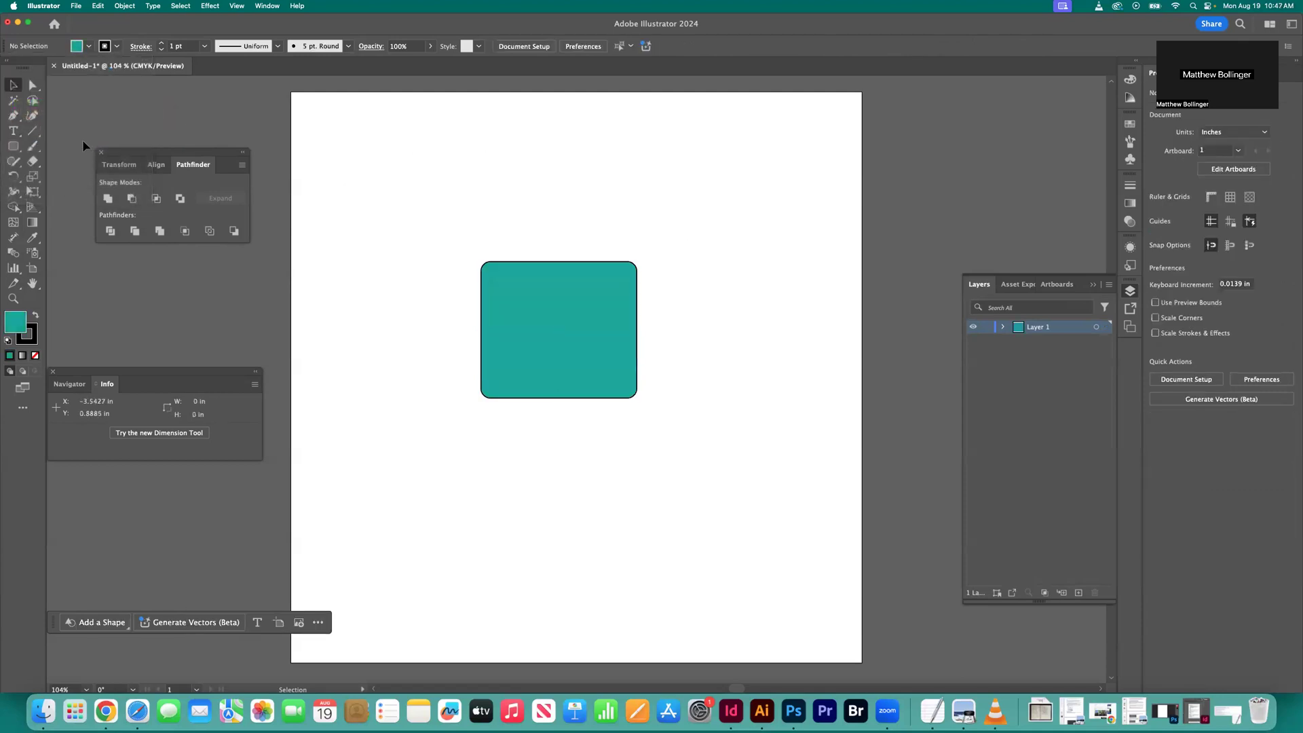
pyautogui.moveTo(625, 294); pyautogui.dragTo(620, 266)
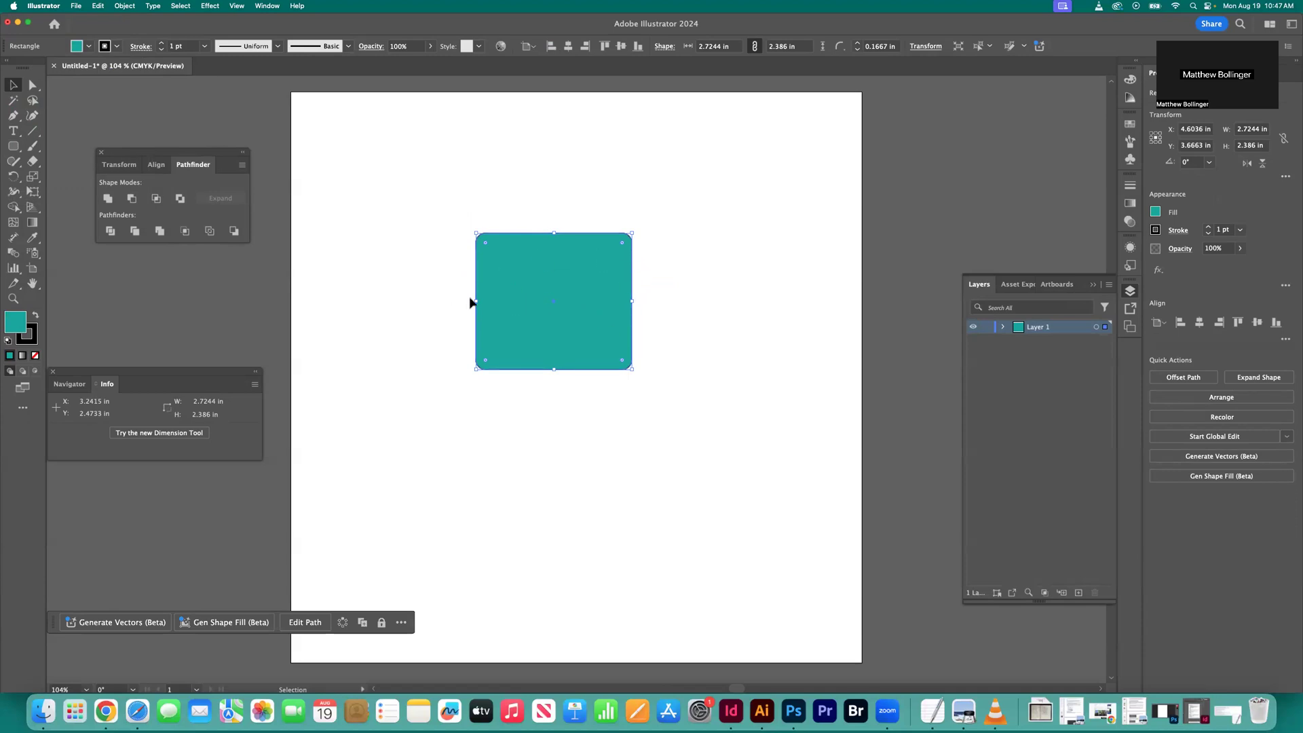
pyautogui.click(724, 325)
# - Draw a rounded square about 1.71 in per side below the teal rounded rectangle
pyautogui.click(13, 146)
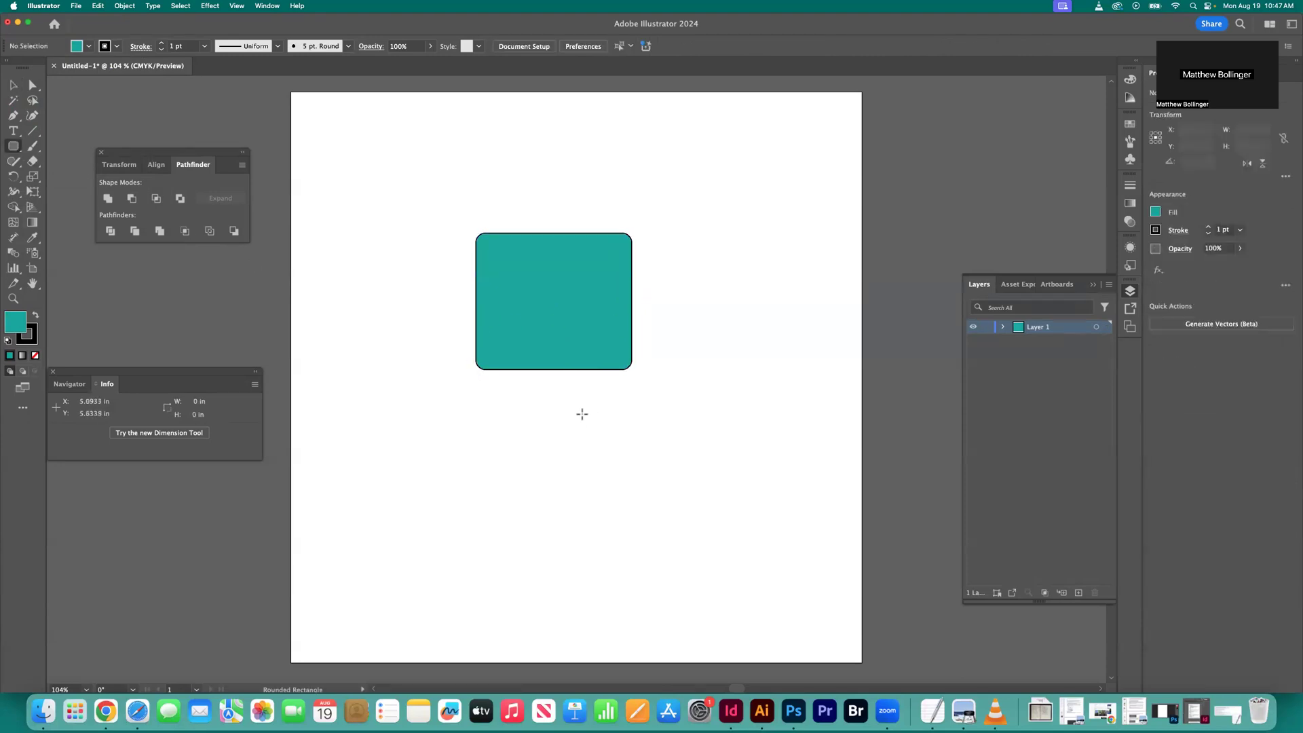
pyautogui.moveTo(573, 408); pyautogui.dragTo(669, 504)
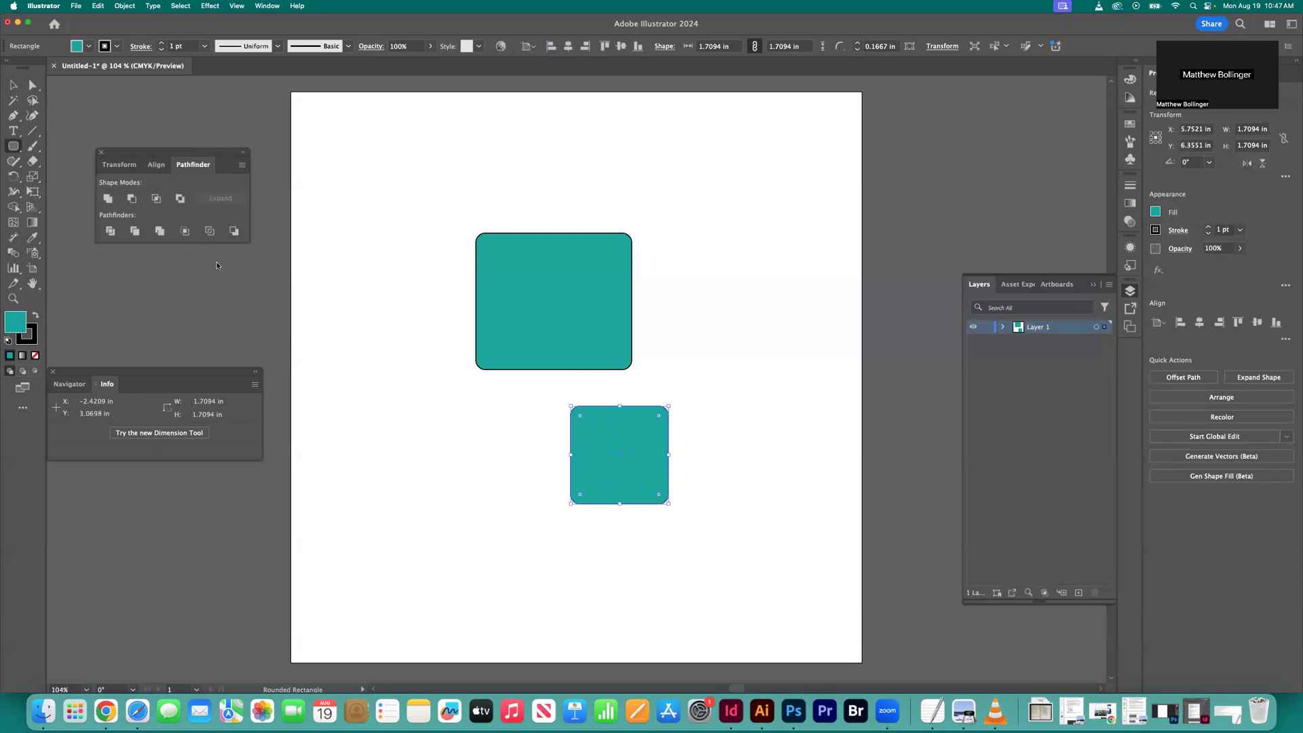
pyautogui.click(14, 85)
# - Delete both teal rounded shapes from the artboard
pyautogui.click(666, 346)
pyautogui.moveTo(560, 193); pyautogui.dragTo(681, 489)
pyautogui.press('Delete')
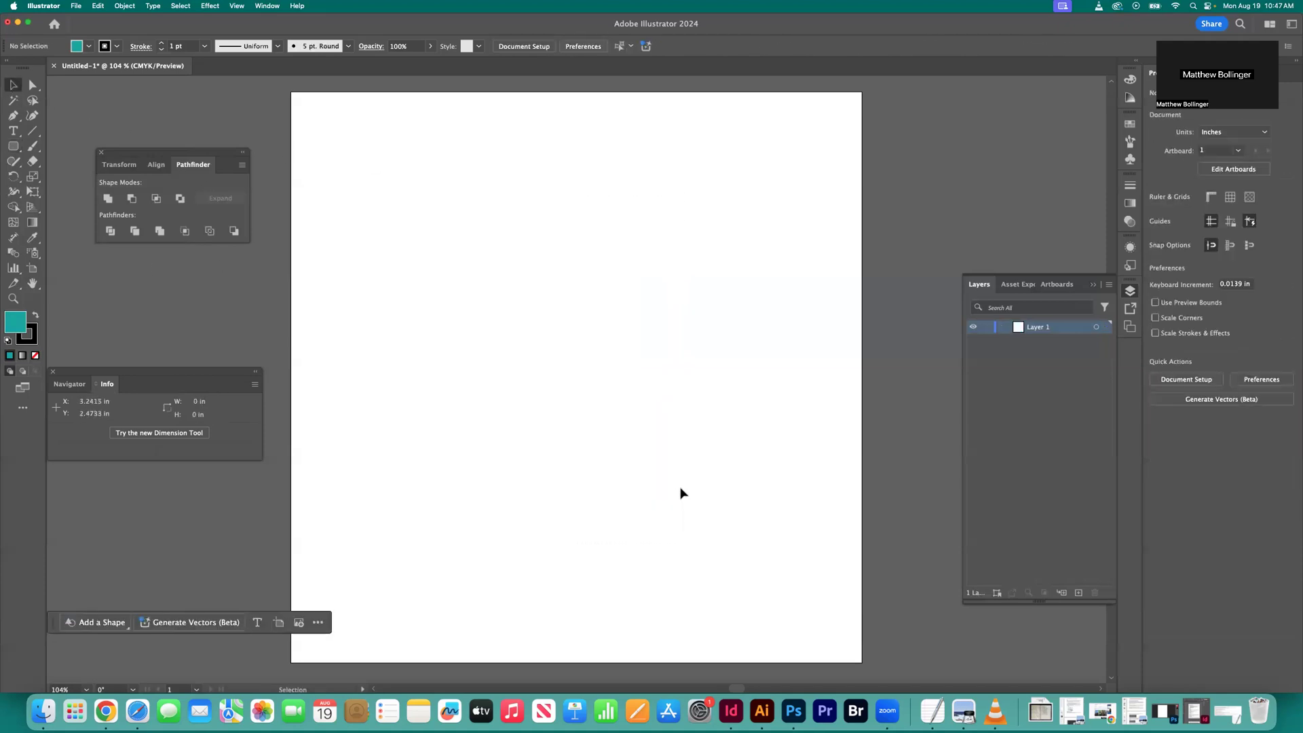
# - Draw a tall, narrow ellipse about 0.96 by 4.42 in near the middle of the artboard
pyautogui.click(14, 147)
pyautogui.click(15, 147)
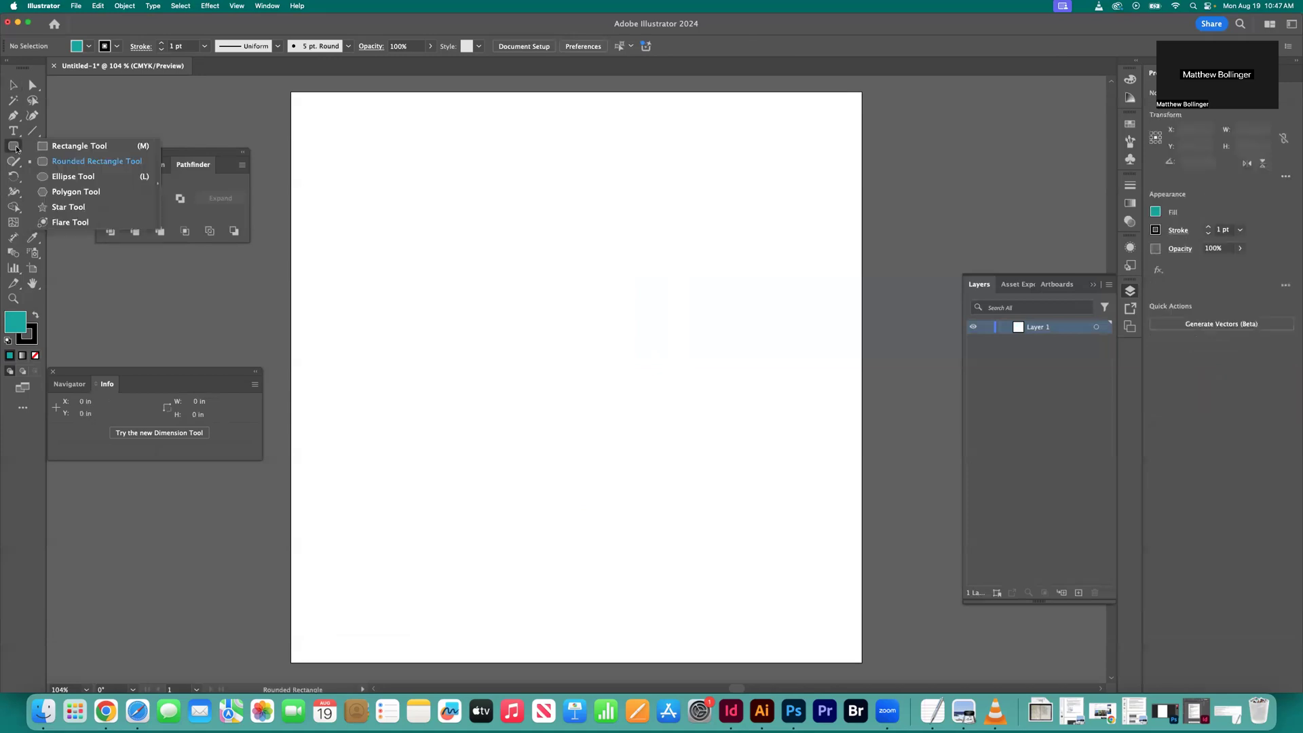
pyautogui.click(56, 177)
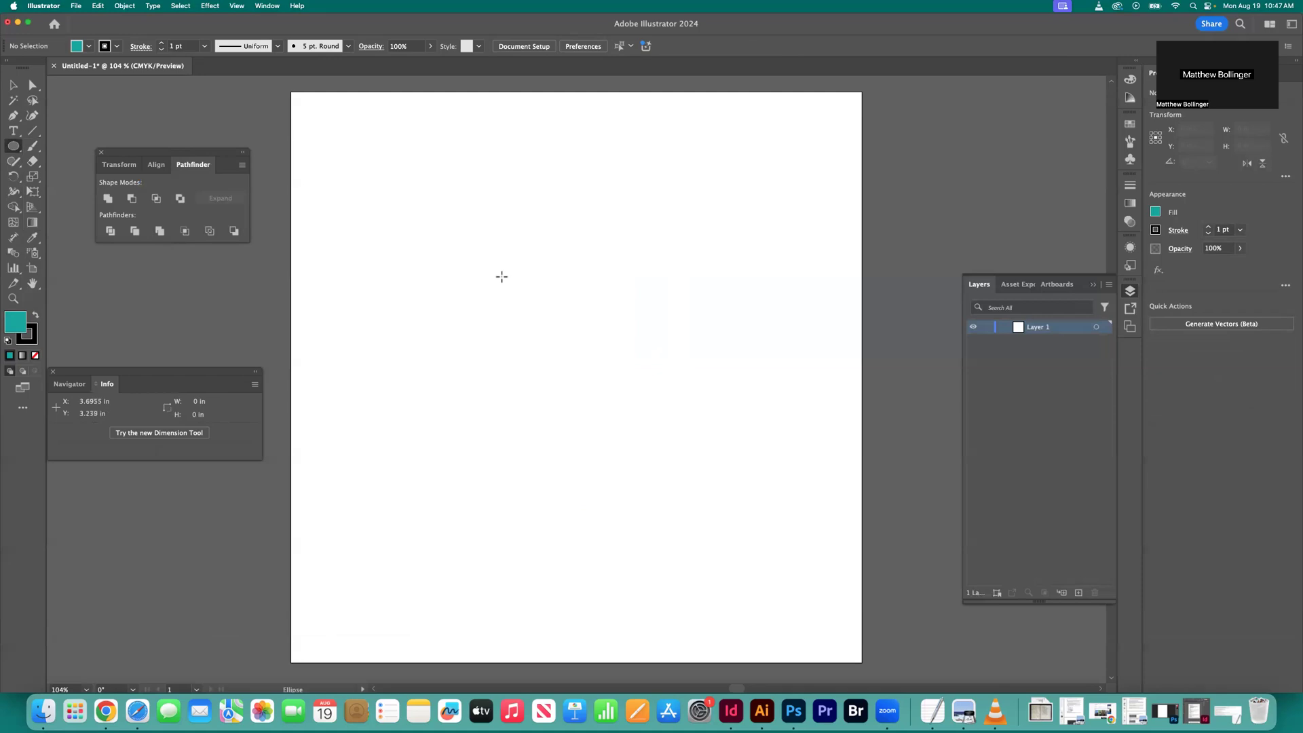
pyautogui.moveTo(483, 269); pyautogui.dragTo(538, 522)
# - Change the ellipse's fill to light orange and deselect it
pyautogui.click(86, 45)
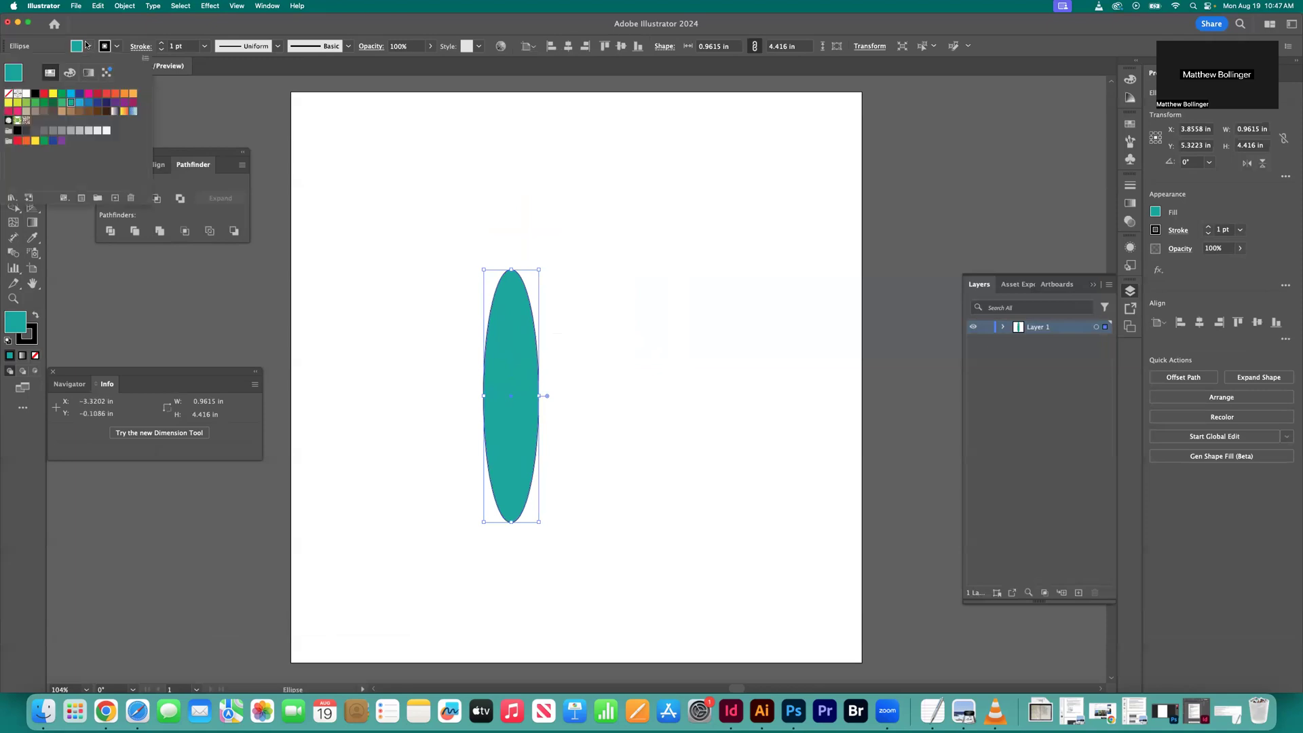
pyautogui.click(124, 111)
pyautogui.click(440, 168)
pyautogui.click(14, 86)
pyautogui.click(592, 248)
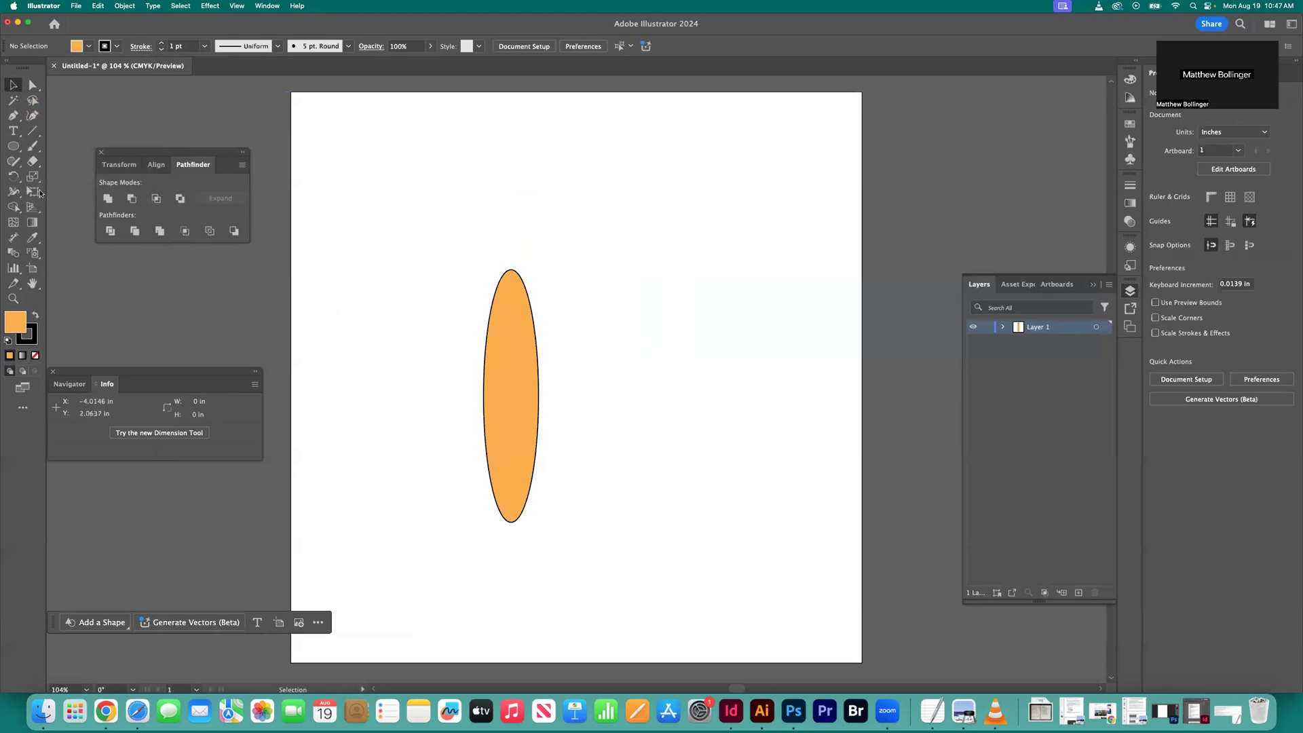
# - Draw a light orange circle to the right of the tall ellipse
pyautogui.click(13, 146)
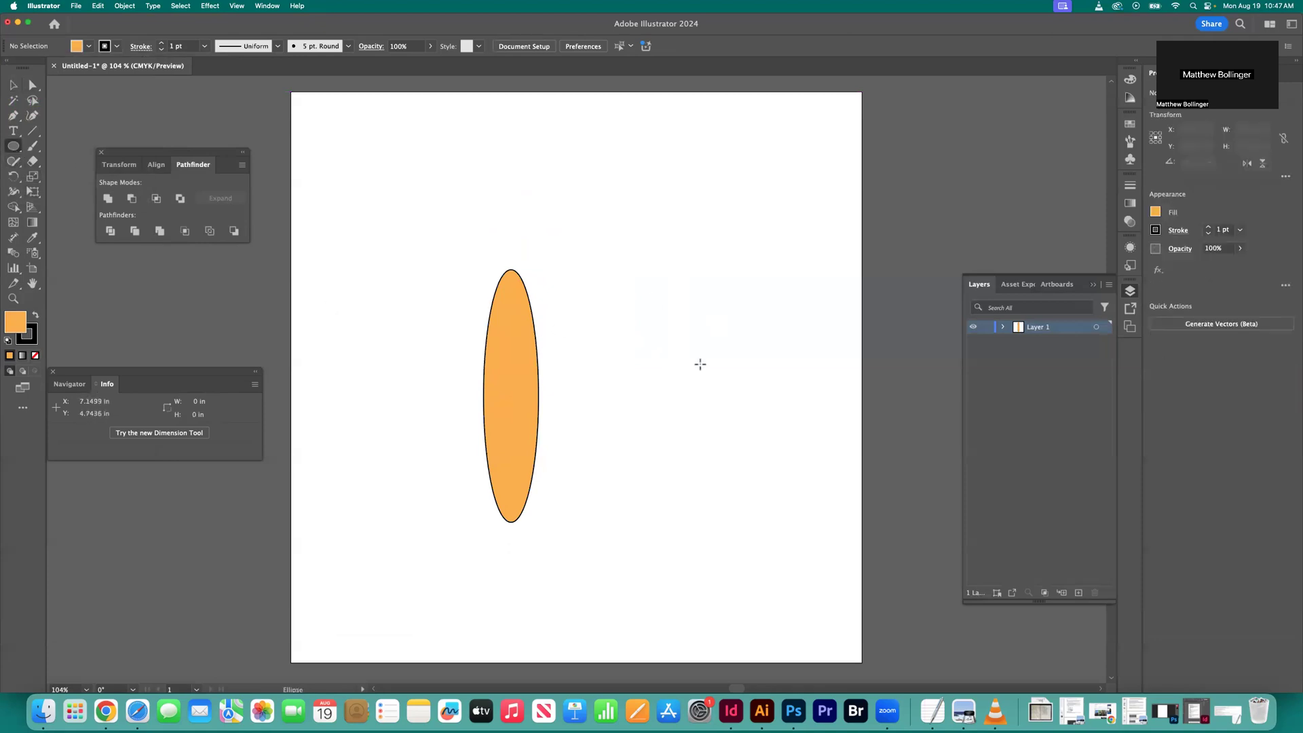
pyautogui.moveTo(616, 336); pyautogui.dragTo(742, 461)
# - Delete the orange ellipse and circle from the artboard
pyautogui.click(16, 87)
pyautogui.moveTo(413, 251); pyautogui.dragTo(669, 359)
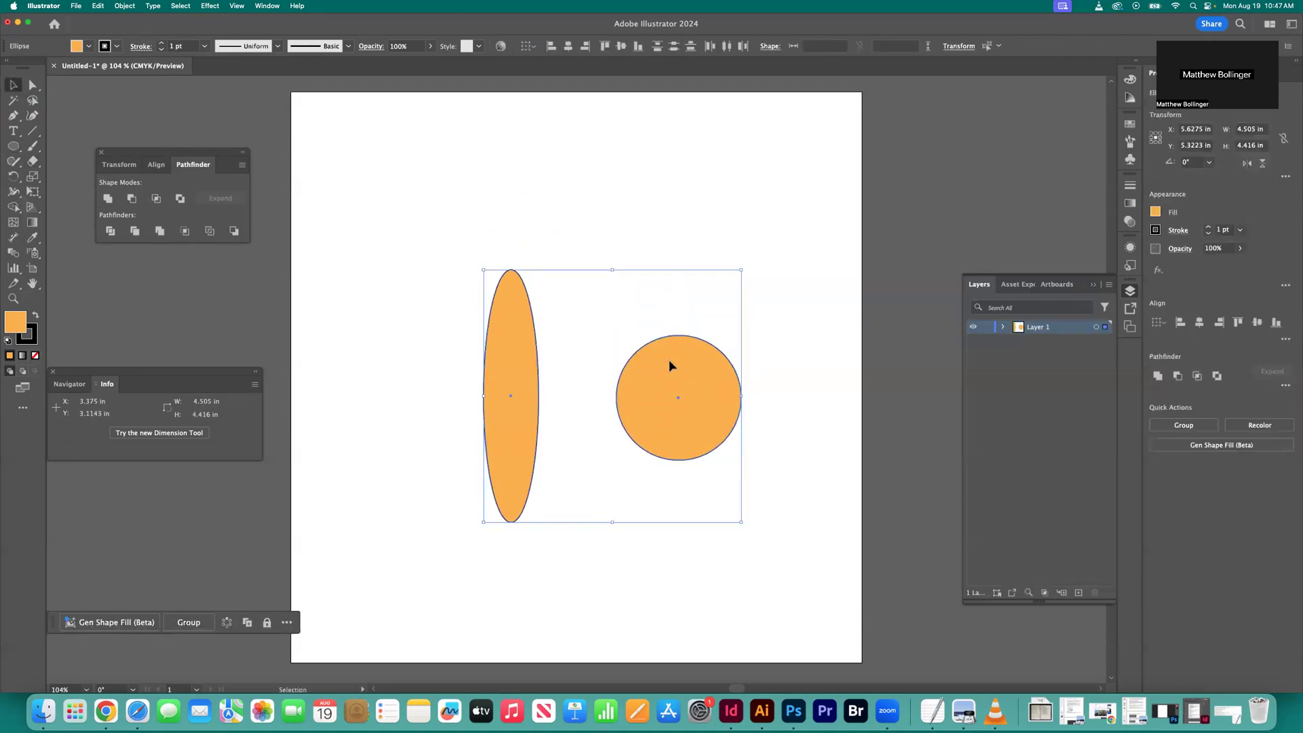
pyautogui.press('Delete')
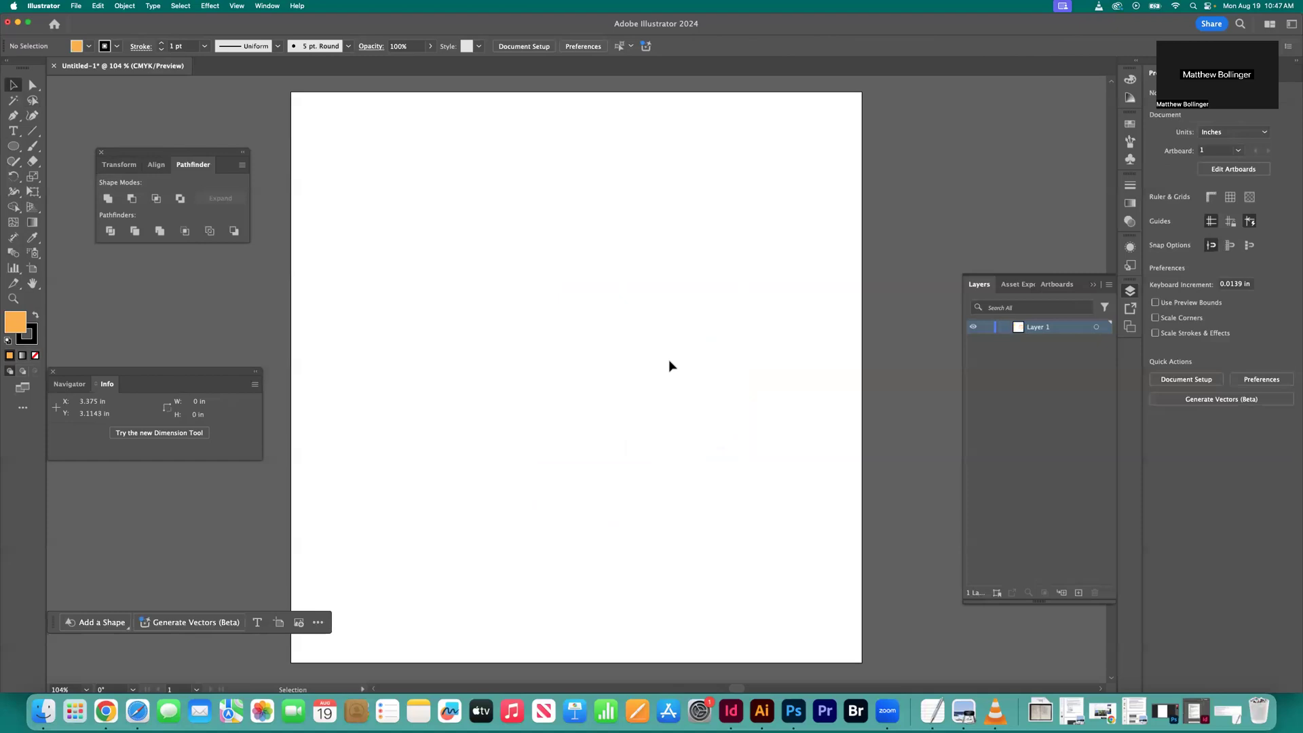
# - Set the fill to light green and draw a tilted hexagon about 3.40 by 3.02 in on the upper artboard with the Polygon tool
pyautogui.click(13, 145)
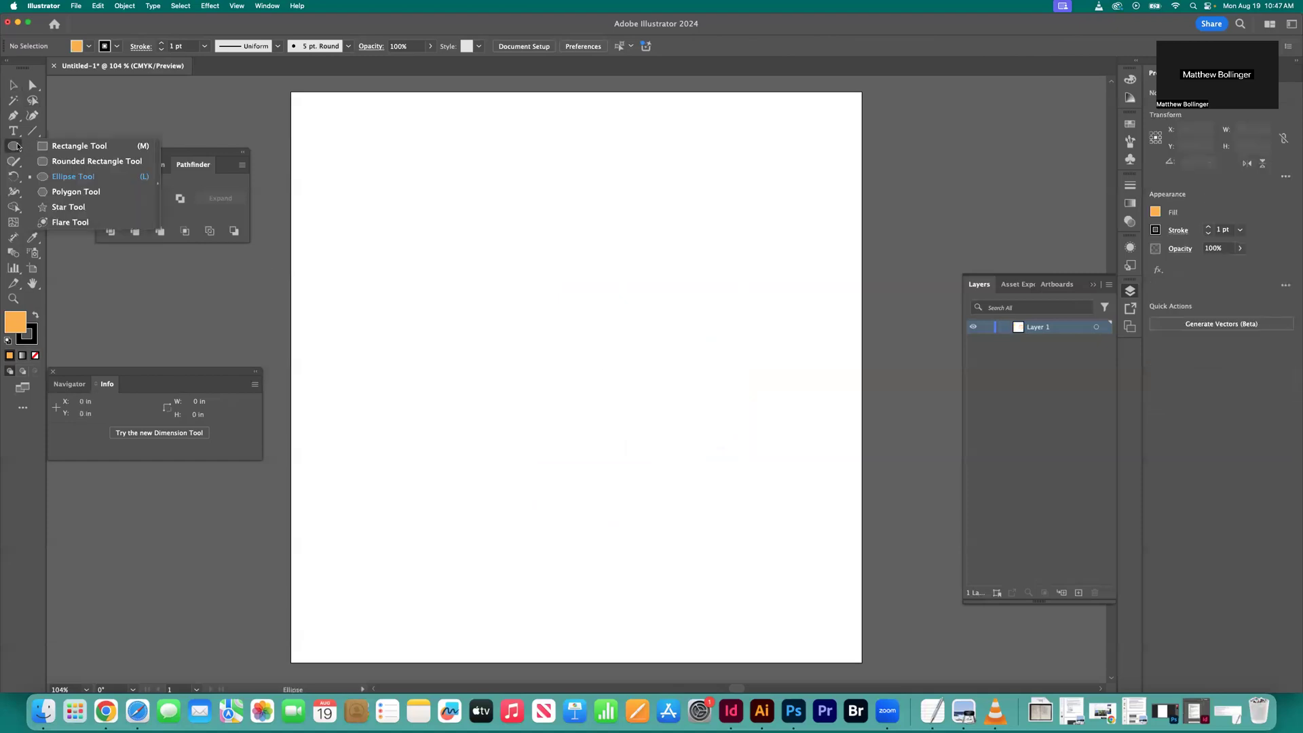
pyautogui.click(76, 192)
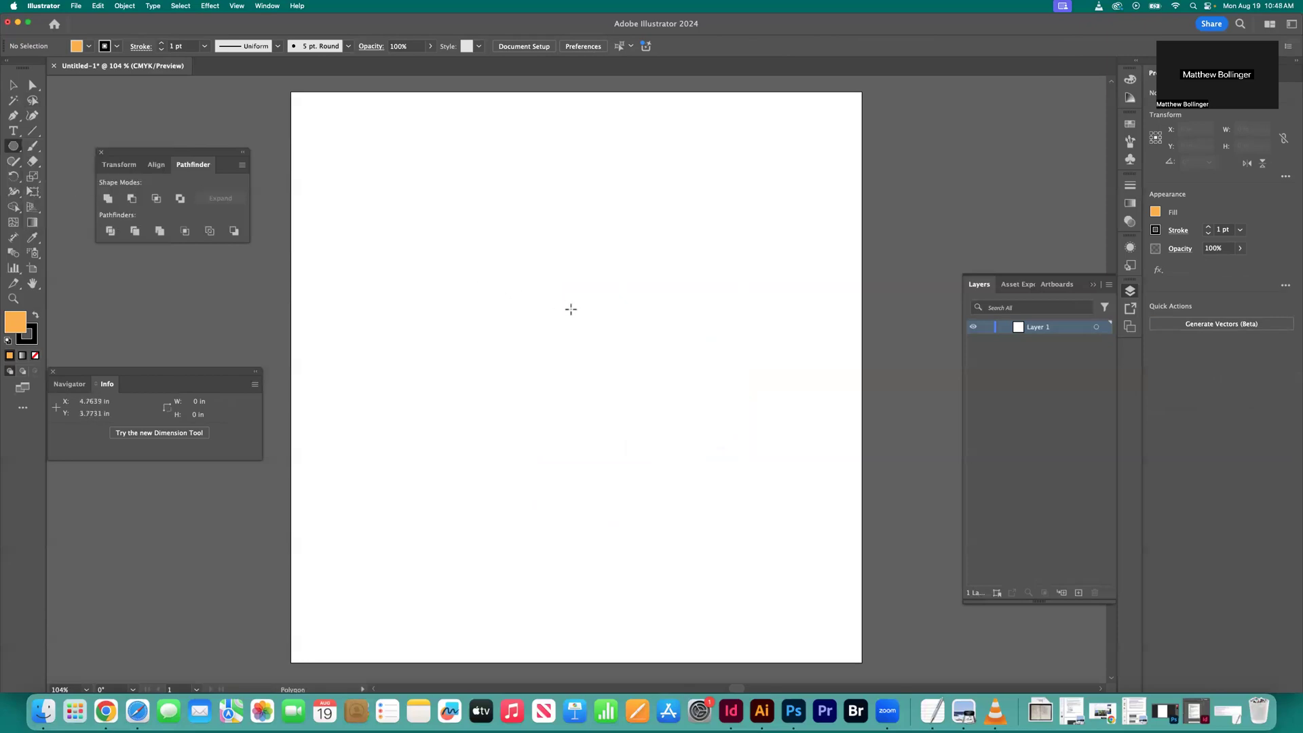
pyautogui.click(89, 46)
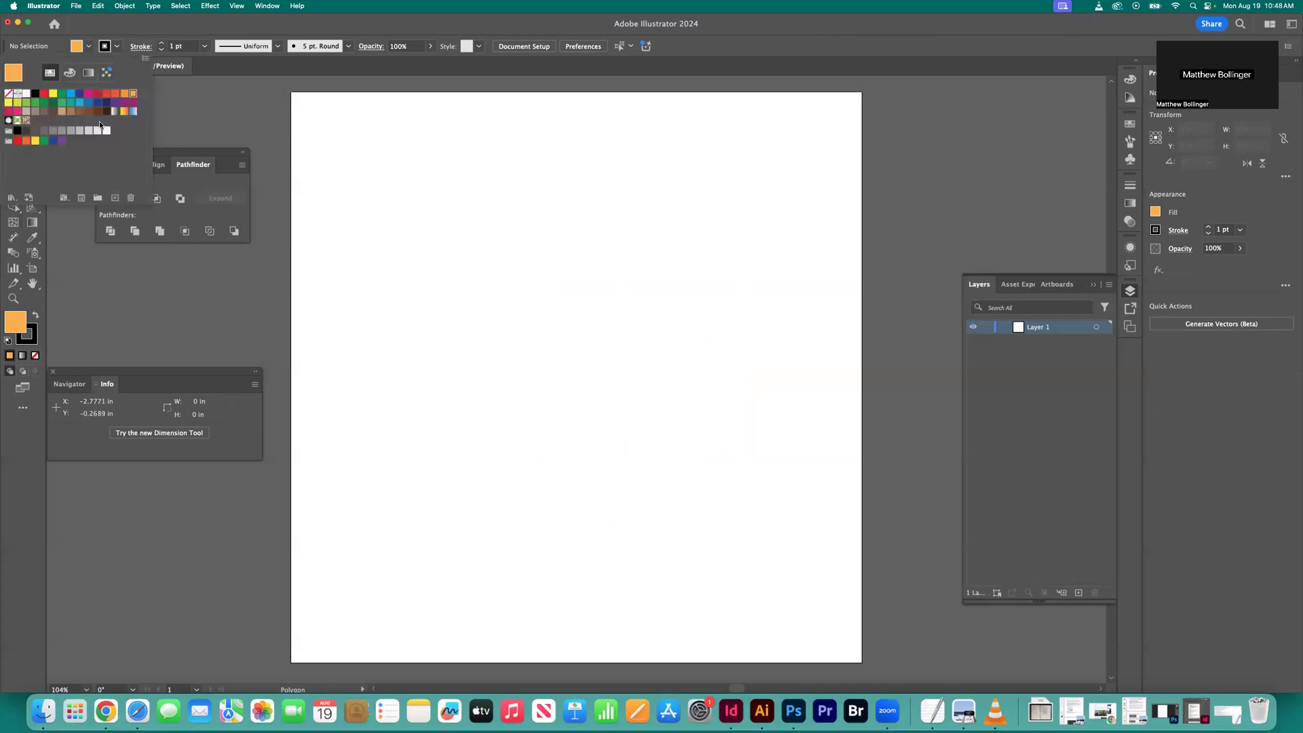
pyautogui.click(26, 103)
pyautogui.click(516, 262)
pyautogui.moveTo(516, 263); pyautogui.dragTo(568, 346)
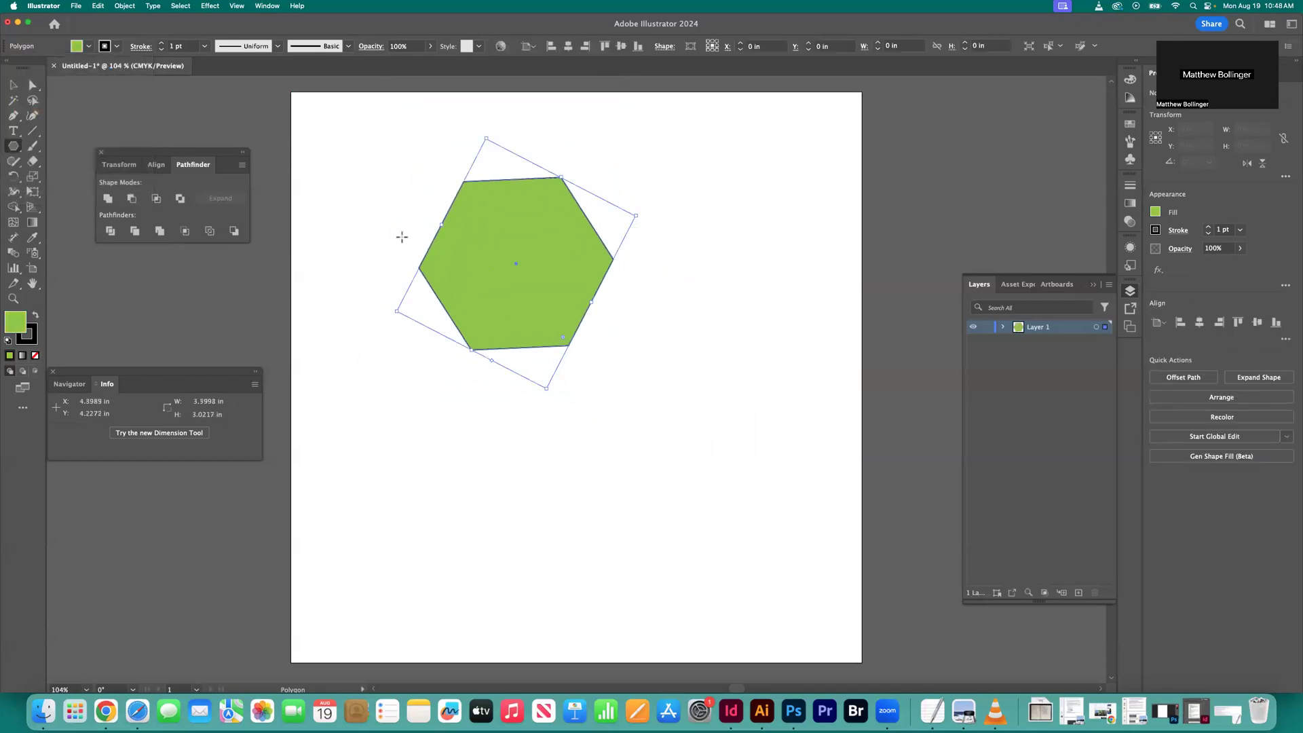
# - Move the green hexagon slightly down and to the right on the artboard, and rotate it
pyautogui.press('v')
pyautogui.click(335, 127)
pyautogui.click(538, 212)
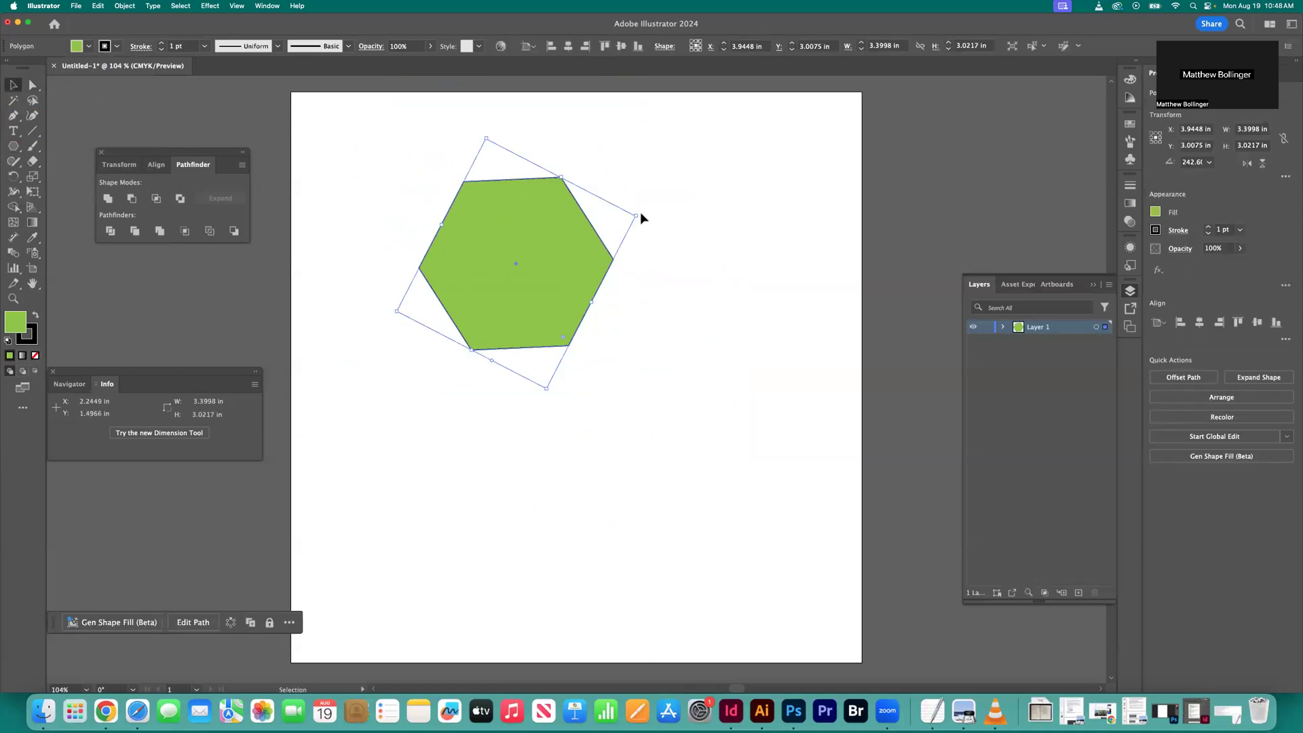
pyautogui.click(411, 186)
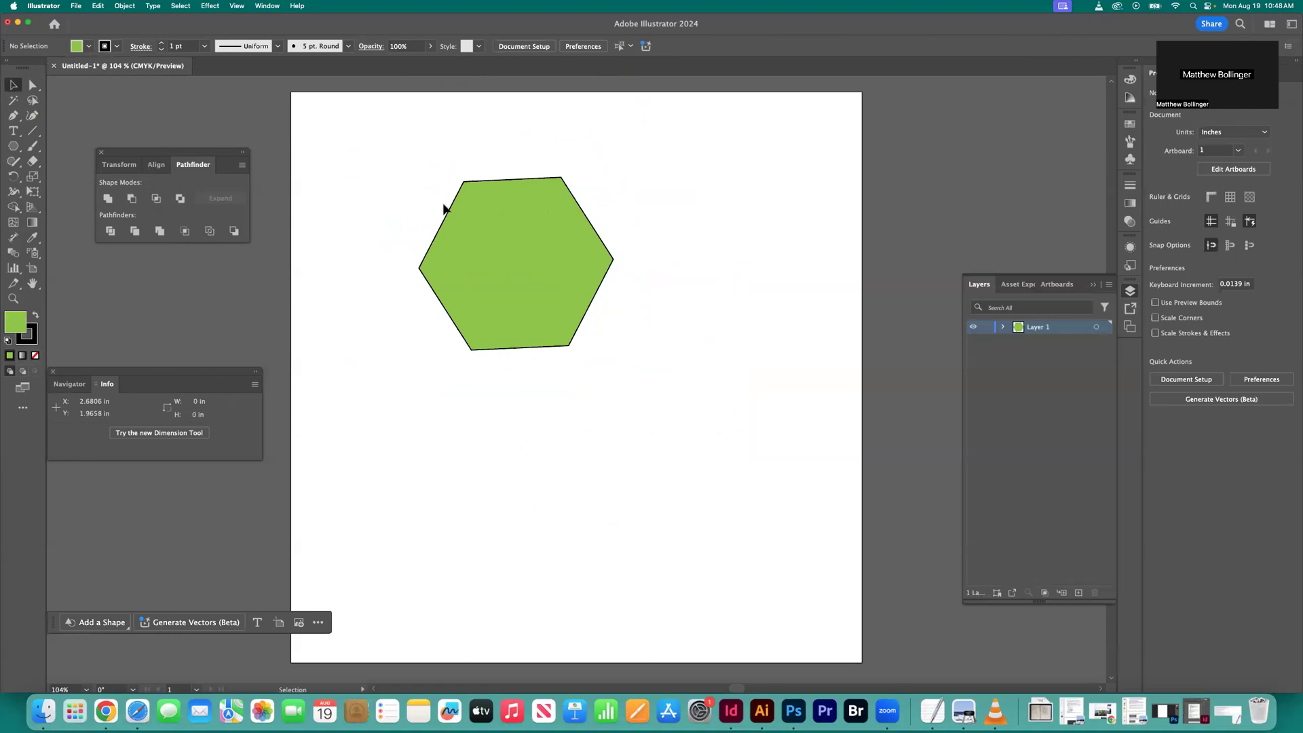
pyautogui.moveTo(527, 208); pyautogui.dragTo(543, 252)
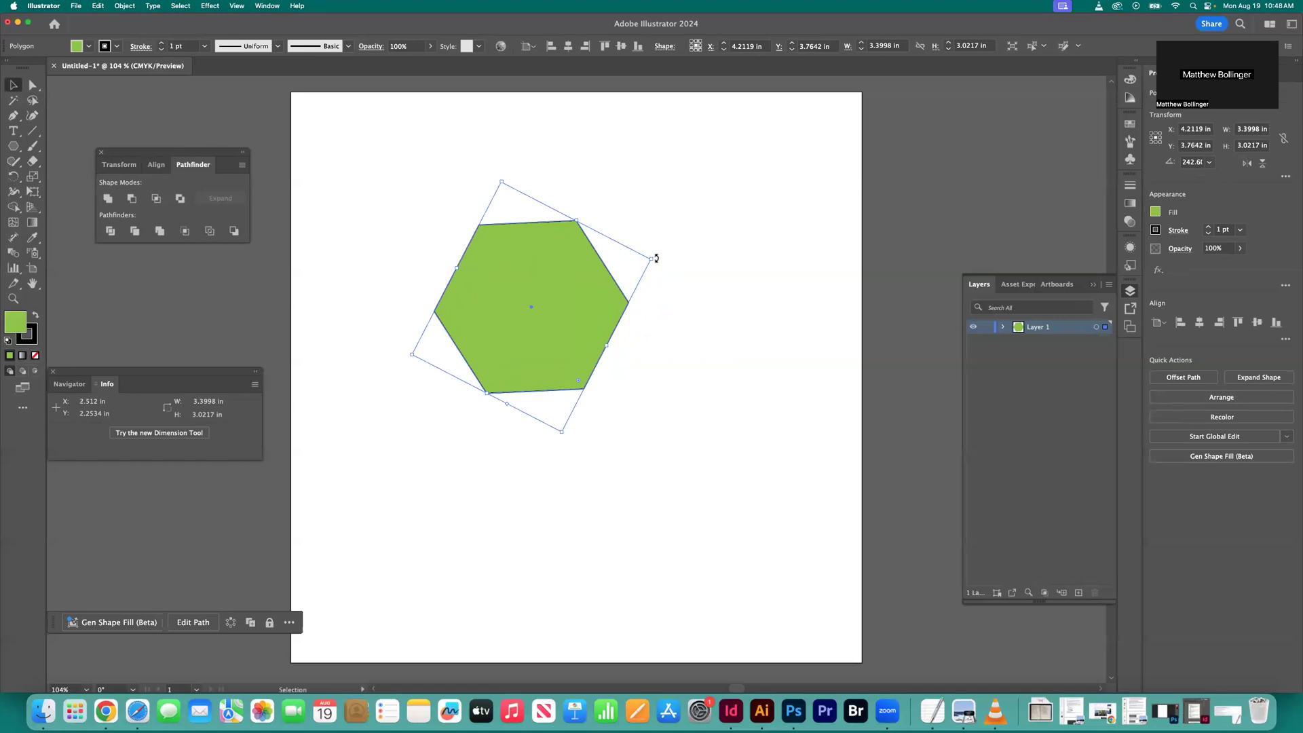
pyautogui.moveTo(656, 258); pyautogui.dragTo(589, 347)
pyautogui.moveTo(586, 241); pyautogui.dragTo(602, 252)
# - Undo the green hexagon's rotation, moves and creation
pyautogui.press('super+z')
pyautogui.press('super+z')
pyautogui.press('super+z')
pyautogui.press('super+z')
# - Switch to TextEdit and highlight Quiz 0 question 2 about rounding the corners of a rectangle or square
pyautogui.press('super+Tab')
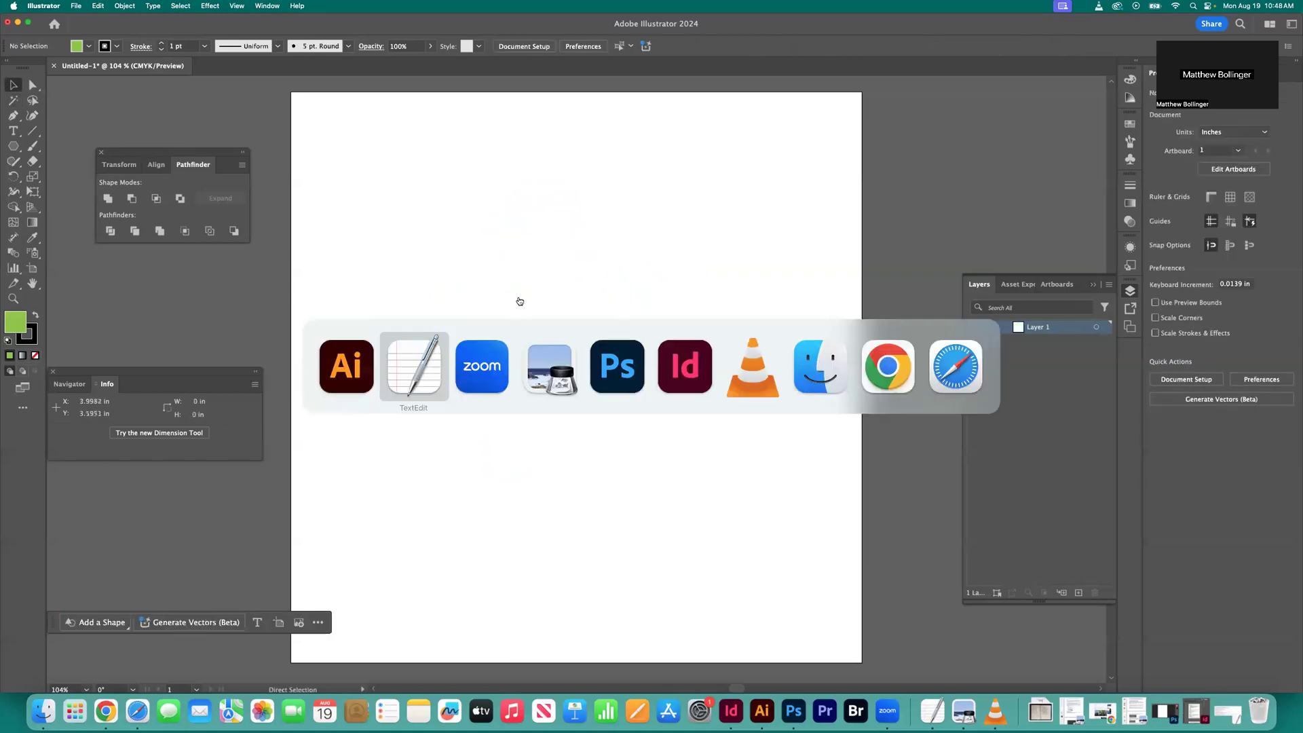
pyautogui.moveTo(428, 154); pyautogui.dragTo(178, 154)
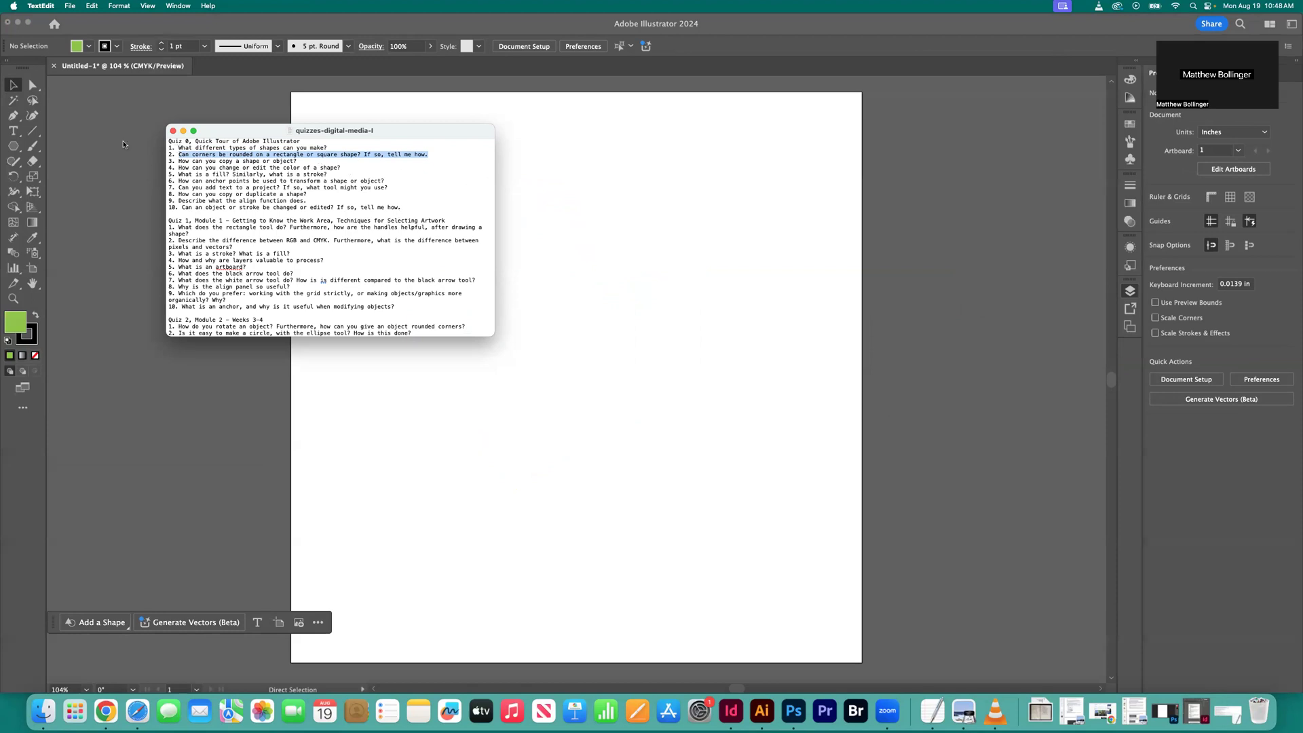
# - In Illustrator, set the fill to brown and draw a rectangle about 4.83 by 2.05 in on the upper half of the artboard
pyautogui.click(16, 150)
pyautogui.click(54, 146)
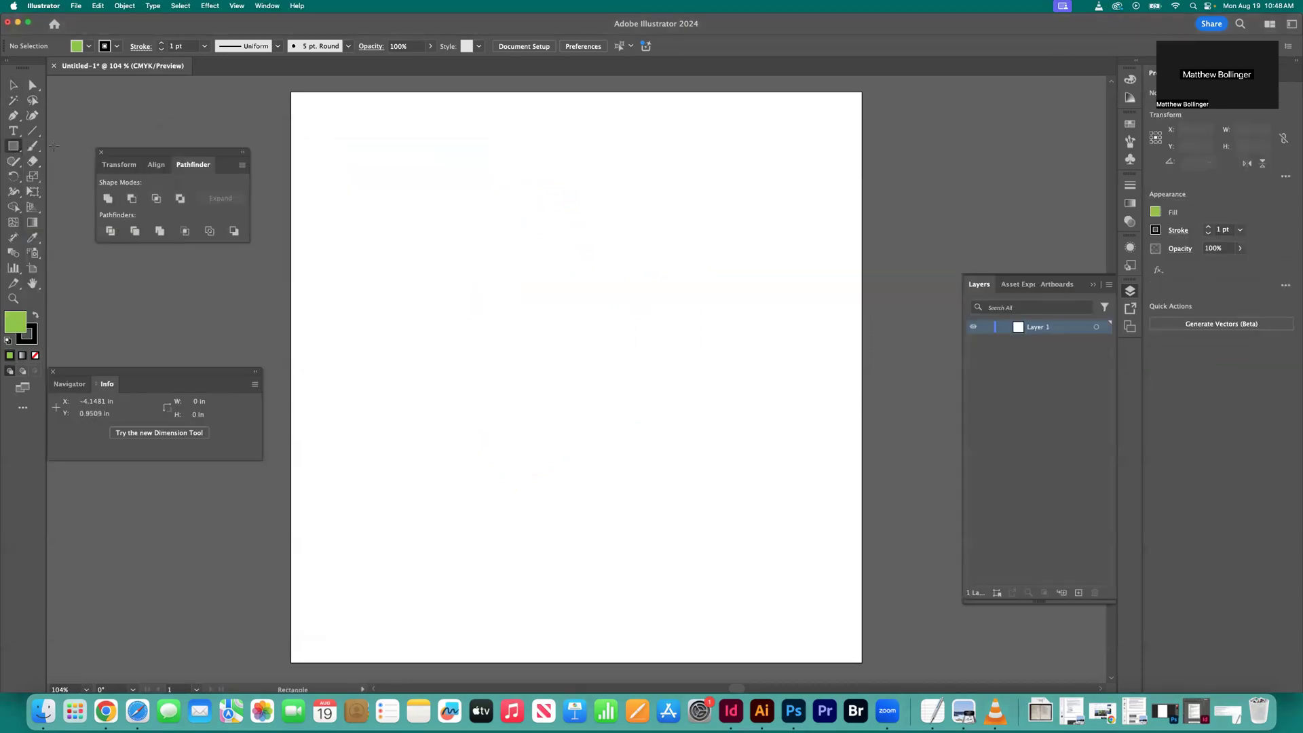
pyautogui.click(89, 47)
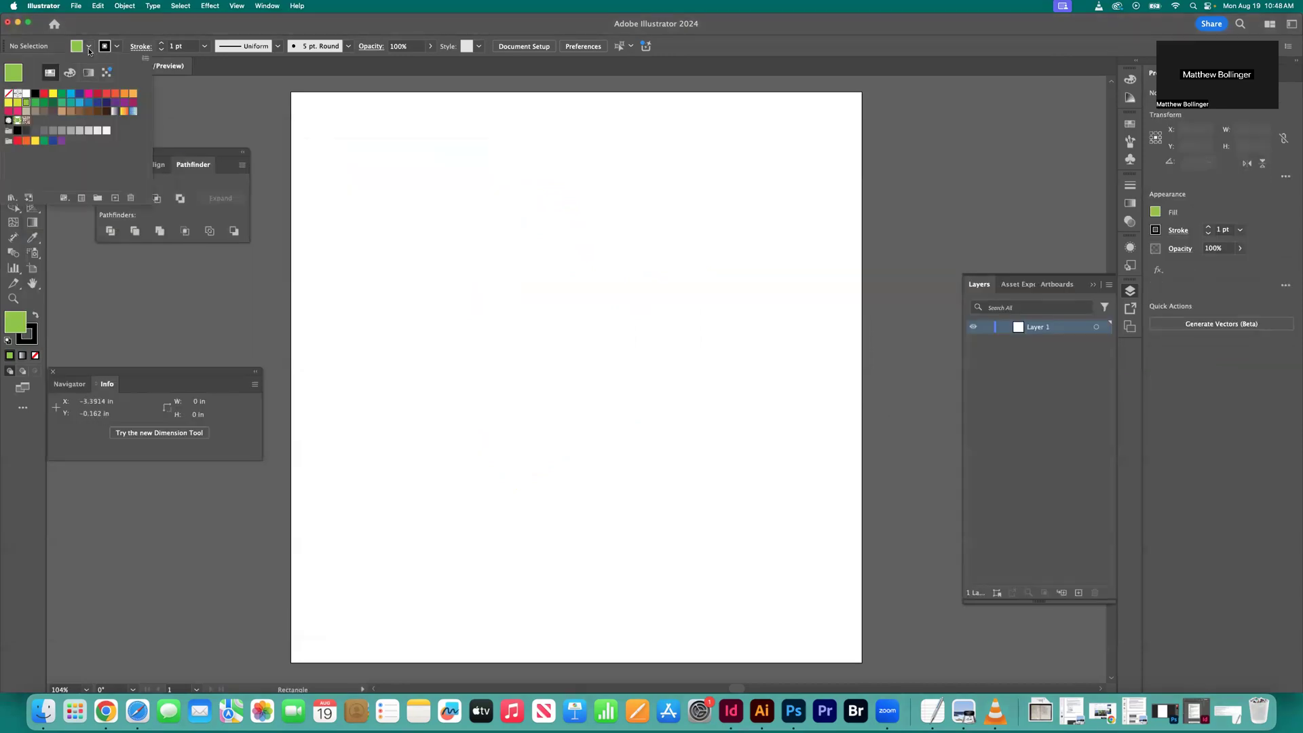
pyautogui.click(71, 111)
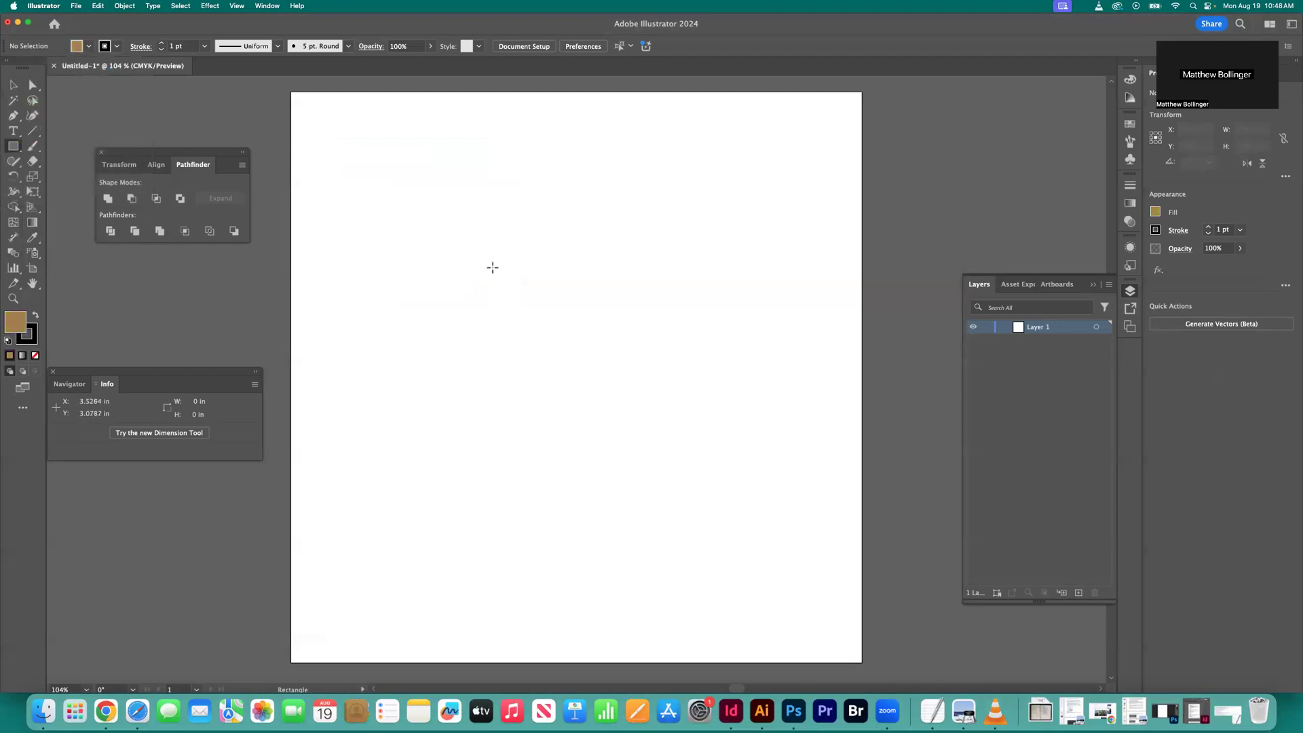
pyautogui.moveTo(446, 260); pyautogui.dragTo(723, 378)
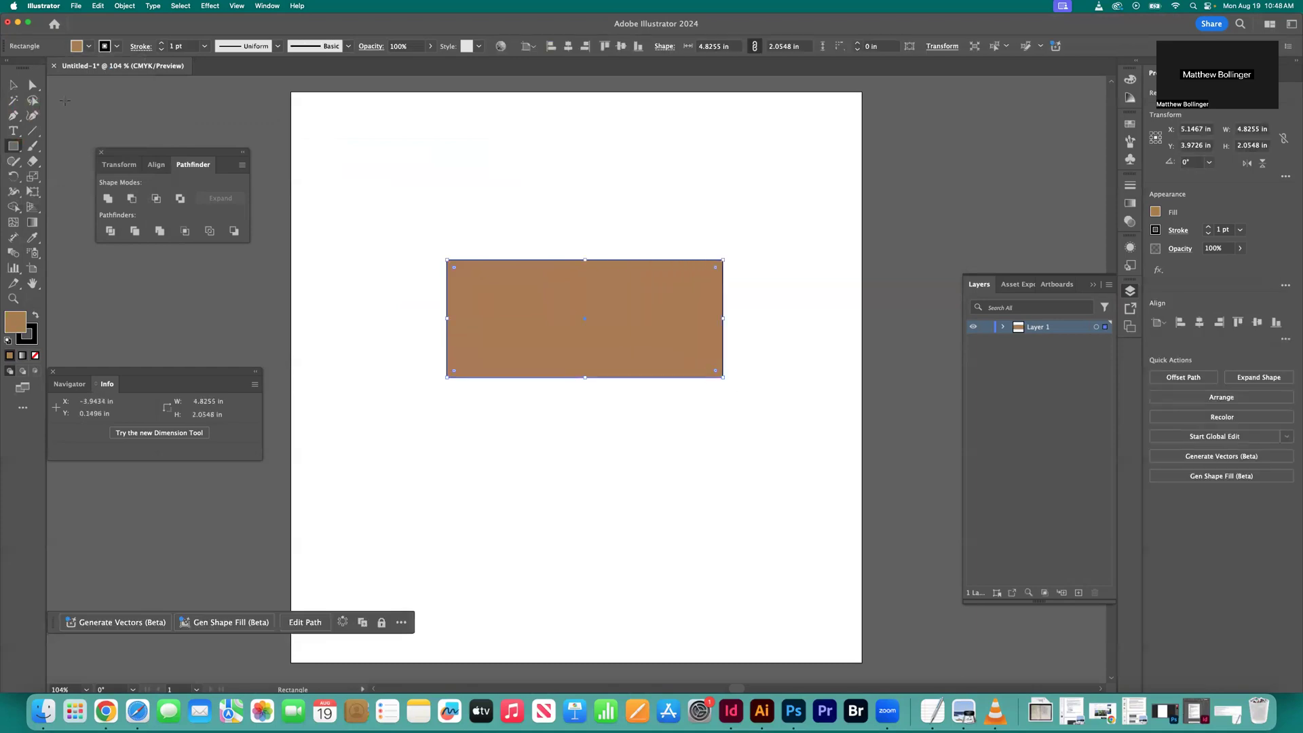
# - Round all the brown rectangle's corners to a radius of about 0.93 in and deselect it
pyautogui.click(12, 88)
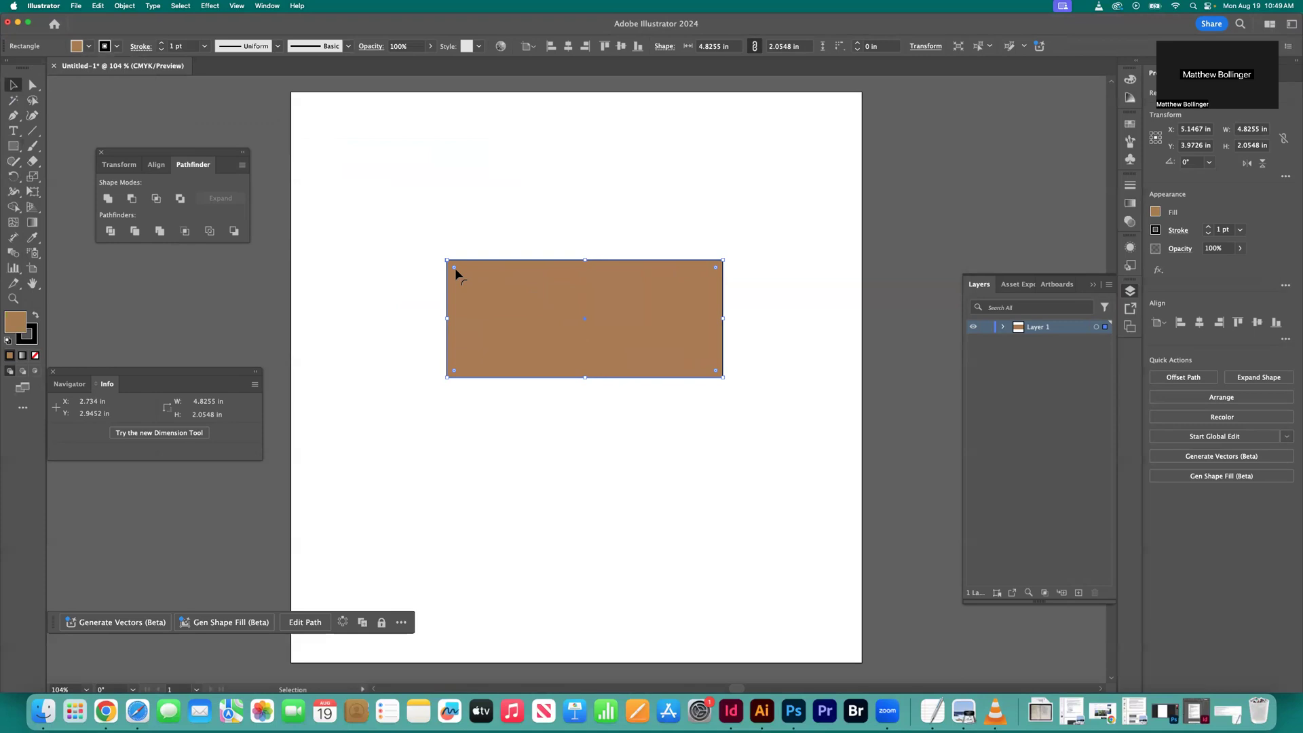
pyautogui.moveTo(455, 270); pyautogui.dragTo(508, 312)
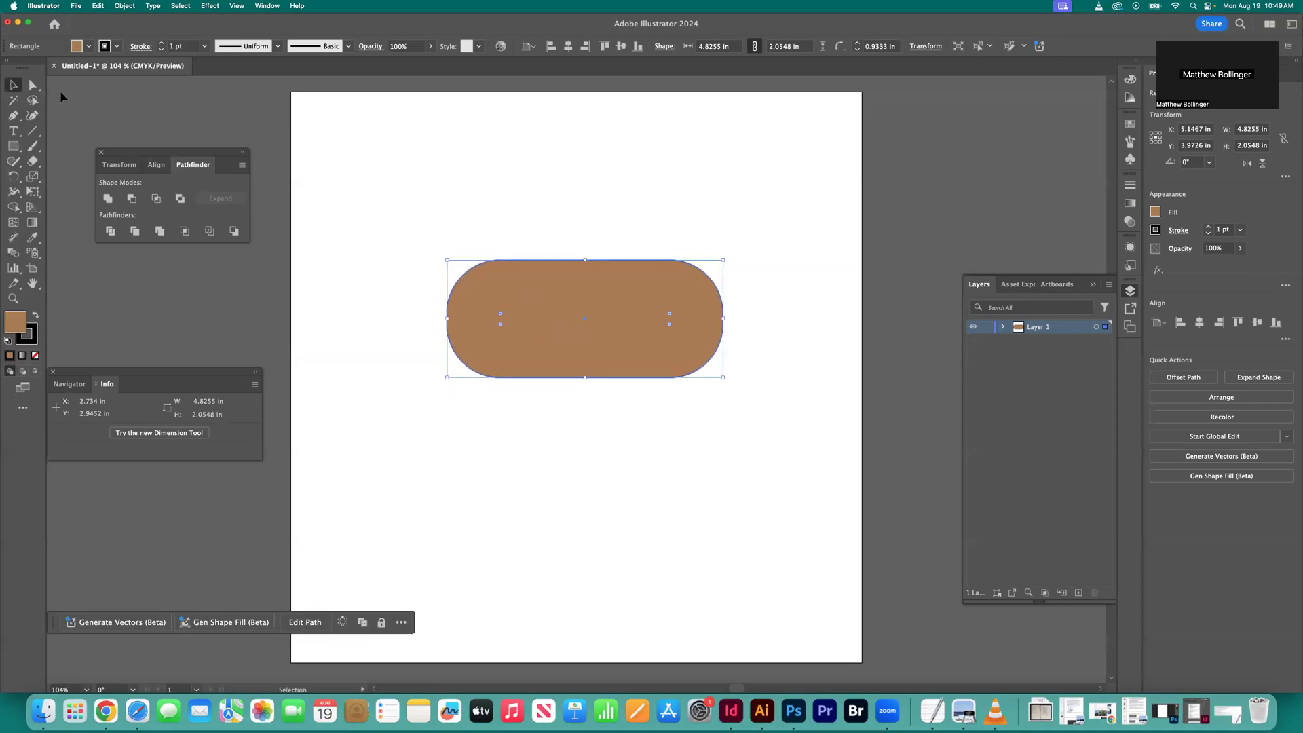
pyautogui.click(60, 96)
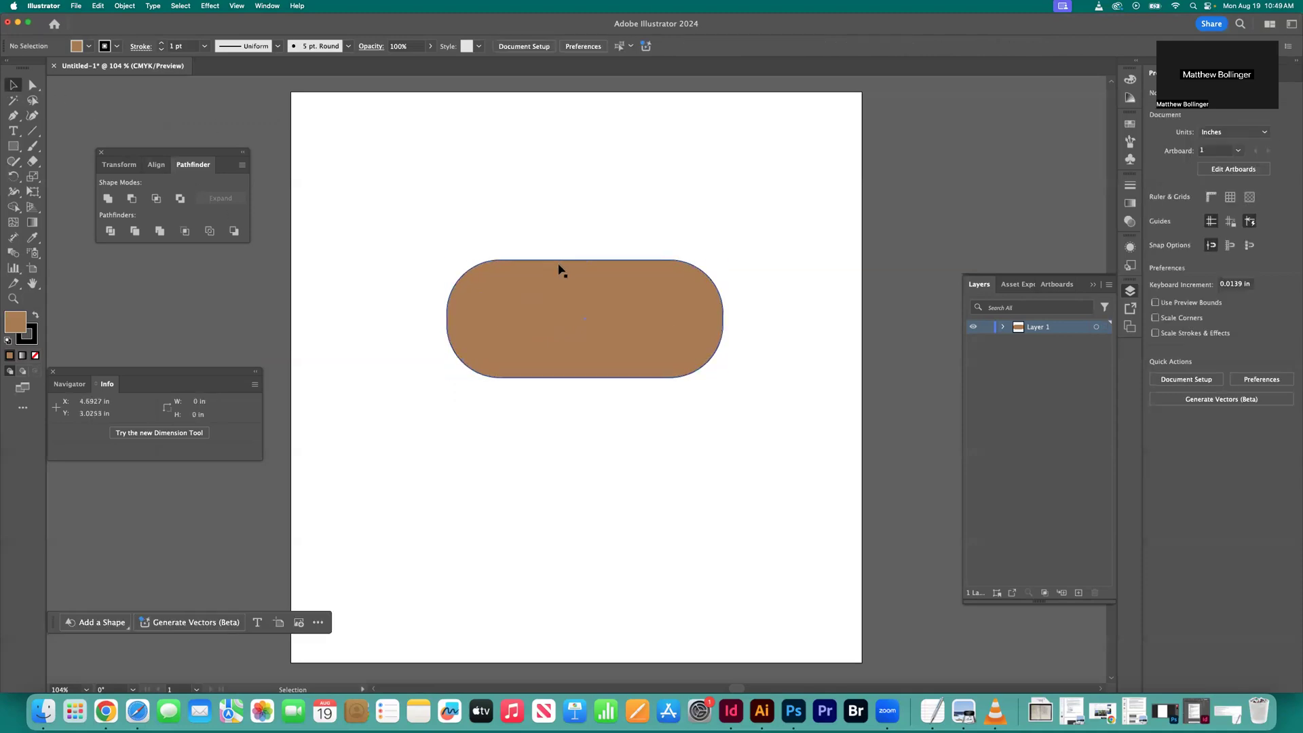
# - Draw a level brown hexagon about 3.14 by 2.72 in just below the rounded rectangle
pyautogui.click(13, 148)
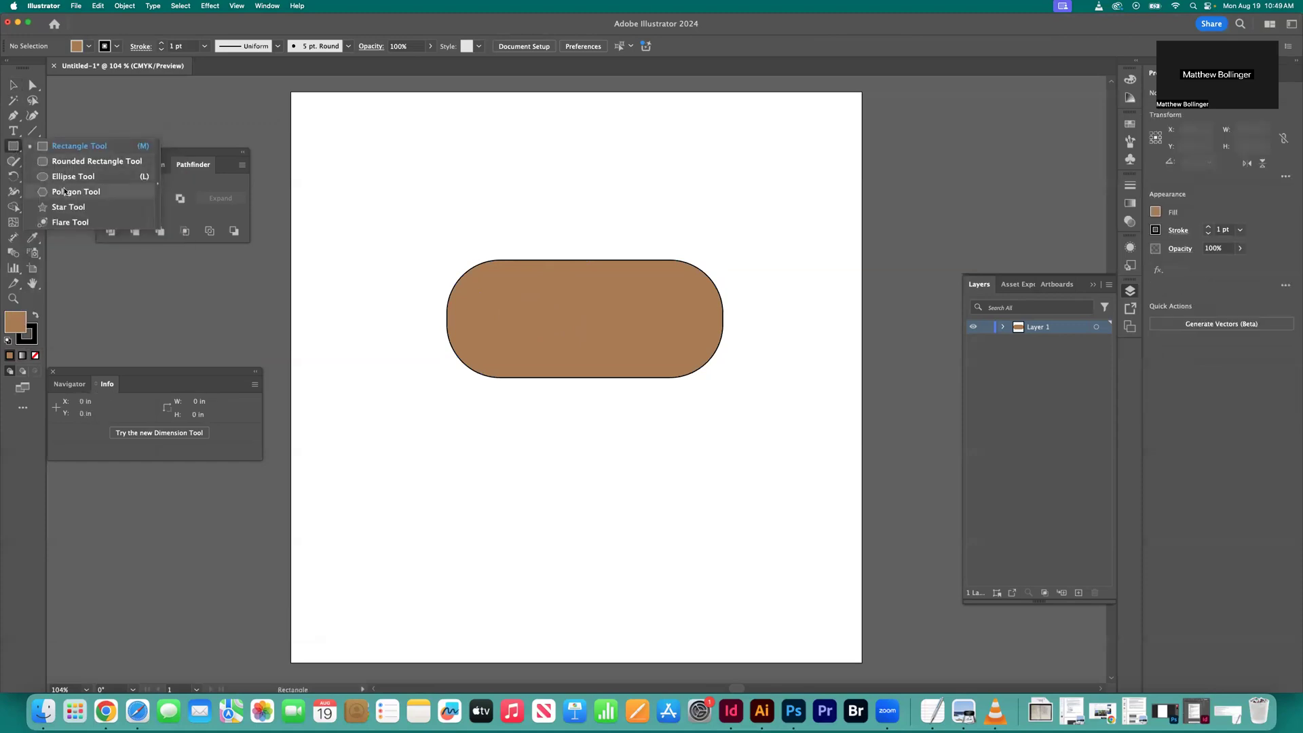
pyautogui.click(64, 192)
pyautogui.moveTo(487, 458); pyautogui.dragTo(554, 521)
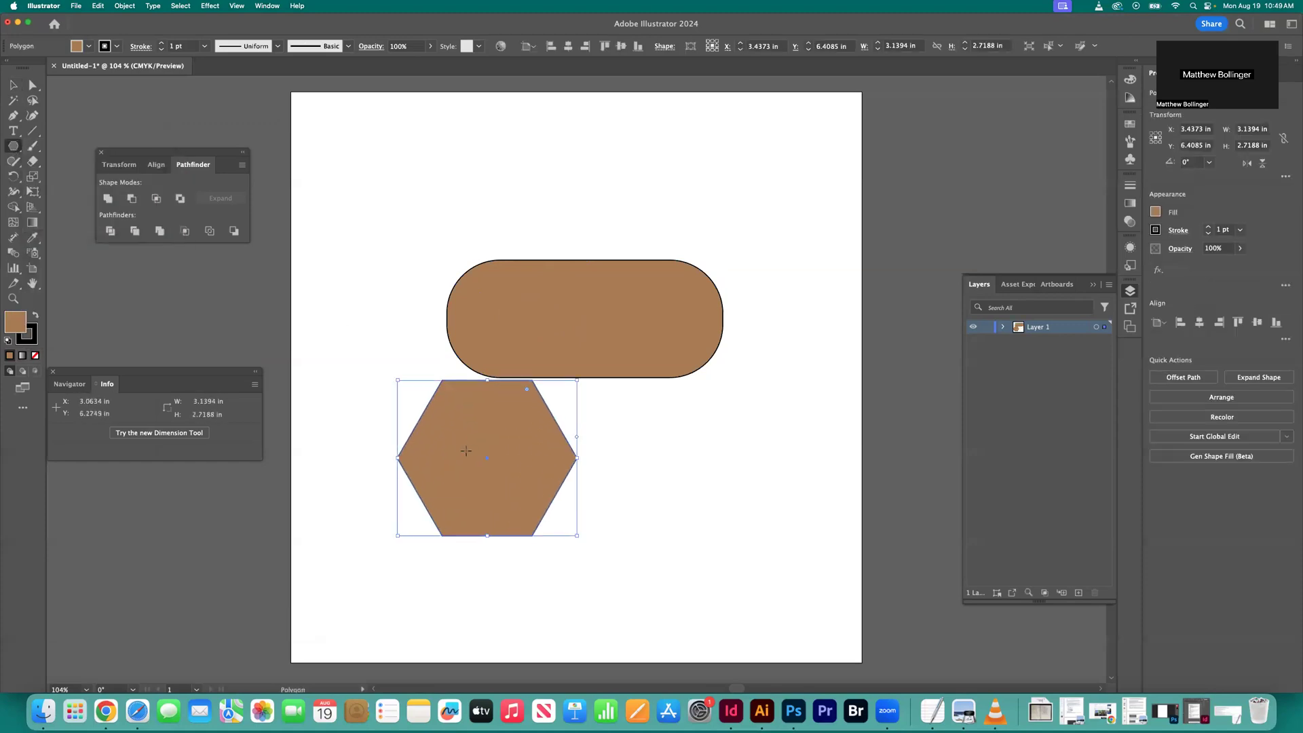
# - Move the hexagon slightly down and to the right, clear of the rectangle, and round its corners
pyautogui.press('v')
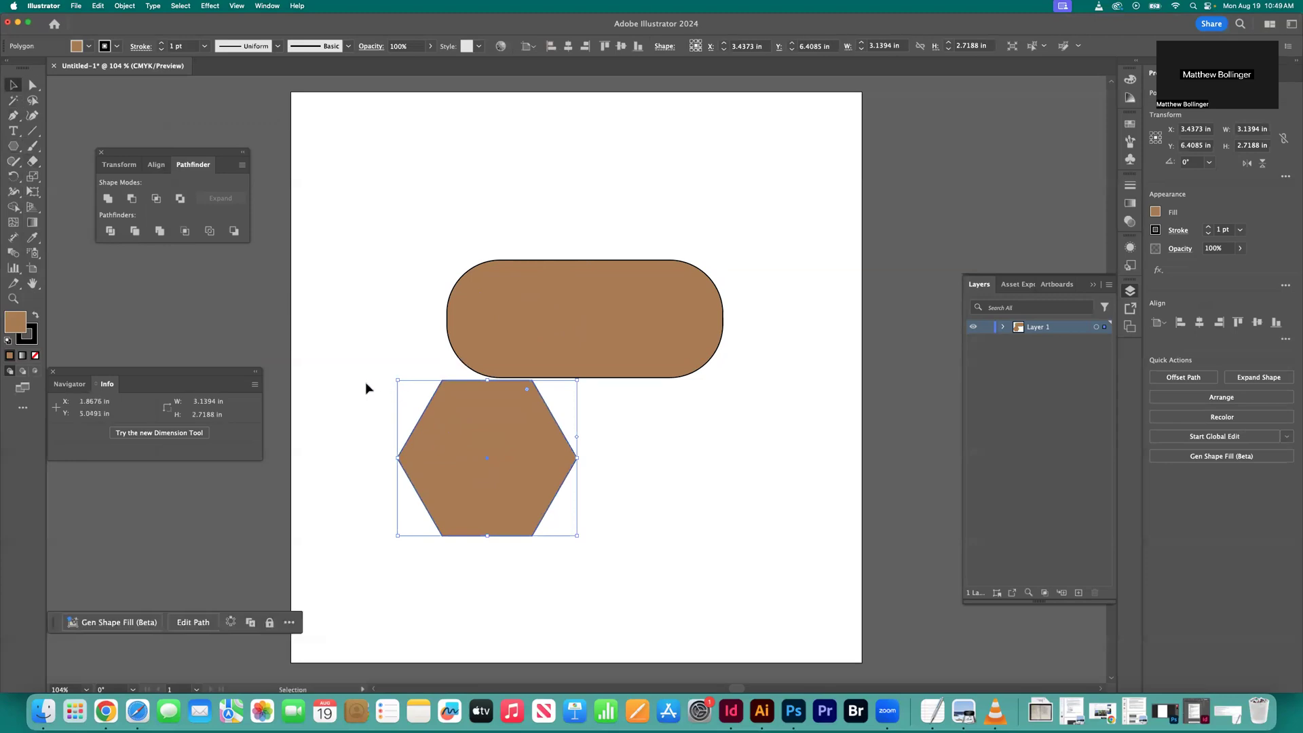
pyautogui.moveTo(503, 424); pyautogui.dragTo(527, 457)
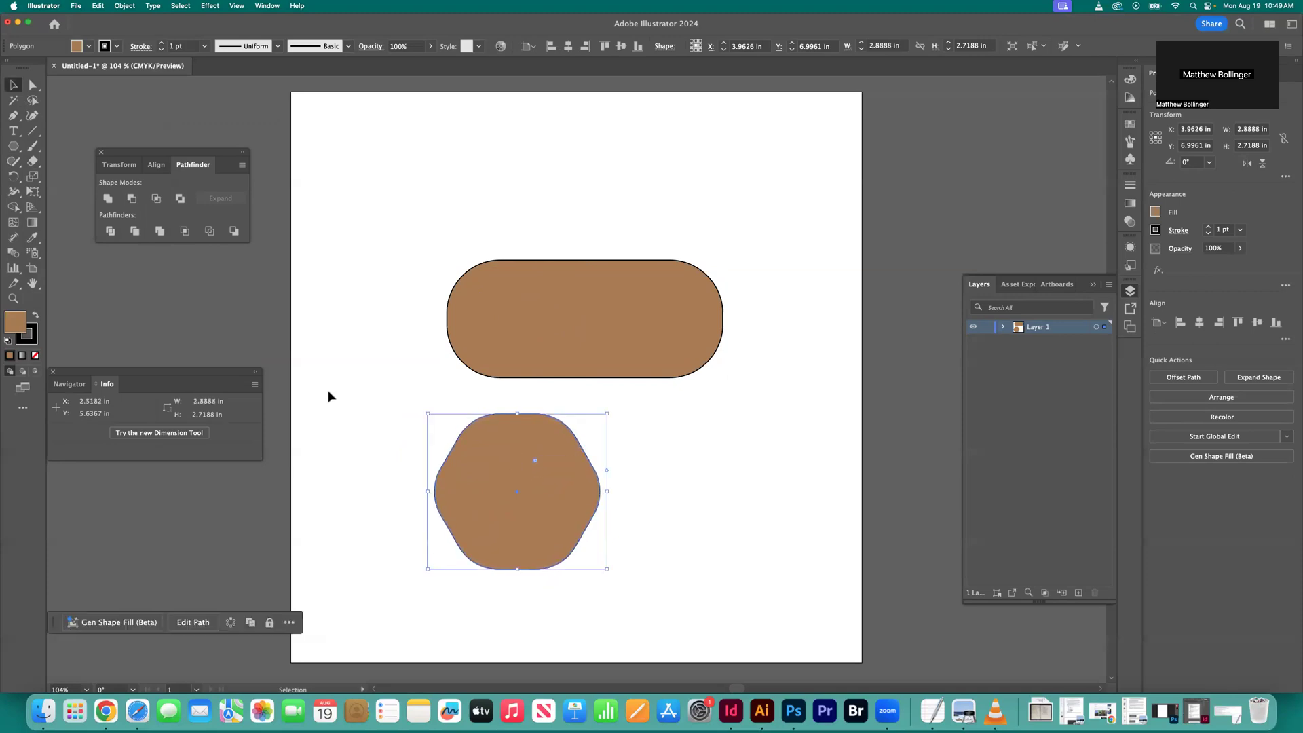
# - Delete the rounded rectangle and the rounded hexagon from the artboard
pyautogui.moveTo(377, 376); pyautogui.dragTo(581, 478)
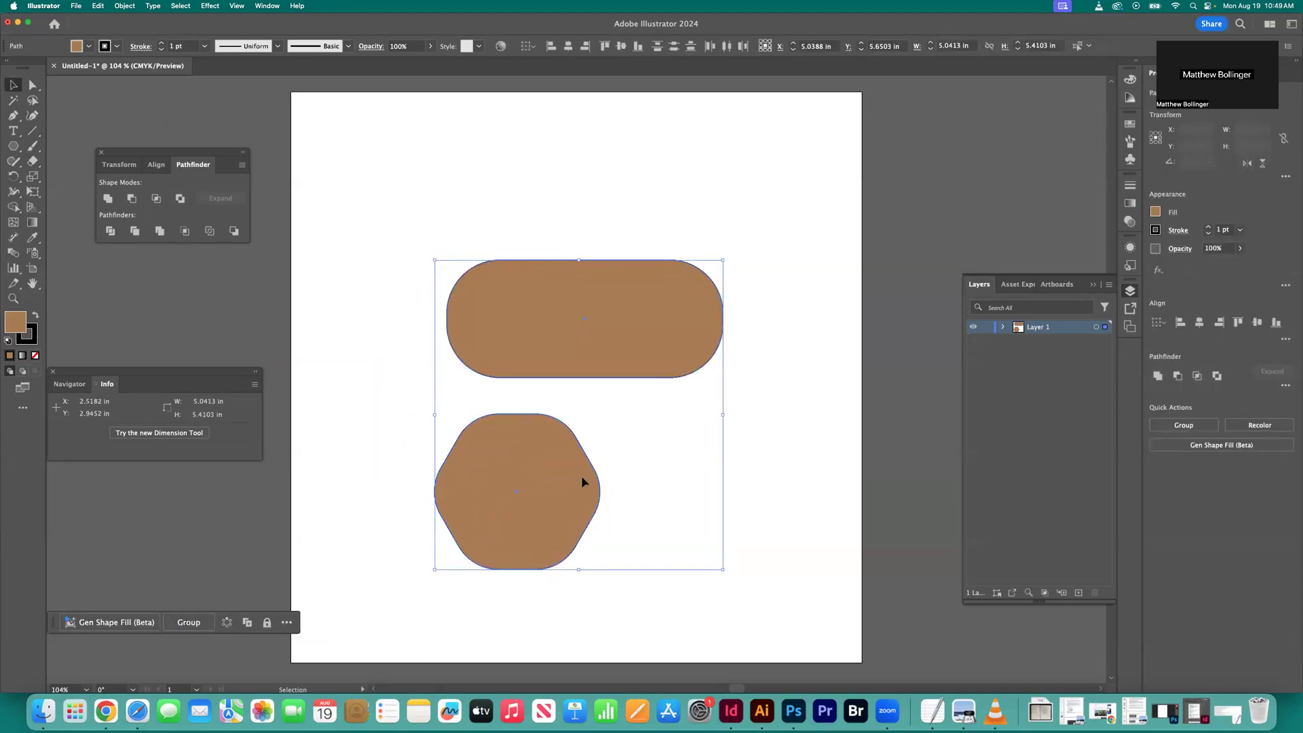
pyautogui.press('Delete')
# - Switch to TextEdit and highlight Quiz 0 question 3 about copying a shape or object
pyautogui.press('super+Tab')
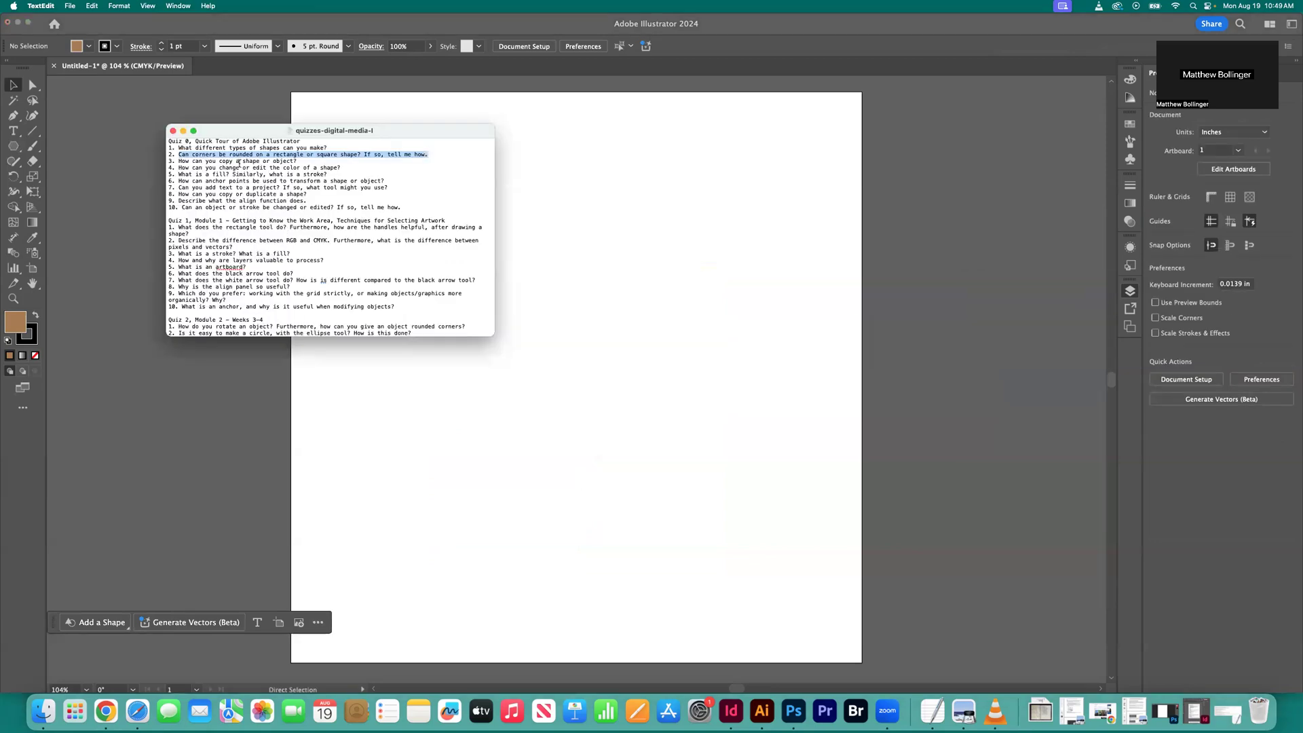
pyautogui.moveTo(300, 160); pyautogui.dragTo(179, 161)
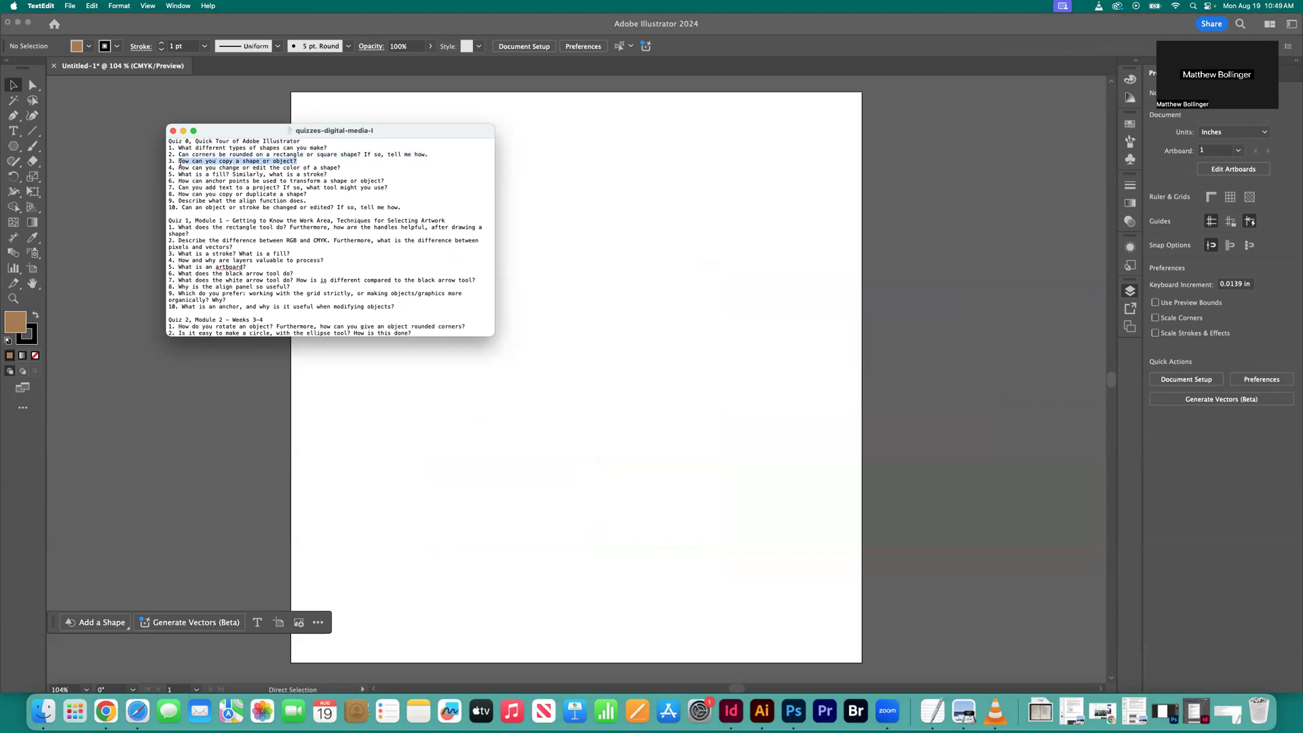
# - In Illustrator, draw a brown circle about 1.58 in across slightly above the artboard's centre and deselect it
pyautogui.click(14, 87)
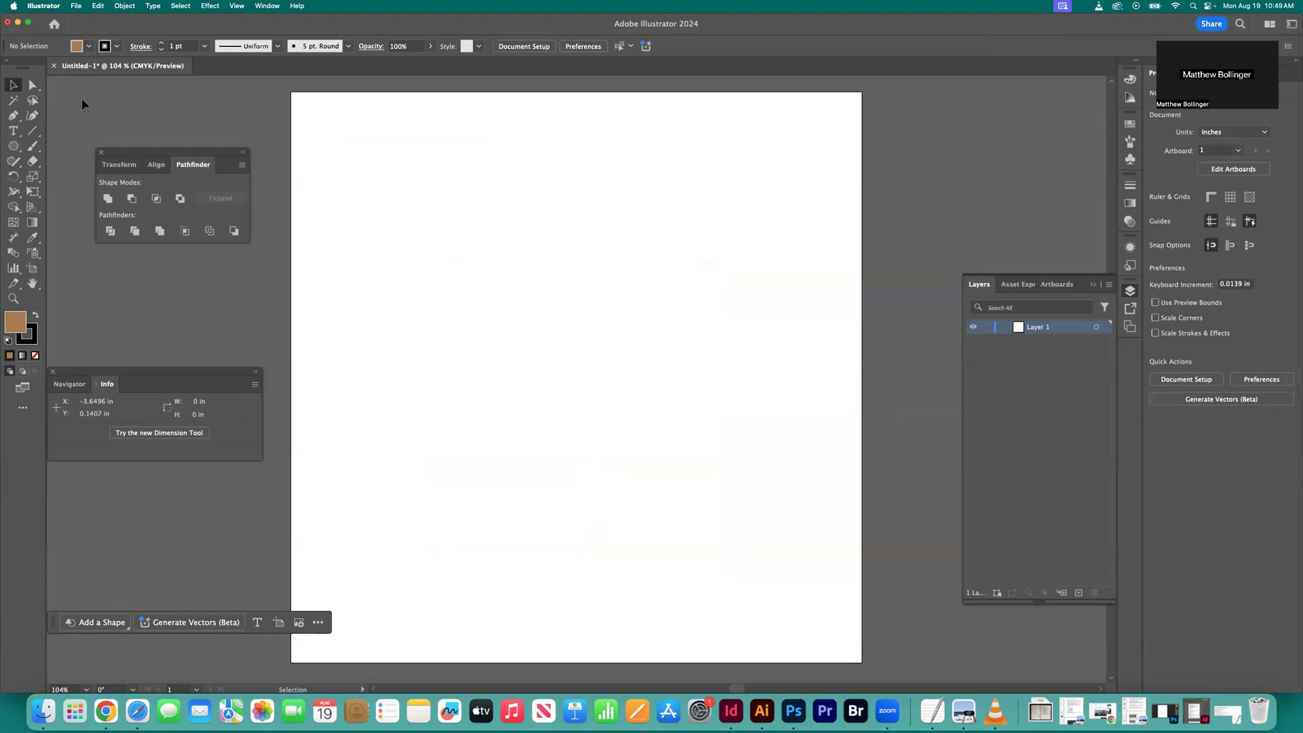
pyautogui.click(13, 148)
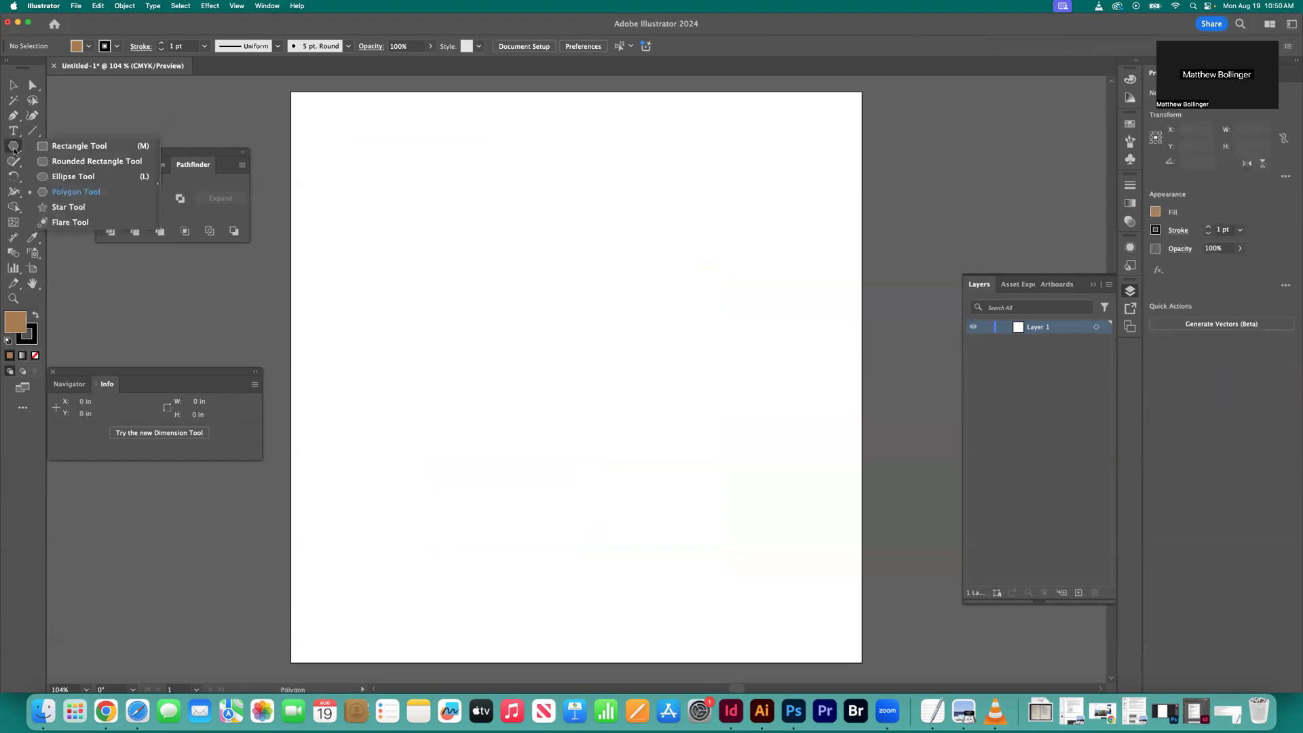
pyautogui.click(73, 176)
pyautogui.moveTo(513, 281); pyautogui.dragTo(603, 370)
pyautogui.click(89, 45)
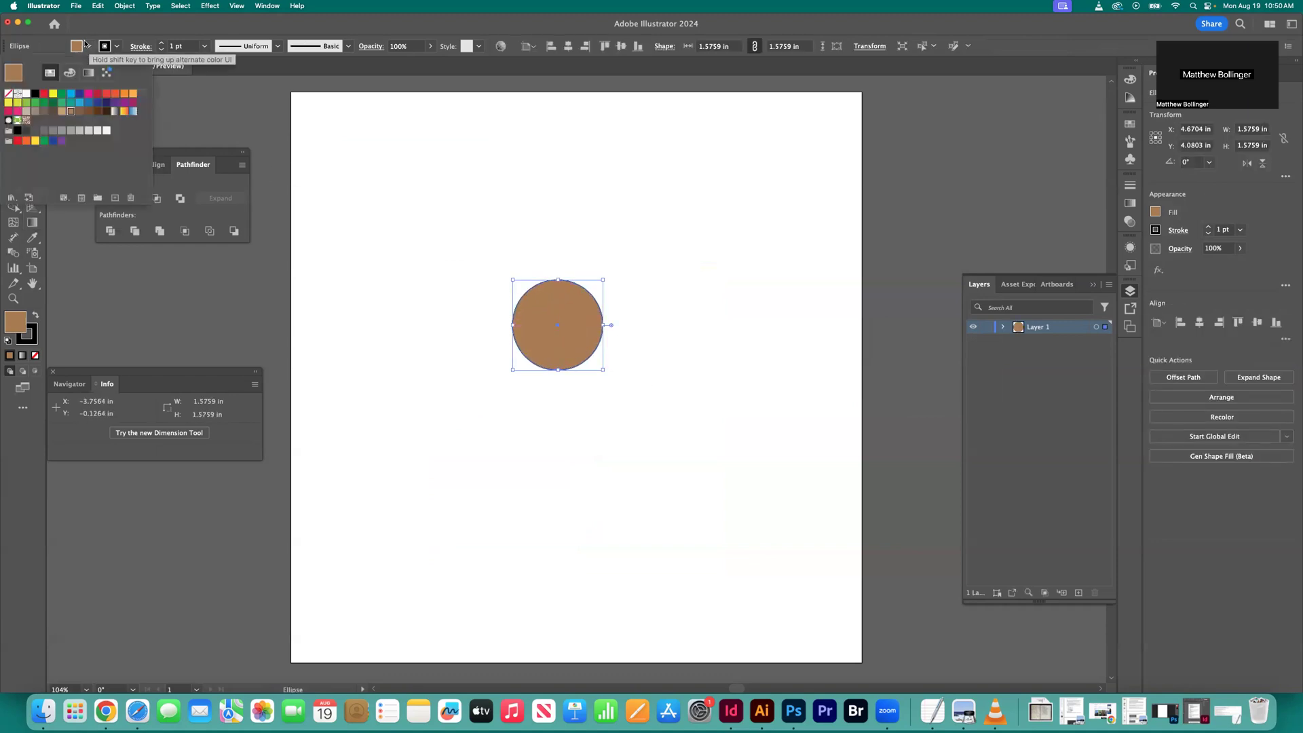
pyautogui.press('v')
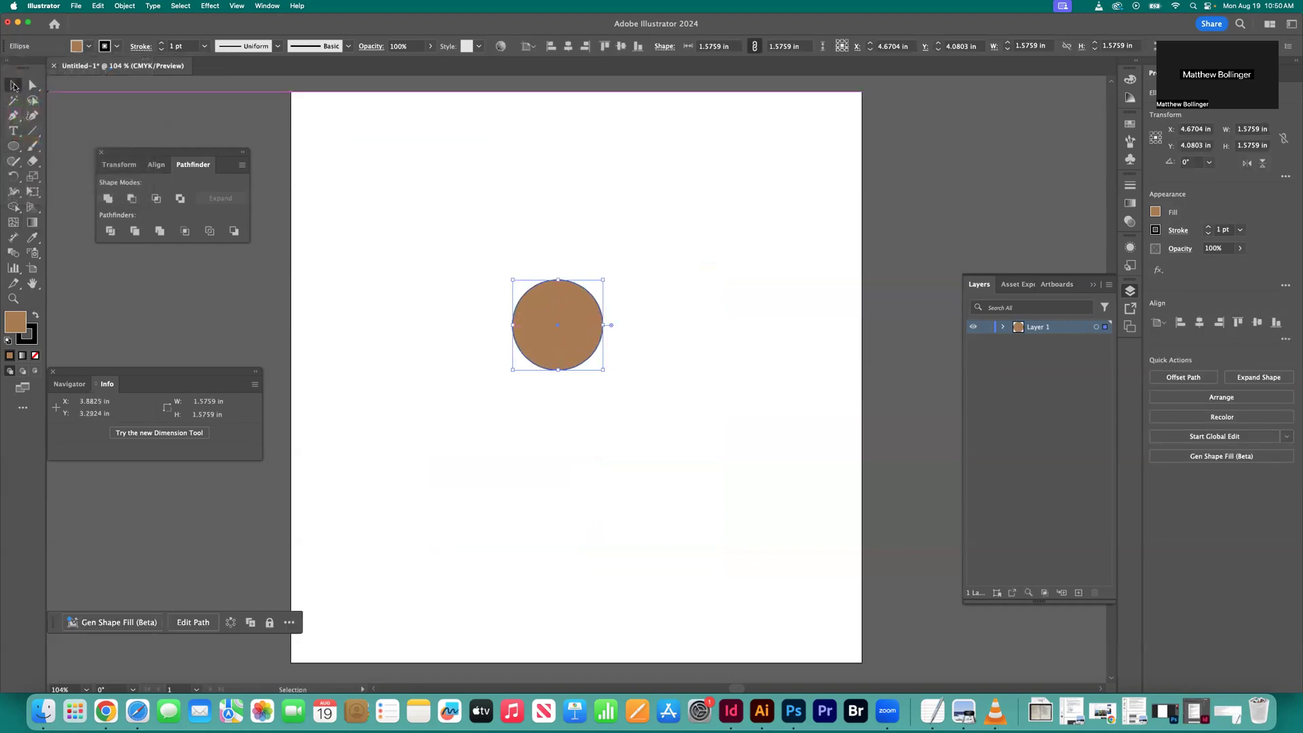
pyautogui.click(742, 342)
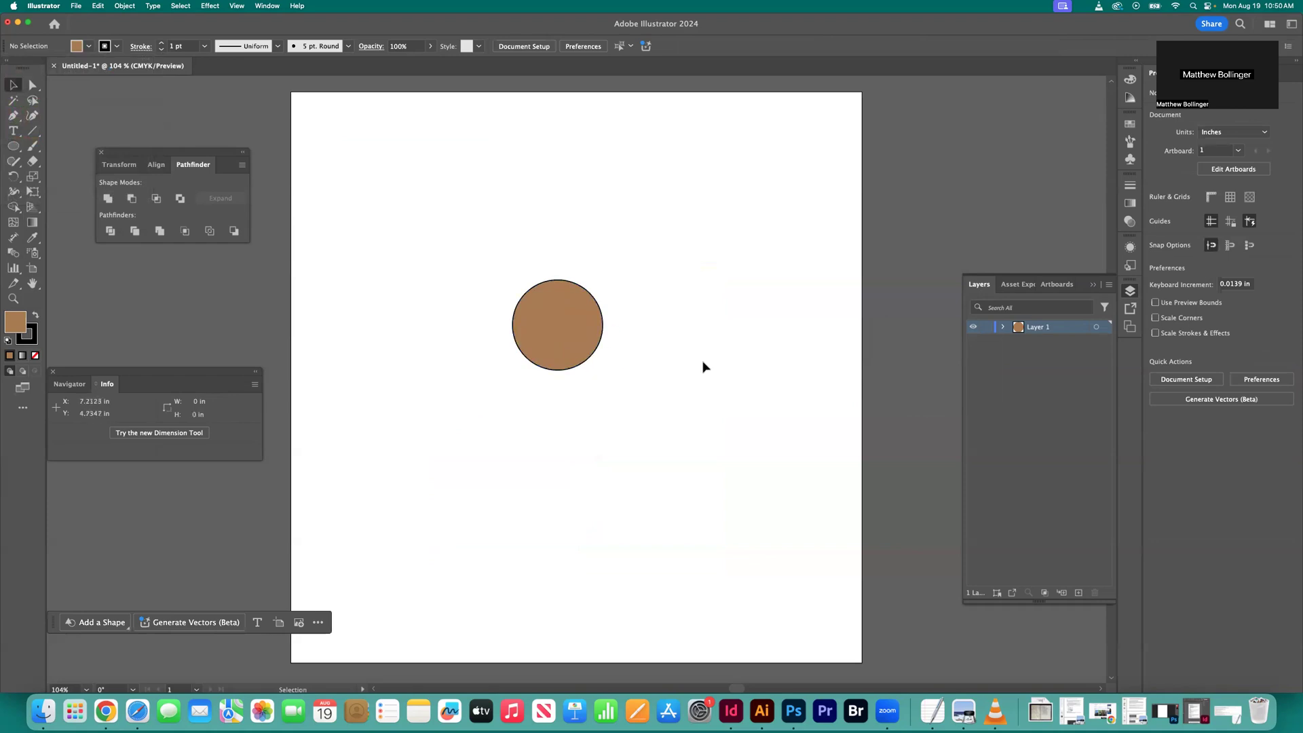
# - Move the brown circle slightly up and to the left, copy and paste it, and place the copy beside it on the right
pyautogui.moveTo(585, 316); pyautogui.dragTo(550, 299)
pyautogui.click(642, 408)
pyautogui.click(538, 334)
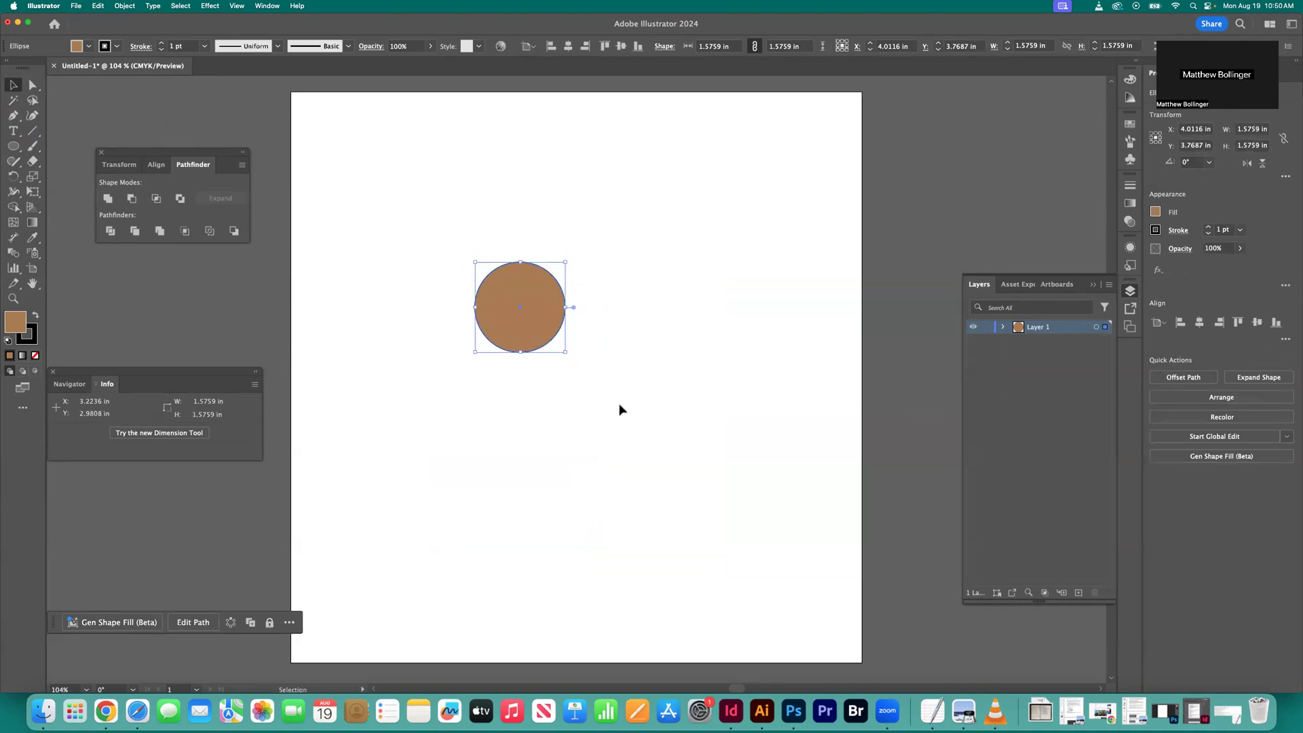
pyautogui.press('a')
pyautogui.press('super+v')
pyautogui.moveTo(576, 368); pyautogui.dragTo(621, 295)
pyautogui.click(600, 373)
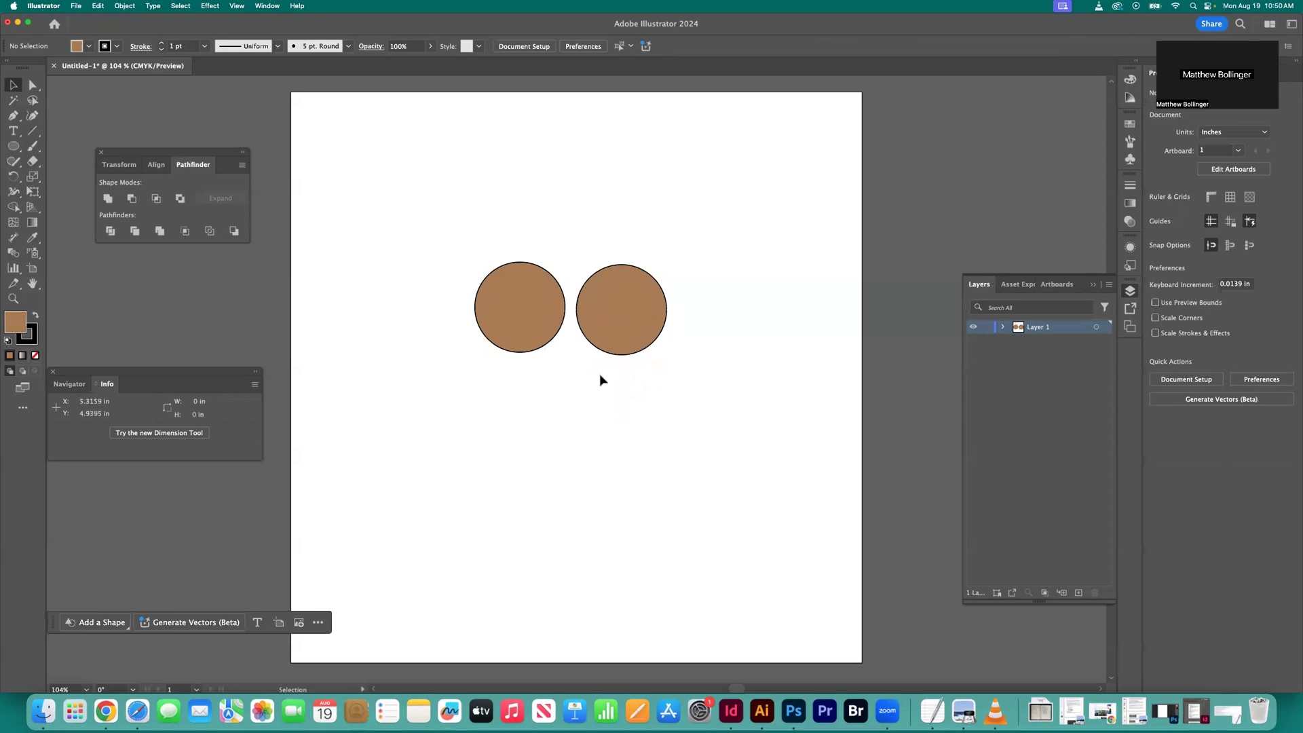
pyautogui.moveTo(447, 327); pyautogui.dragTo(448, 328)
pyautogui.click(559, 399)
# - Switch to TextEdit, highlight Quiz 0 question 4 about changing or editing a shape's color, and return to Illustrator
pyautogui.press('super+Tab')
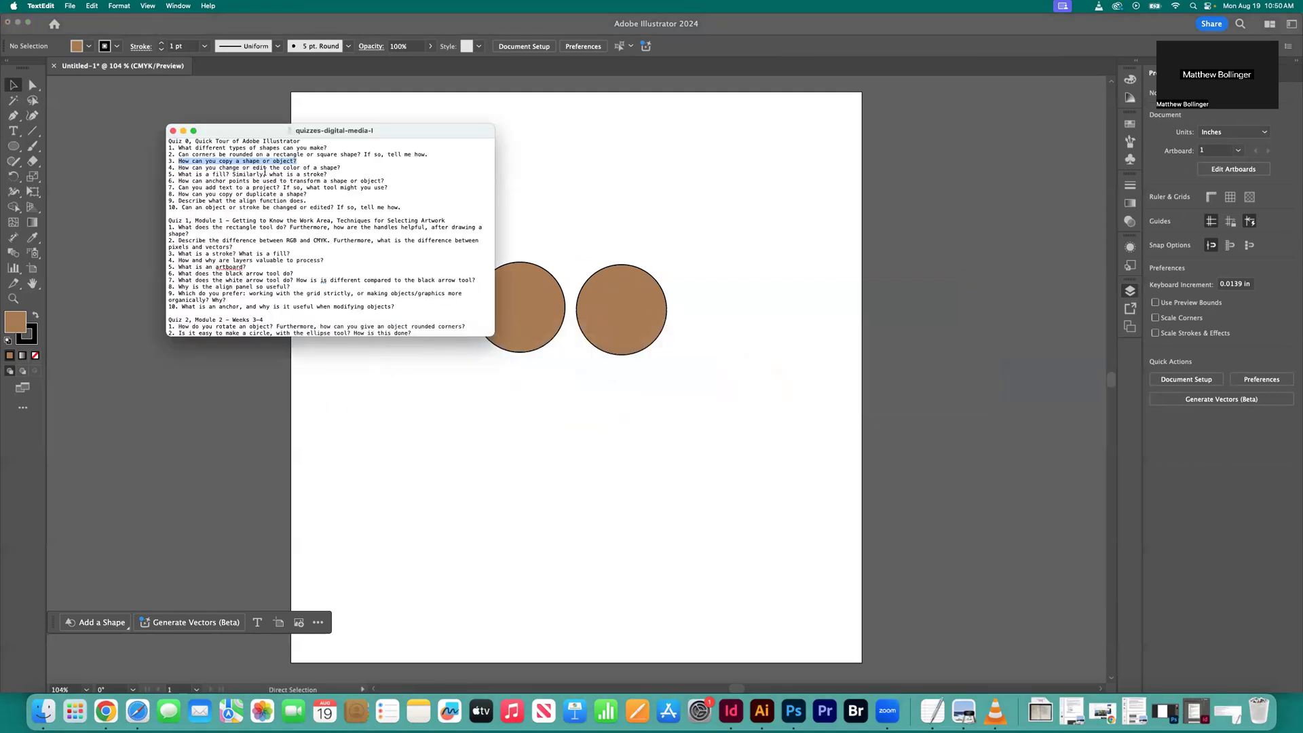
pyautogui.moveTo(342, 167); pyautogui.dragTo(179, 167)
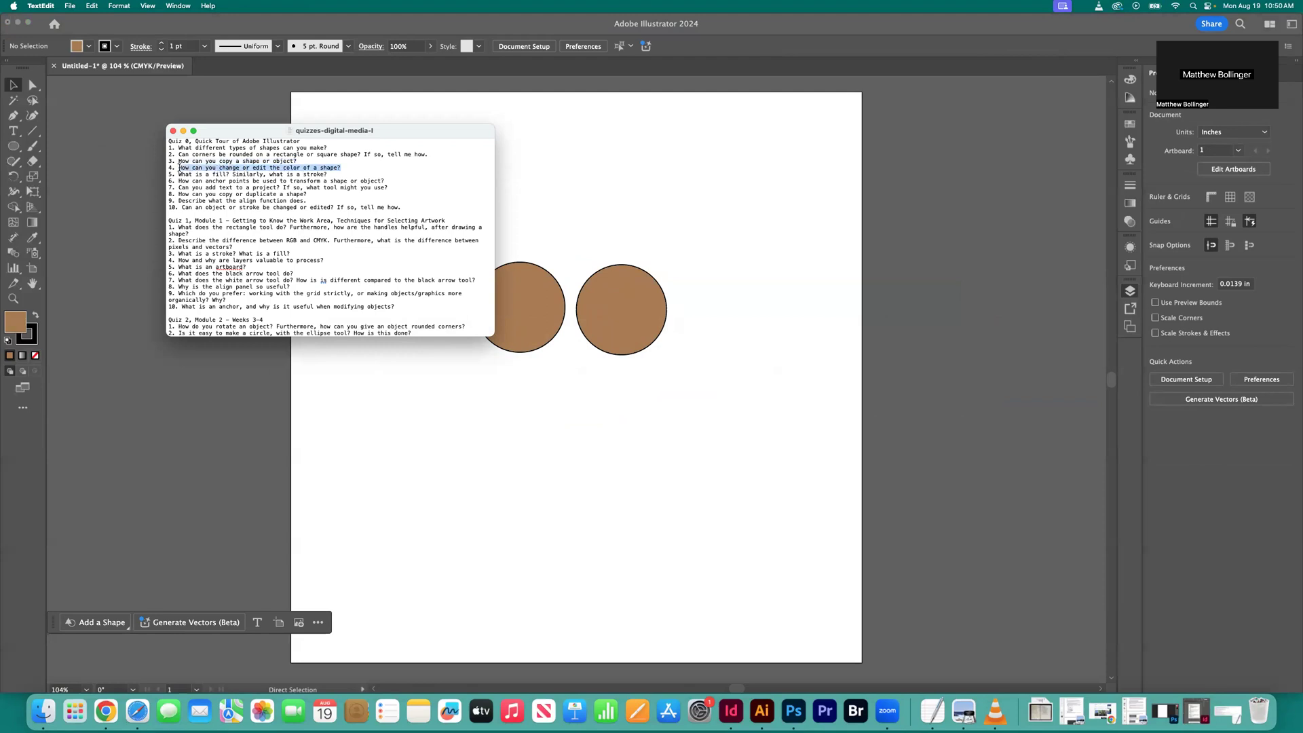
pyautogui.click(355, 104)
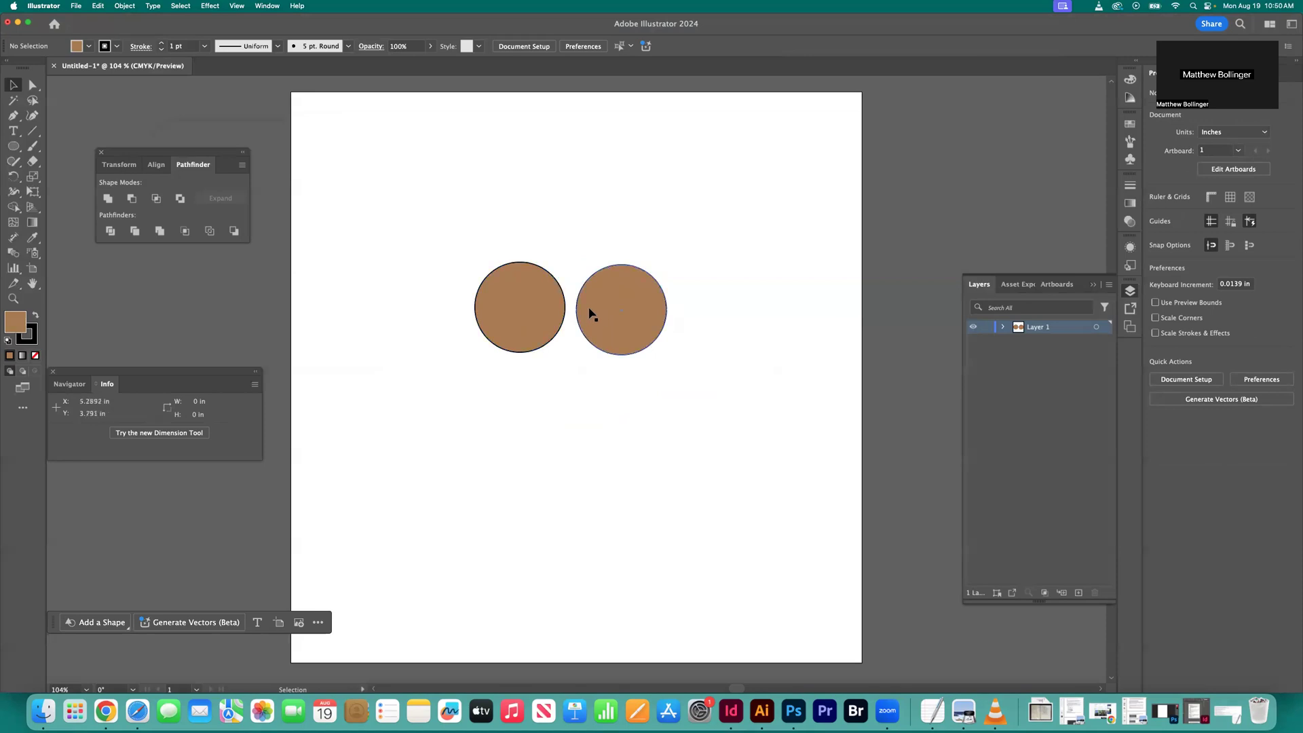
# - Change the fill of the left brown circle to a purple swatch and deselect it
pyautogui.click(516, 291)
pyautogui.click(89, 46)
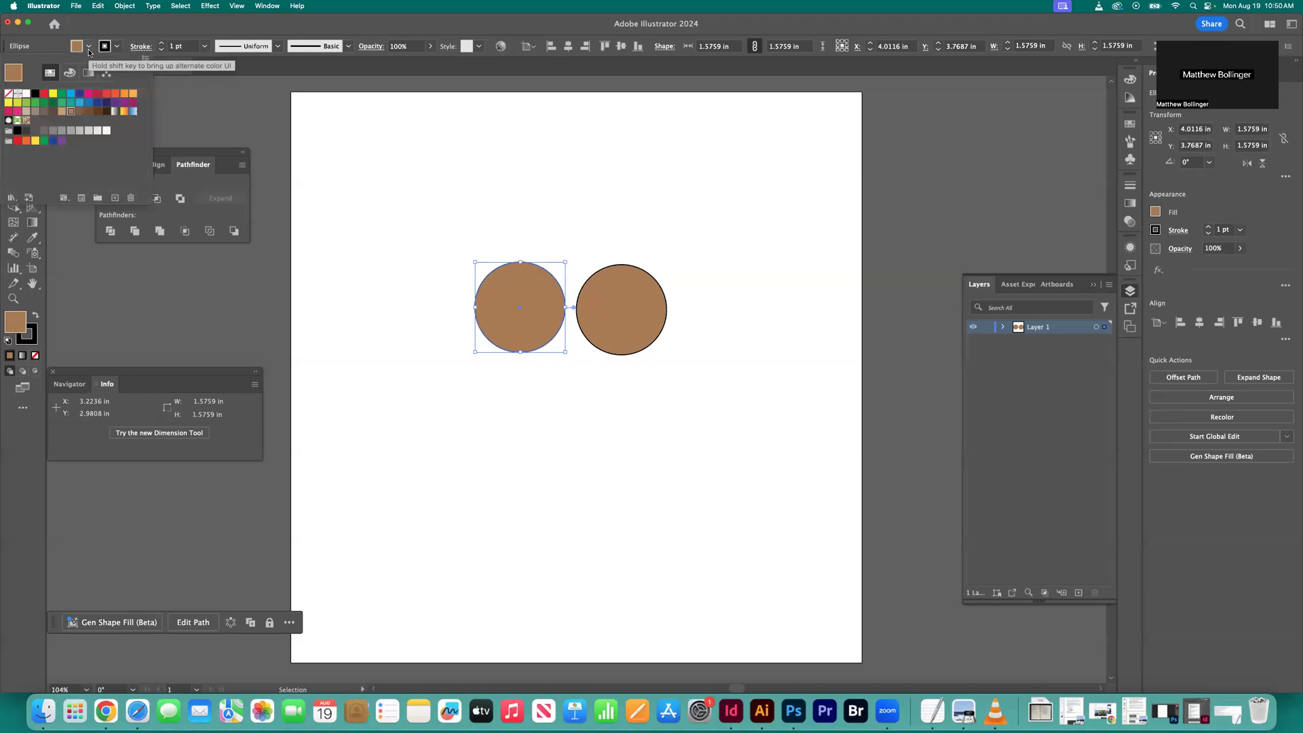
pyautogui.click(90, 46)
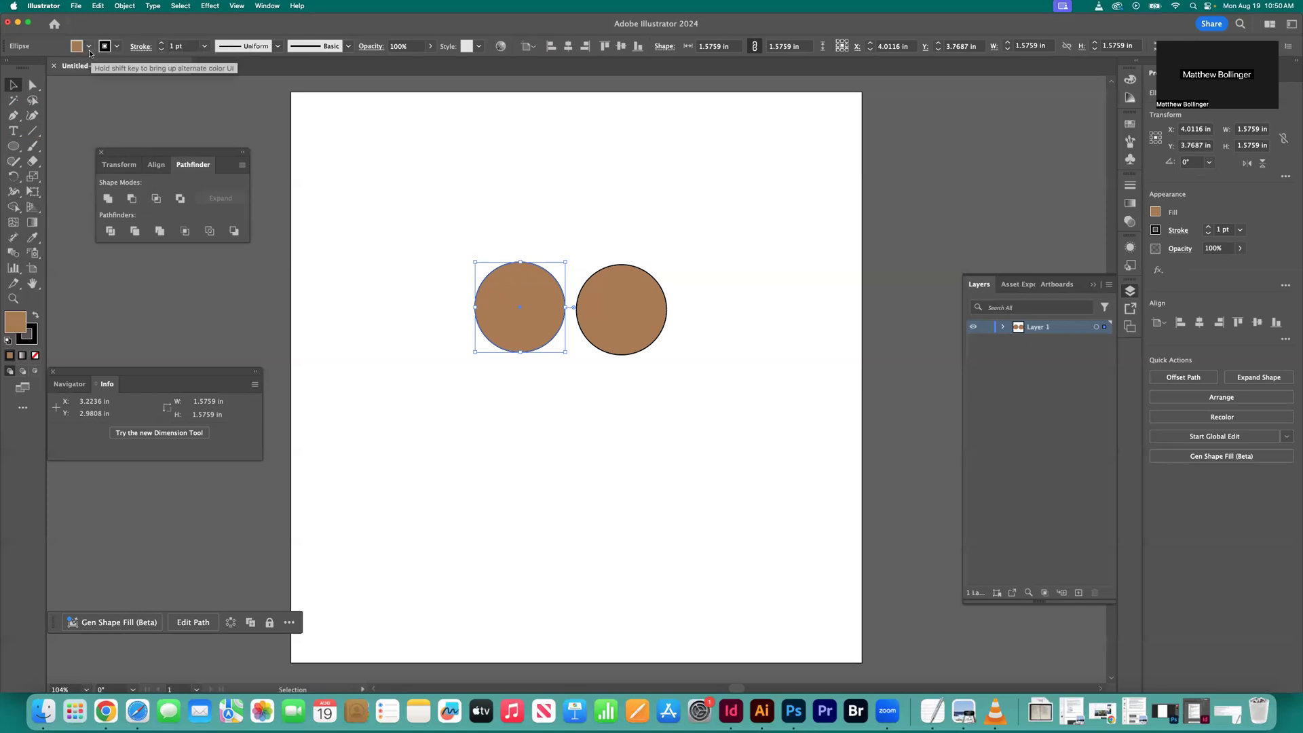
pyautogui.click(89, 46)
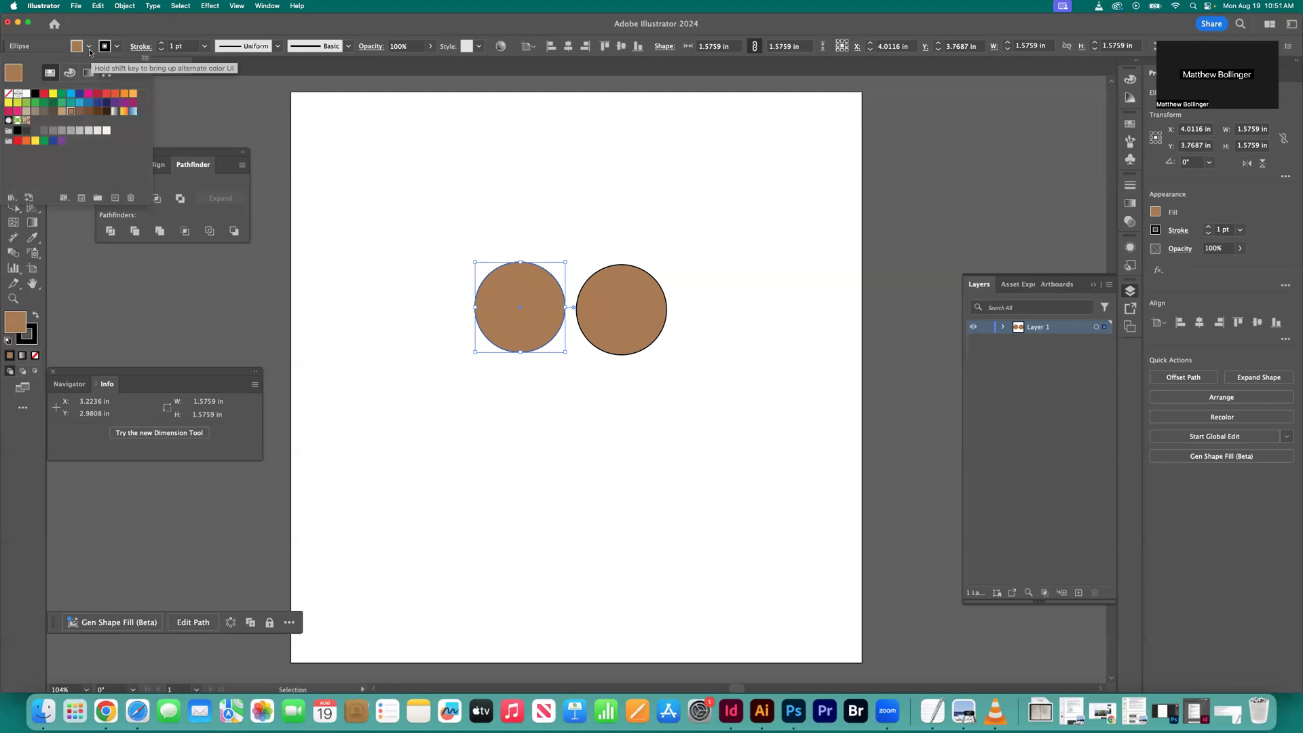
pyautogui.click(125, 102)
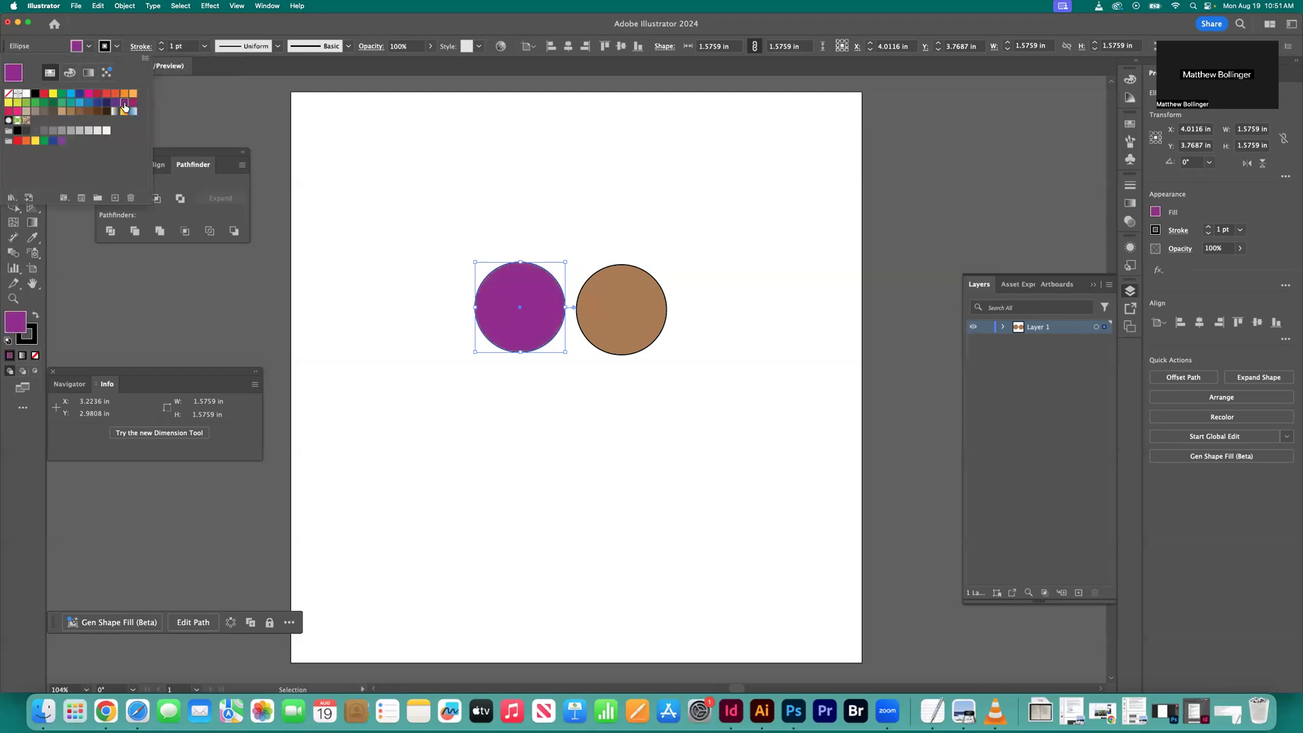
pyautogui.click(382, 162)
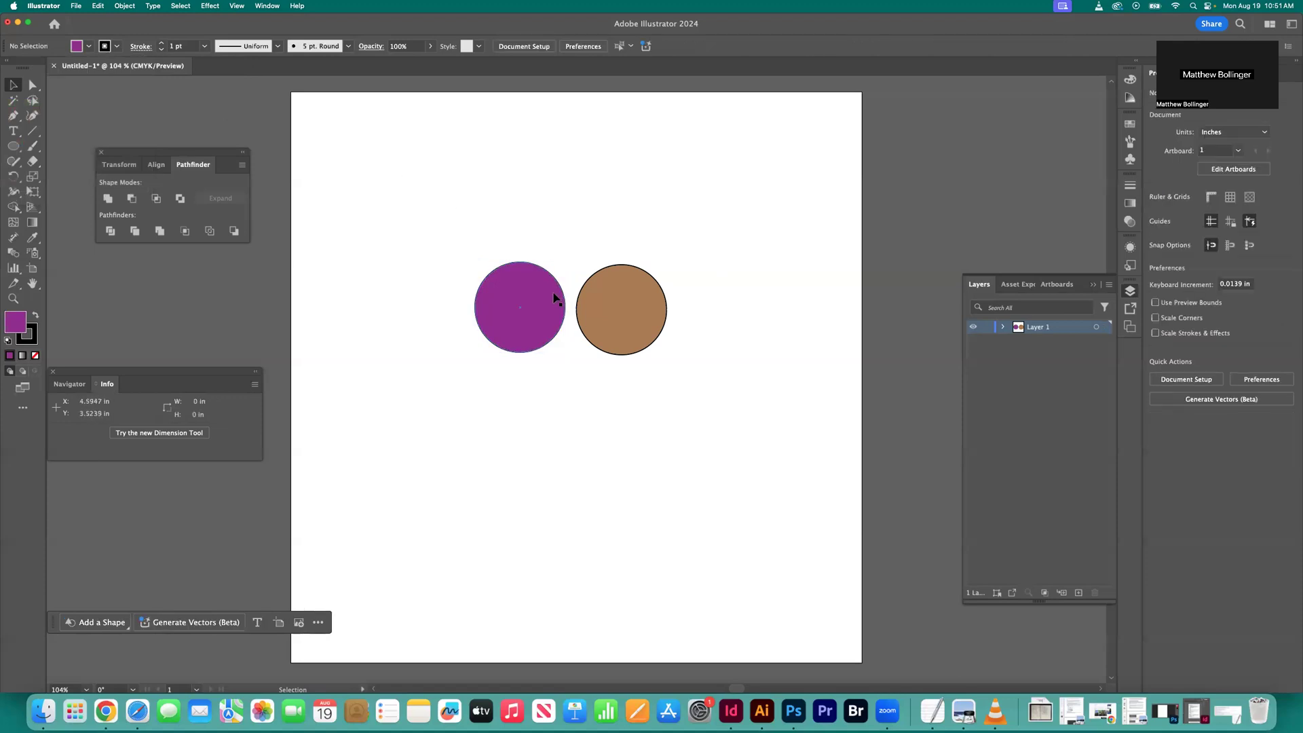
# - Set the fill to light blue with nothing selected, and draw a circle about 2.69 in across below the brown circle
pyautogui.click(88, 46)
pyautogui.click(73, 95)
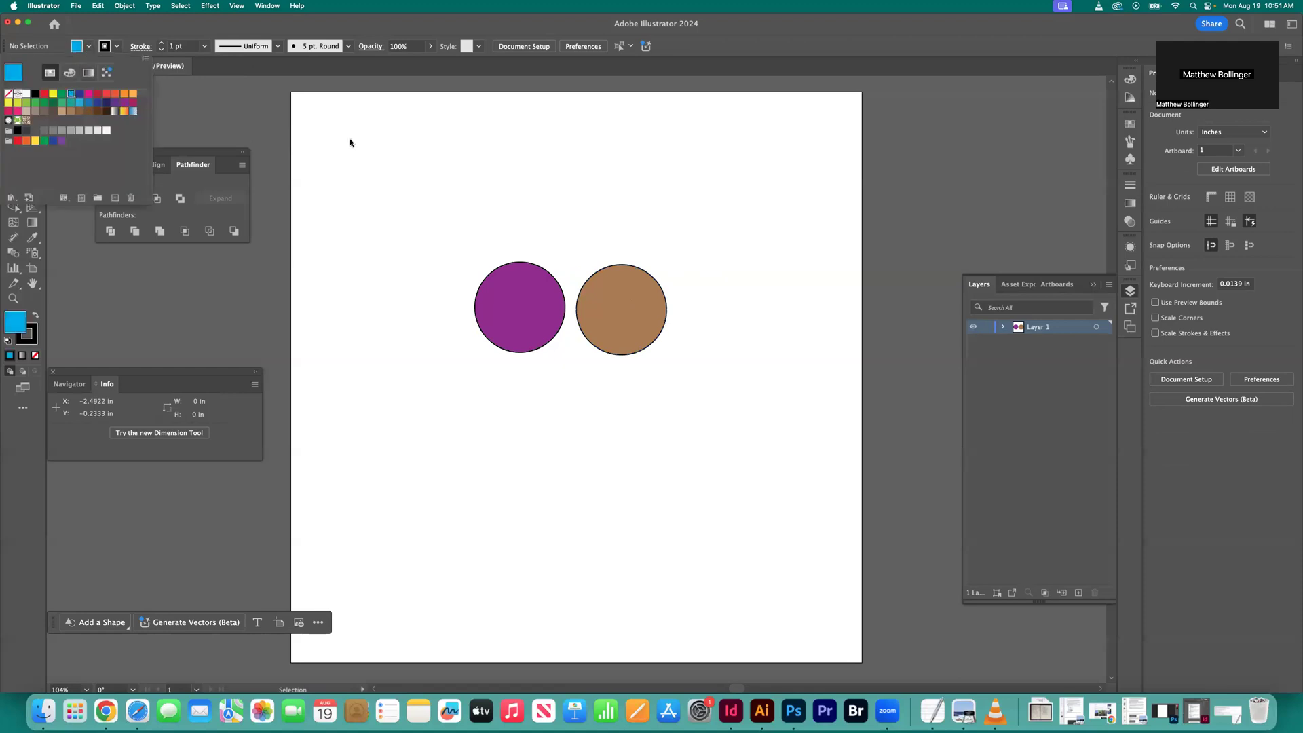
pyautogui.click(391, 144)
pyautogui.moveTo(509, 232); pyautogui.dragTo(690, 384)
pyautogui.click(691, 384)
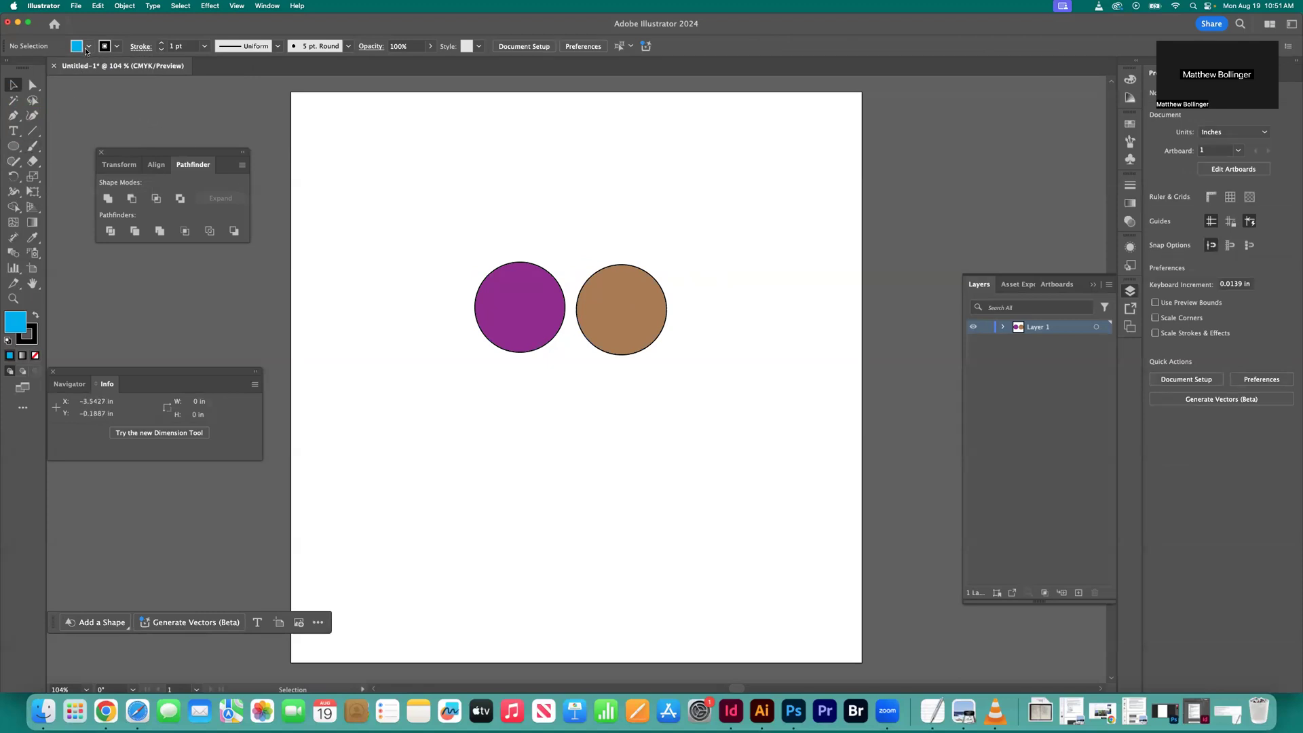
pyautogui.click(13, 146)
pyautogui.moveTo(543, 405); pyautogui.dragTo(697, 559)
pyautogui.click(14, 85)
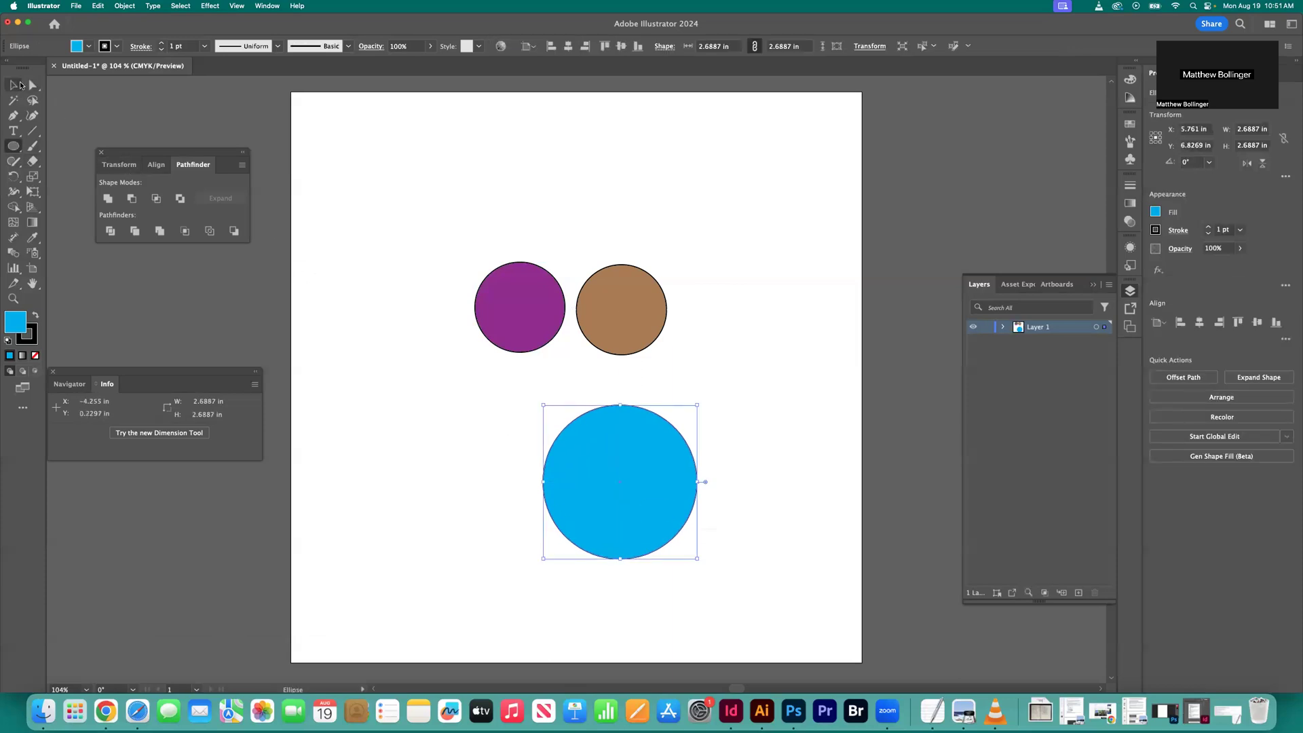
pyautogui.click(354, 160)
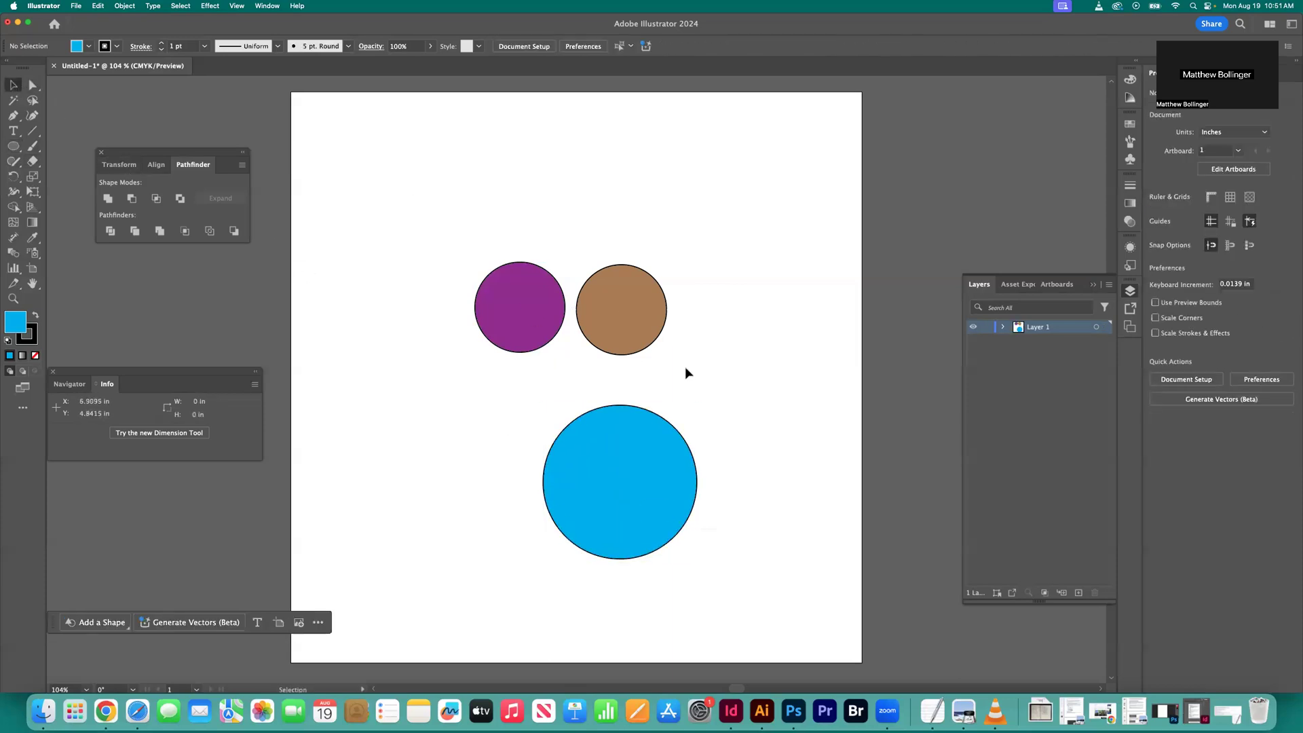
# - Give the large light blue circle a red fill and a pink stroke, and deselect it
pyautogui.click(671, 463)
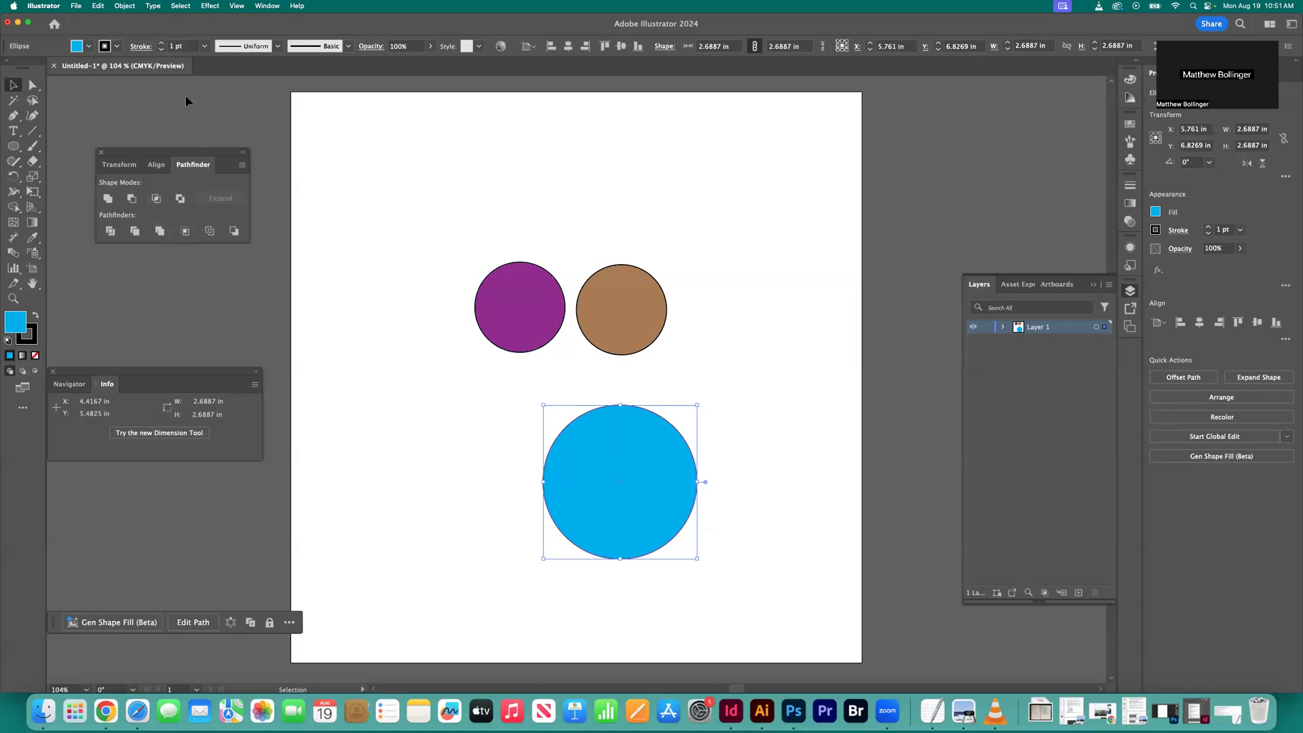
pyautogui.click(89, 46)
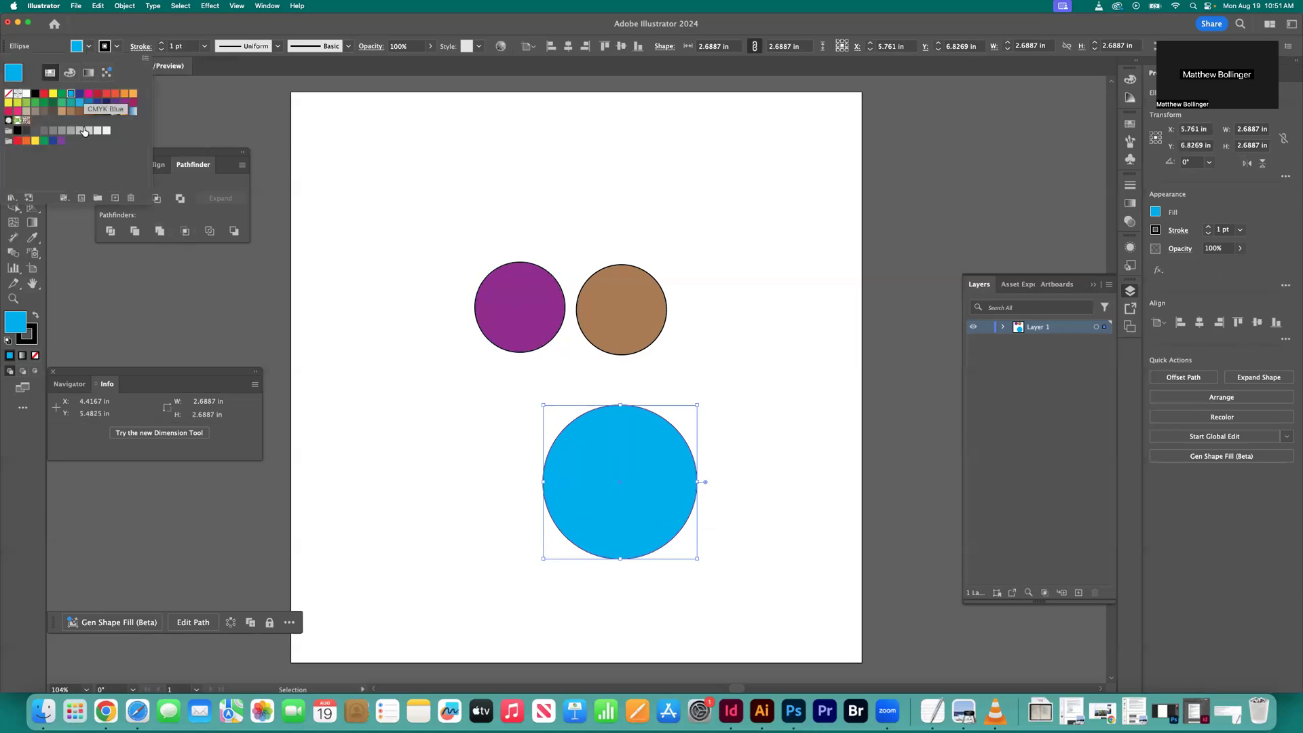
pyautogui.click(106, 98)
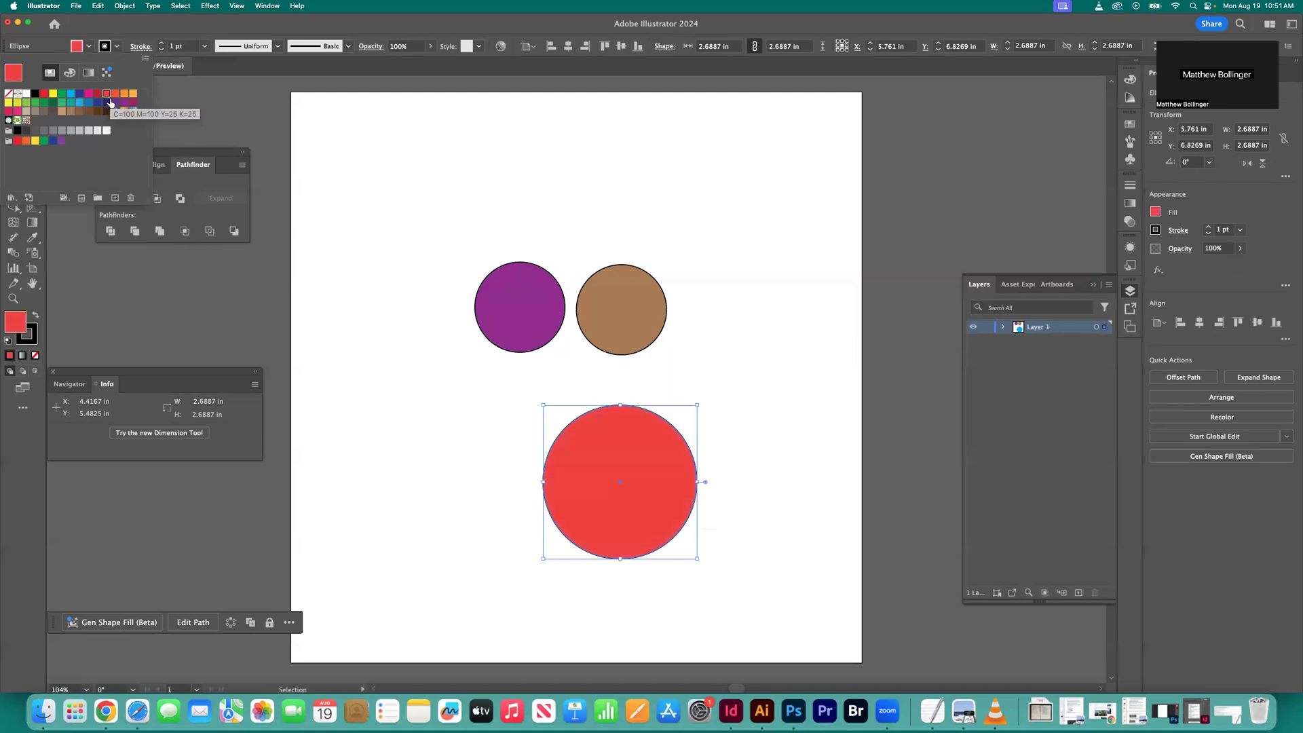
pyautogui.click(117, 48)
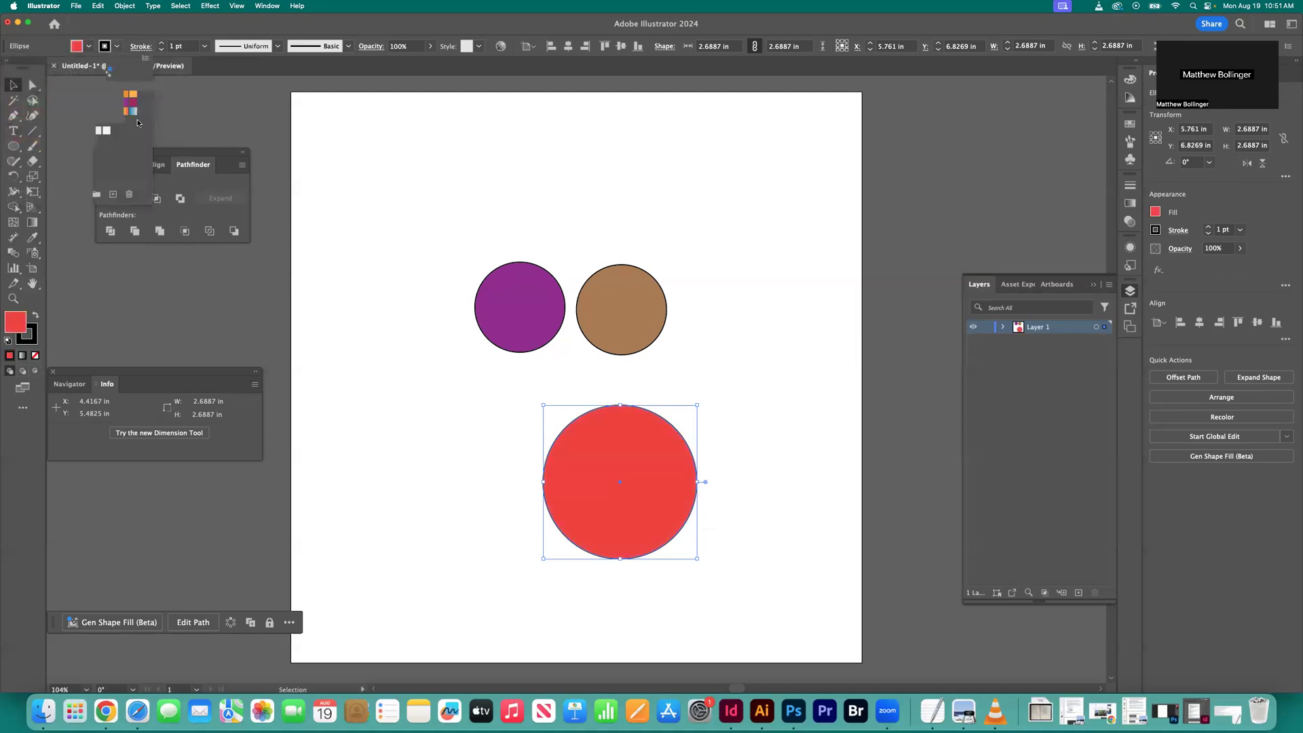
pyautogui.click(17, 110)
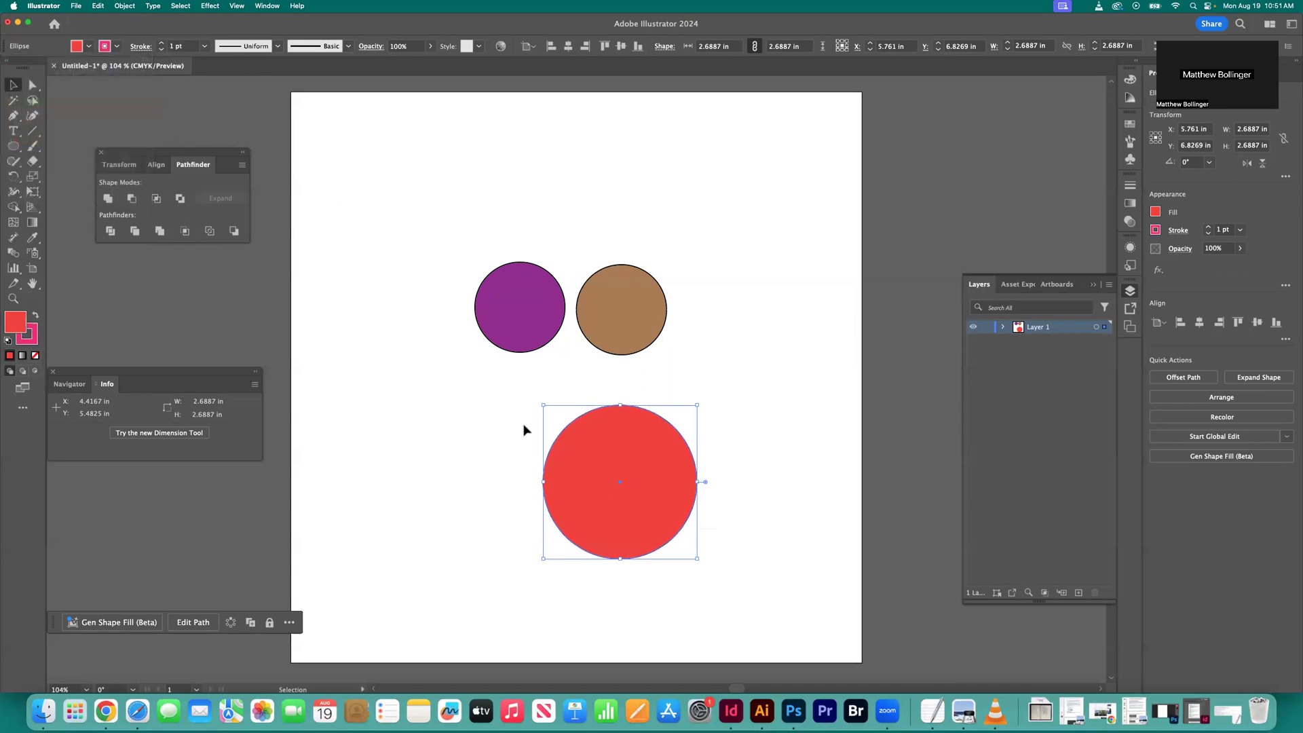
pyautogui.click(490, 433)
pyautogui.click(600, 460)
pyautogui.click(424, 442)
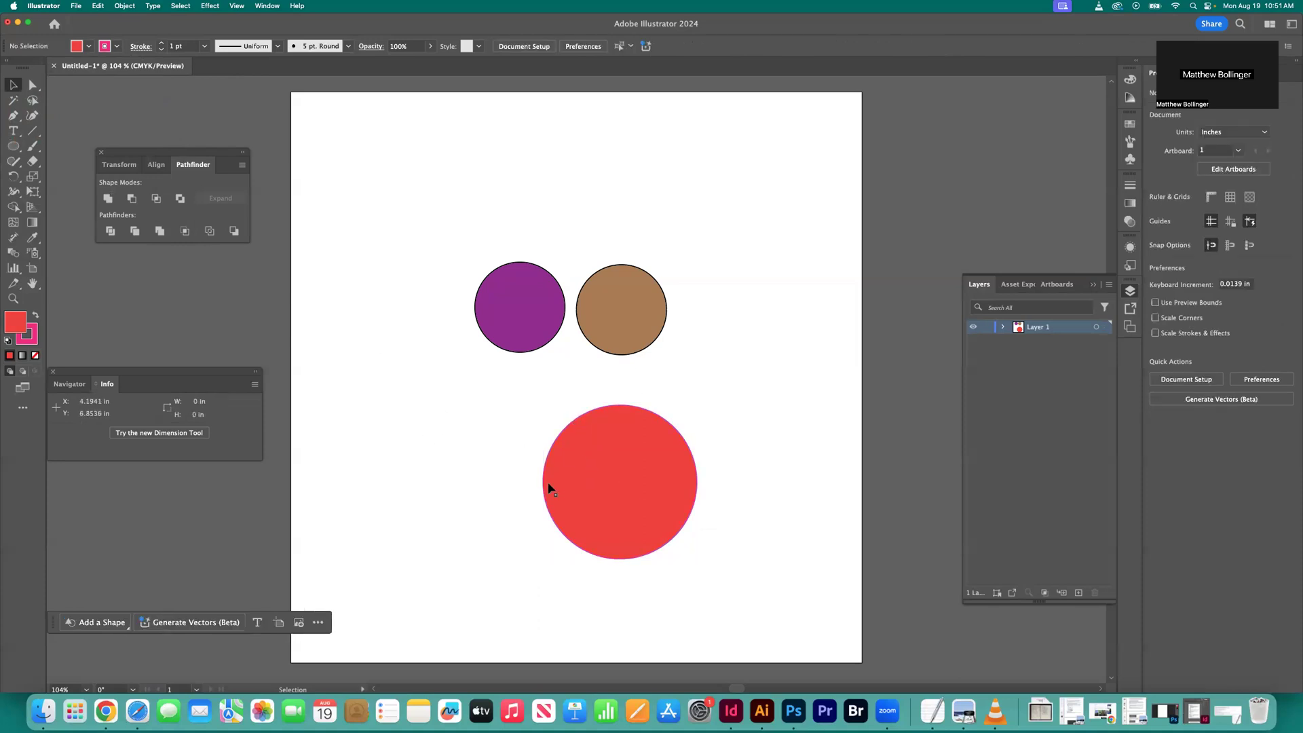
# - Set the stroke weight of the large red circle to 5 pt and deselect it
pyautogui.click(566, 487)
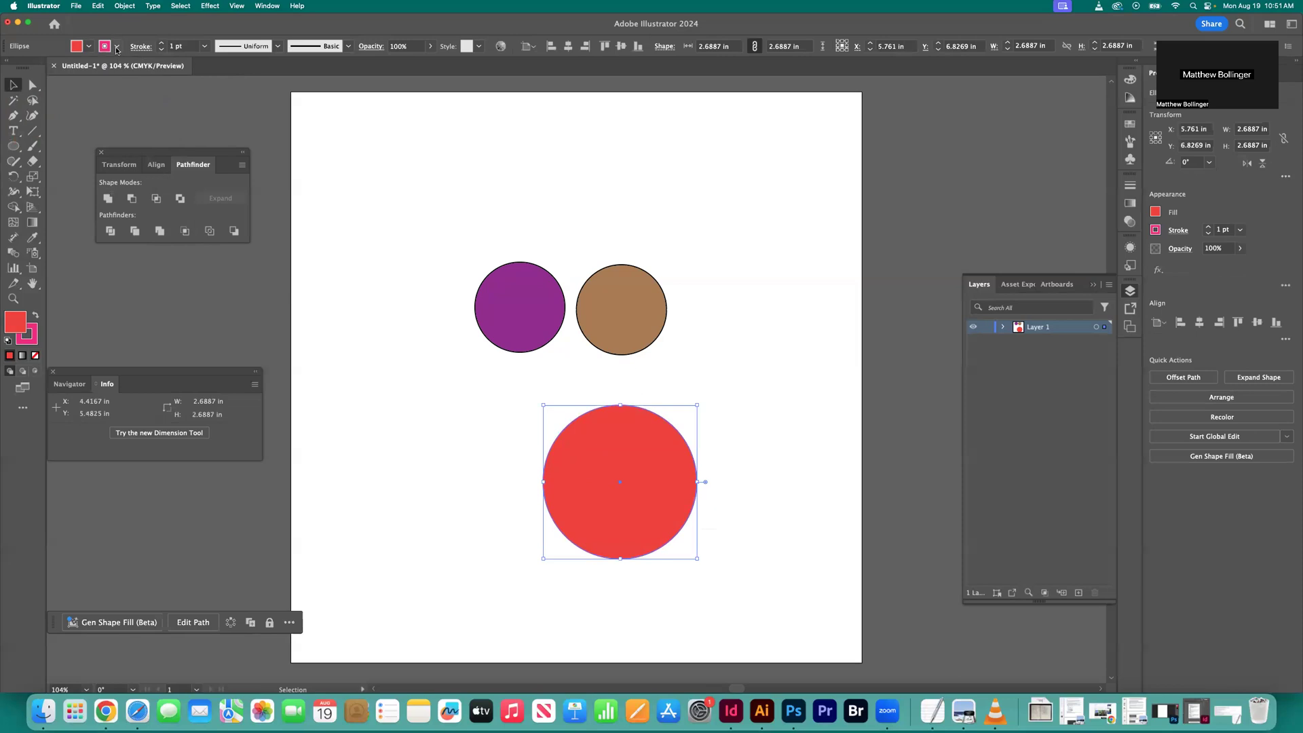
pyautogui.click(205, 47)
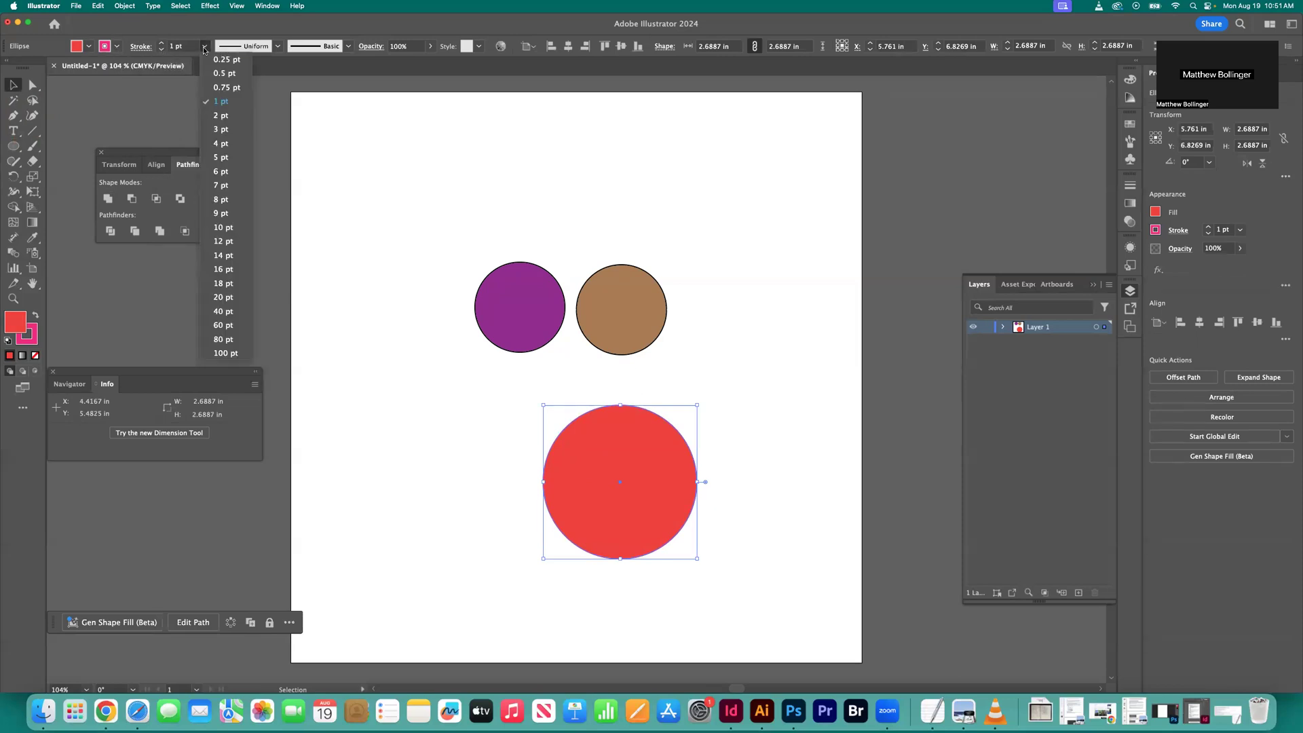
pyautogui.click(222, 157)
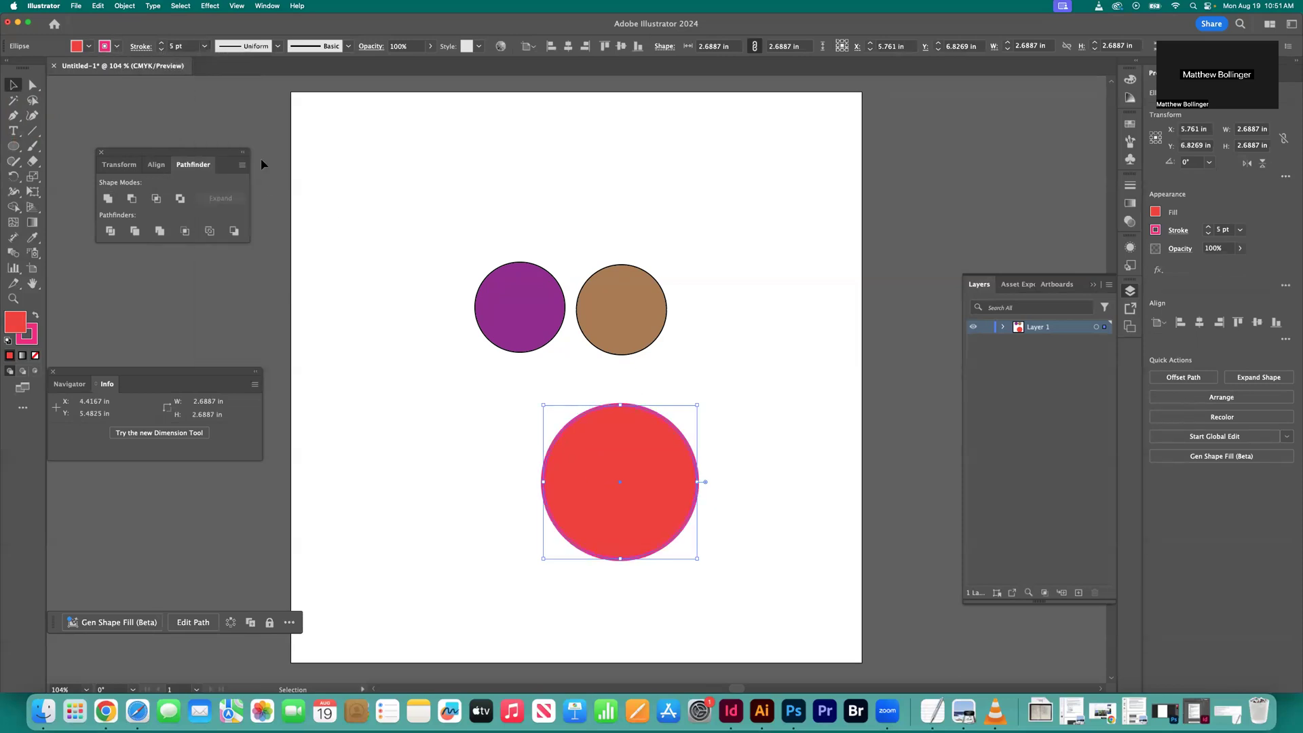
pyautogui.click(389, 367)
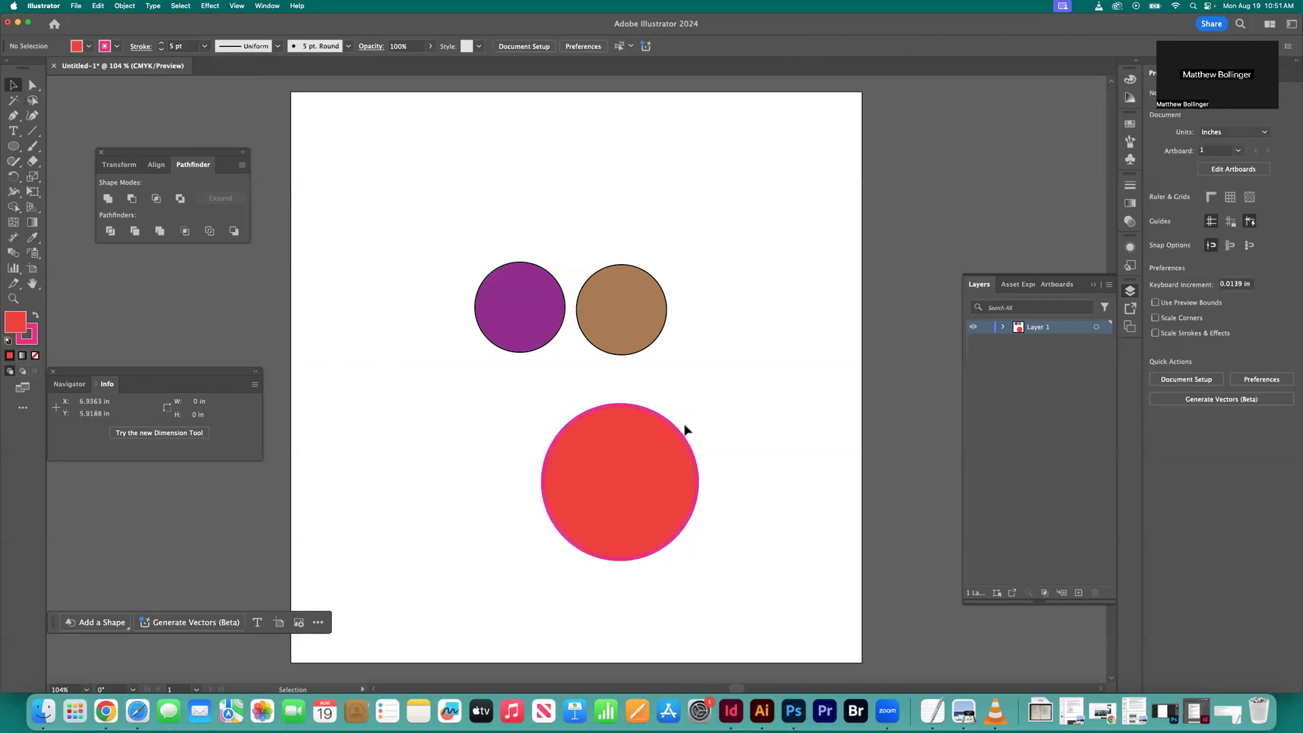
# - Change the fill of the large red circle to a dark blue swatch and deselect it
pyautogui.click(666, 480)
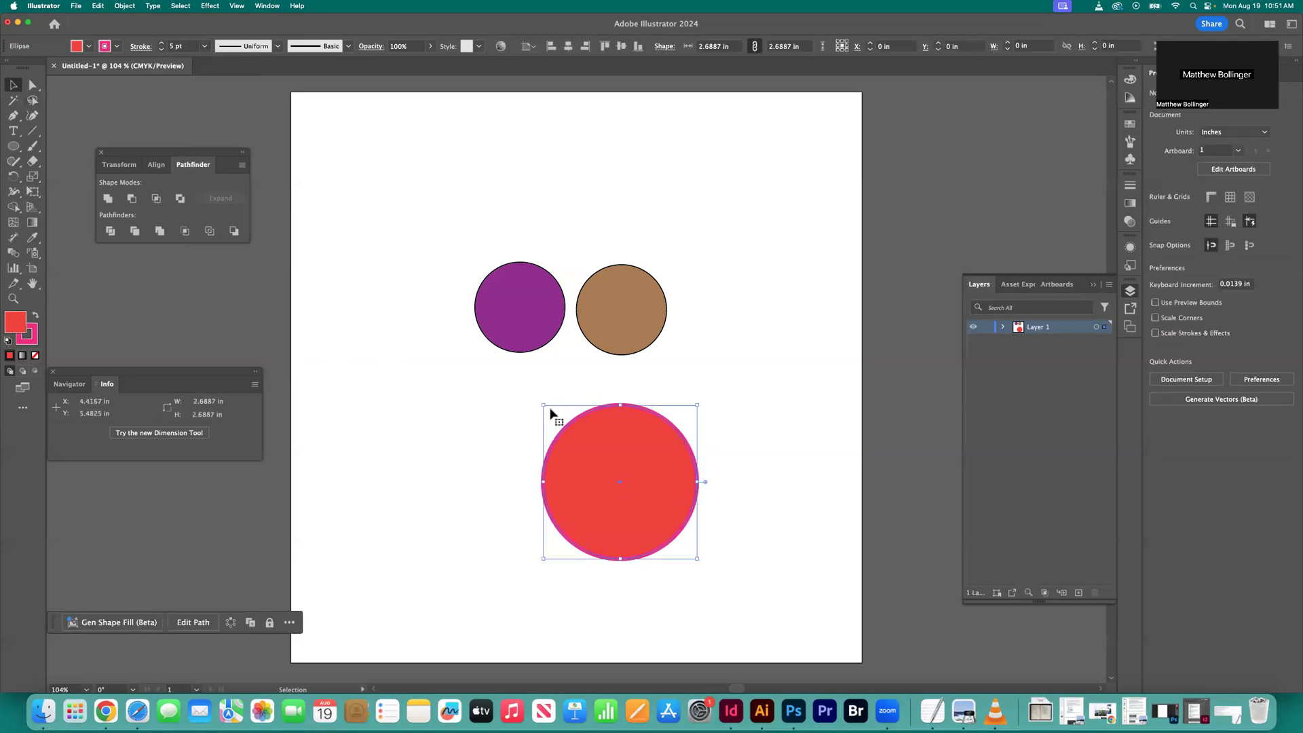
pyautogui.click(89, 46)
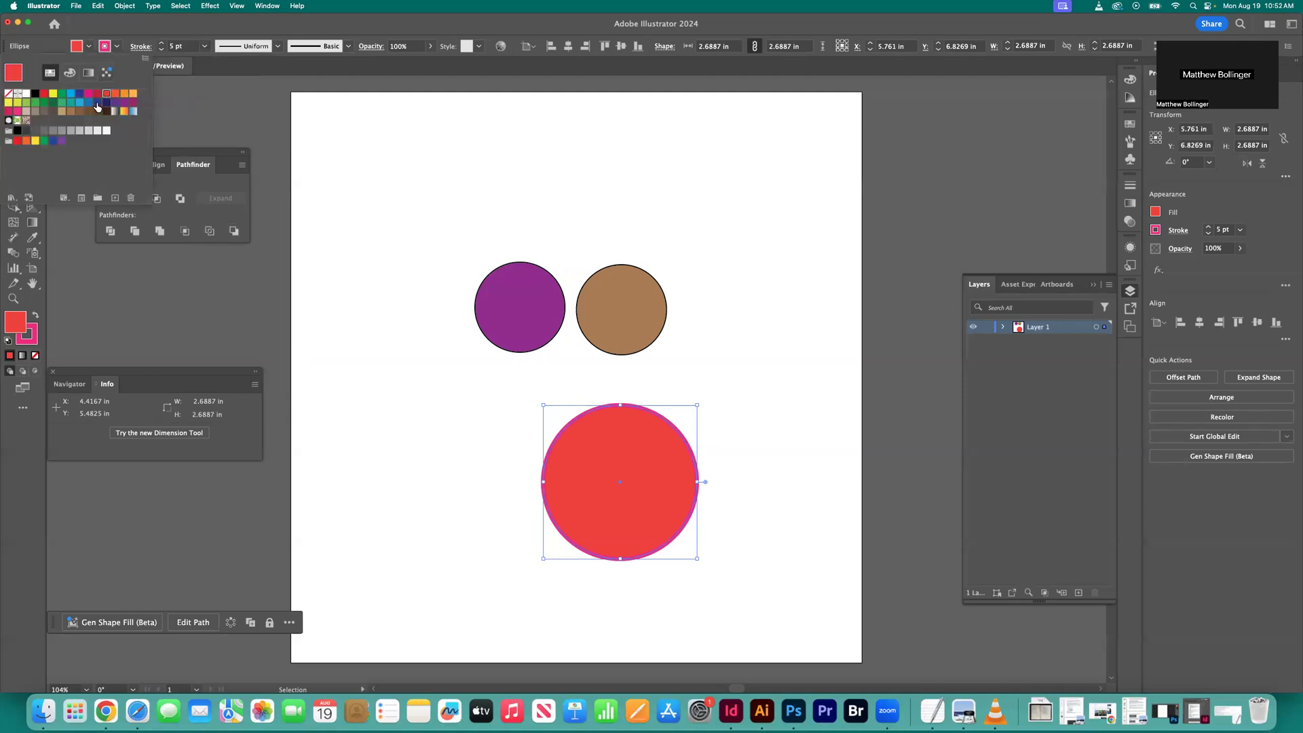
pyautogui.click(97, 102)
pyautogui.click(409, 282)
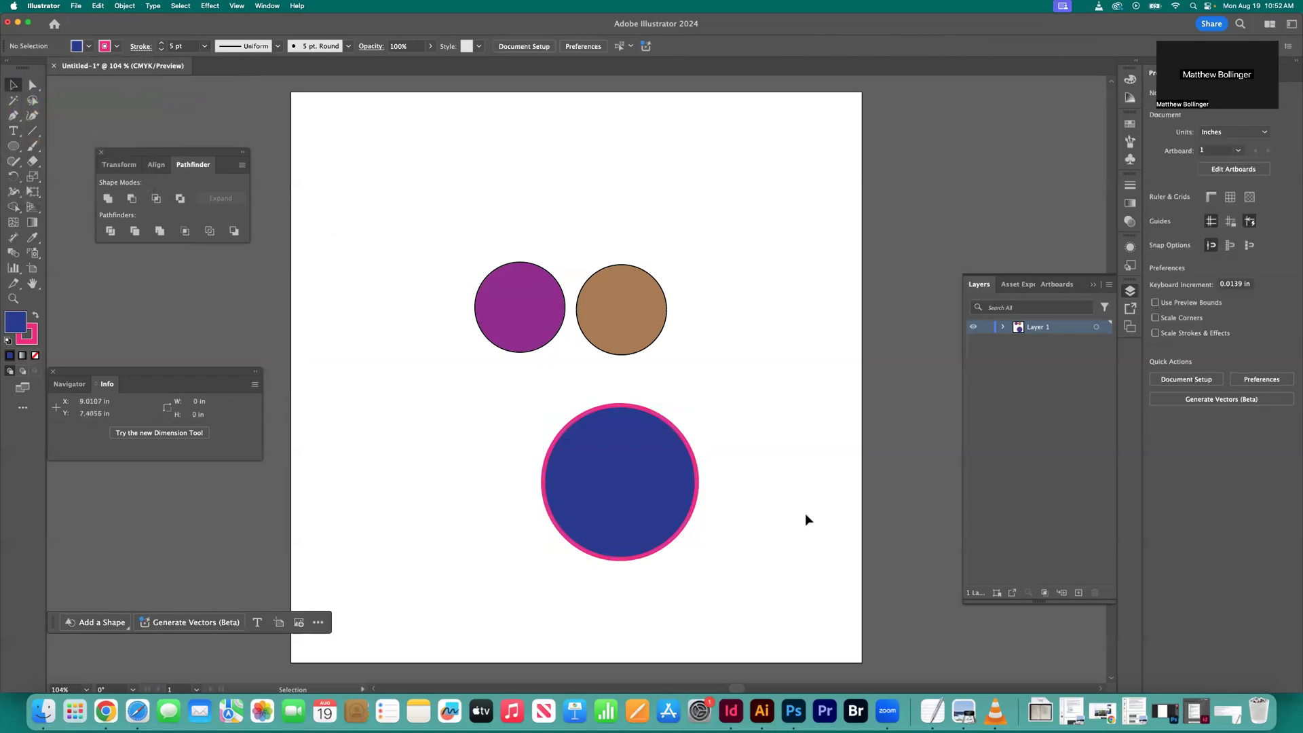
# - Delete all three circles from the artboard
pyautogui.moveTo(801, 494); pyautogui.dragTo(630, 520)
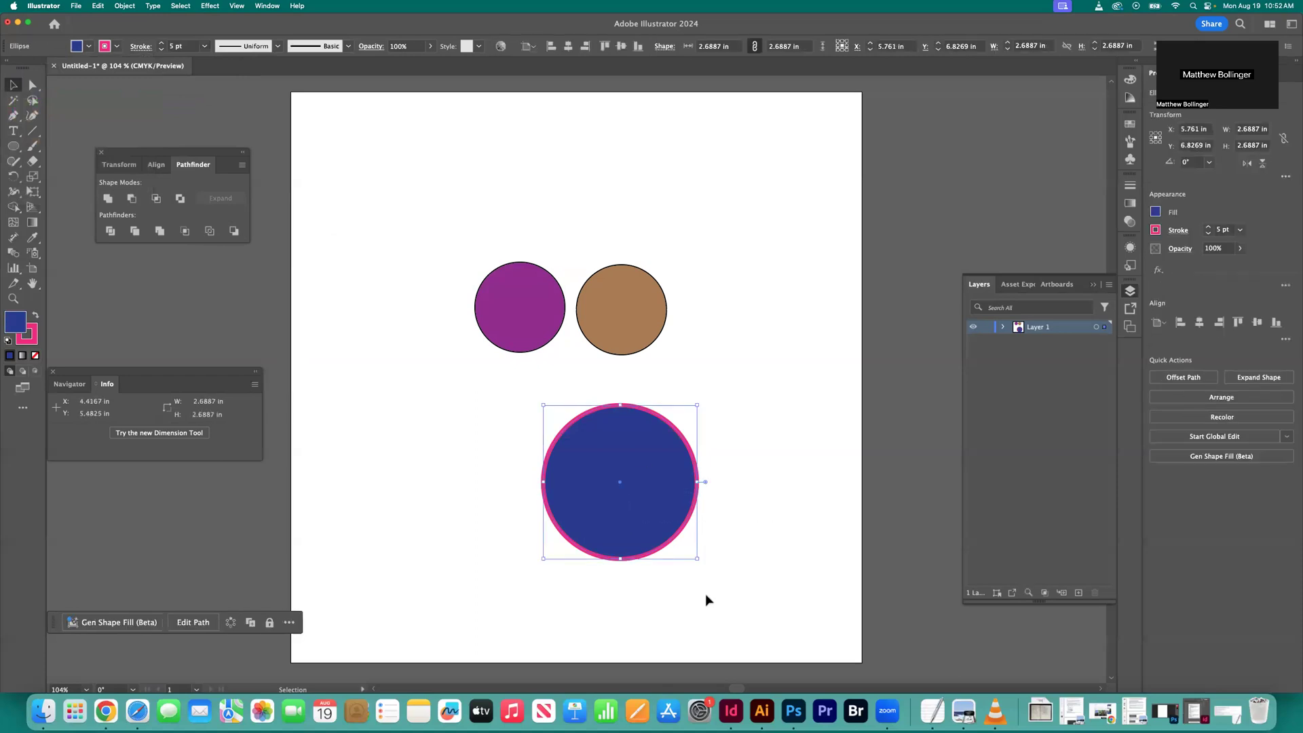
pyautogui.click(706, 600)
pyautogui.moveTo(440, 344); pyautogui.dragTo(721, 501)
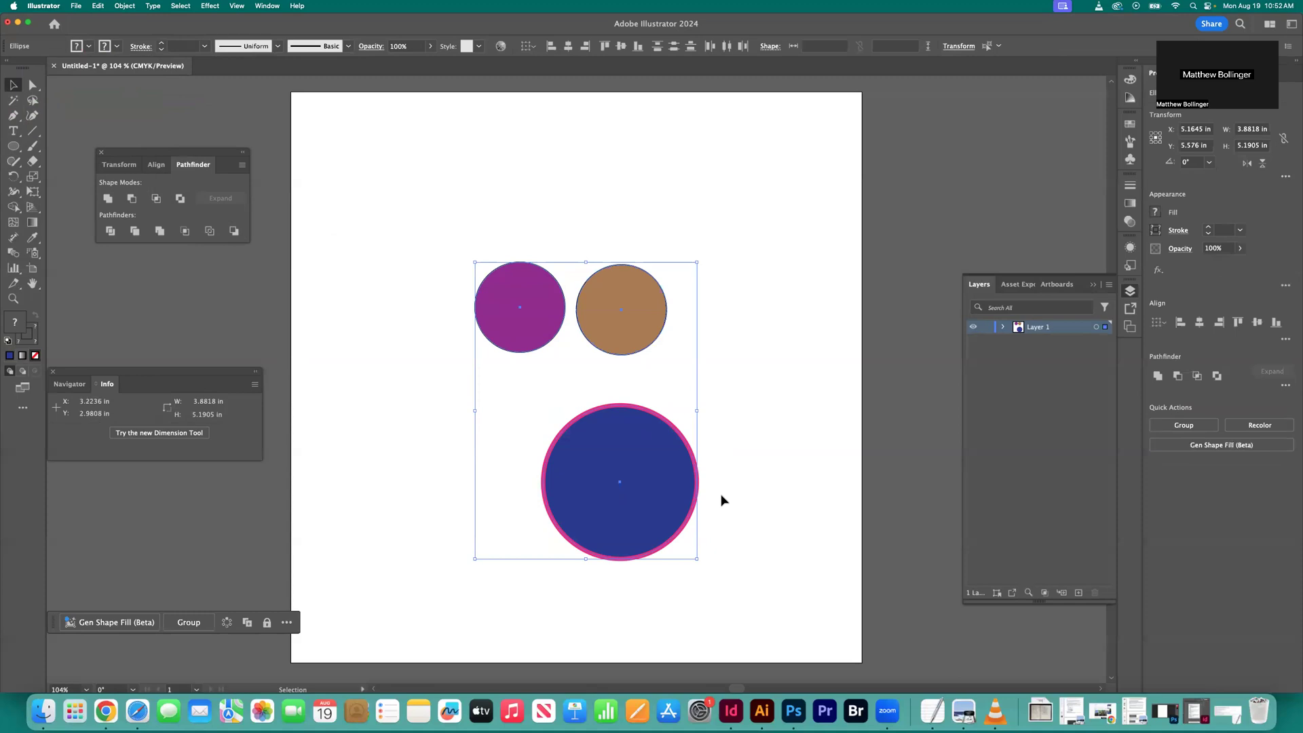
pyautogui.press('Delete')
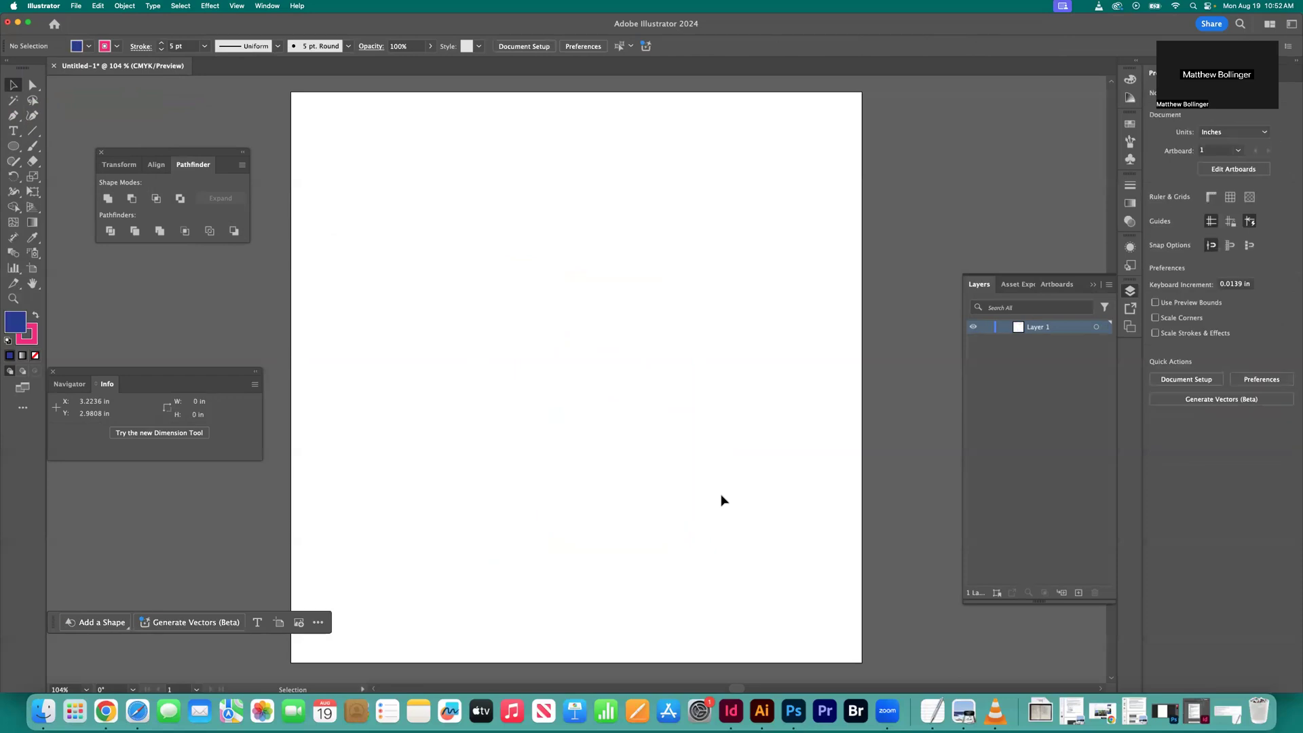
# - Switch to TextEdit, highlight Quiz 0 question 5 about what a fill and a stroke are, and return to Illustrator
pyautogui.press('super+Tab')
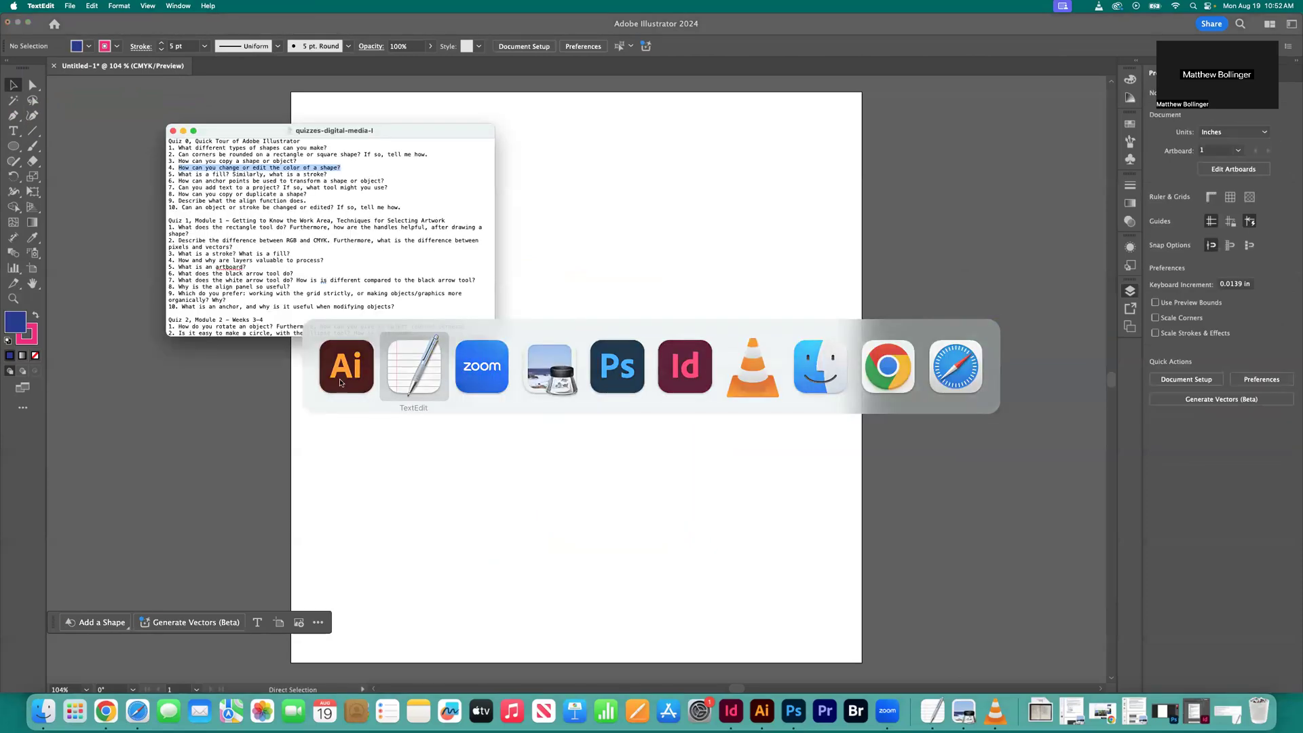
pyautogui.moveTo(328, 175); pyautogui.dragTo(178, 175)
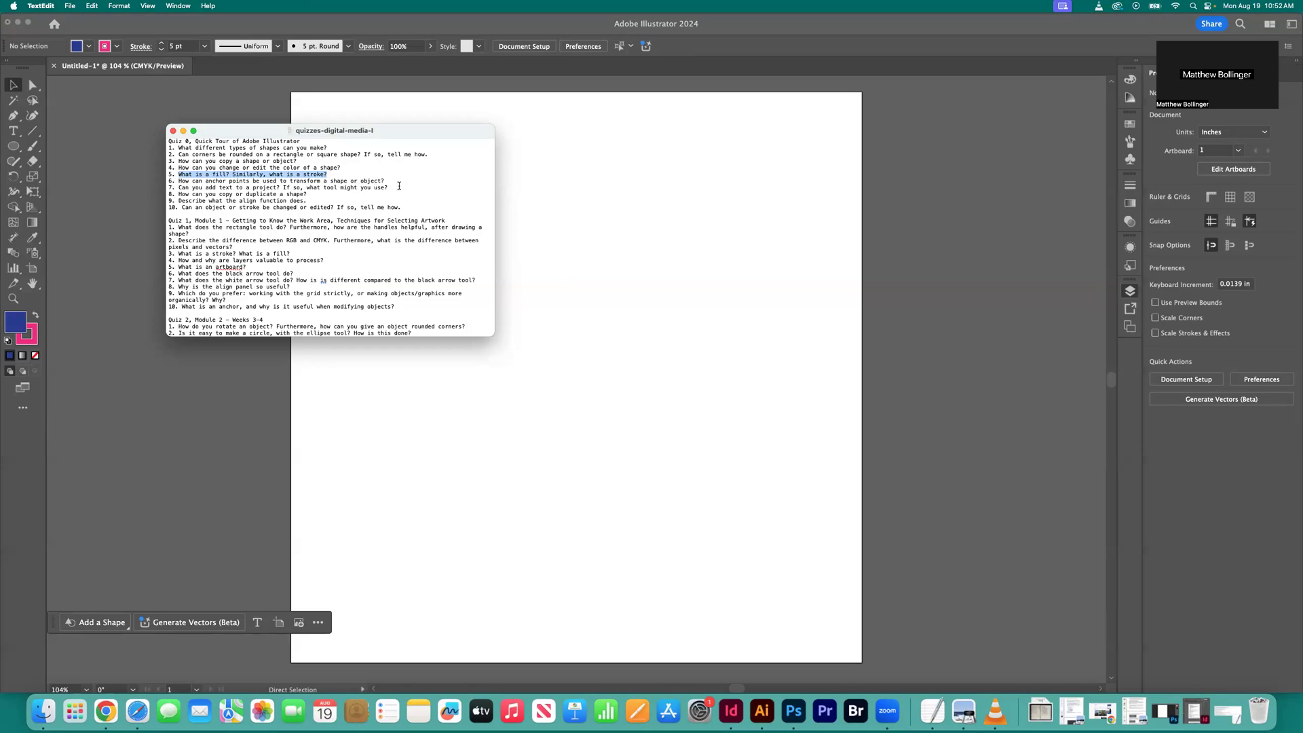
pyautogui.click(206, 97)
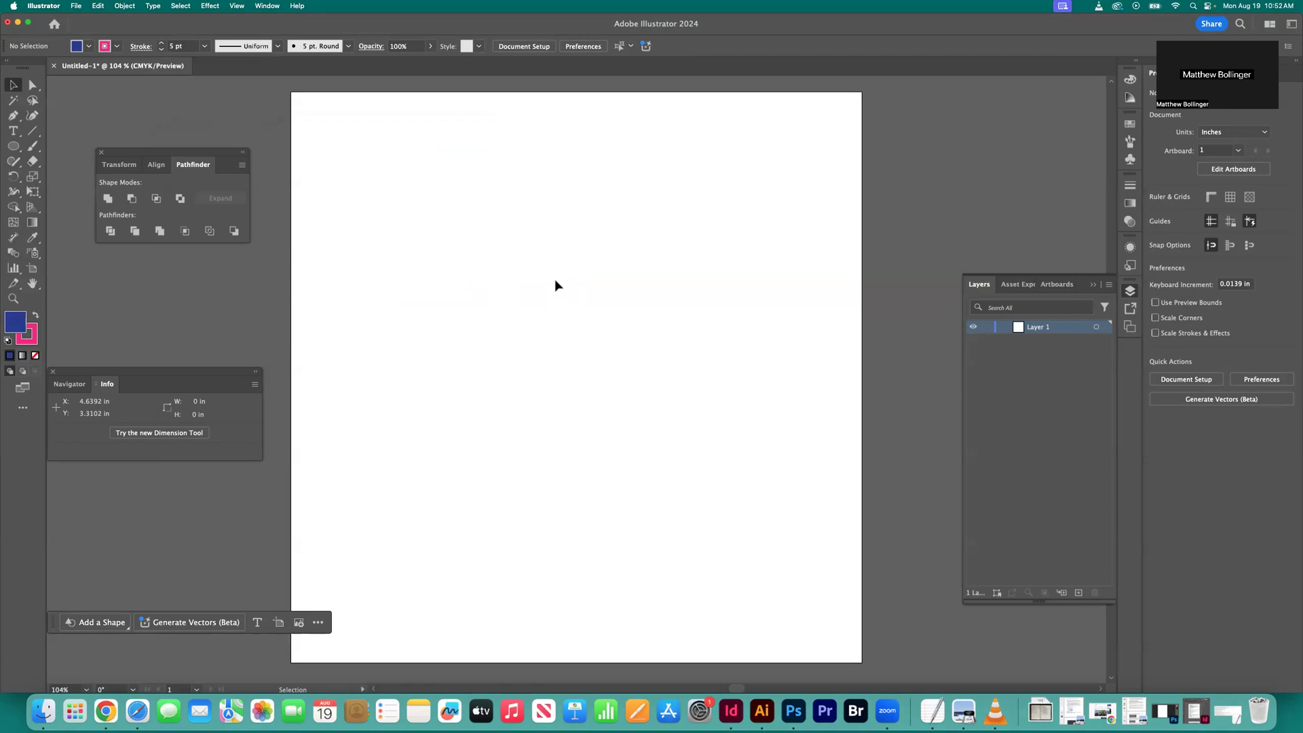
# - Draw a dark blue circle with a pink 5 pt stroke, about 4.30 in across, near the artboard's centre and deselect it
pyautogui.click(13, 146)
pyautogui.moveTo(464, 252); pyautogui.dragTo(710, 497)
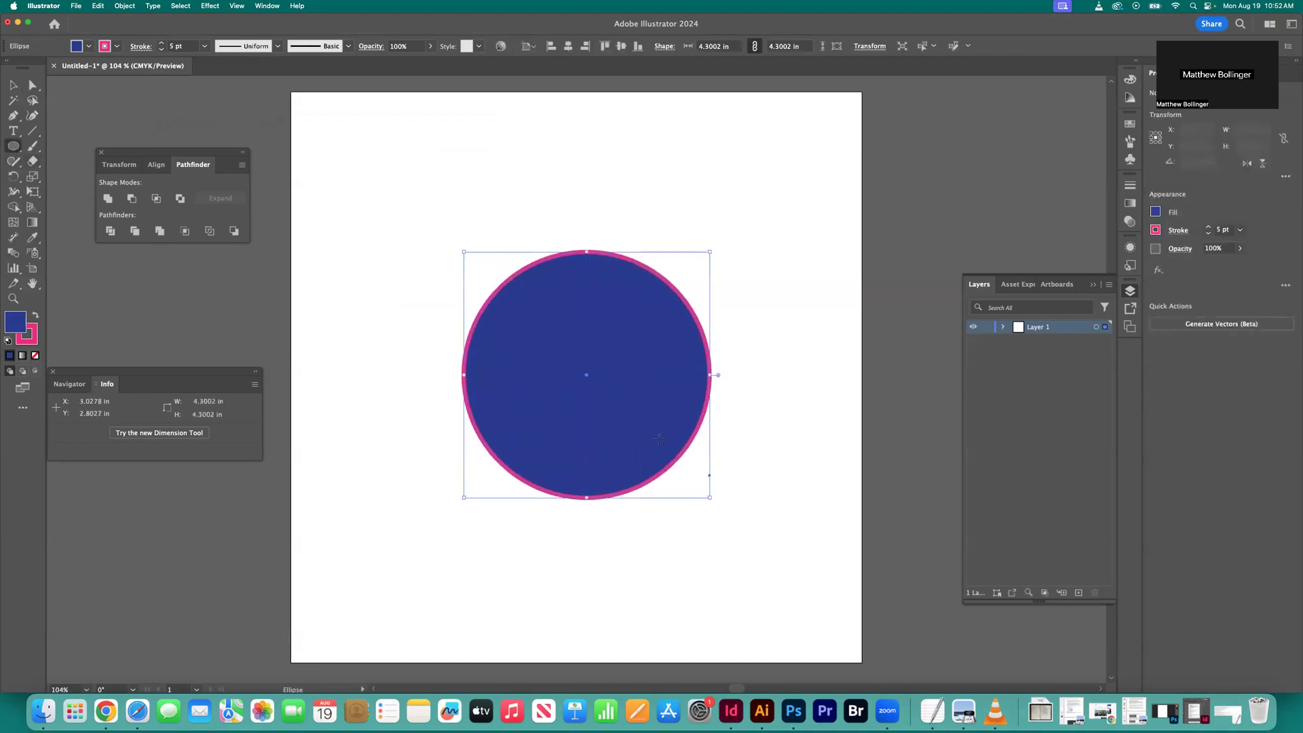
pyautogui.press('v')
pyautogui.click(402, 197)
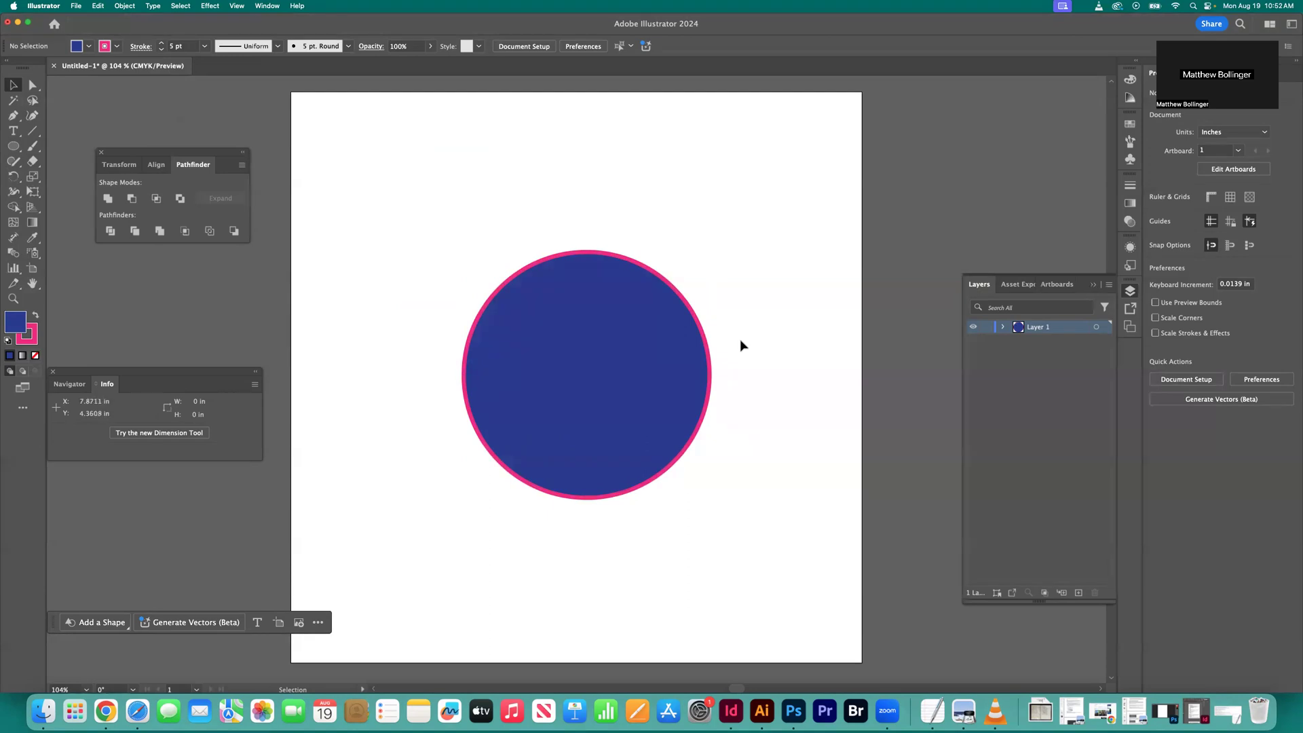
# - Change the stroke of the dark blue circle to a yellow swatch and deselect it
pyautogui.click(684, 360)
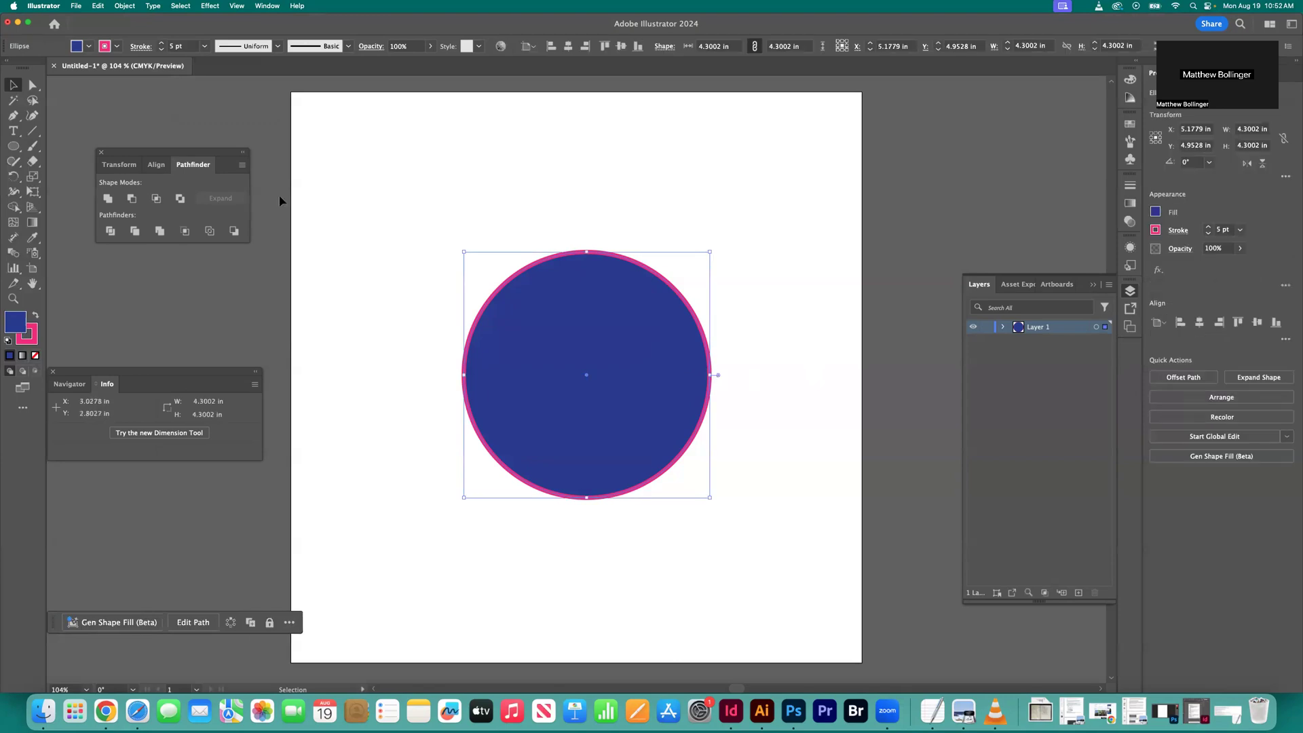
pyautogui.click(116, 49)
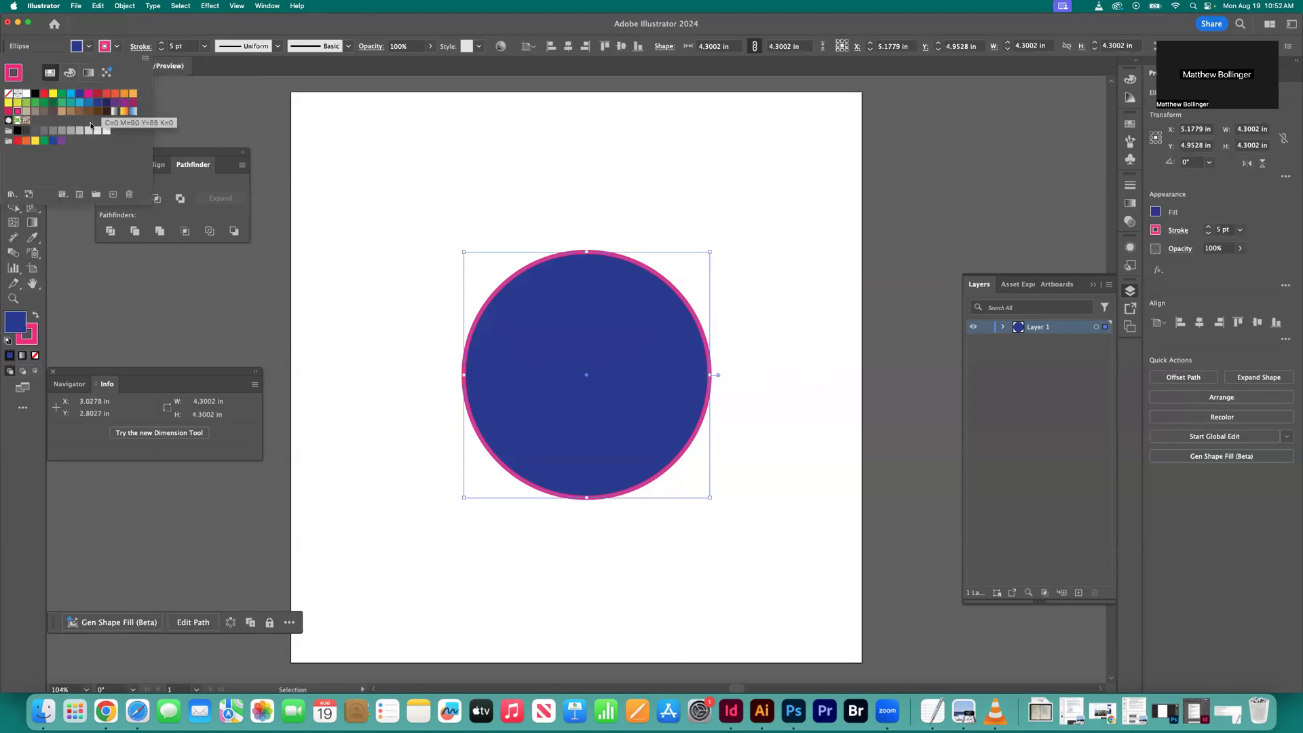
pyautogui.click(8, 106)
pyautogui.click(433, 168)
pyautogui.click(466, 229)
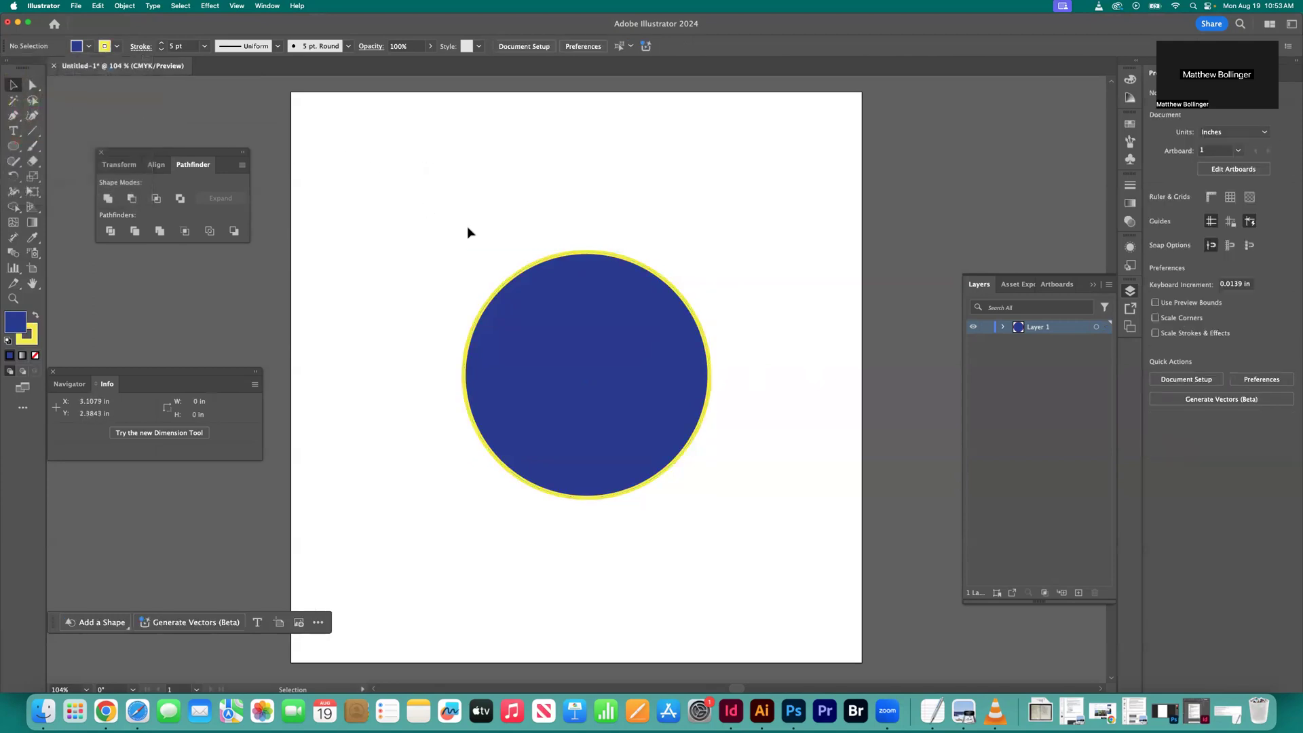
# - Change the circle's fill to a dark green swatch and deselect it
pyautogui.click(601, 319)
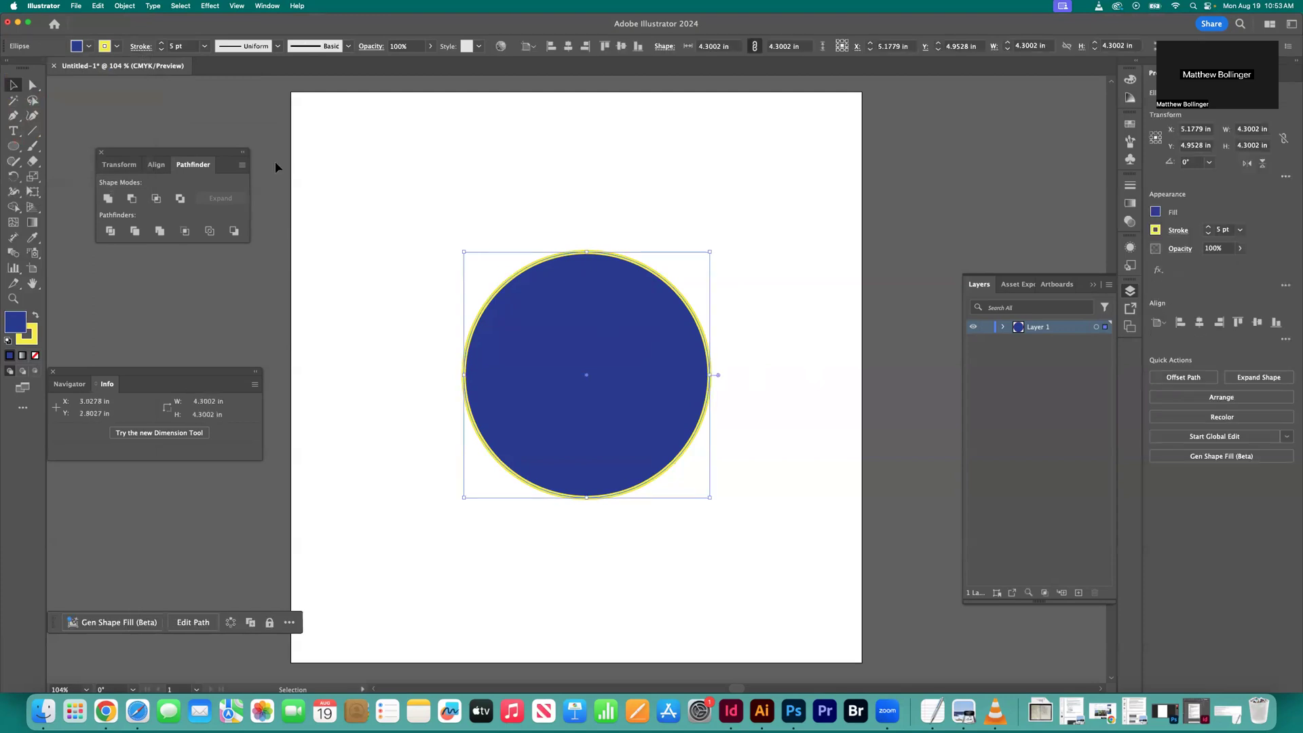
pyautogui.click(88, 47)
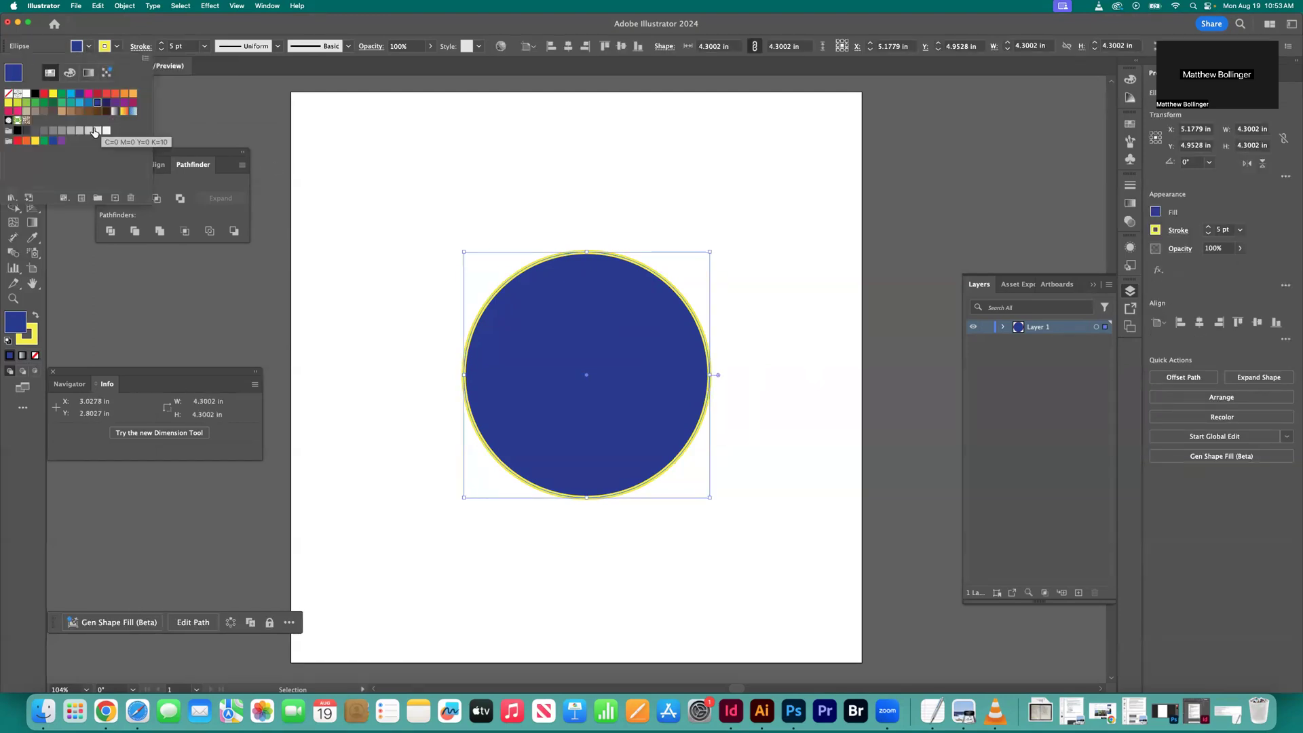
pyautogui.click(53, 103)
pyautogui.click(398, 147)
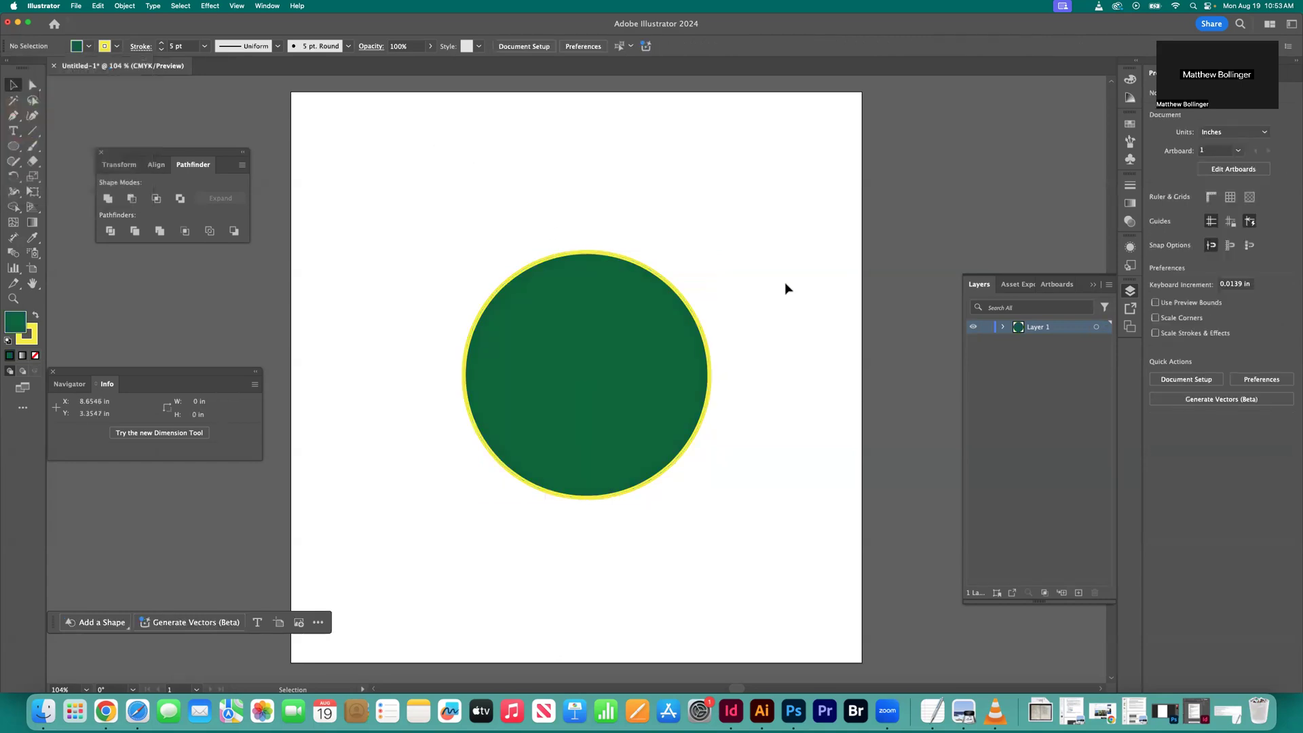
pyautogui.click(594, 295)
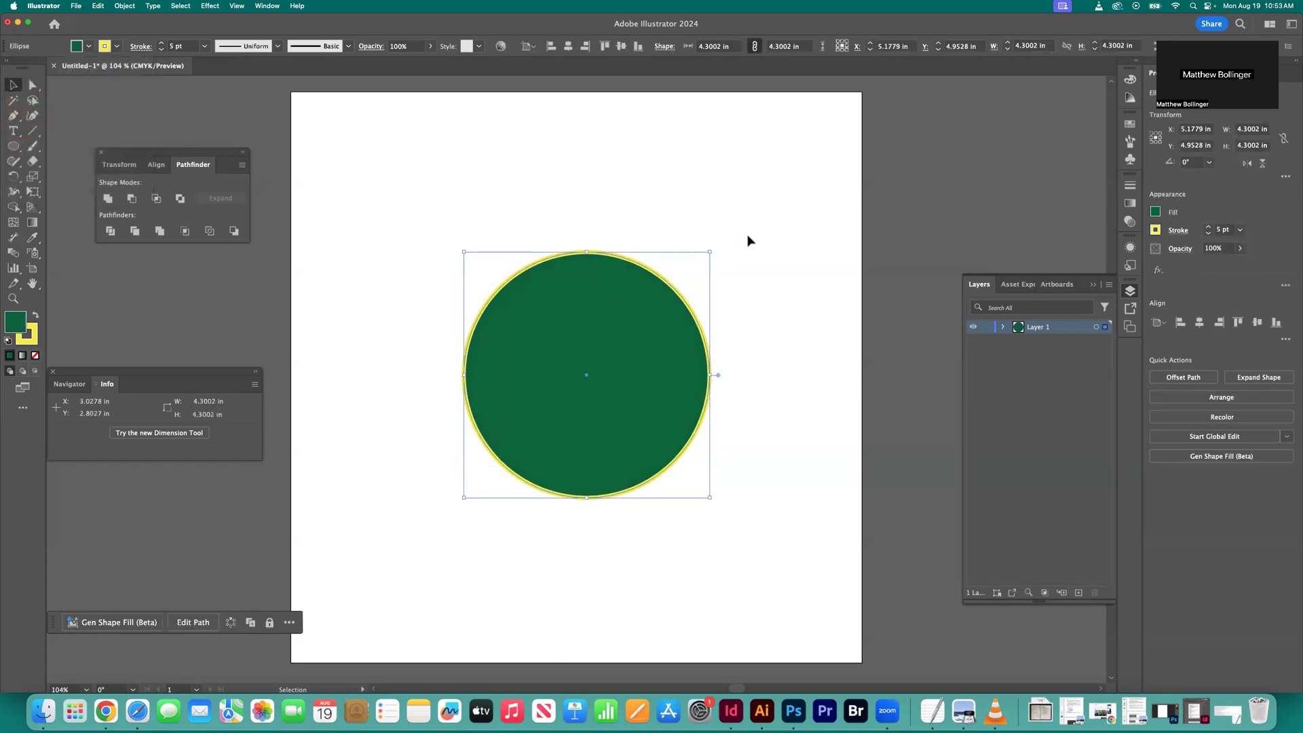
pyautogui.click(748, 197)
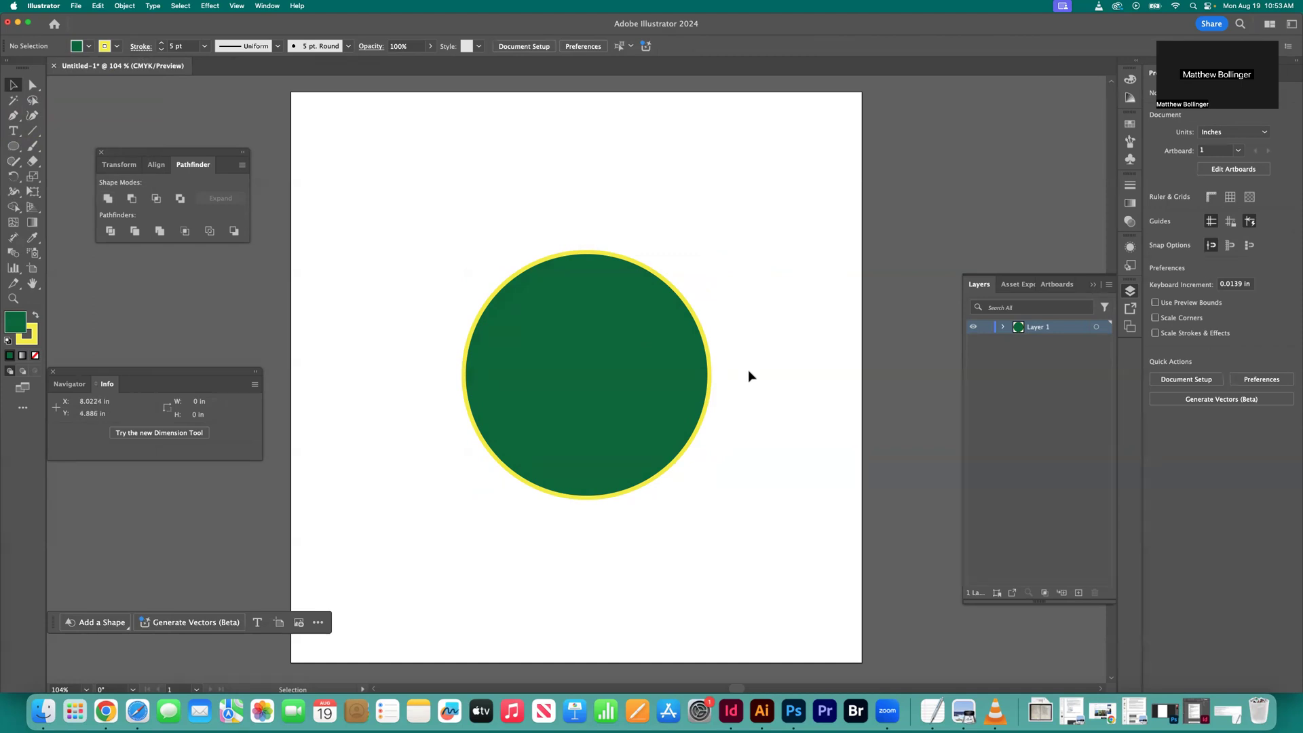
# - Remove the circle's fill by setting it to None, then deselect the circle
pyautogui.click(661, 381)
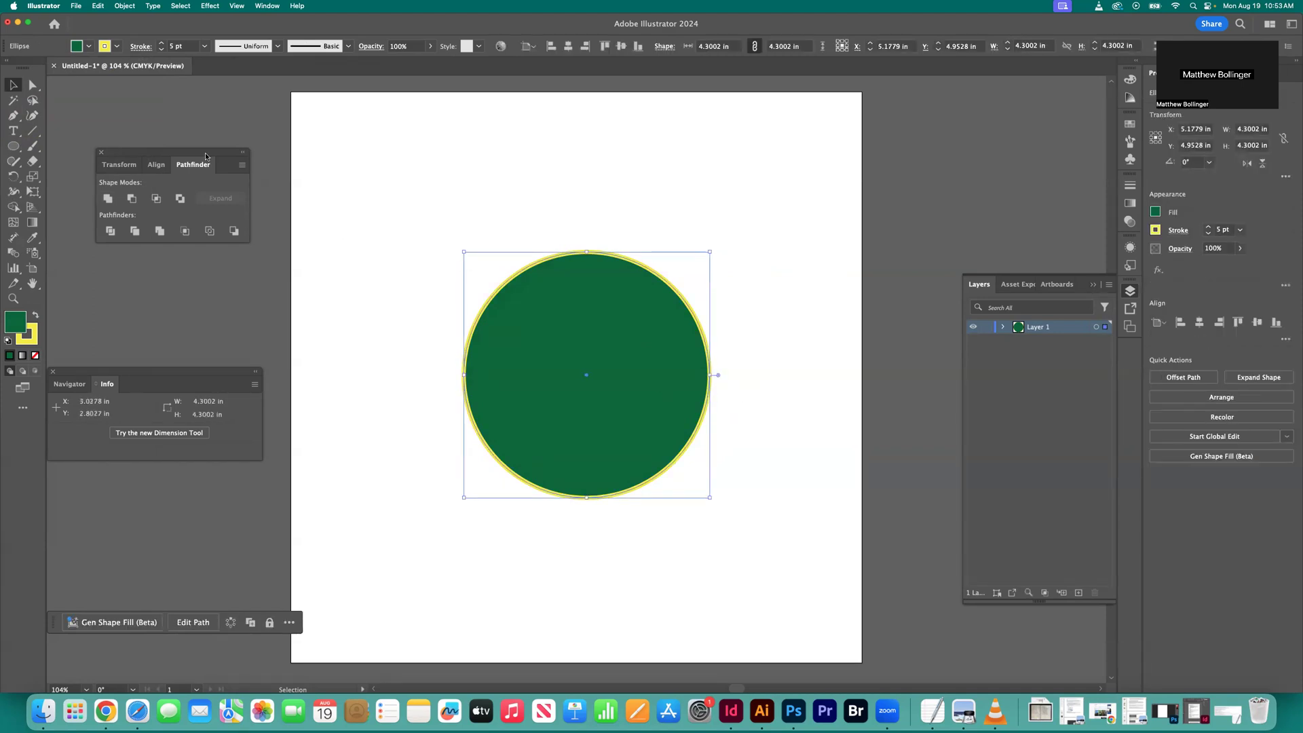
pyautogui.click(88, 48)
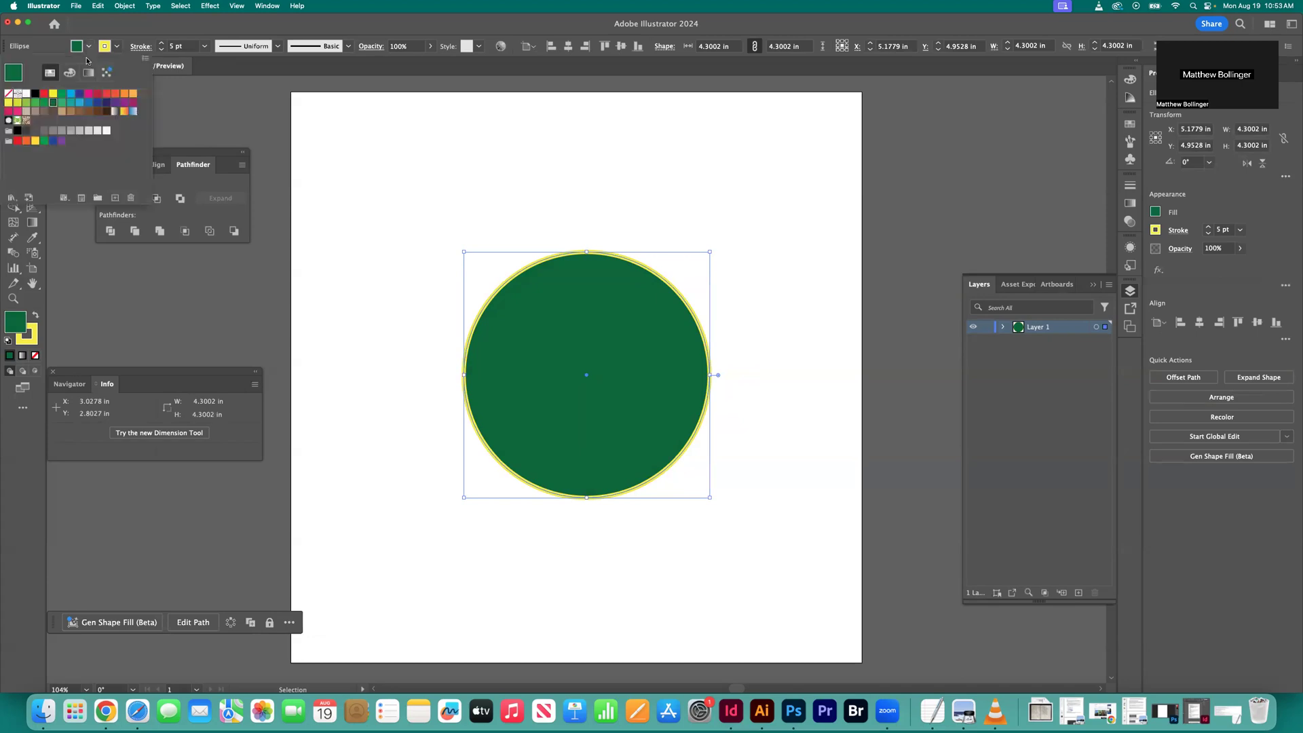
pyautogui.click(8, 93)
pyautogui.click(439, 154)
pyautogui.click(443, 157)
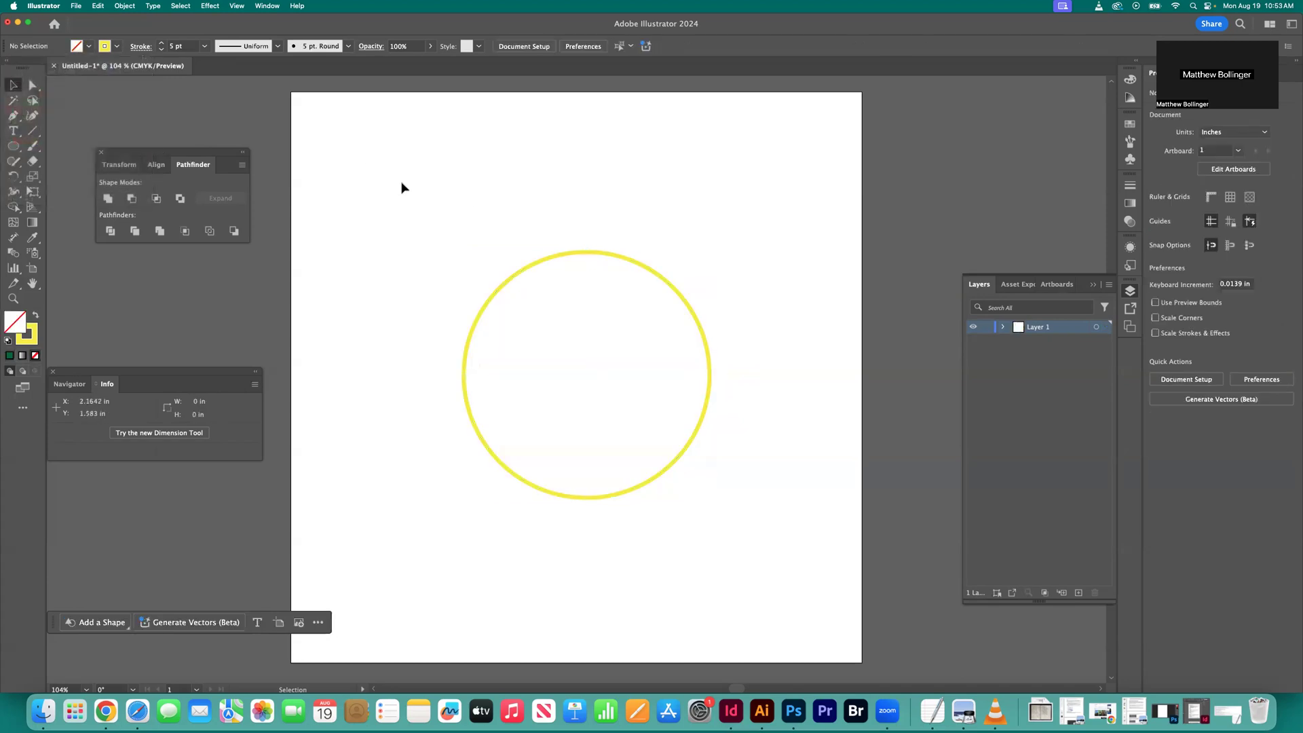
# - Reselect the unfilled circle, set its stroke to None and deselect it
pyautogui.press('super+z')
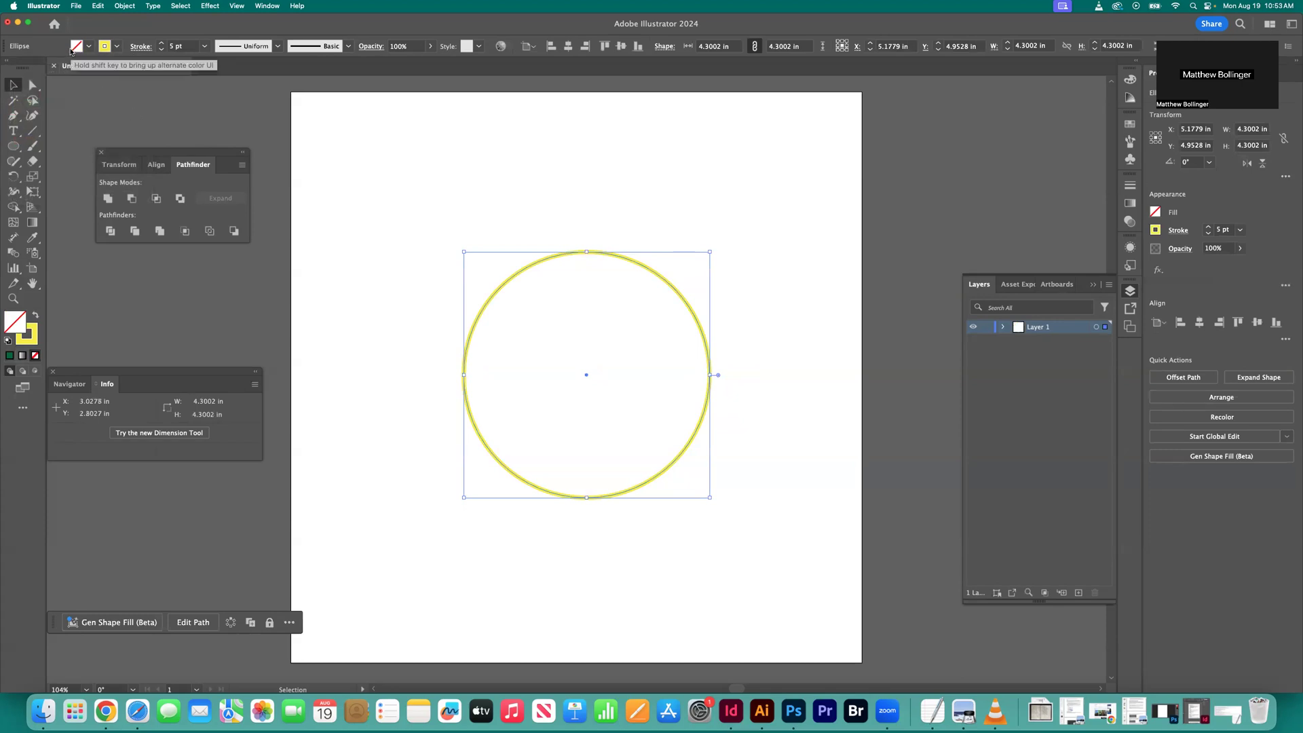
pyautogui.click(116, 48)
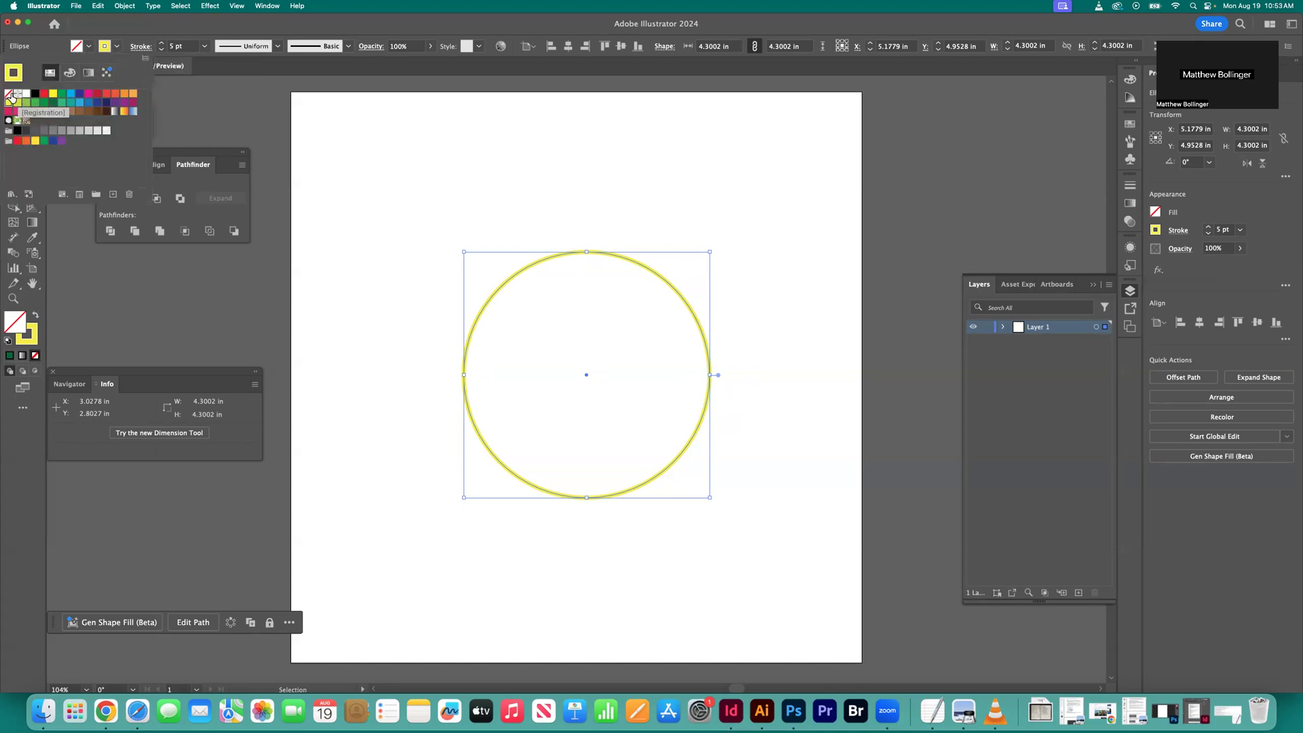
pyautogui.click(9, 97)
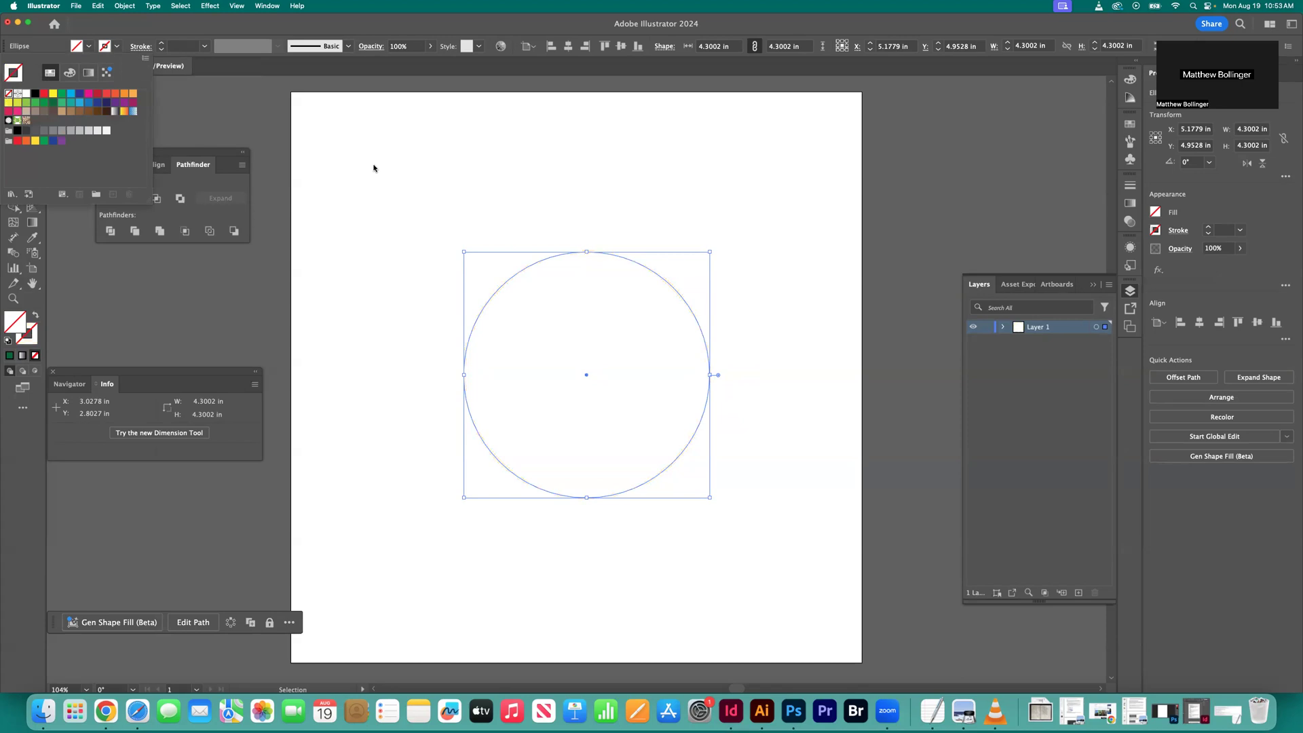
pyautogui.click(377, 167)
pyautogui.click(410, 175)
# - Marquee-select the circle that has no fill or stroke and delete it from the artboard
pyautogui.moveTo(403, 241); pyautogui.dragTo(578, 312)
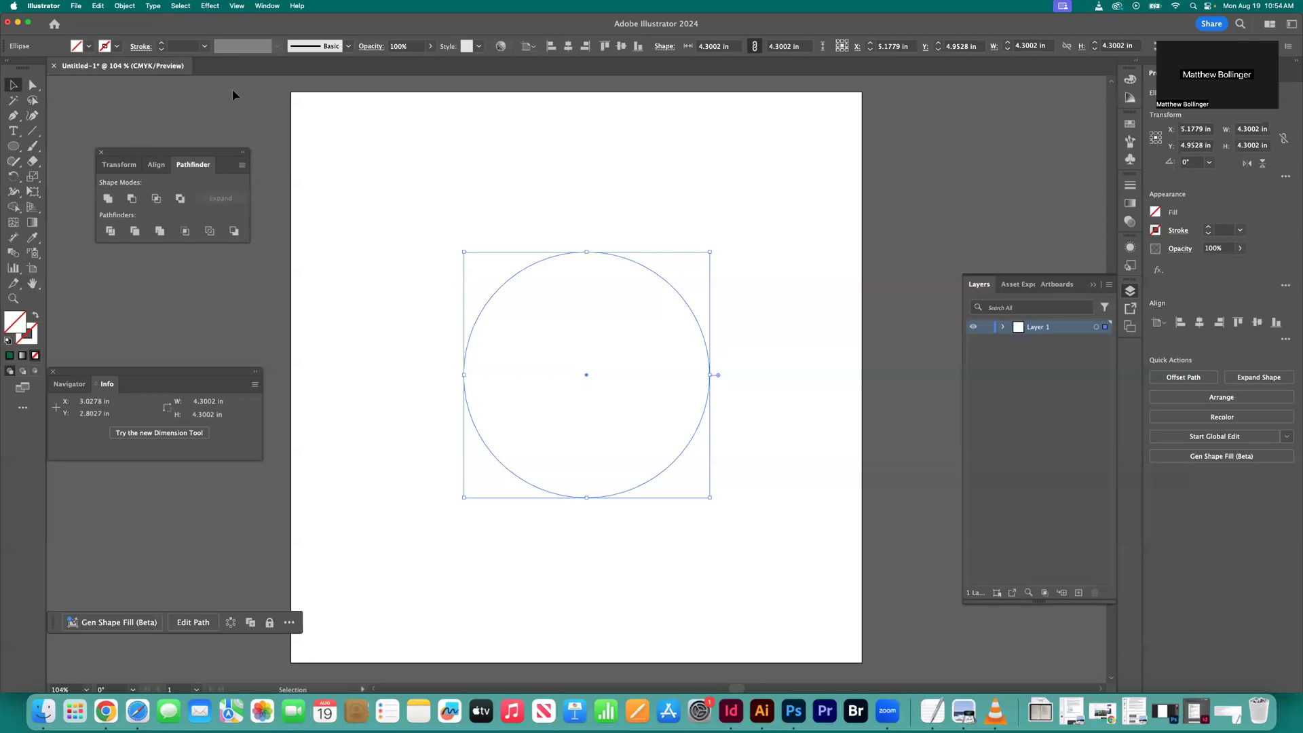
pyautogui.click(451, 194)
pyautogui.moveTo(416, 285); pyautogui.dragTo(613, 364)
pyautogui.click(422, 382)
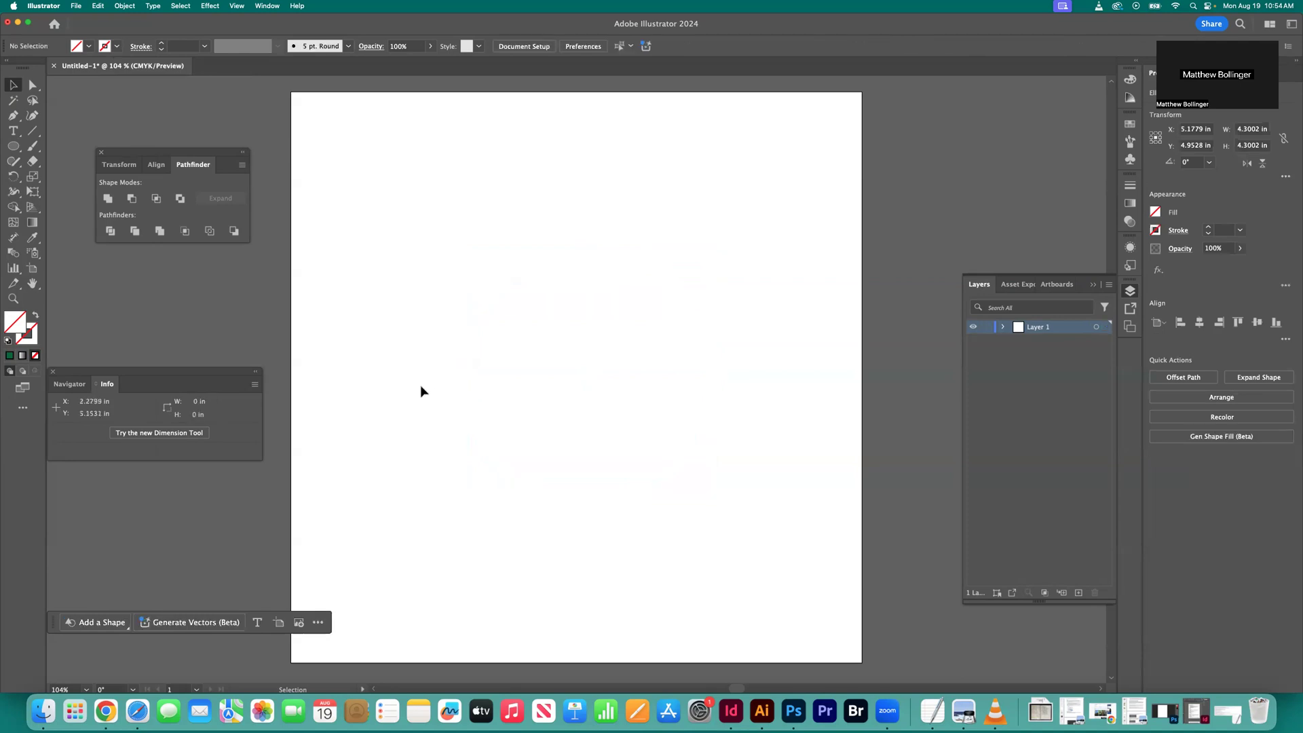
pyautogui.moveTo(353, 324); pyautogui.dragTo(639, 395)
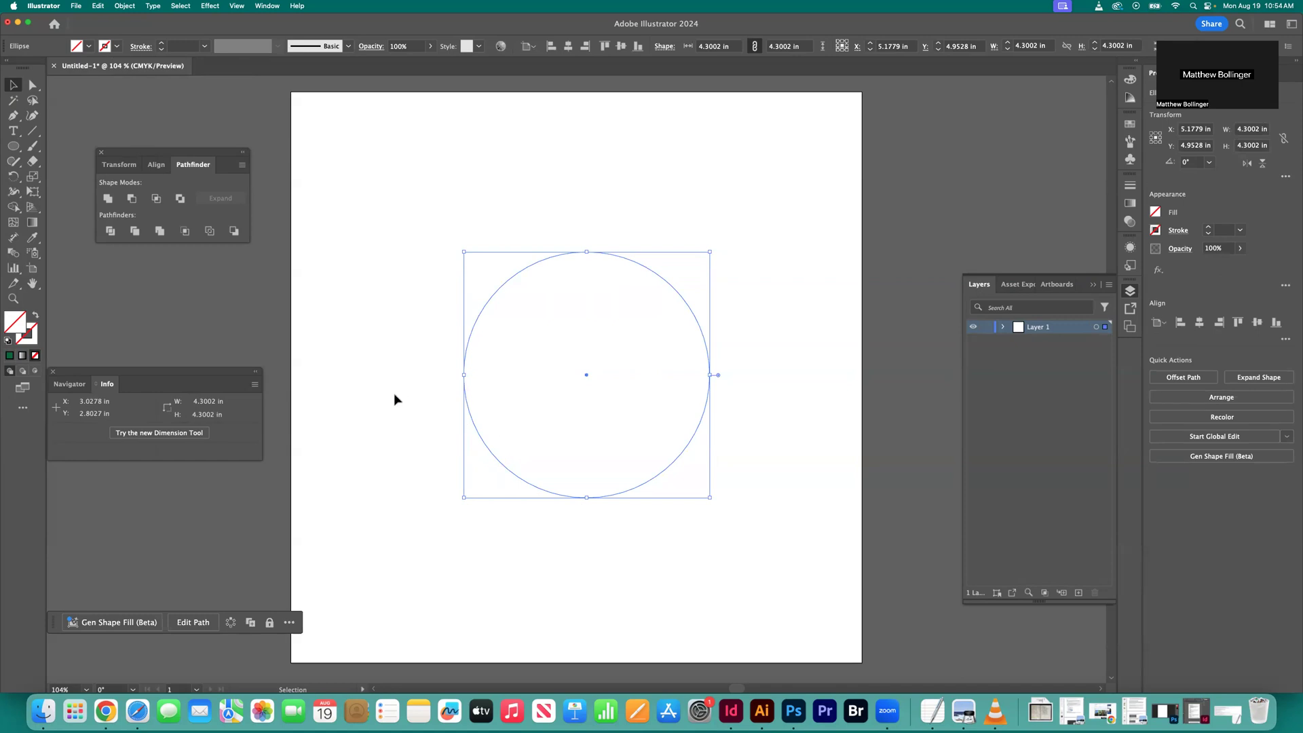
pyautogui.press('Delete')
# - Switch to TextEdit, highlight Quiz 0 question 6 about transforming shapes with anchor points, and return to Illustrator
pyautogui.press('super+Tab')
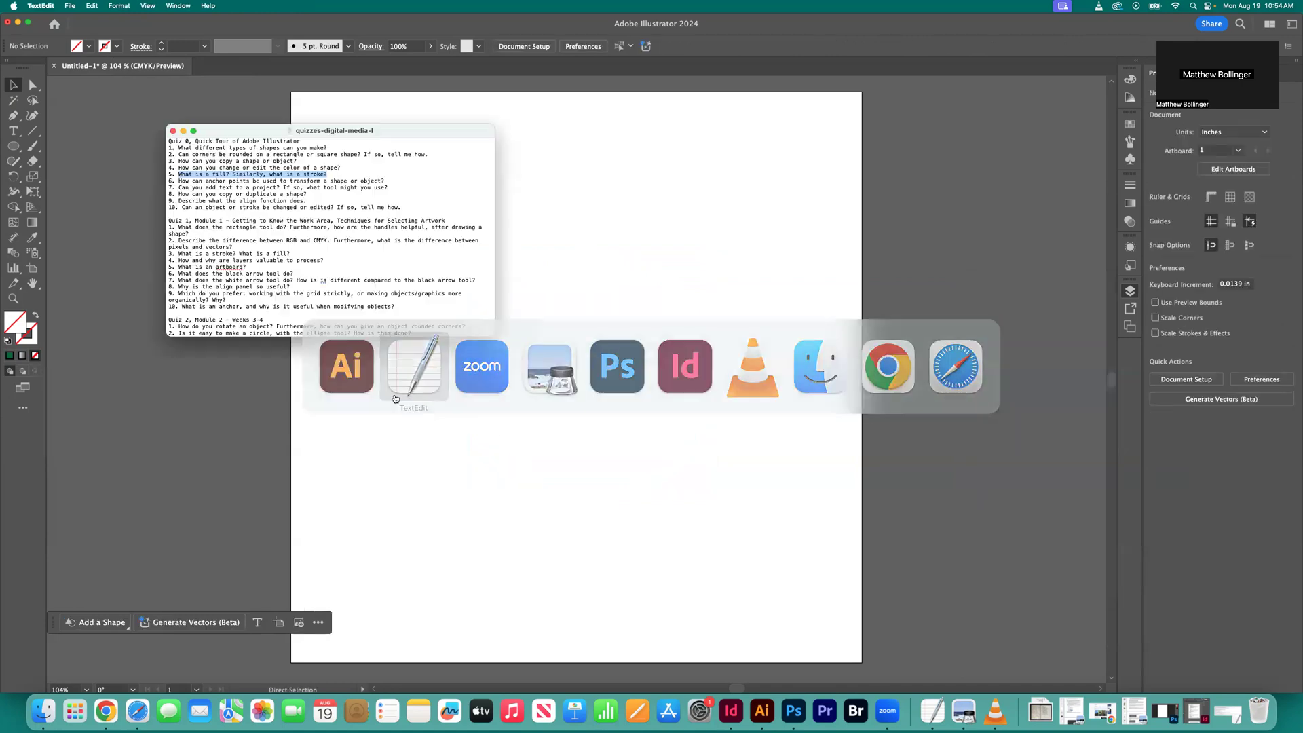
pyautogui.moveTo(395, 182); pyautogui.dragTo(183, 180)
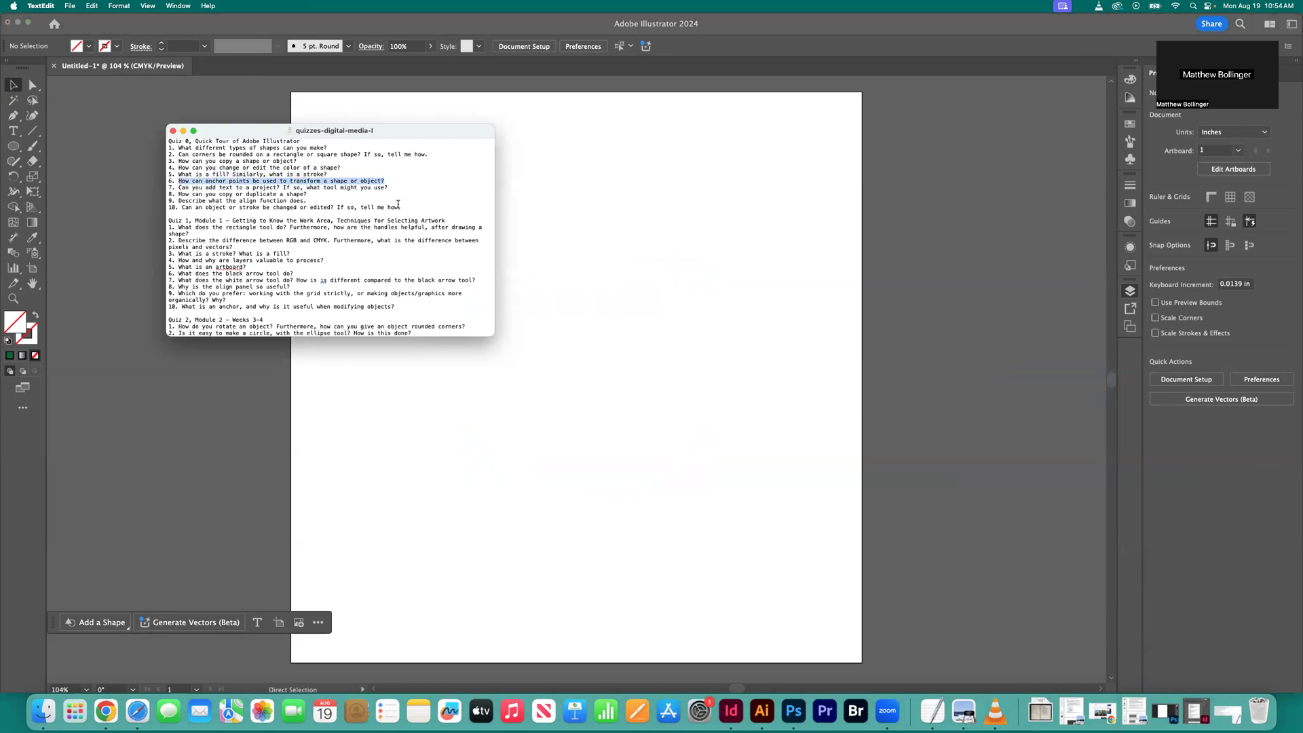
pyautogui.click(569, 219)
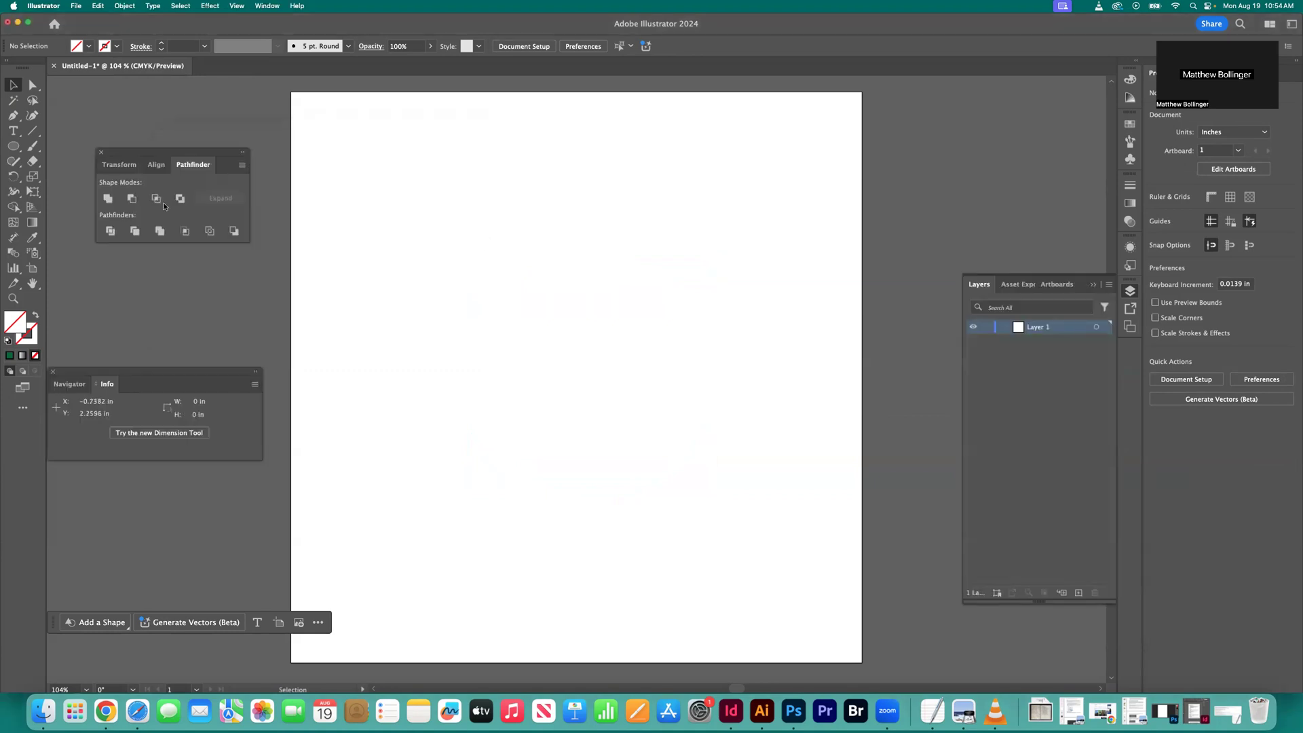
# - Draw a rectangle about 4.83 by 2.05 in near the artboard's centre and fill it with a yellow-green swatch
pyautogui.click(13, 146)
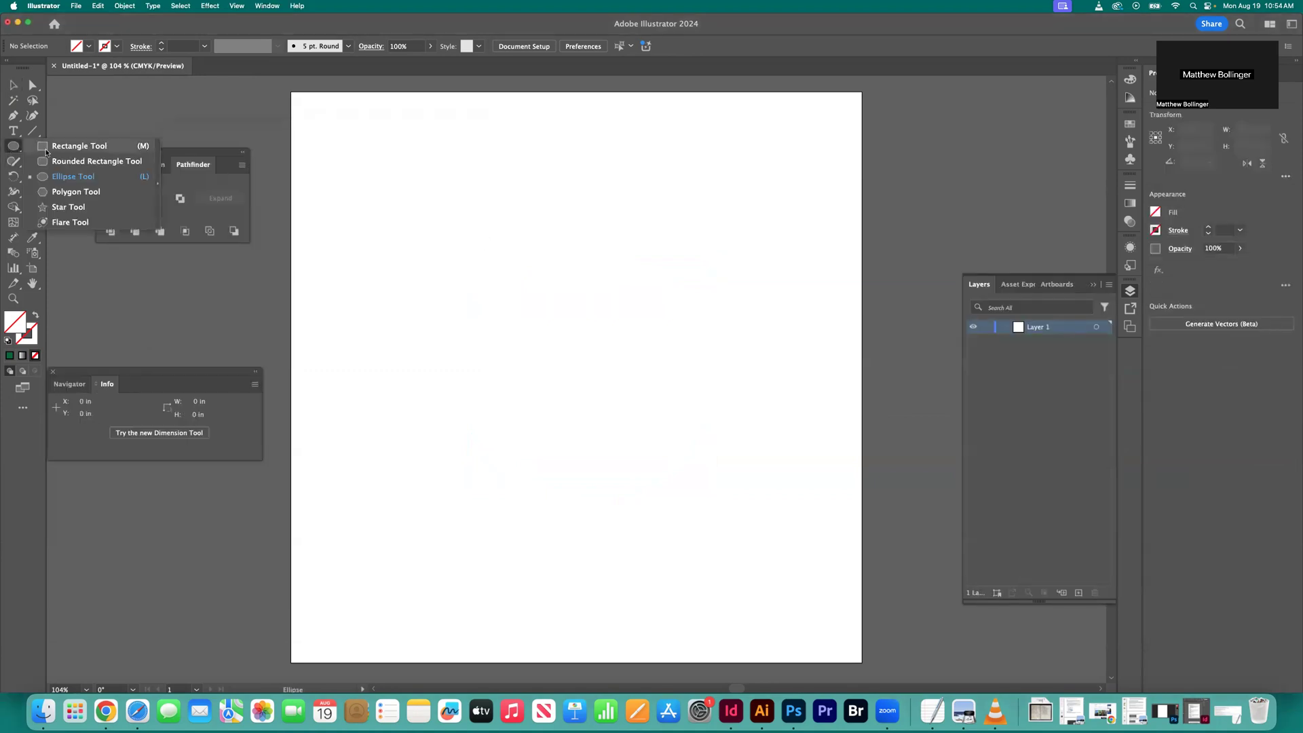
pyautogui.click(78, 146)
pyautogui.moveTo(472, 276); pyautogui.dragTo(703, 386)
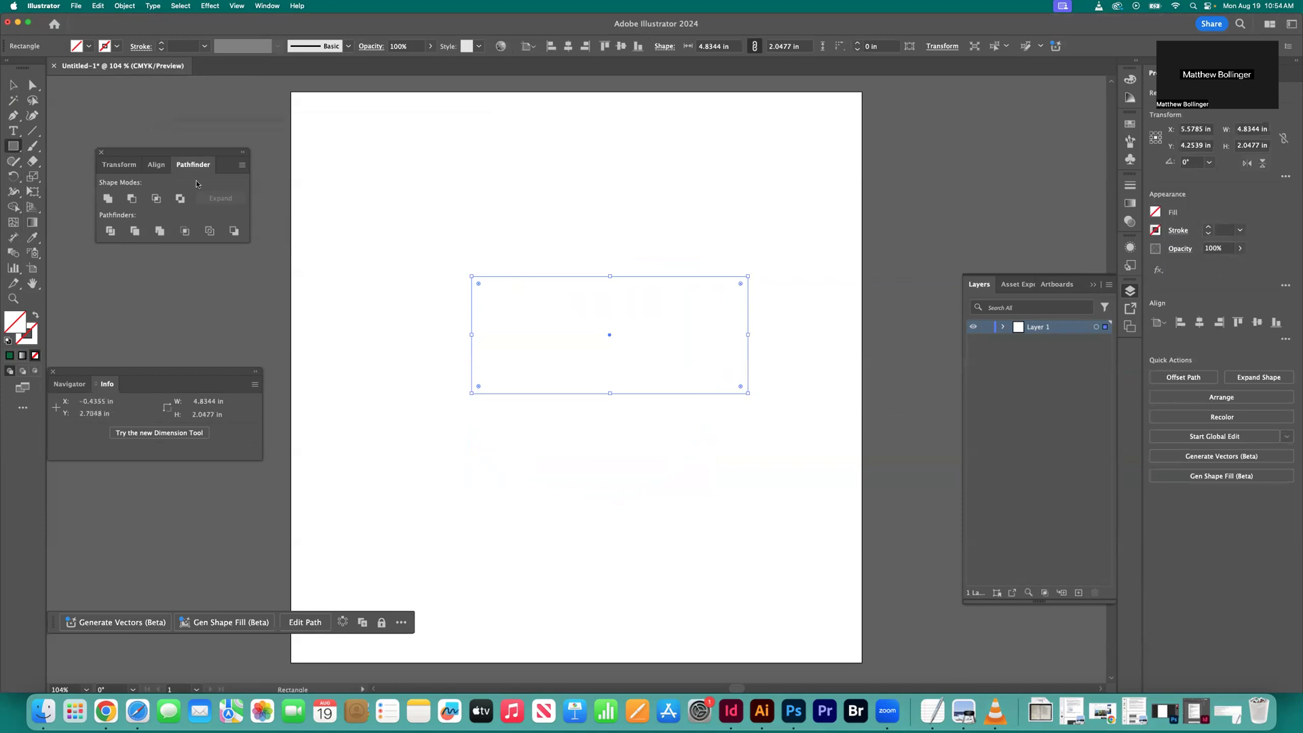
pyautogui.click(88, 47)
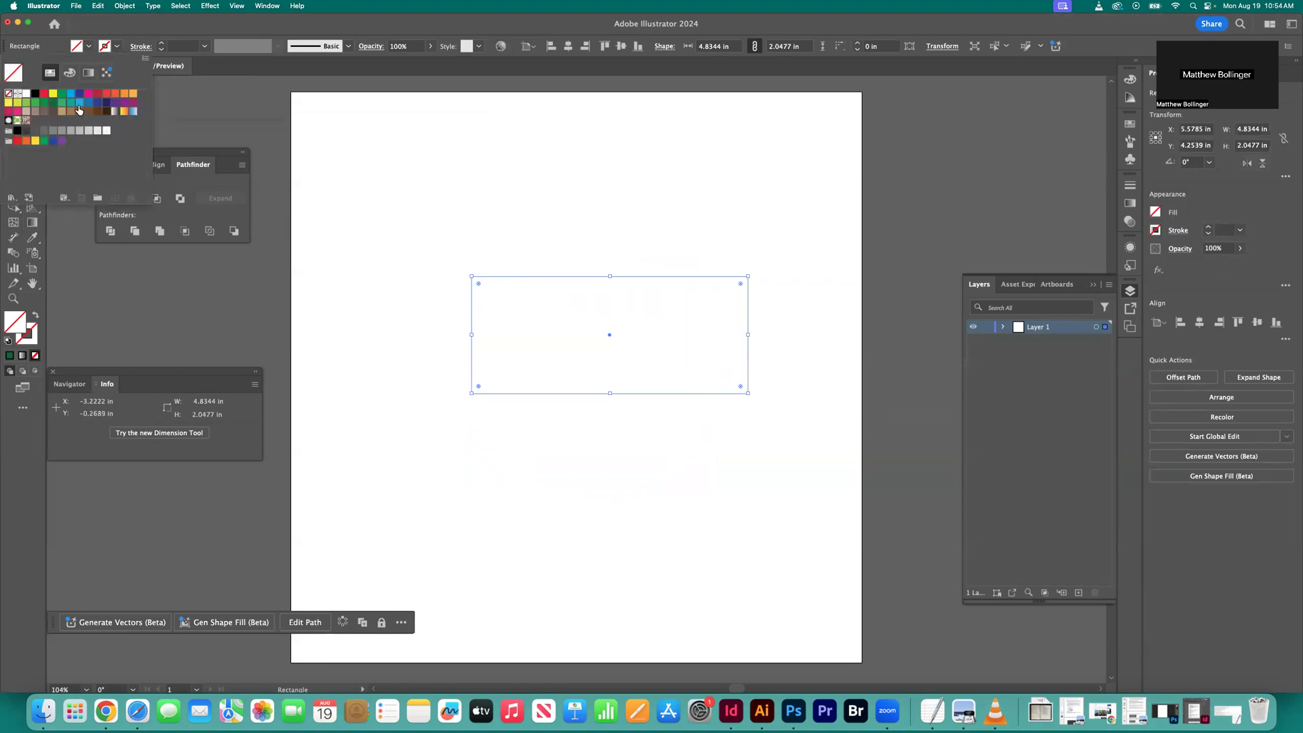
pyautogui.click(17, 102)
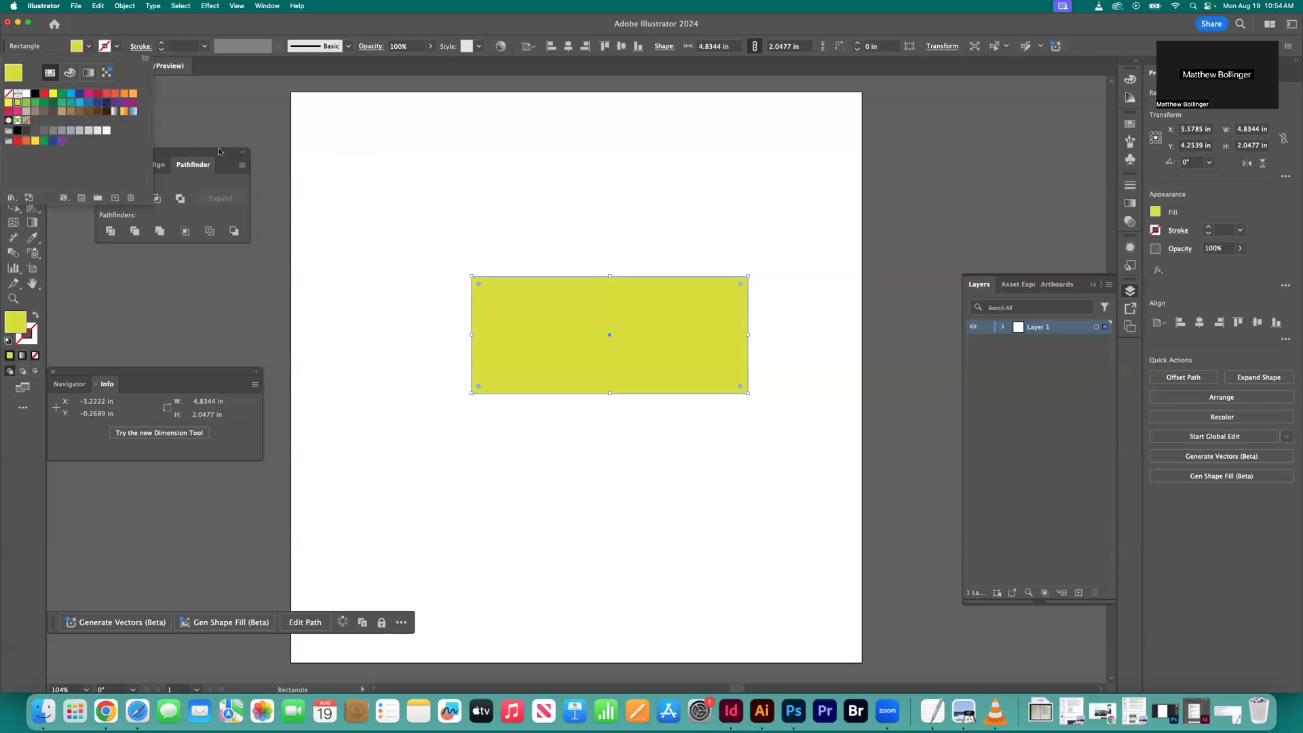
# - Give the rectangle a purple 4 pt stroke and deselect it
pyautogui.click(117, 50)
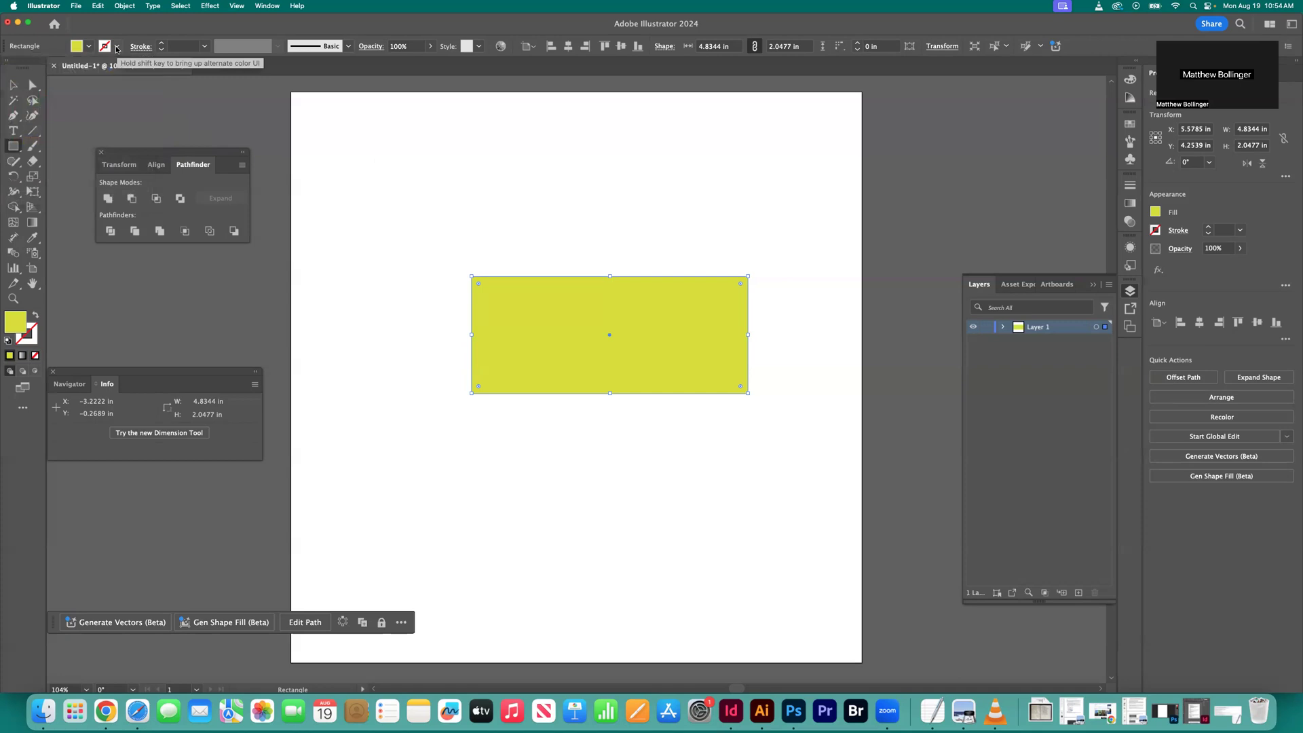
pyautogui.click(116, 49)
pyautogui.click(117, 104)
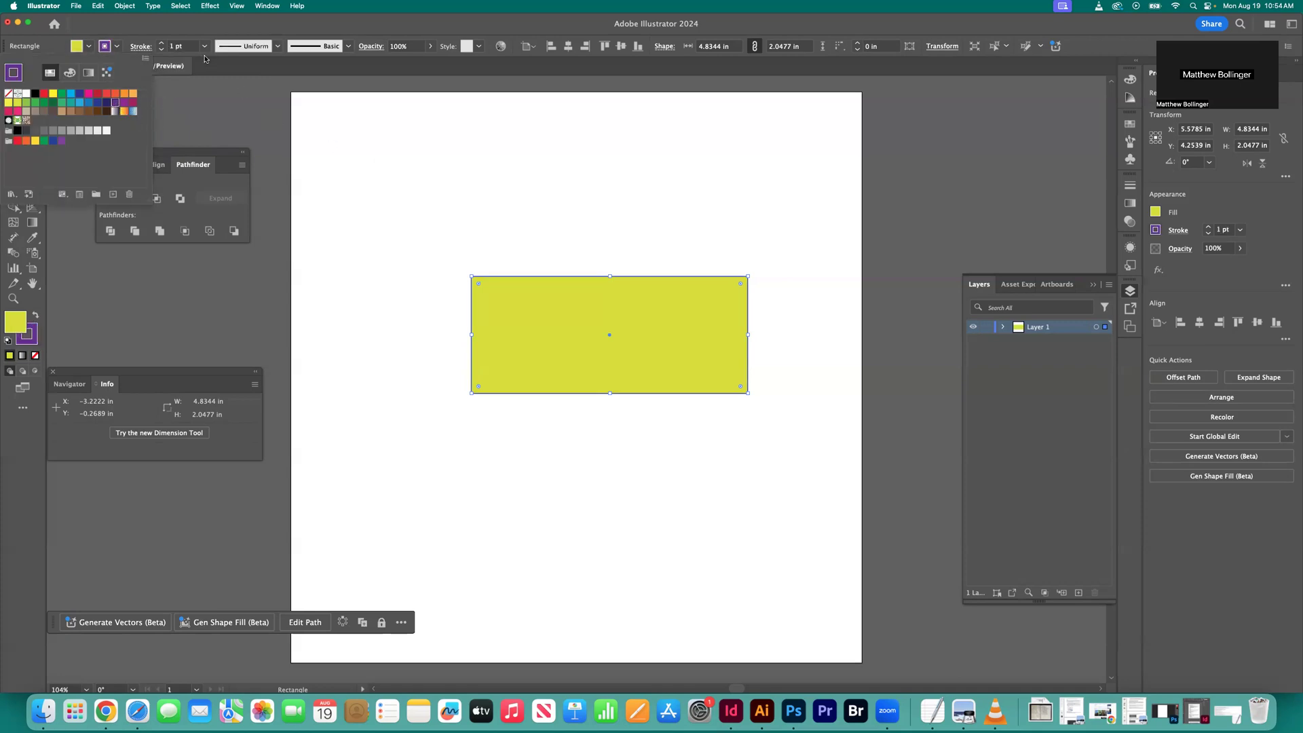
pyautogui.click(205, 46)
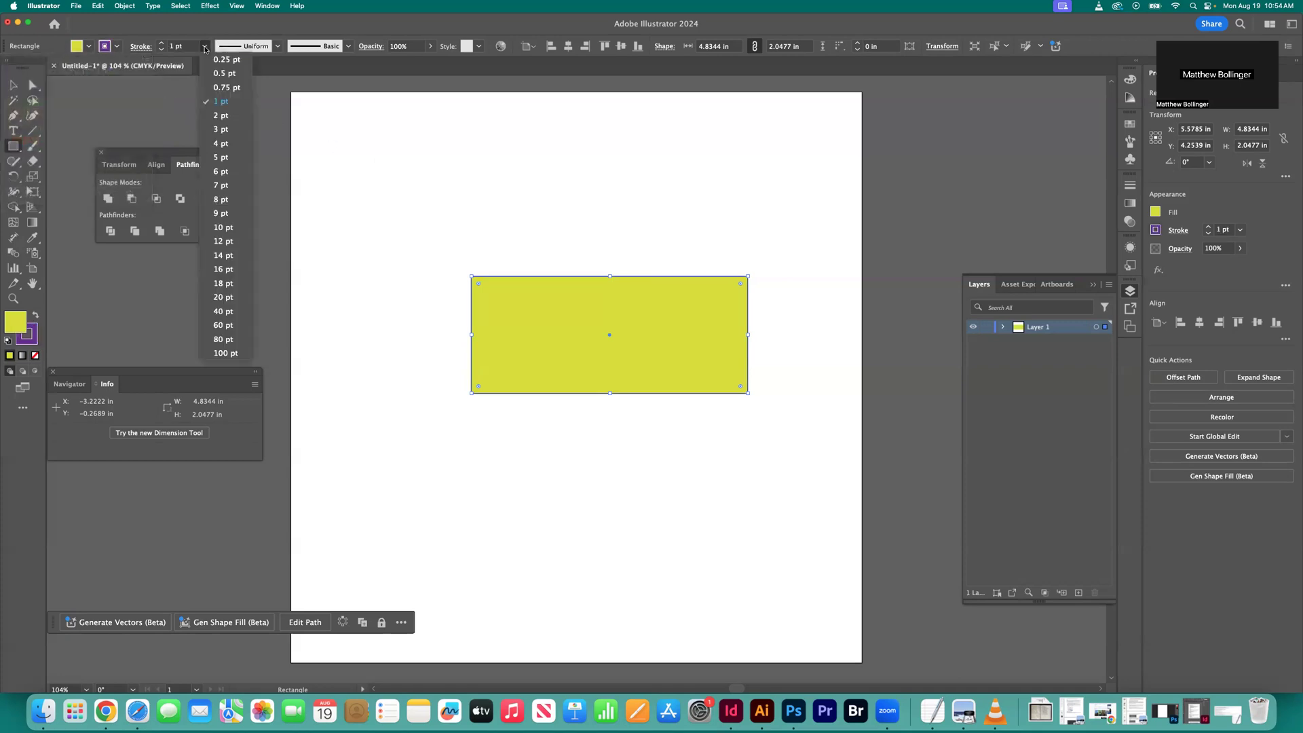
pyautogui.click(224, 144)
pyautogui.press('v')
pyautogui.click(396, 156)
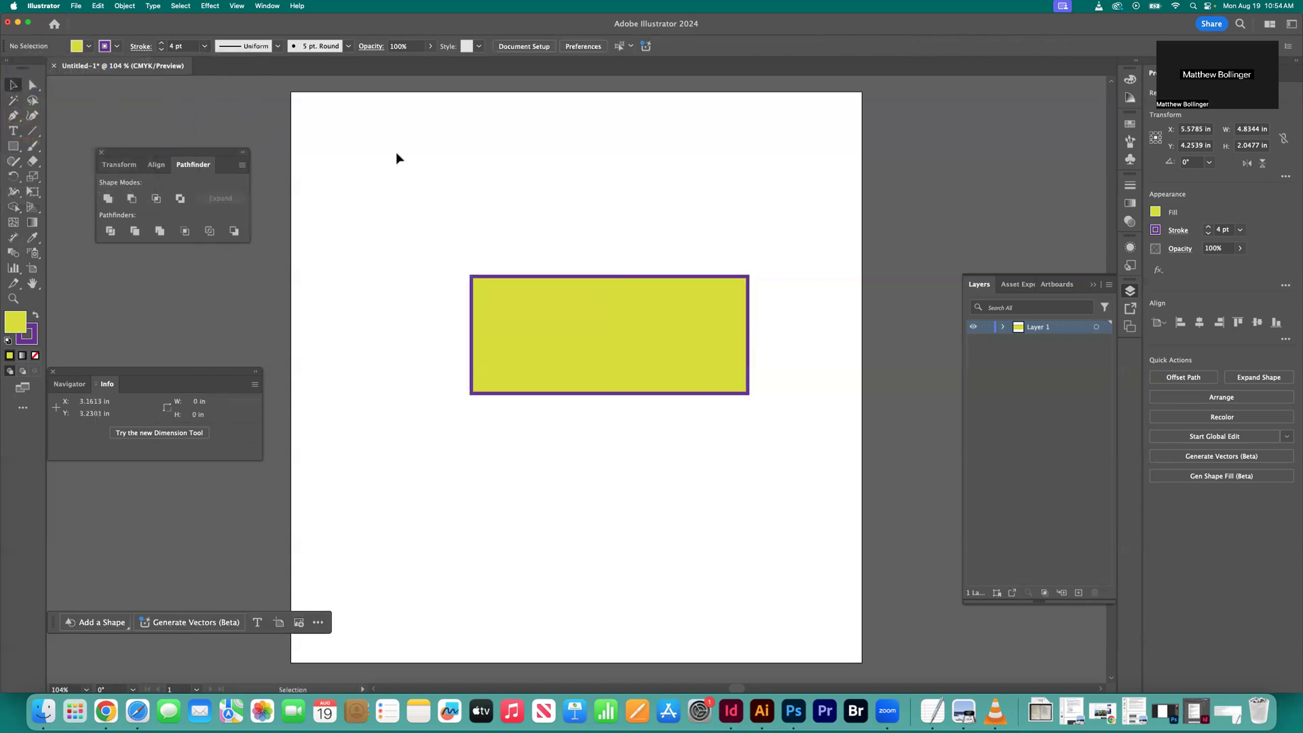
# - Resize the rectangle with its bounding-box handles to about 3.02 by 1.81 in
pyautogui.click(611, 332)
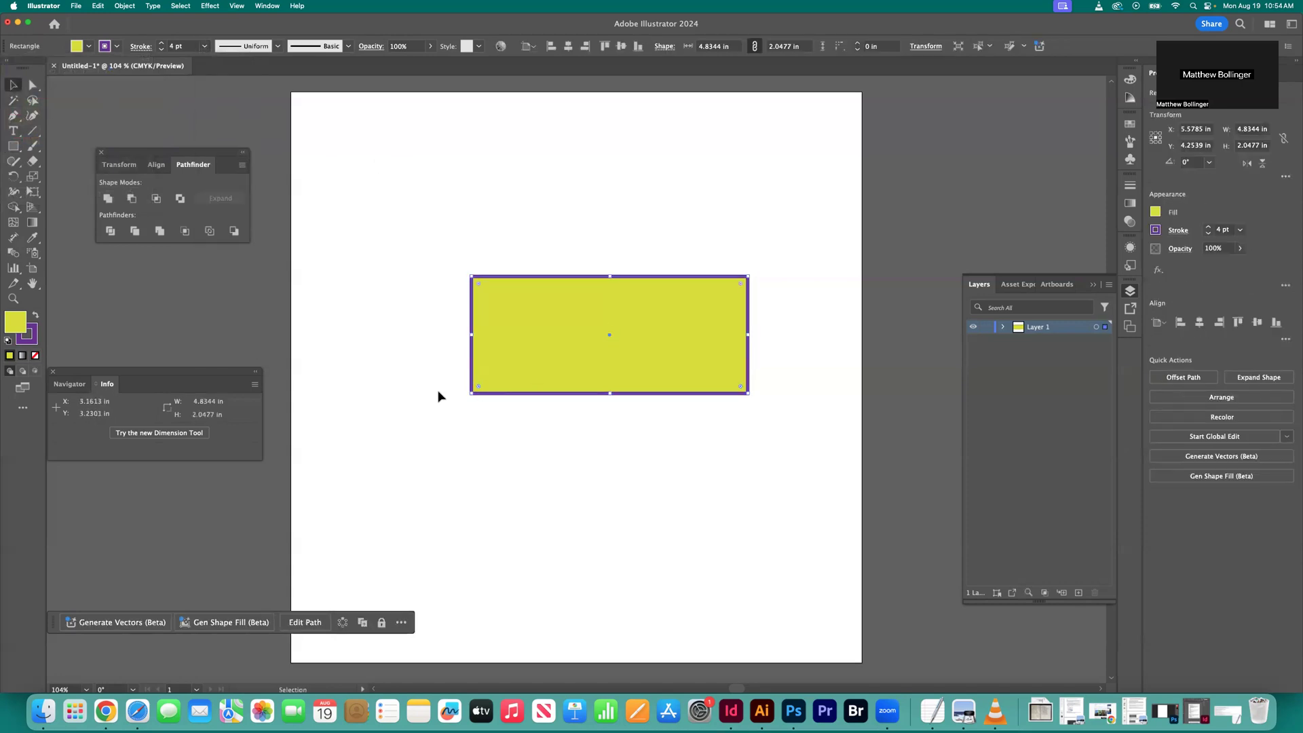
pyautogui.moveTo(611, 276)
pyautogui.mouseDown()
pyautogui.moveTo(608, 236)
pyautogui.moveTo(611, 271)
pyautogui.mouseUp()
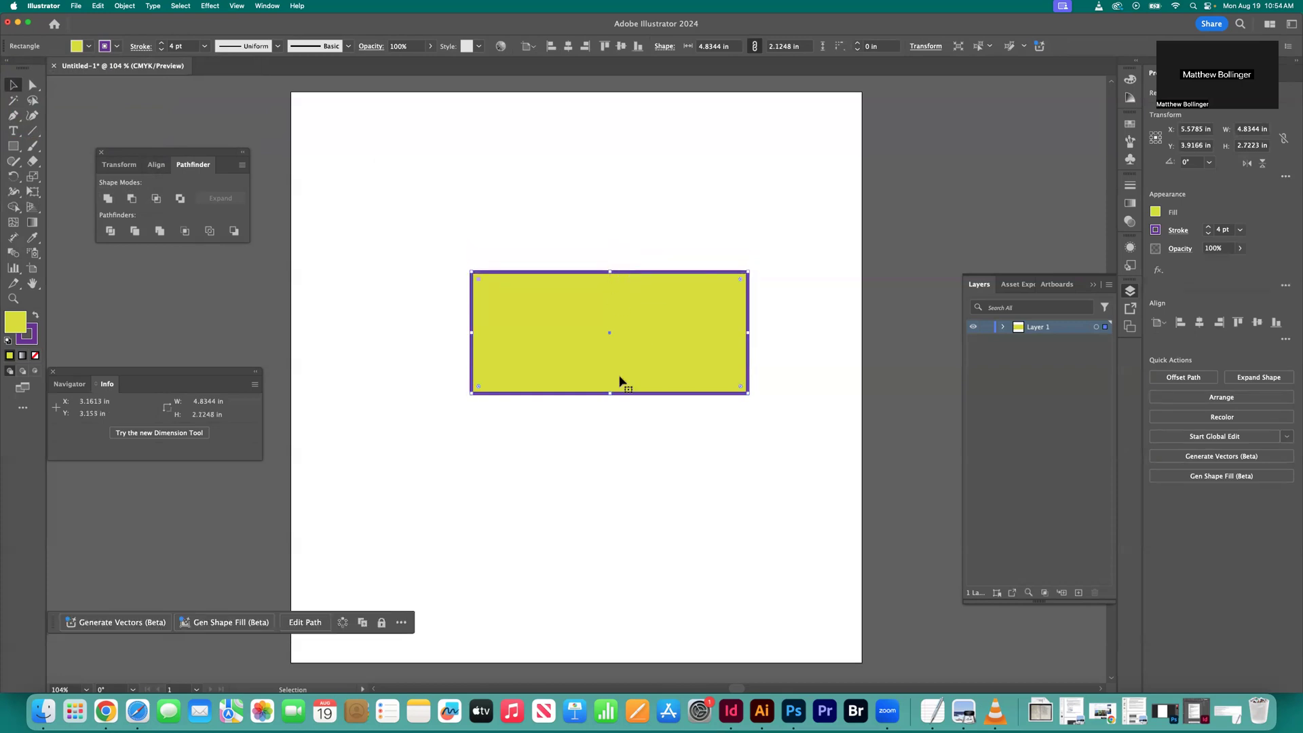
pyautogui.moveTo(610, 393)
pyautogui.mouseDown()
pyautogui.moveTo(610, 406)
pyautogui.moveTo(611, 384)
pyautogui.mouseUp()
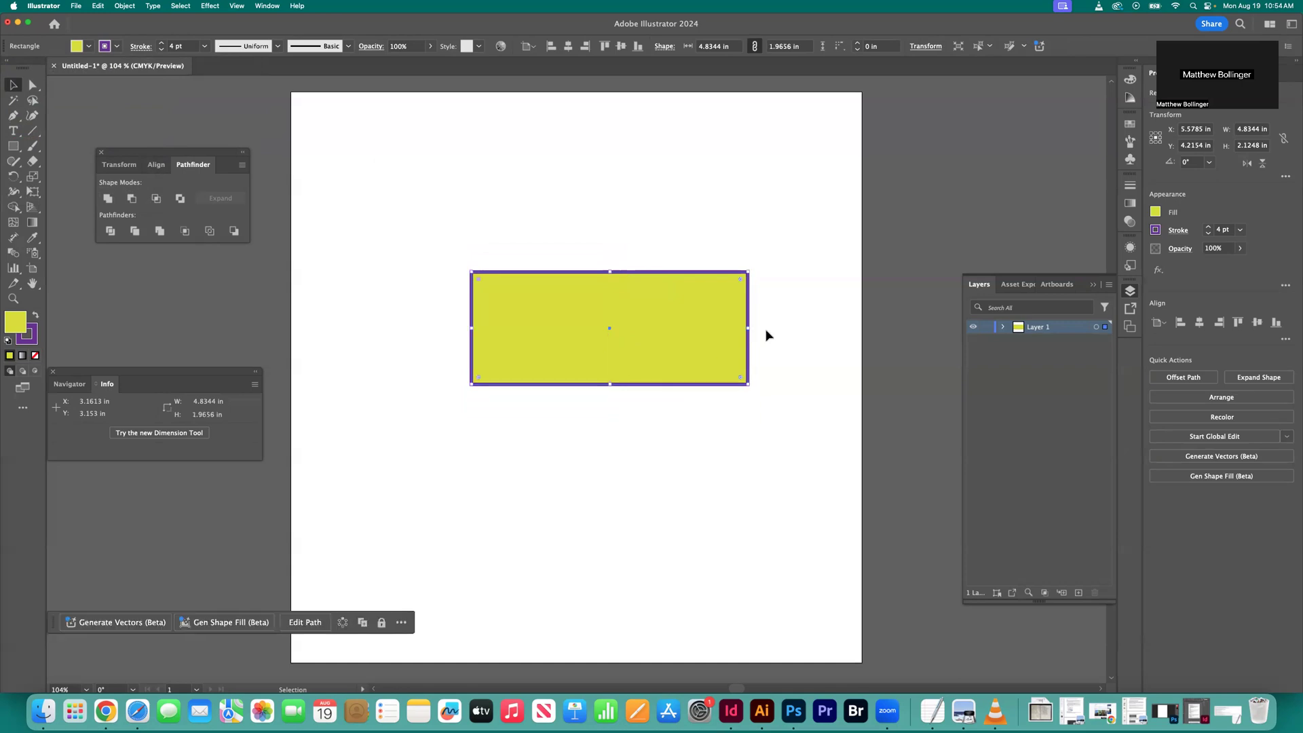
pyautogui.moveTo(749, 328)
pyautogui.mouseDown()
pyautogui.moveTo(794, 339)
pyautogui.moveTo(729, 330)
pyautogui.mouseUp()
pyautogui.moveTo(730, 268); pyautogui.dragTo(645, 280)
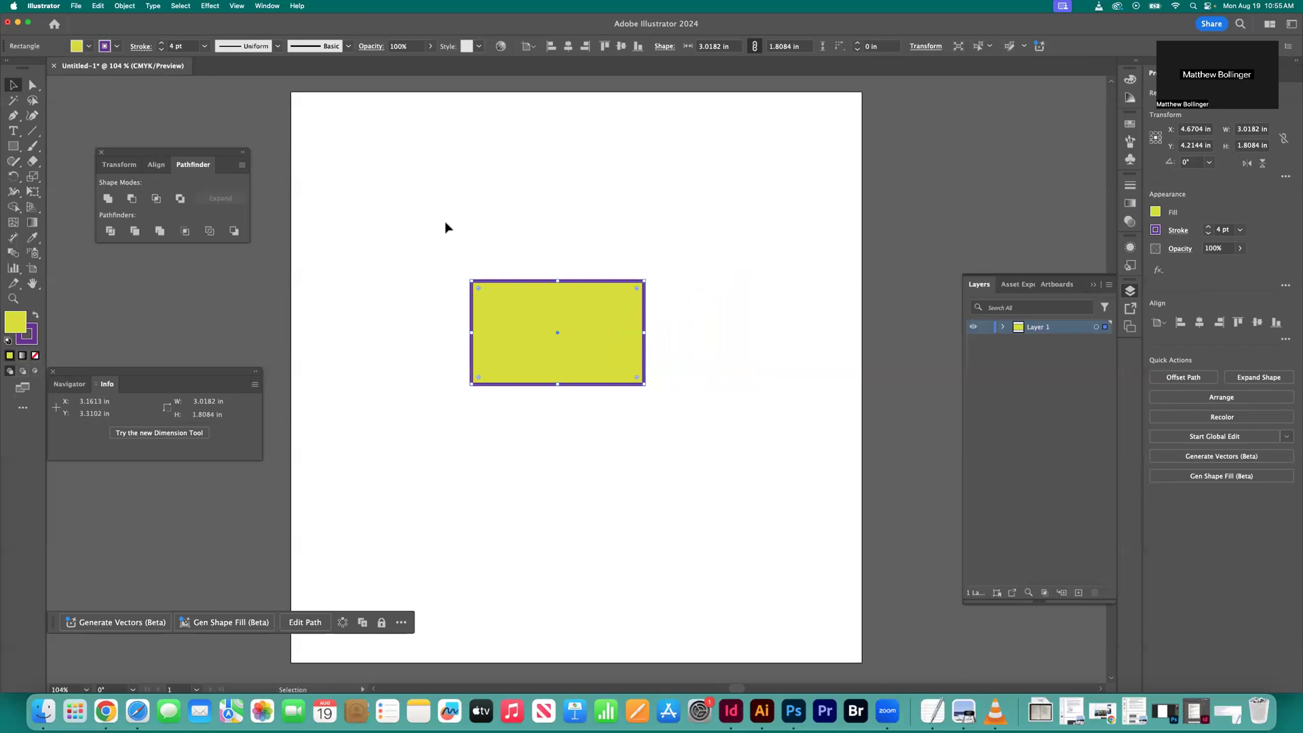
# - Reshape the rectangle into a bent, boomerang-like arrow by moving its four corner anchor points individually with the Direct Selection tool
pyautogui.click(28, 88)
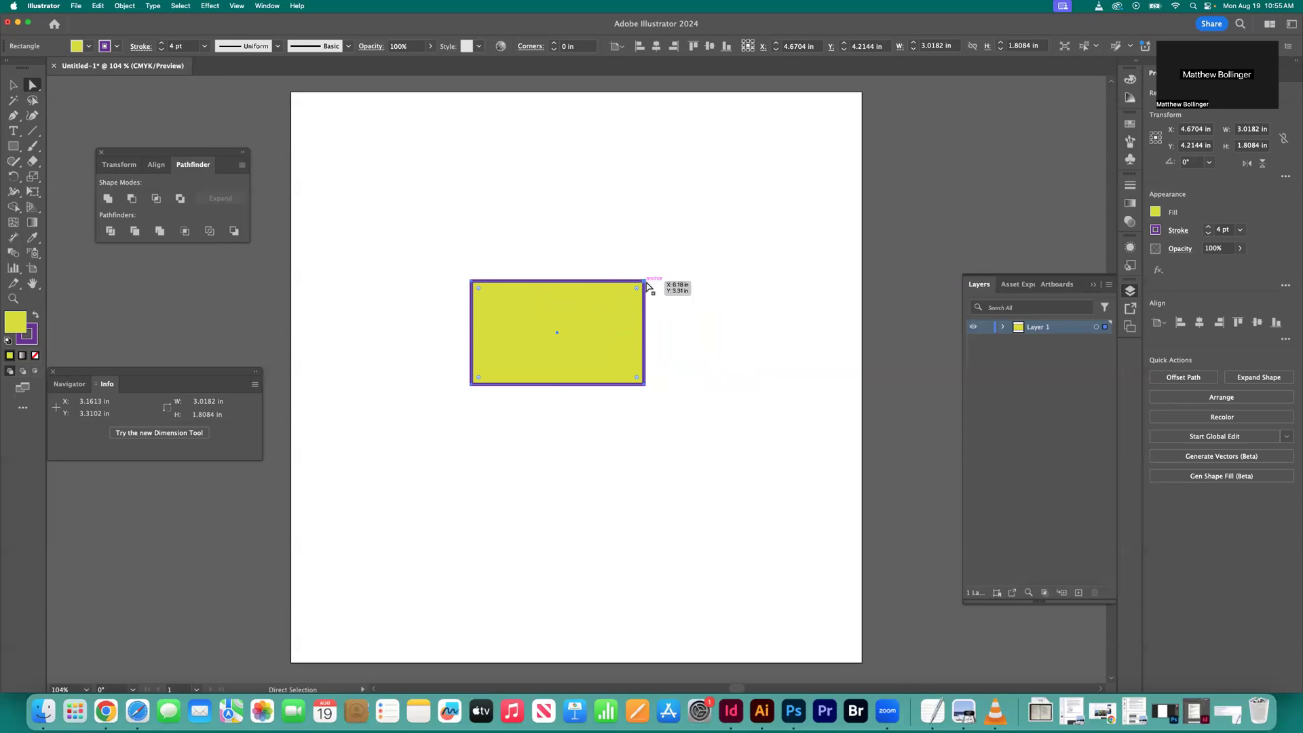
pyautogui.moveTo(646, 286); pyautogui.dragTo(677, 216)
pyautogui.moveTo(646, 384); pyautogui.dragTo(728, 430)
pyautogui.moveTo(471, 385); pyautogui.dragTo(656, 278)
pyautogui.moveTo(471, 285); pyautogui.dragTo(372, 448)
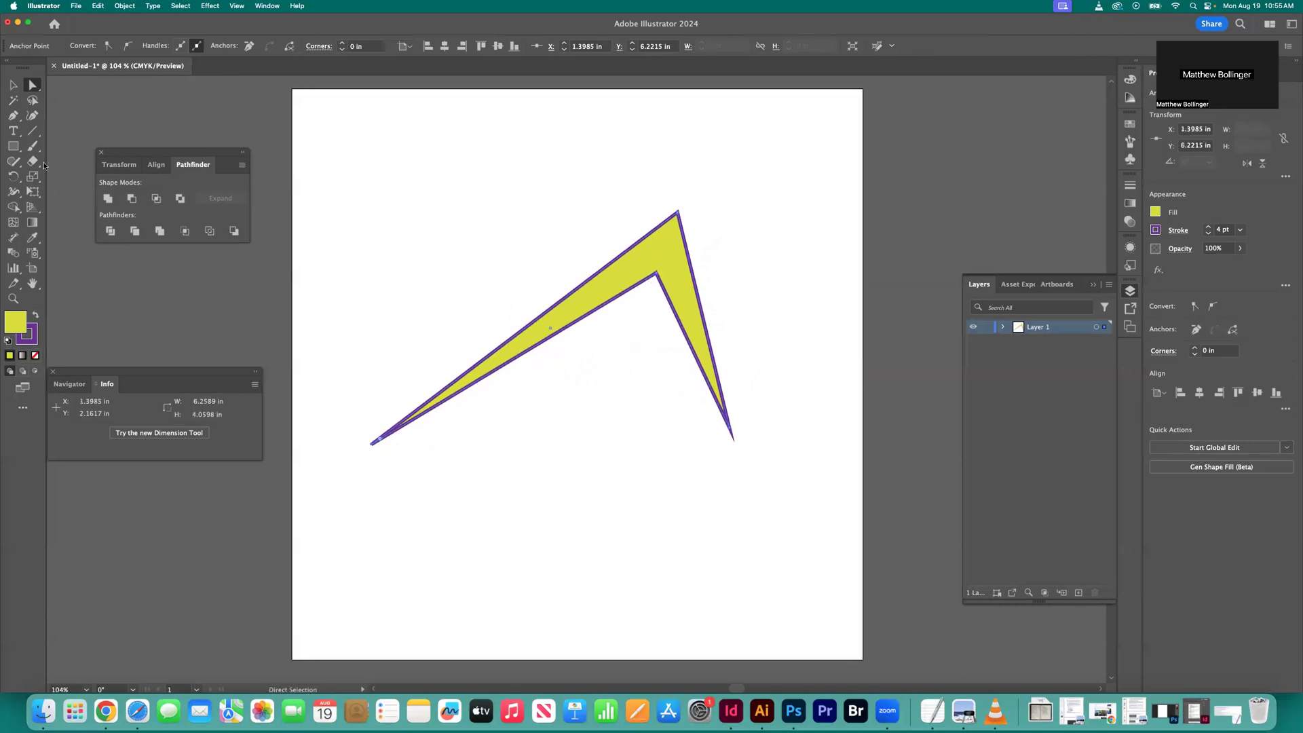
# - Add an anchor point on the arrow's long upper edge and move it outward to about X 3.43, Y 1.26 in
pyautogui.click(13, 116)
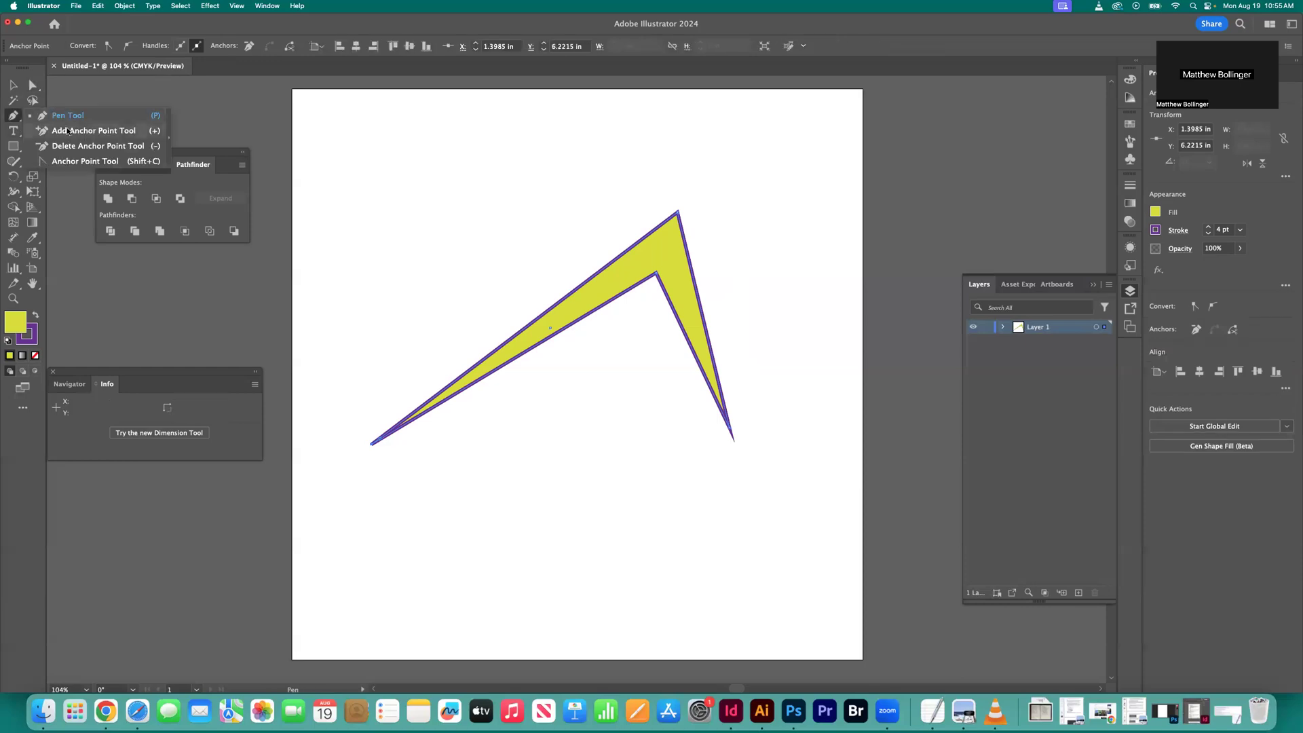
pyautogui.click(67, 130)
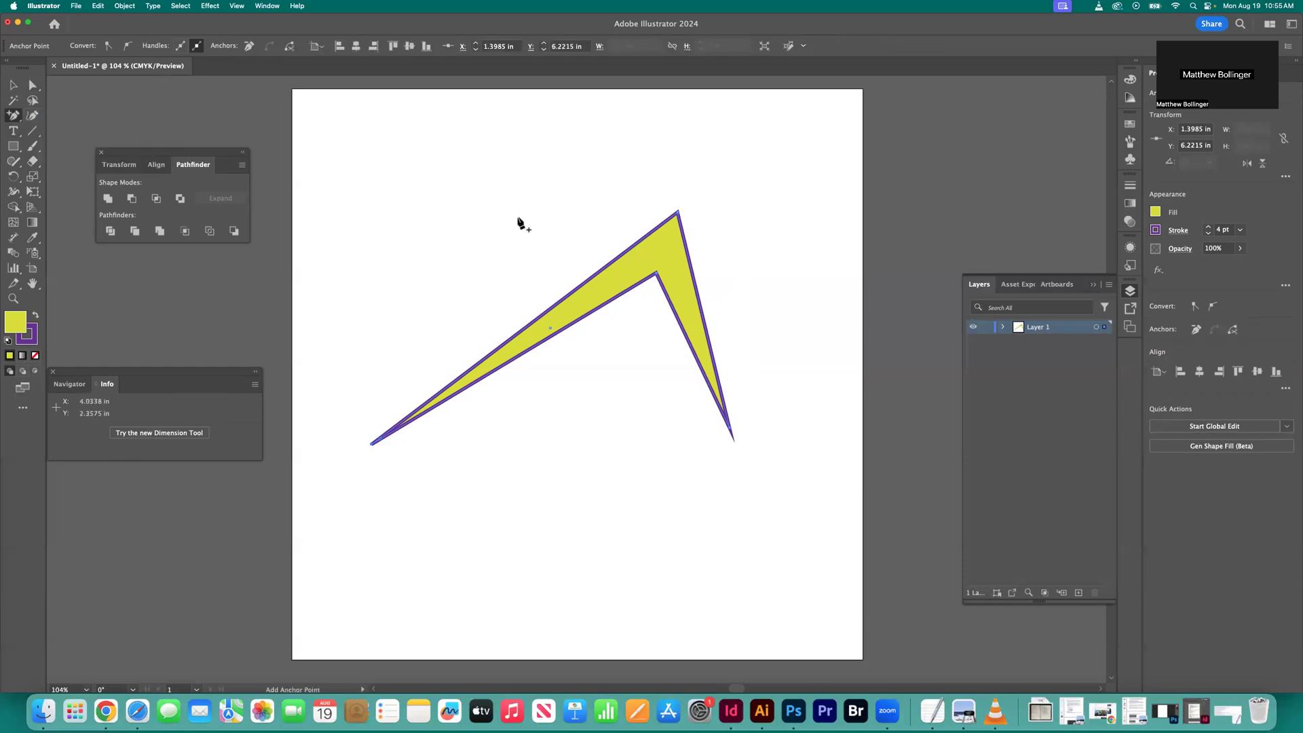
pyautogui.click(13, 115)
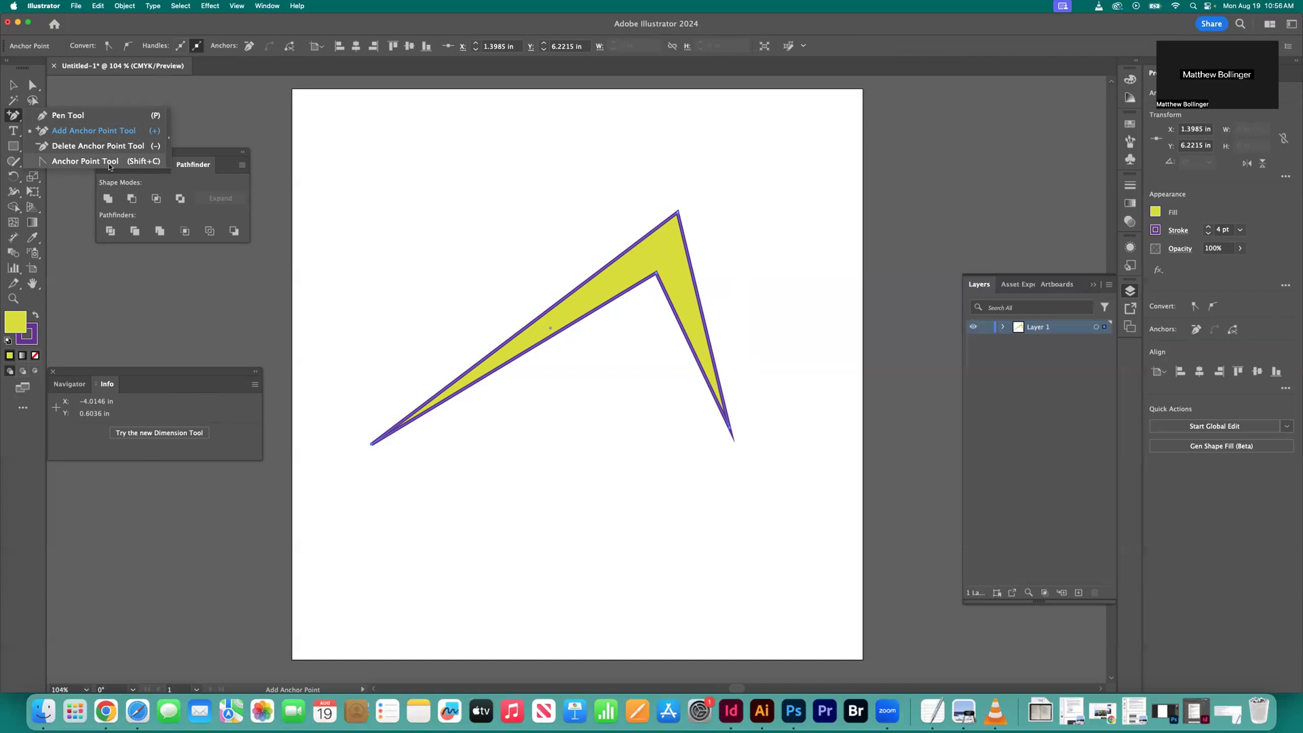
pyautogui.click(99, 131)
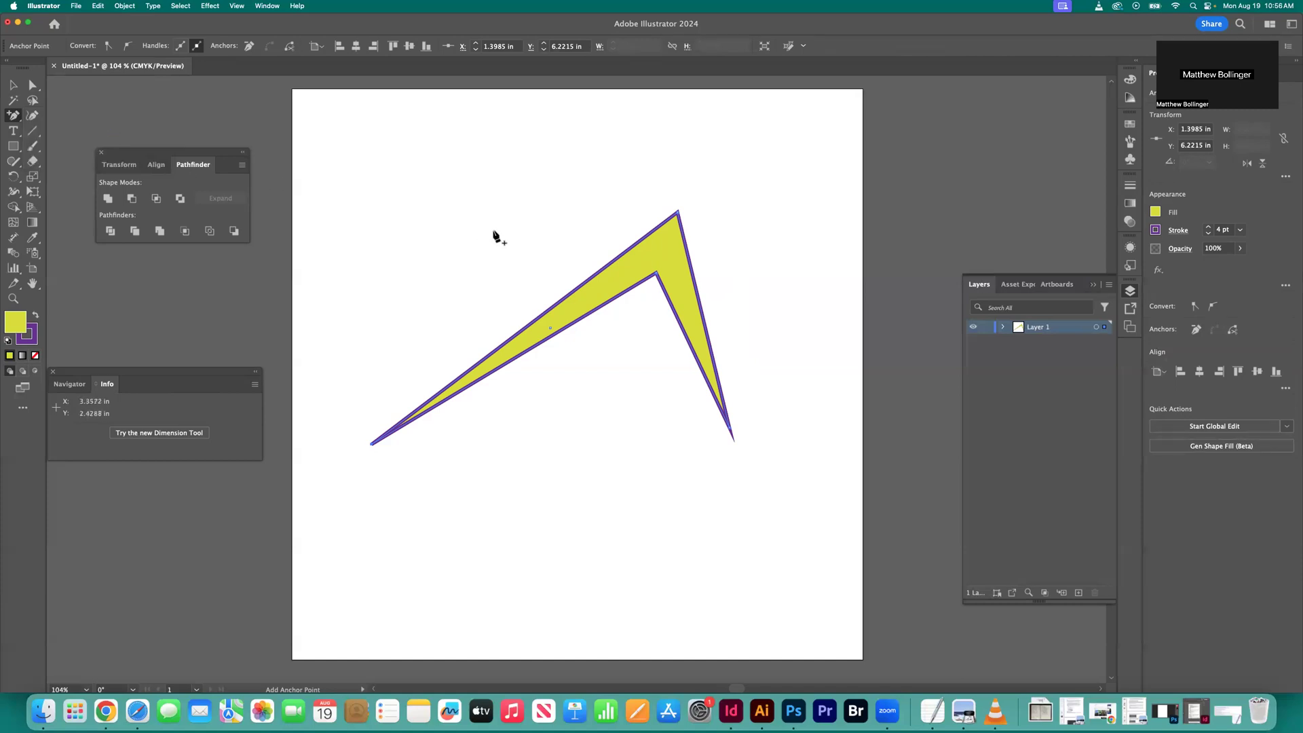
pyautogui.click(584, 283)
pyautogui.click(31, 85)
pyautogui.moveTo(585, 286); pyautogui.dragTo(484, 164)
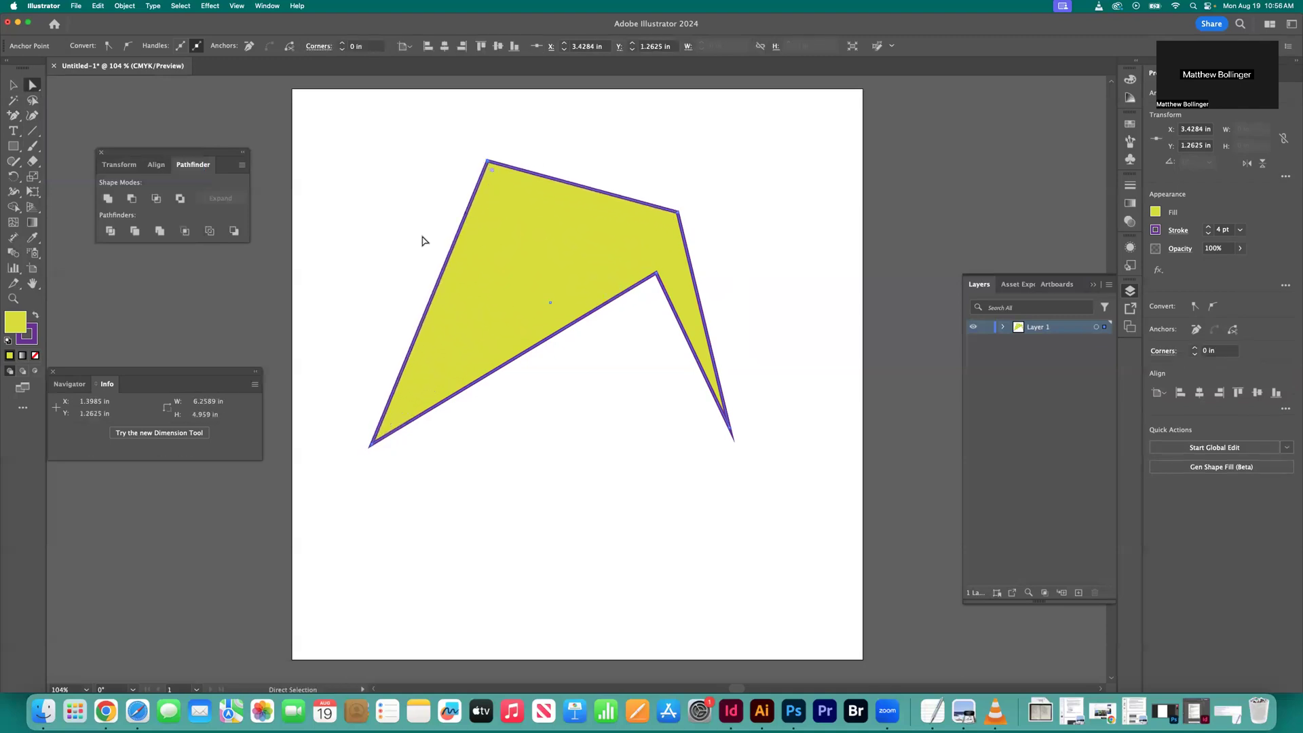
# - Remove the anchor point at the shape's inner notch with the Delete Anchor Point tool and check the quiz questions in TextEdit
pyautogui.moveTo(13, 115); pyautogui.dragTo(82, 146)
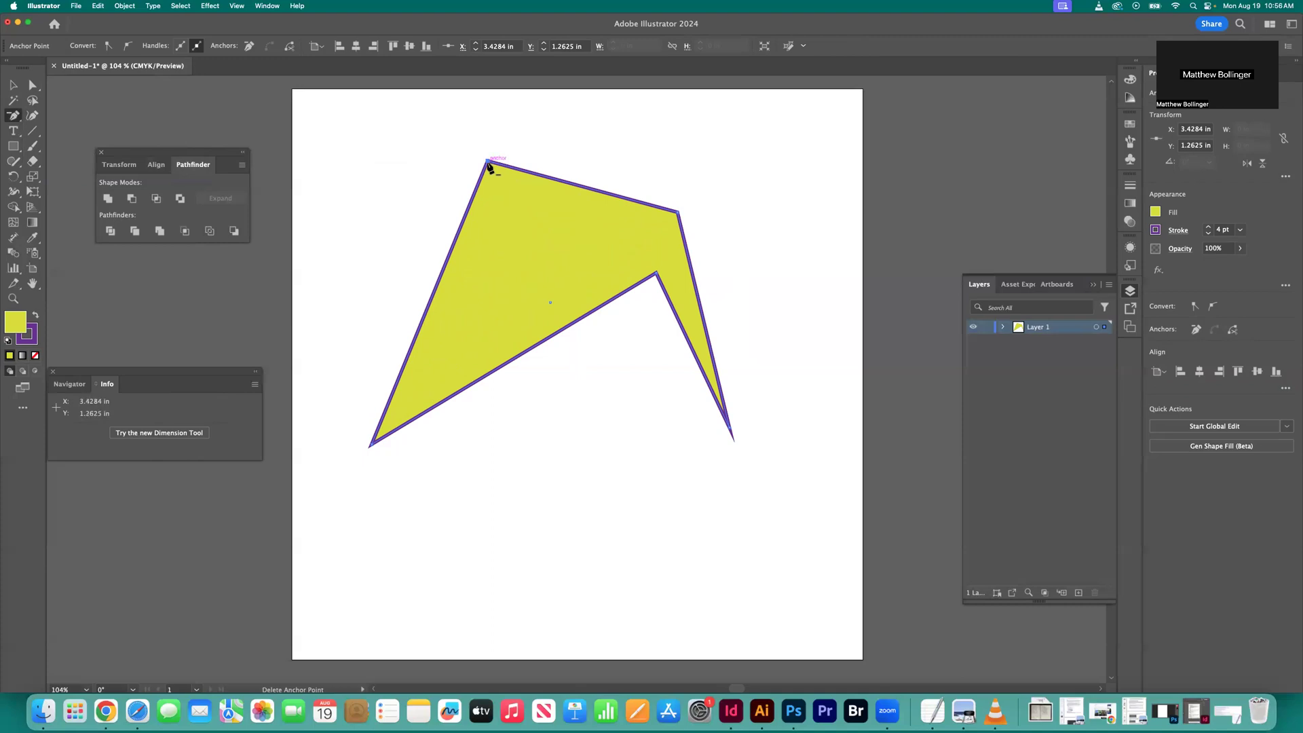
pyautogui.click(657, 275)
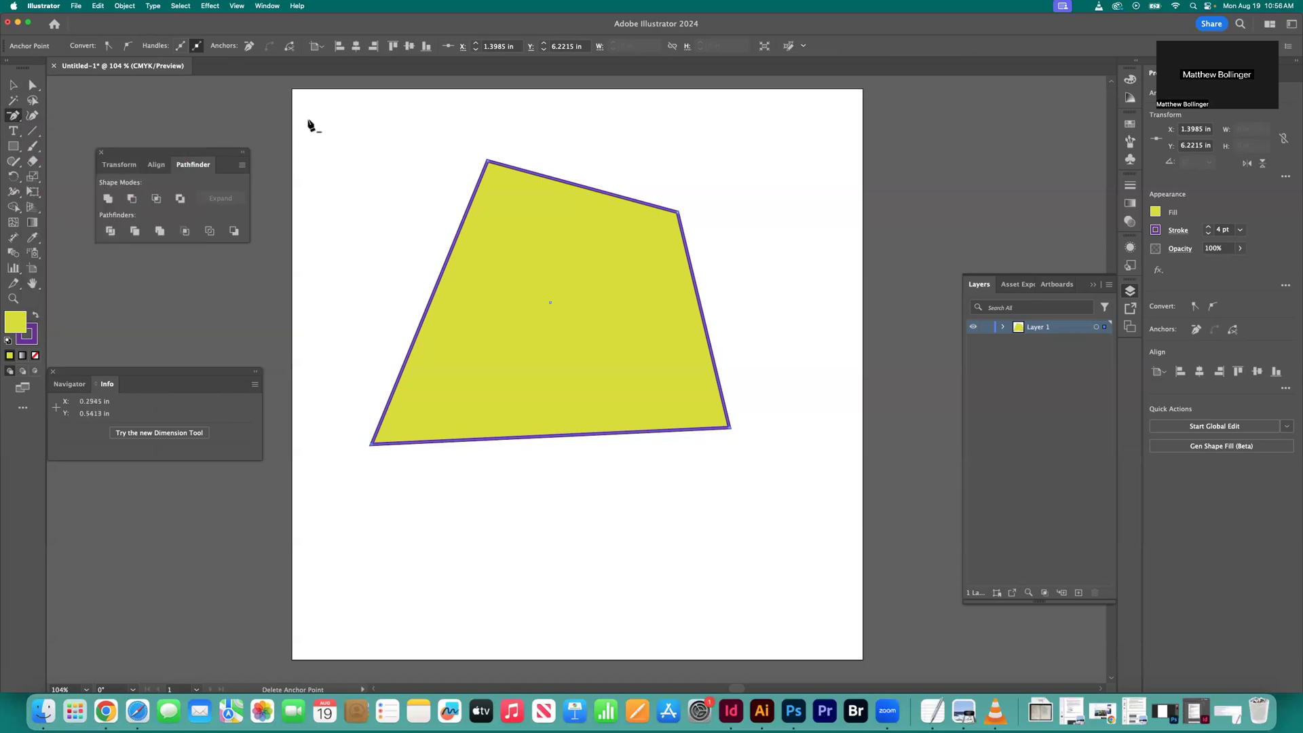
pyautogui.press('super+Tab')
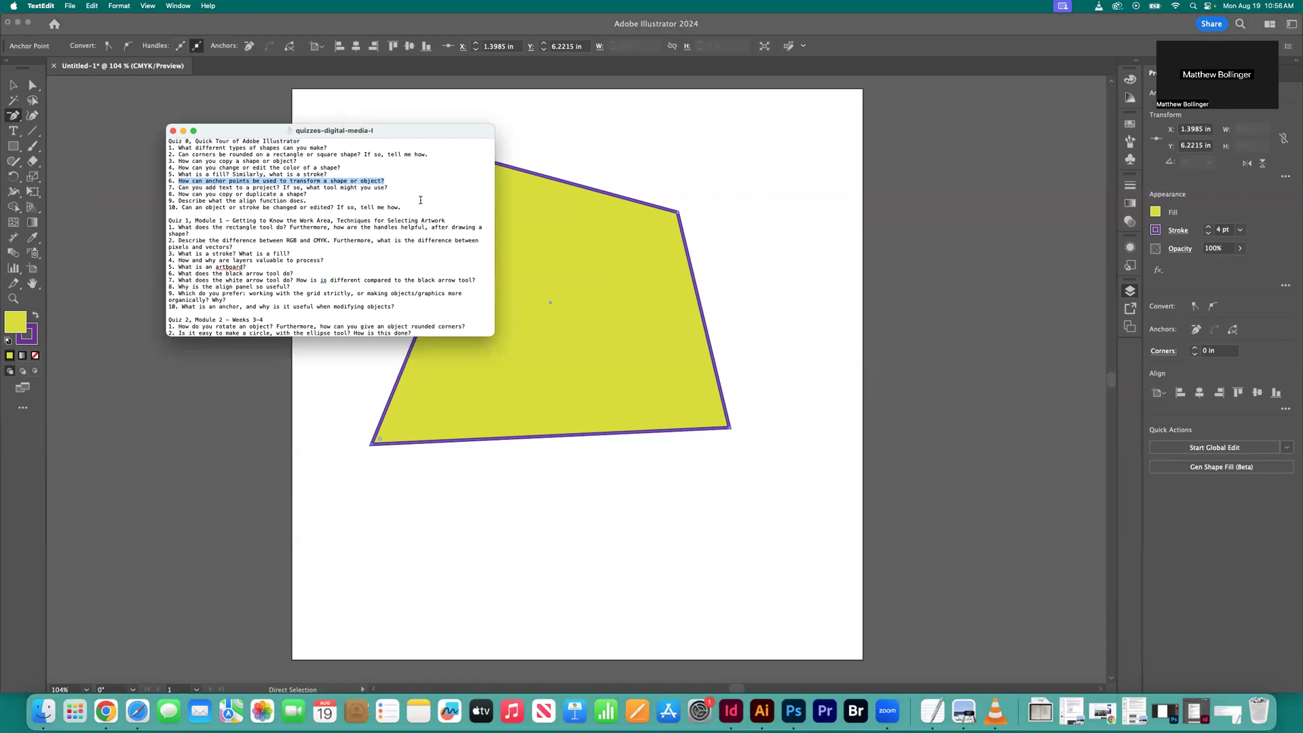
pyautogui.press('super+Tab')
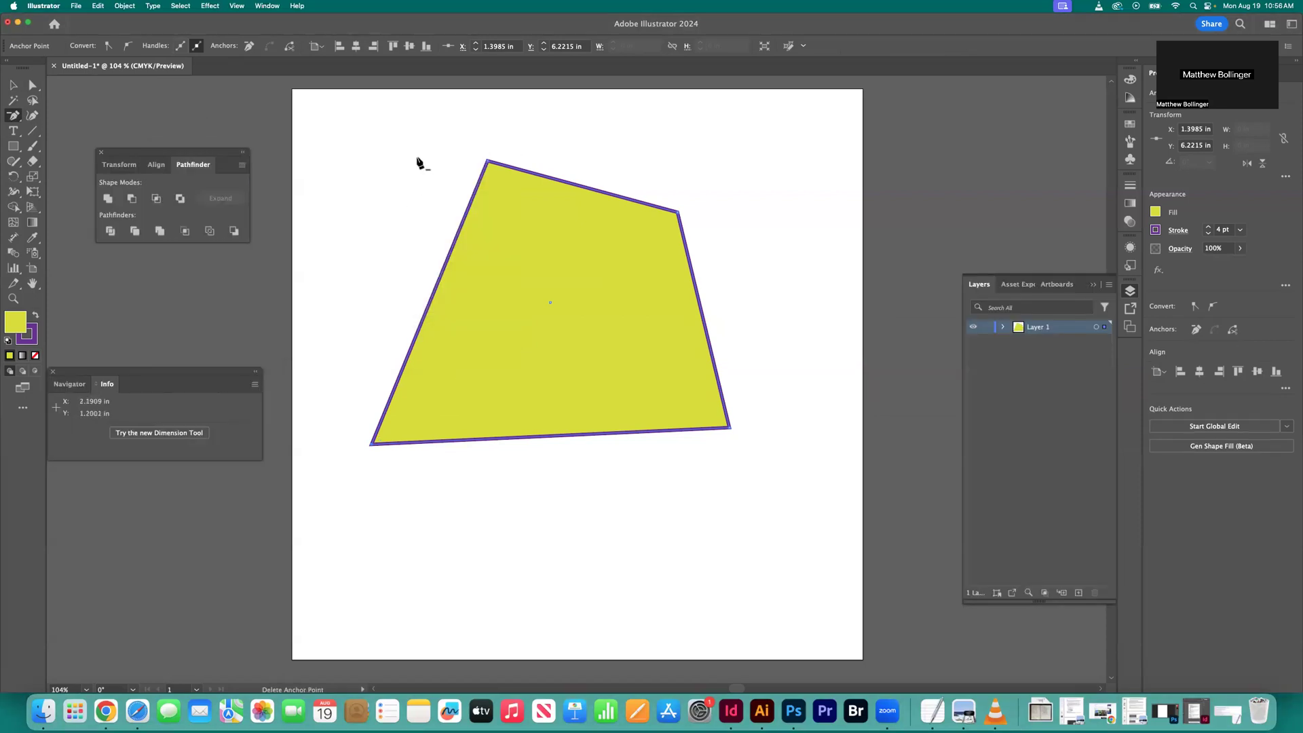
# - Select the yellow-green shape with the Selection tool and delete it from the artboard
pyautogui.press('v')
pyautogui.moveTo(377, 160); pyautogui.dragTo(526, 205)
pyautogui.moveTo(343, 178); pyautogui.dragTo(535, 218)
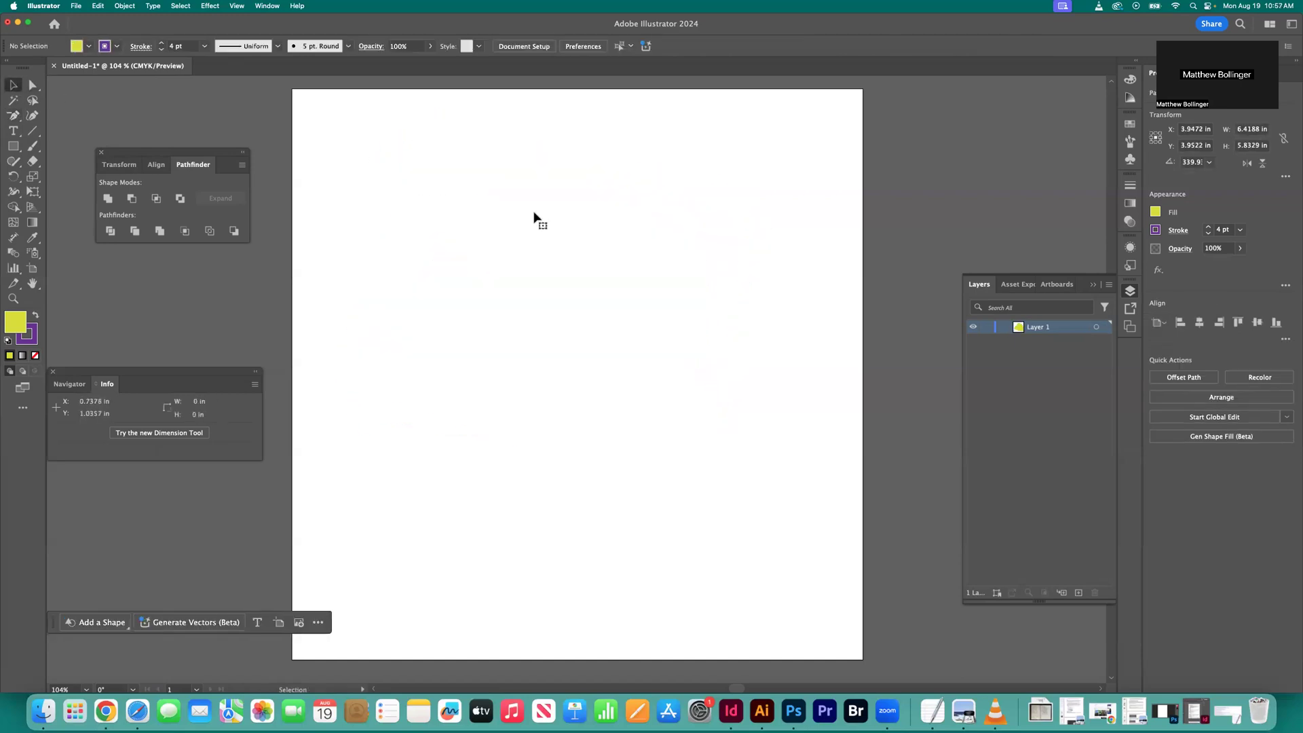
pyautogui.press('Delete')
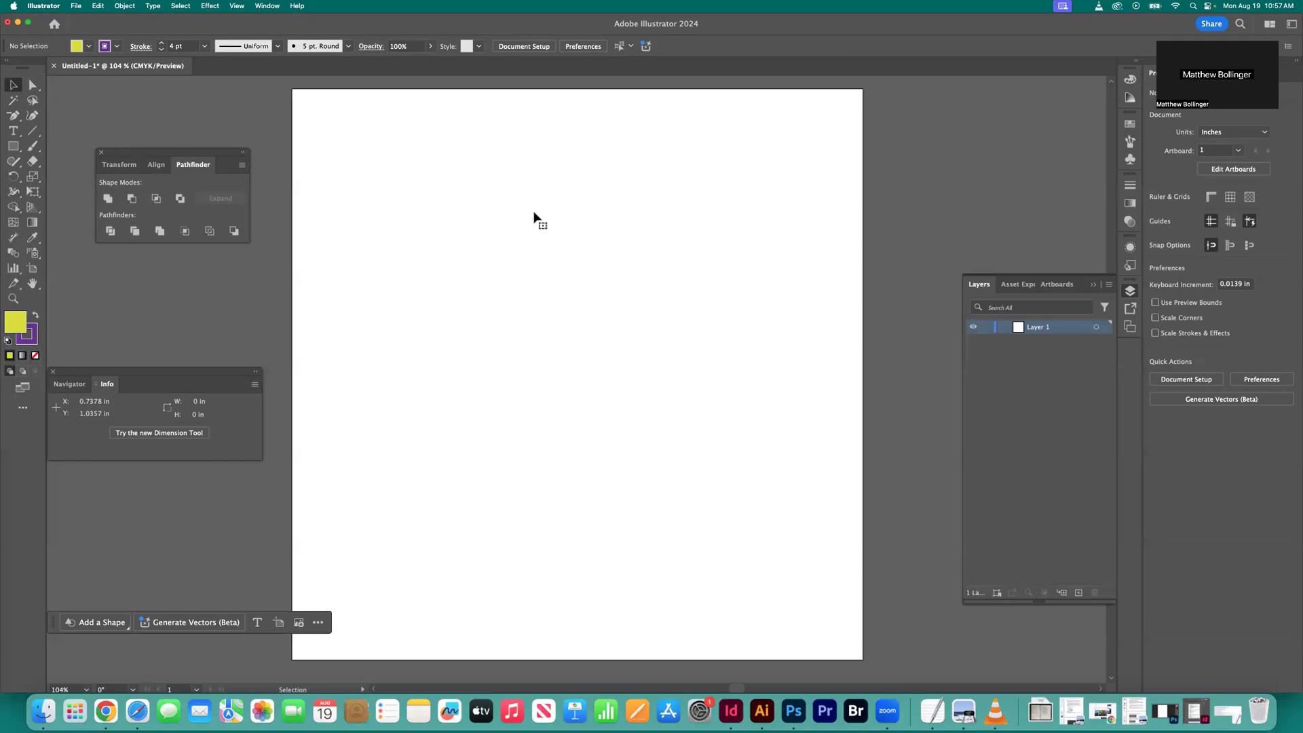
# - Create an area text box about 4.16 by 1.79 in near the artboard's centre, enter the surname in it, and deselect it
pyautogui.press('t')
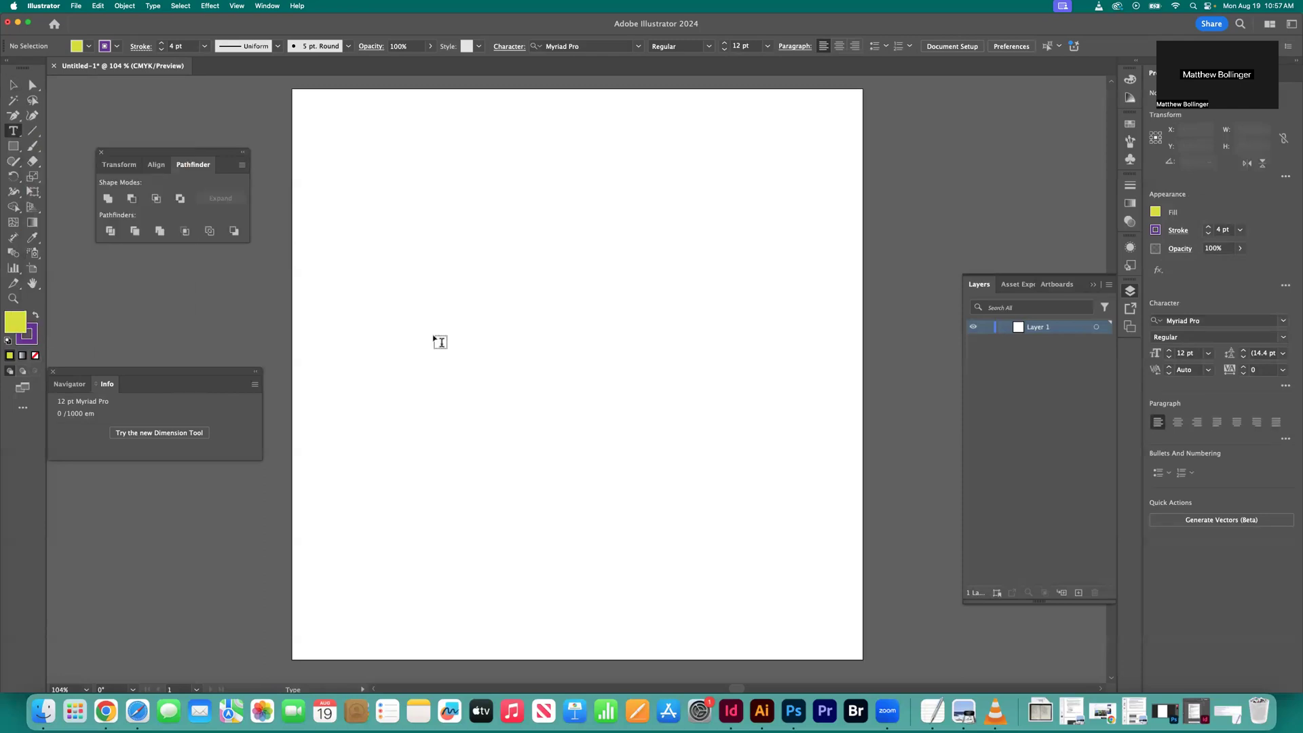
pyautogui.moveTo(469, 324); pyautogui.dragTo(703, 422)
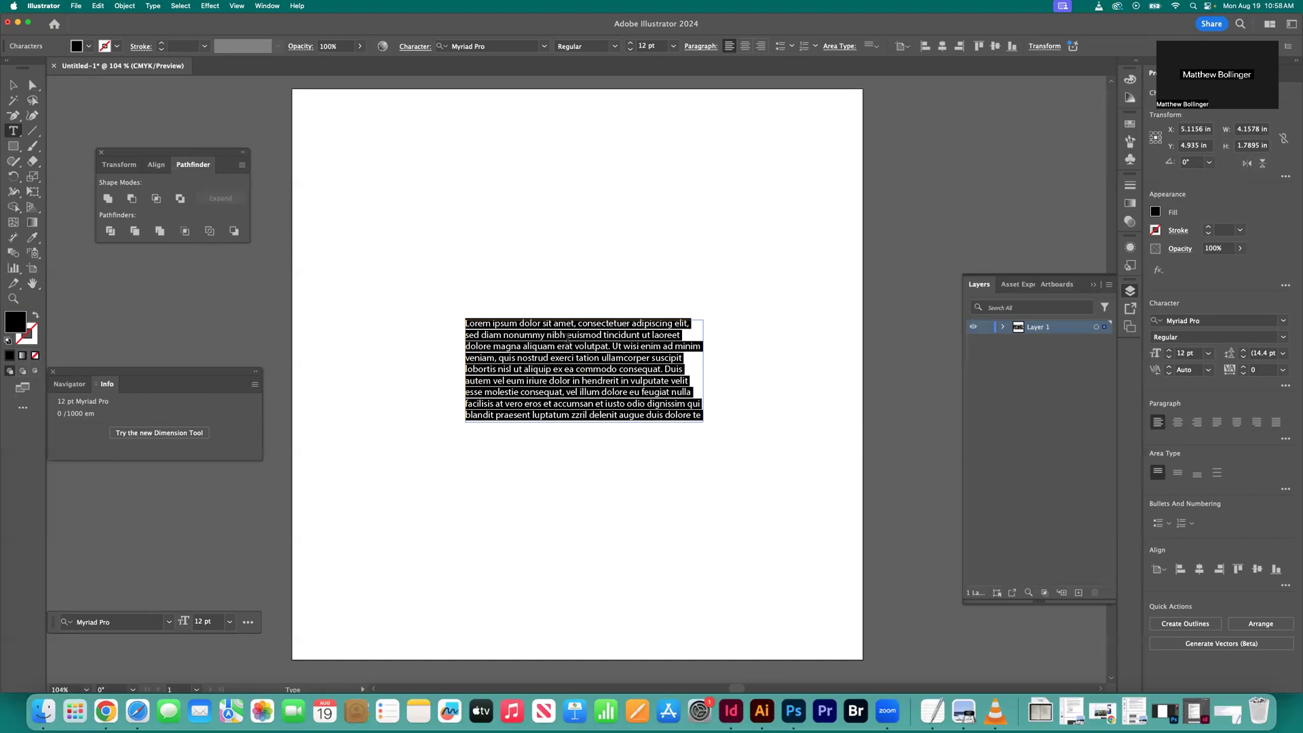
pyautogui.write('Bollinger')
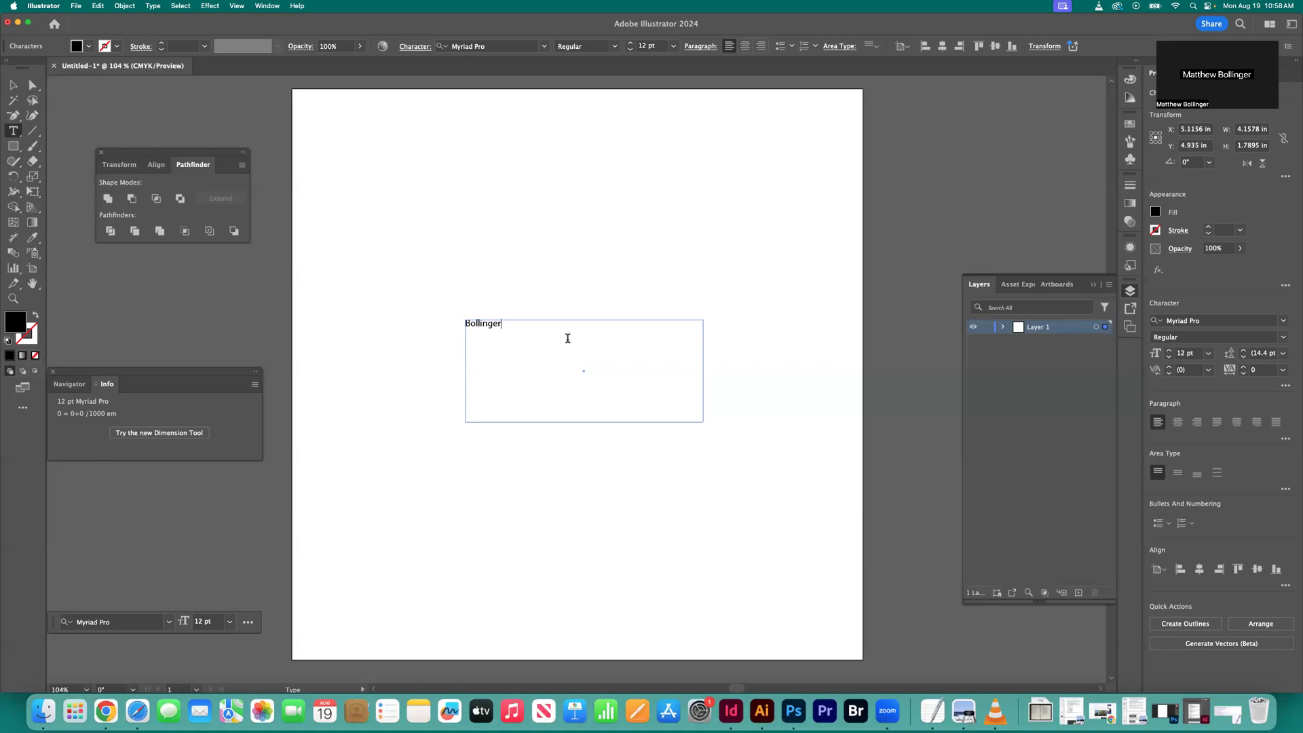
pyautogui.press('Escape')
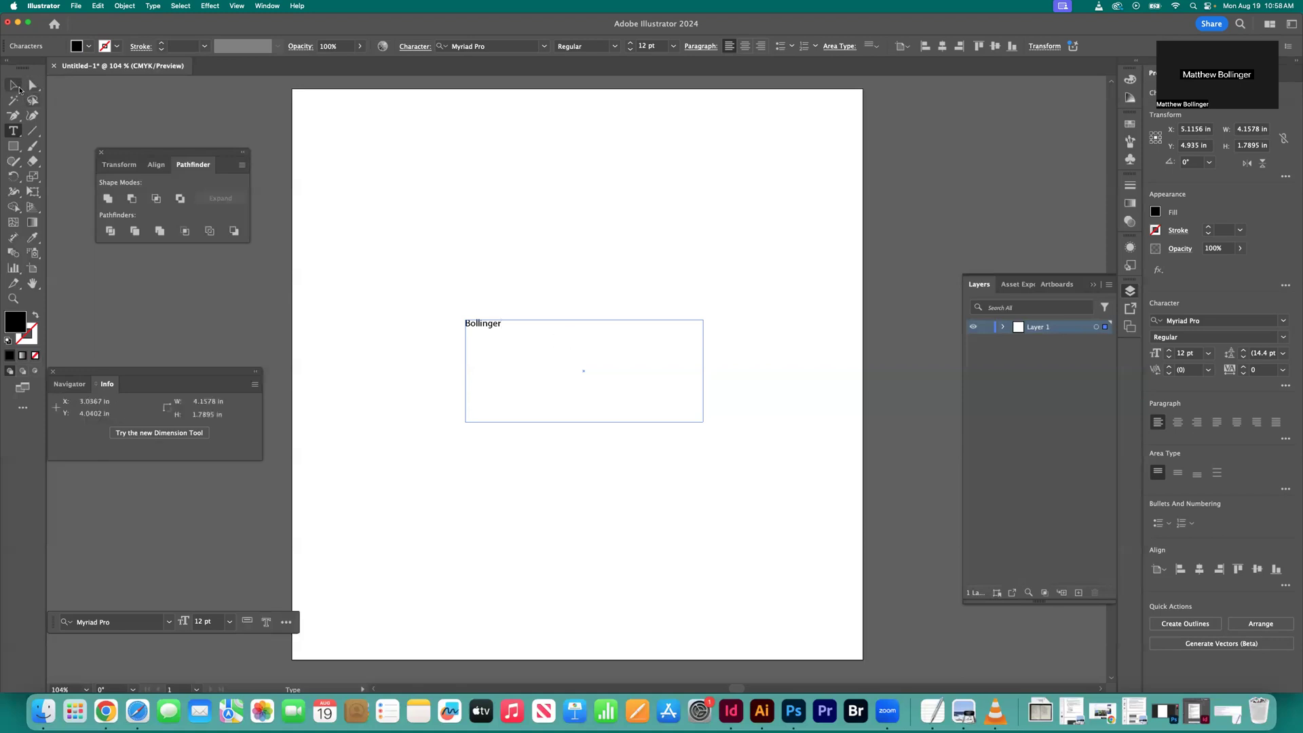
pyautogui.click(550, 221)
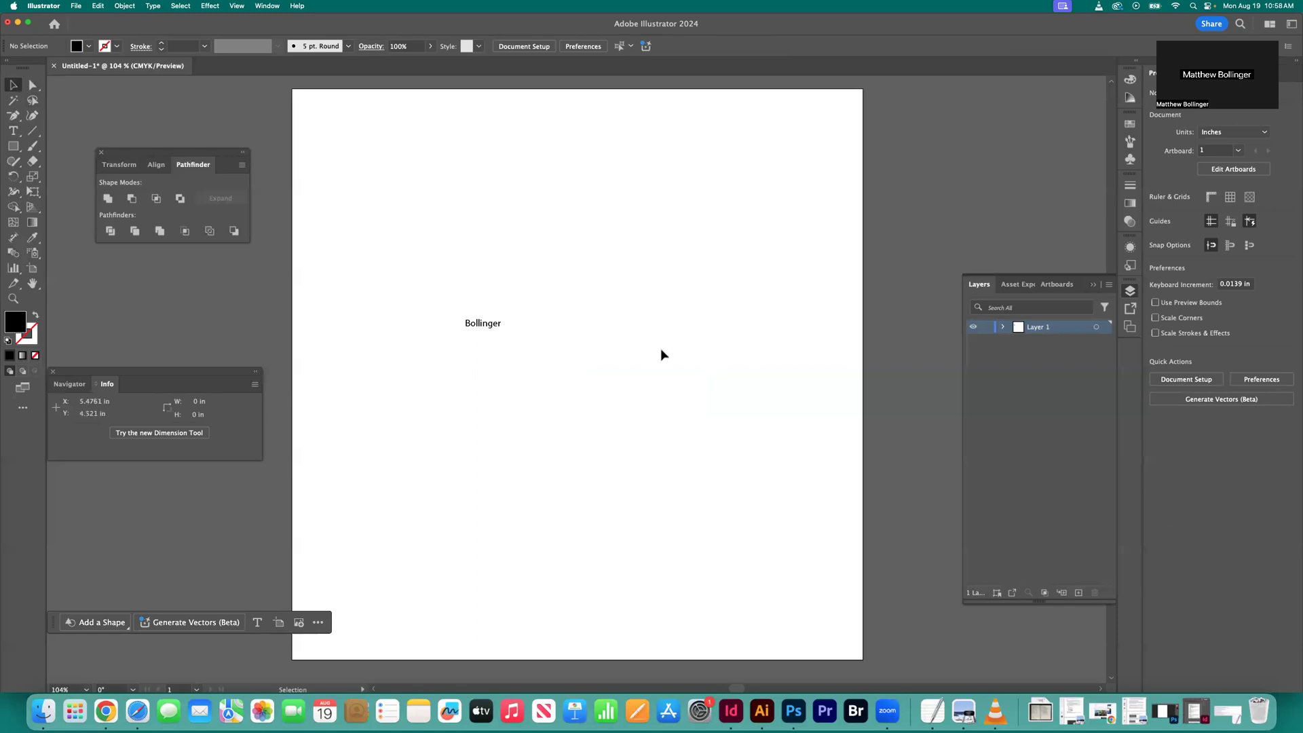
pyautogui.moveTo(475, 265); pyautogui.dragTo(626, 367)
pyautogui.click(402, 376)
# - Give the last three letters of the surname text a red fill and deselect the text
pyautogui.click(479, 331)
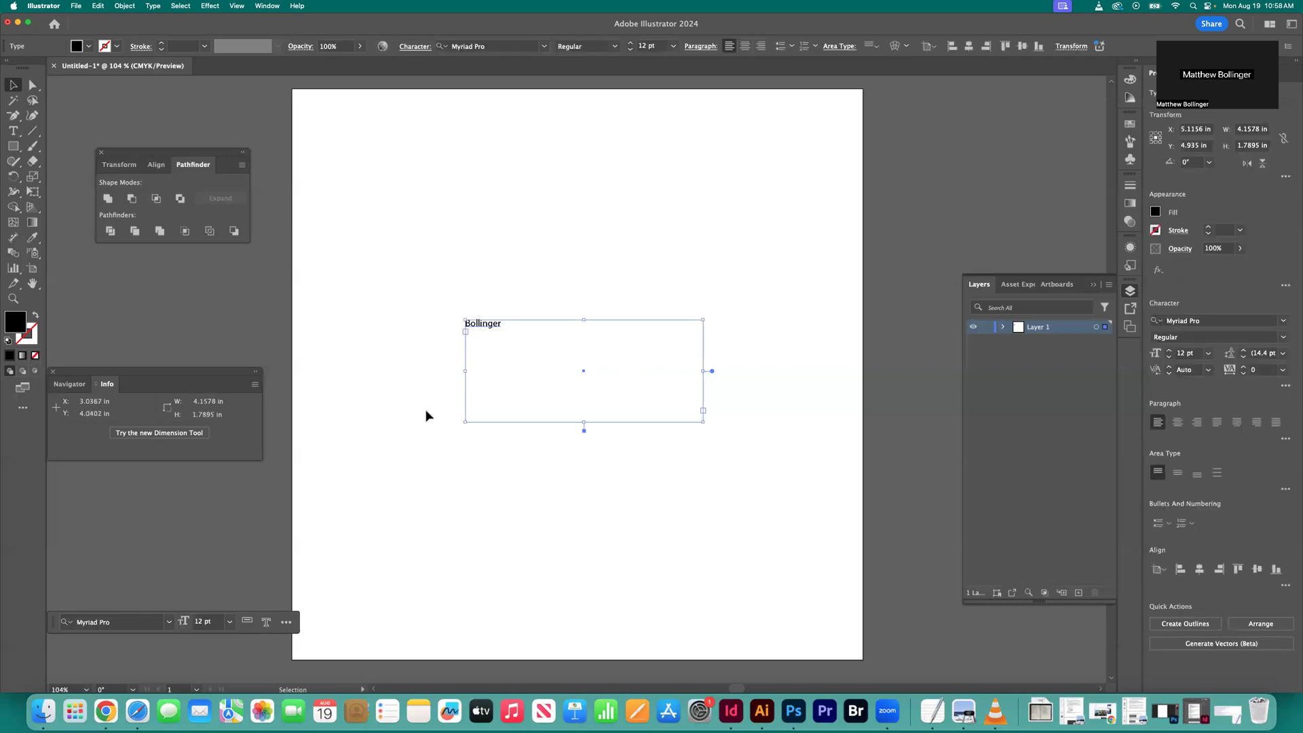
pyautogui.doubleClick(494, 331)
pyautogui.moveTo(519, 323); pyautogui.dragTo(466, 322)
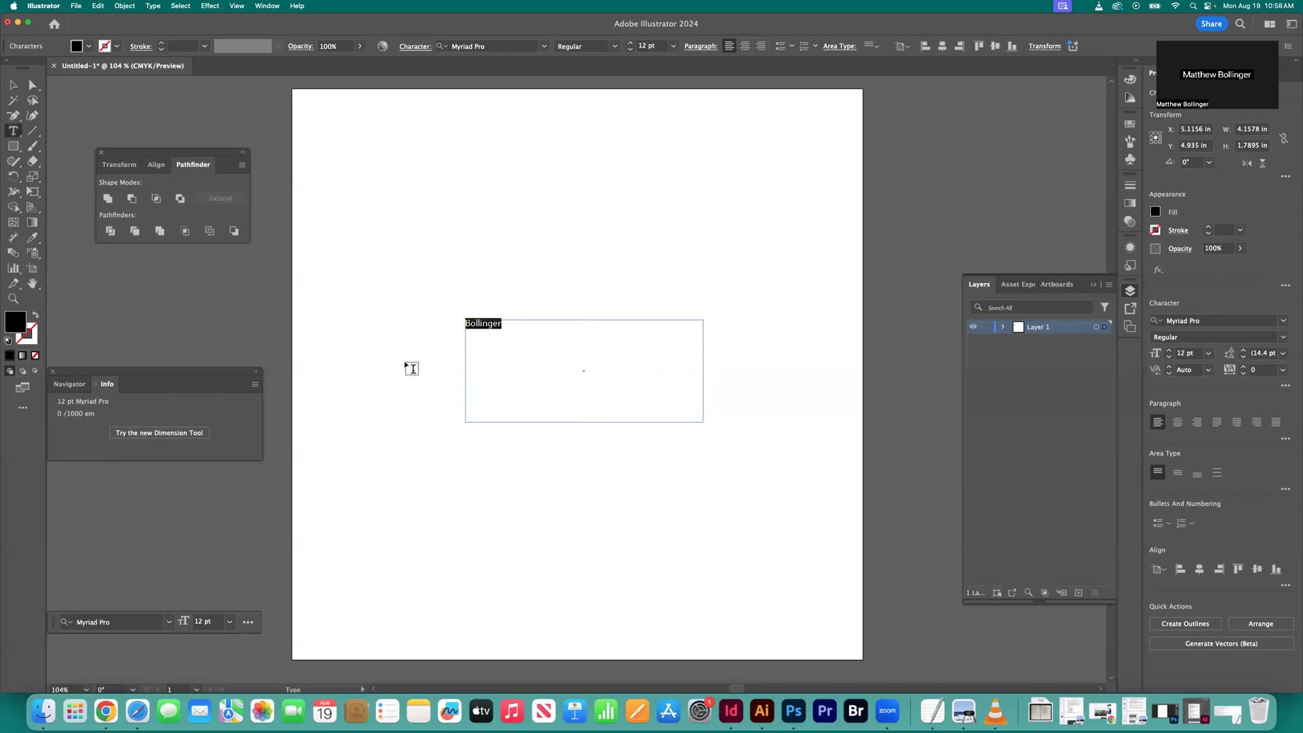
pyautogui.moveTo(505, 324); pyautogui.dragTo(486, 322)
pyautogui.click(89, 46)
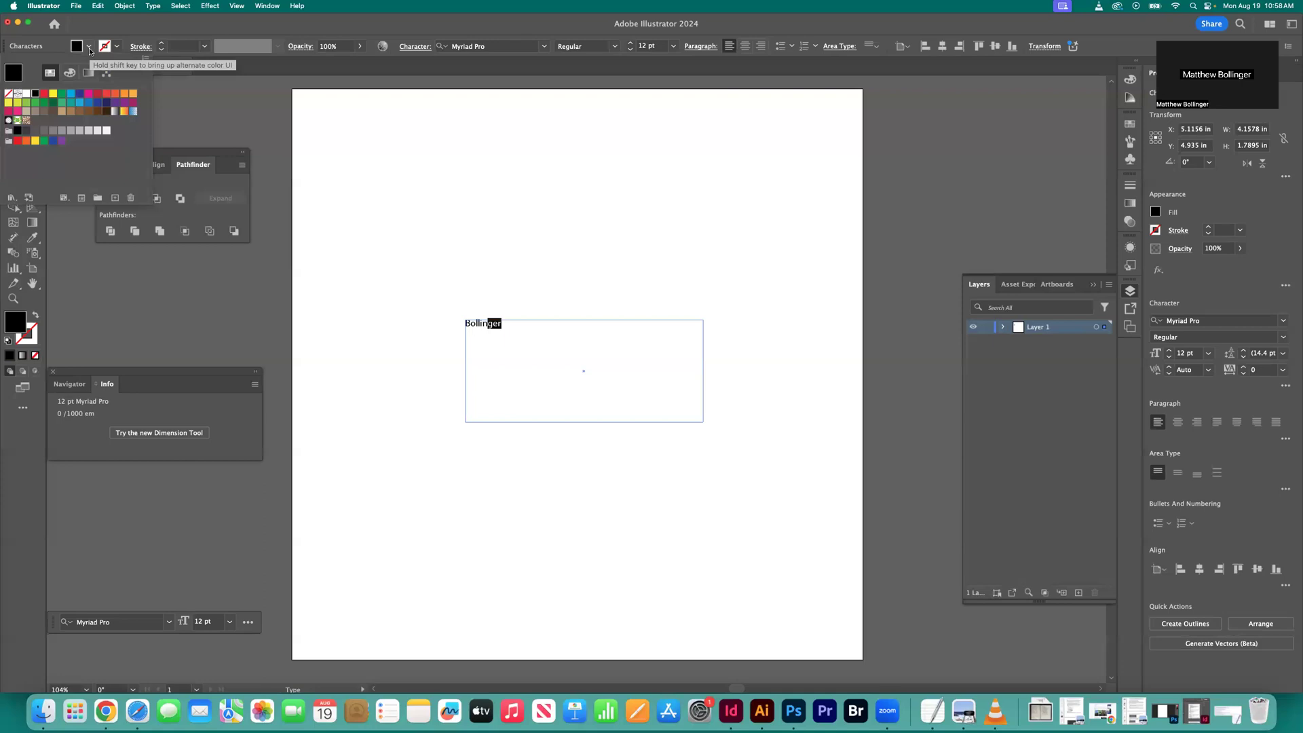
pyautogui.click(44, 101)
pyautogui.click(16, 84)
pyautogui.click(348, 167)
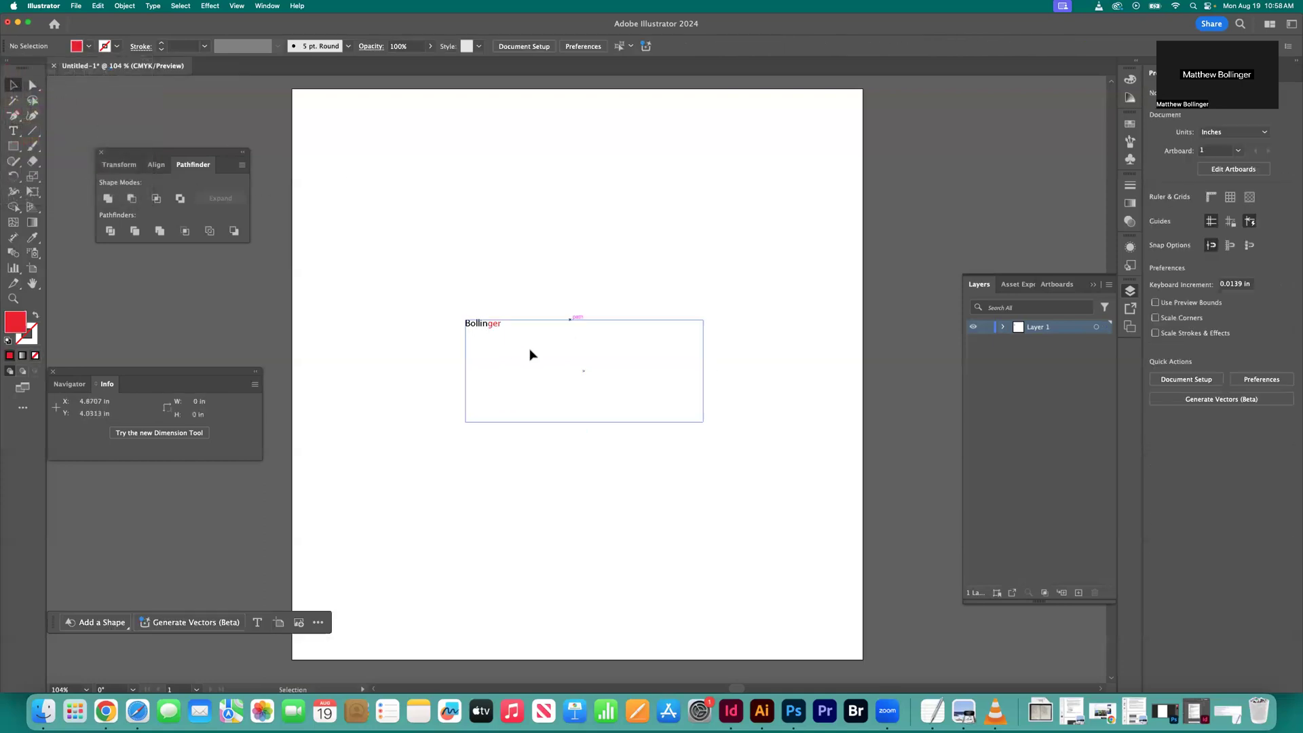
pyautogui.doubleClick(477, 327)
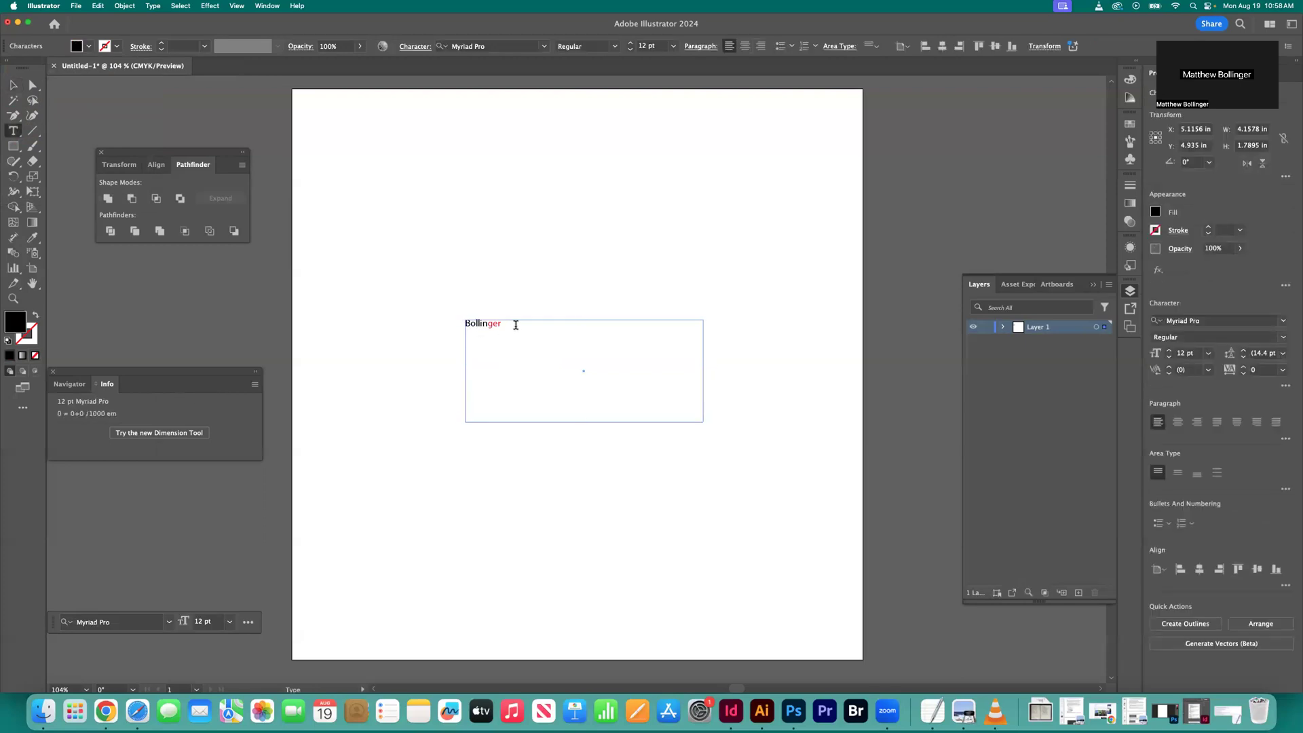
pyautogui.moveTo(516, 325); pyautogui.dragTo(441, 324)
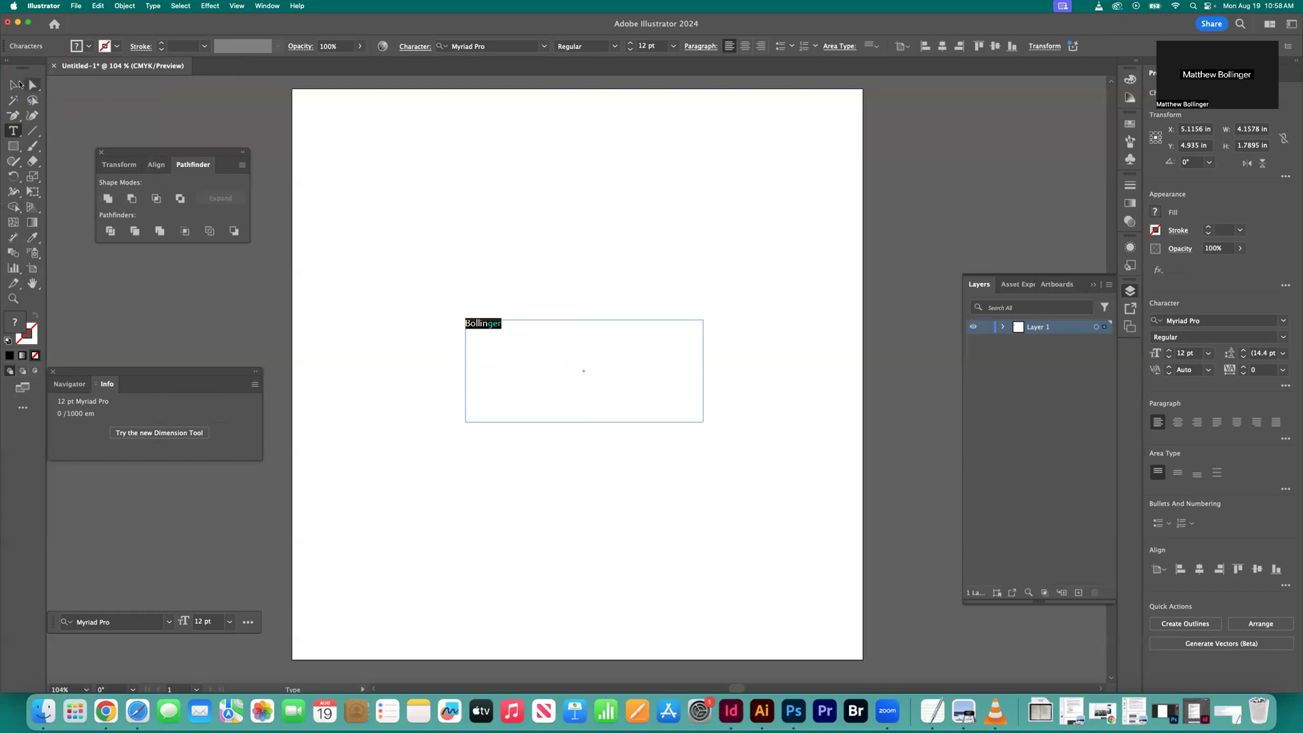
pyautogui.click(19, 84)
pyautogui.click(450, 210)
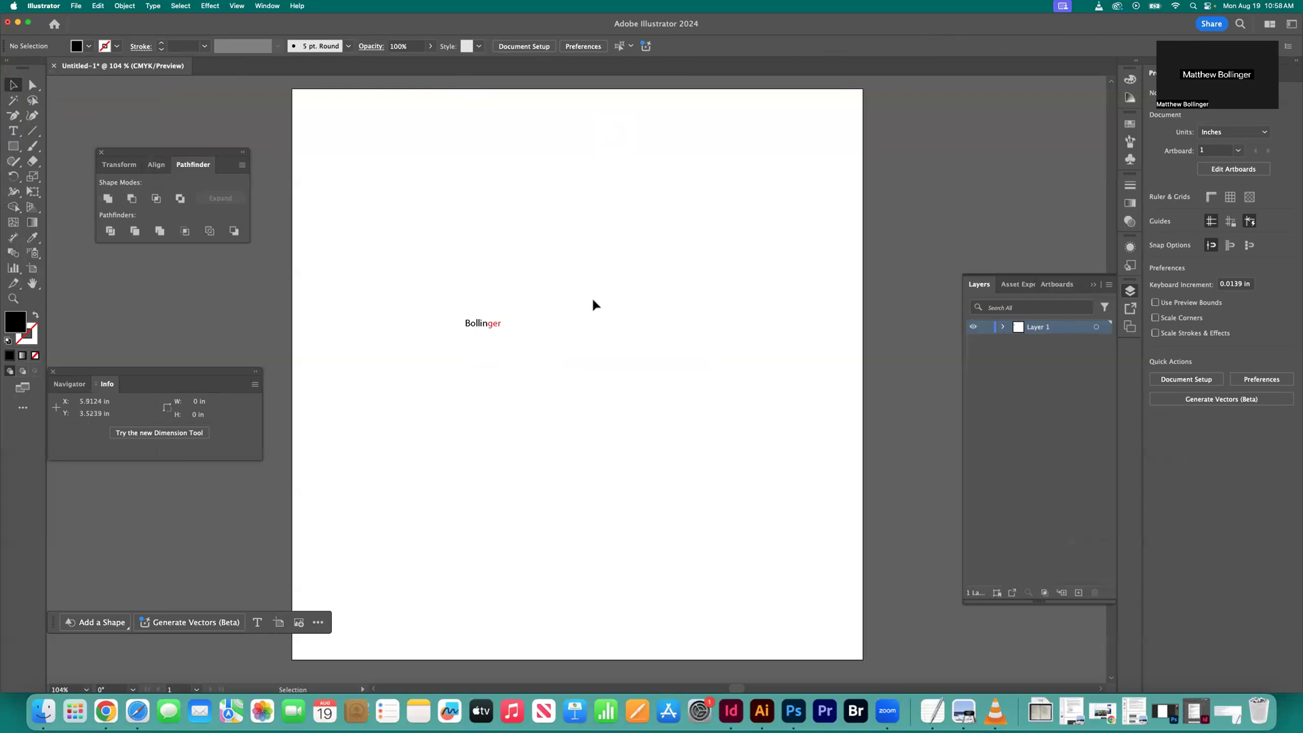
# - Select all the text in the text box and set its font to Helvetica
pyautogui.click(490, 329)
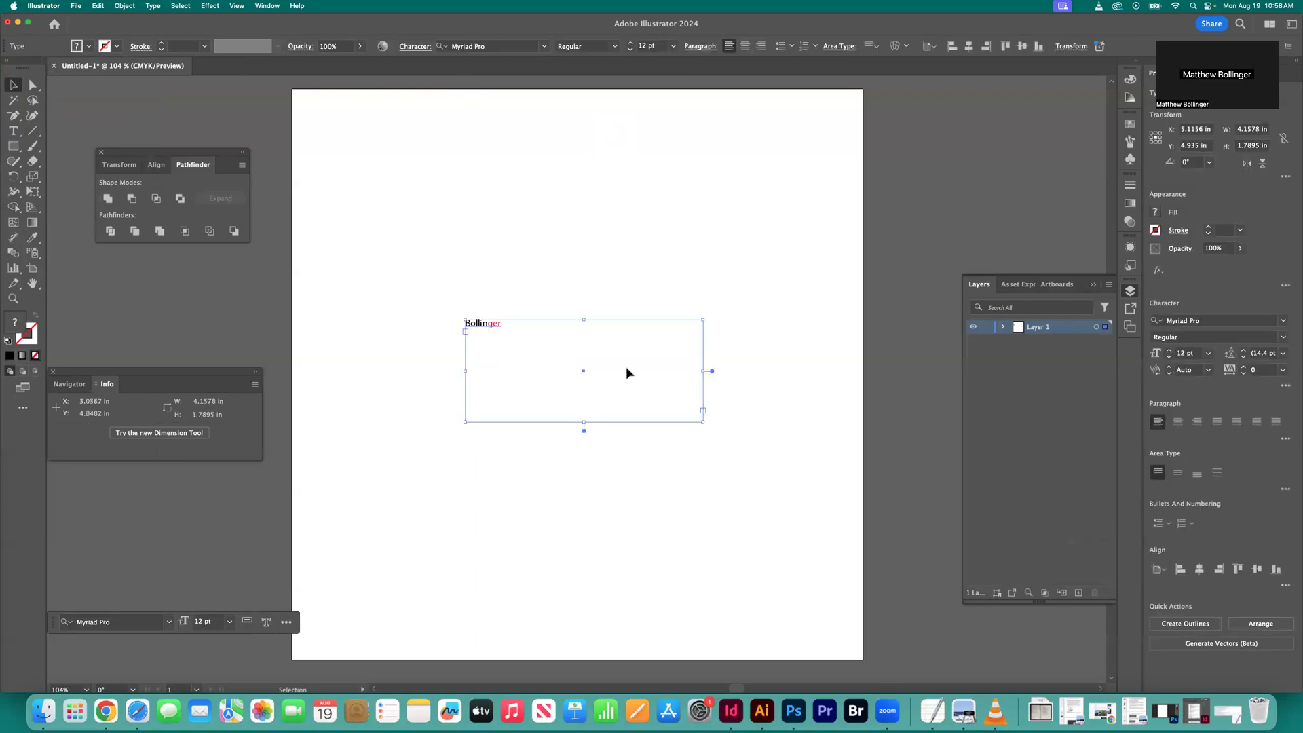
pyautogui.doubleClick(501, 330)
pyautogui.moveTo(513, 323); pyautogui.dragTo(457, 399)
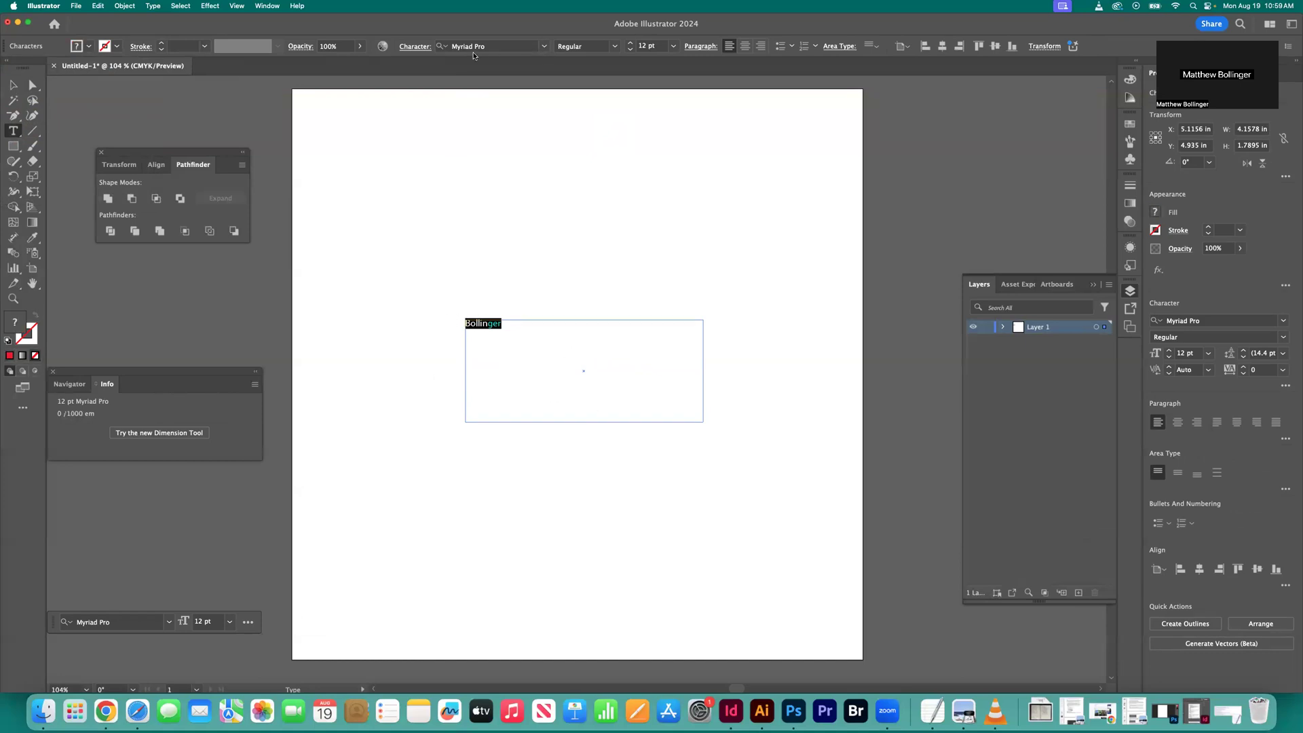
pyautogui.click(544, 47)
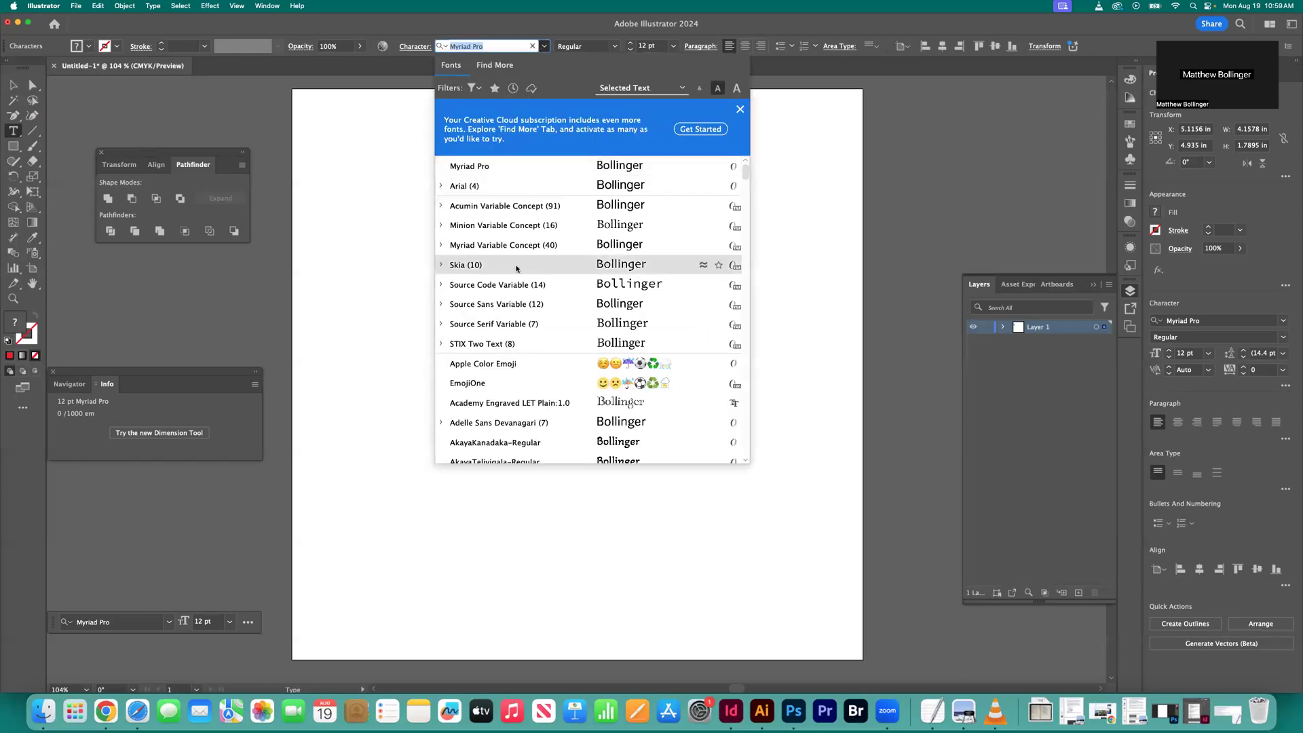
pyautogui.scroll(-15, 519, 275)
pyautogui.scroll(-15, 523, 282)
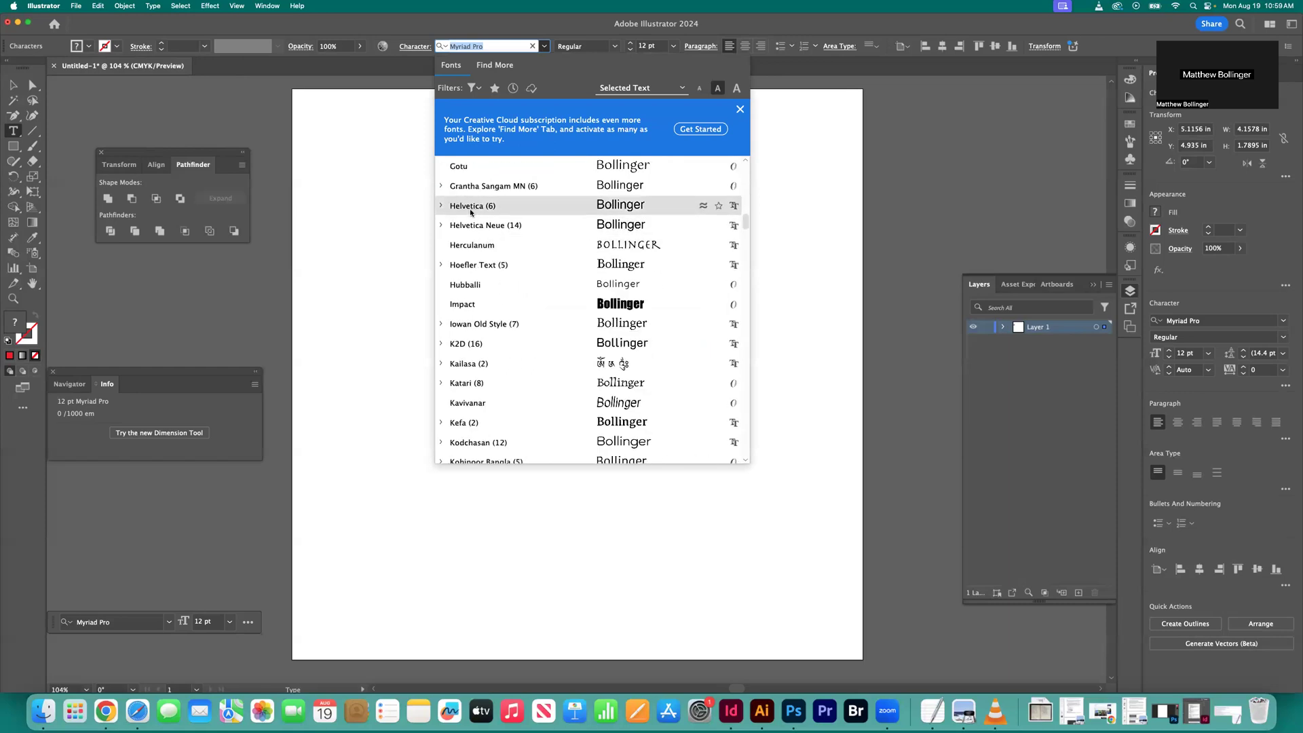
pyautogui.click(471, 211)
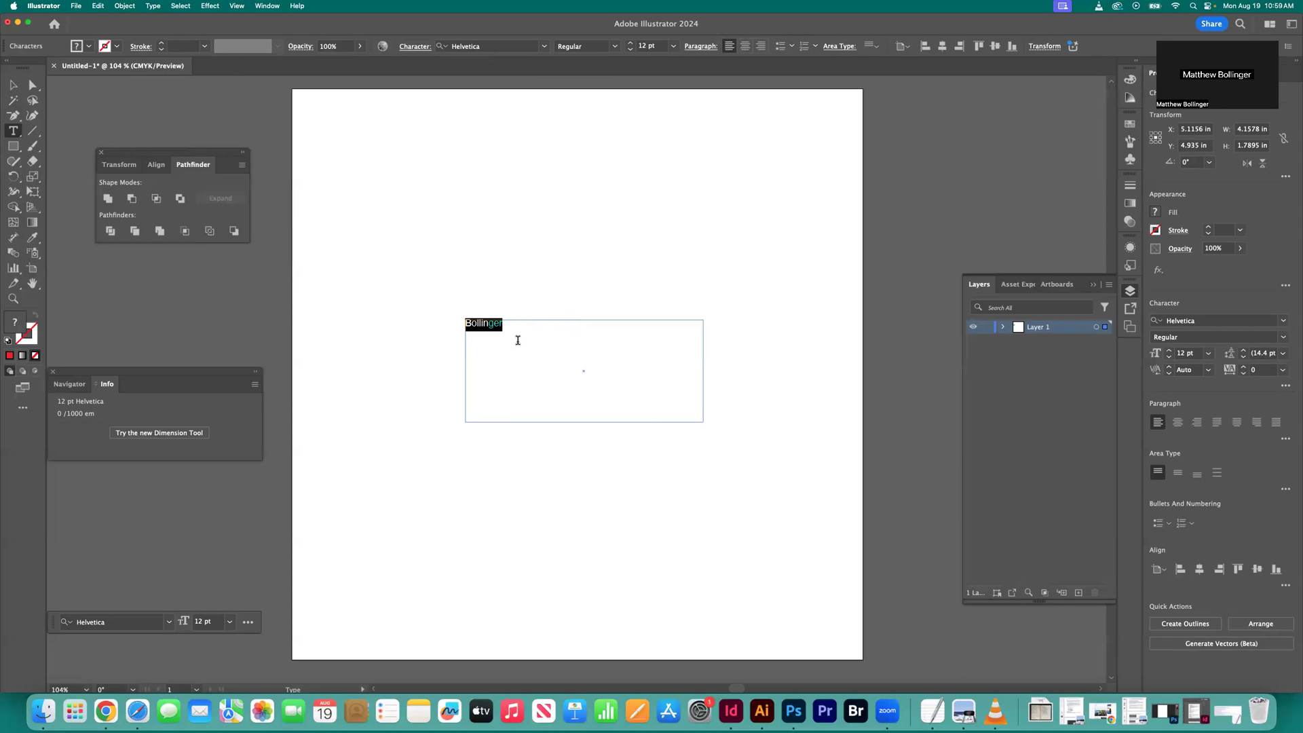
# - Set the selected text's font size to 21 pt and deselect the text box
pyautogui.click(673, 45)
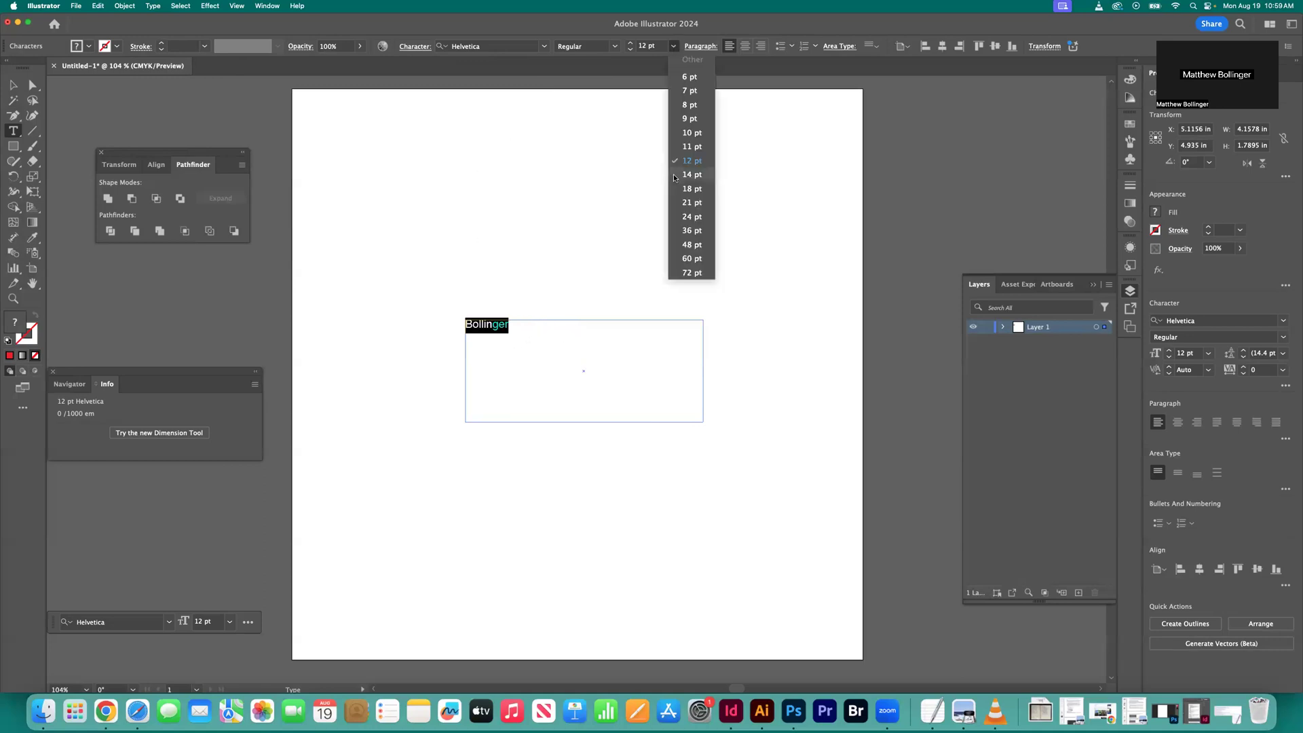
pyautogui.click(689, 203)
pyautogui.press('Escape')
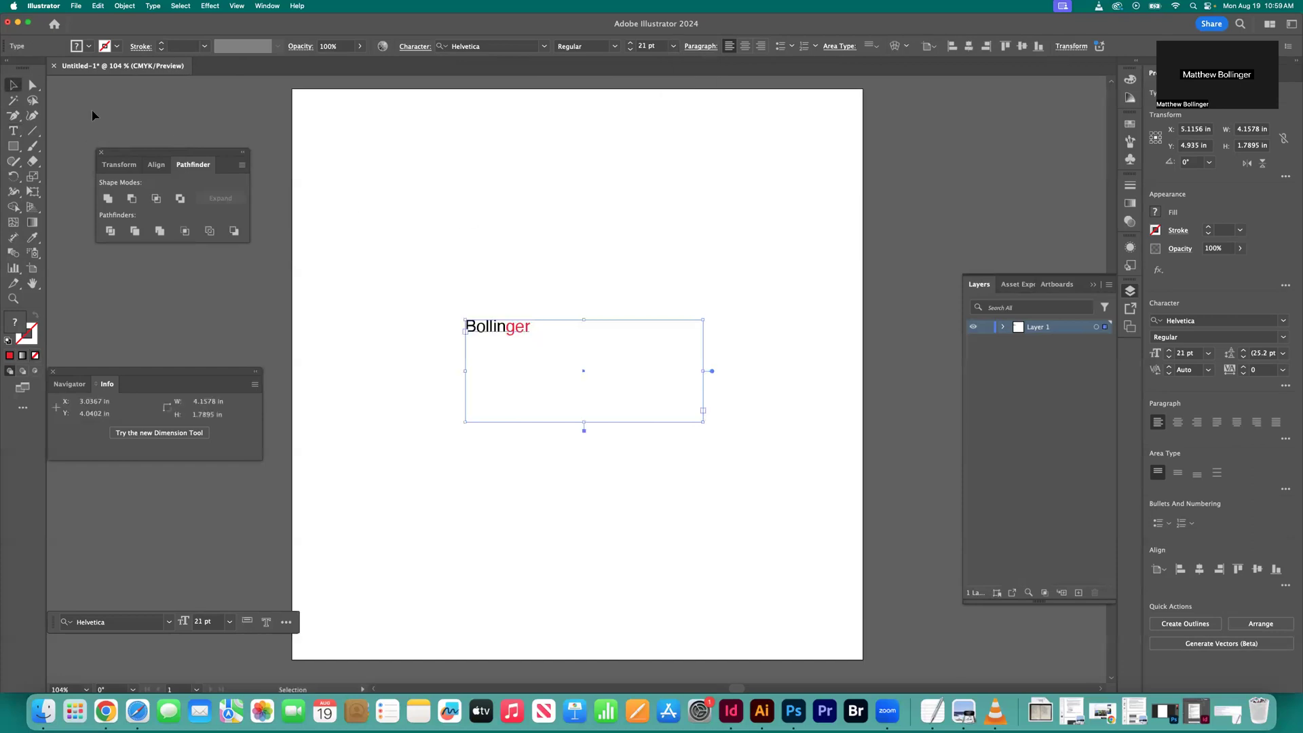
pyautogui.click(381, 227)
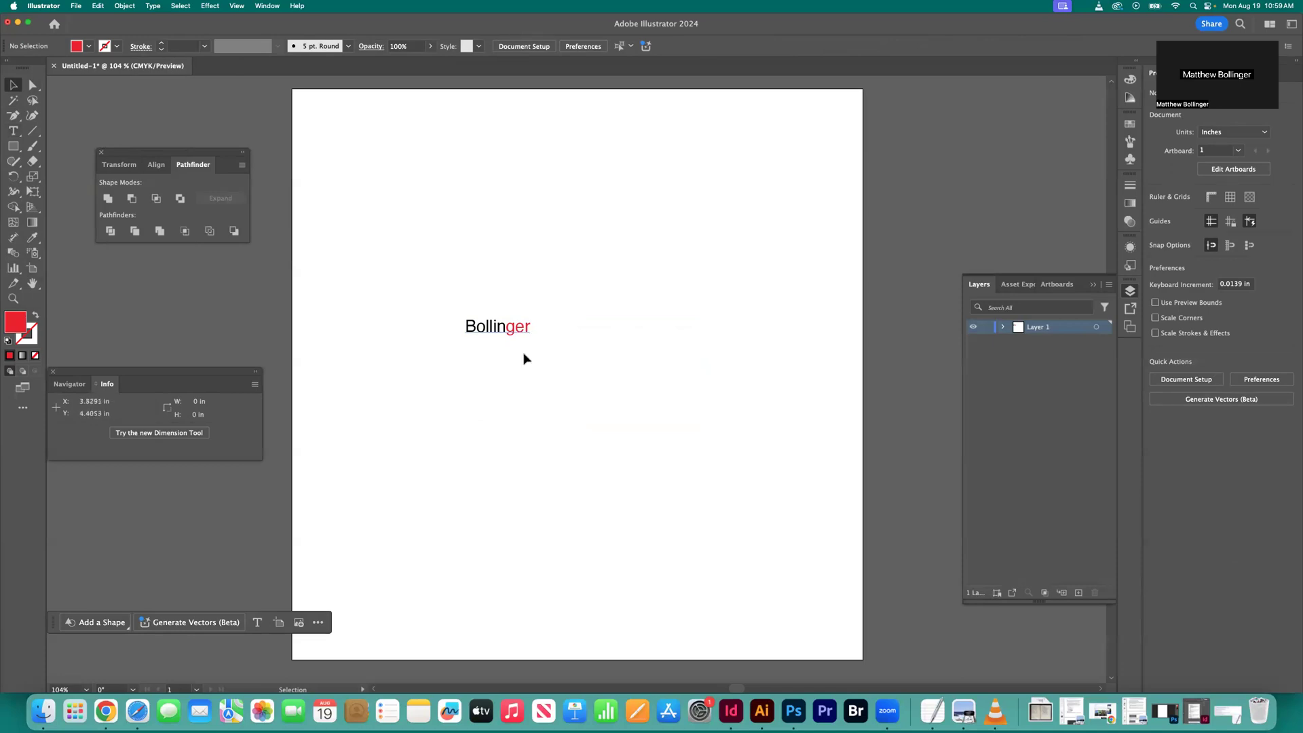
# - Switch to TextEdit and compare Quiz 0 question 8 on duplicating a shape with question 3 on copying an object
pyautogui.press('super+Tab')
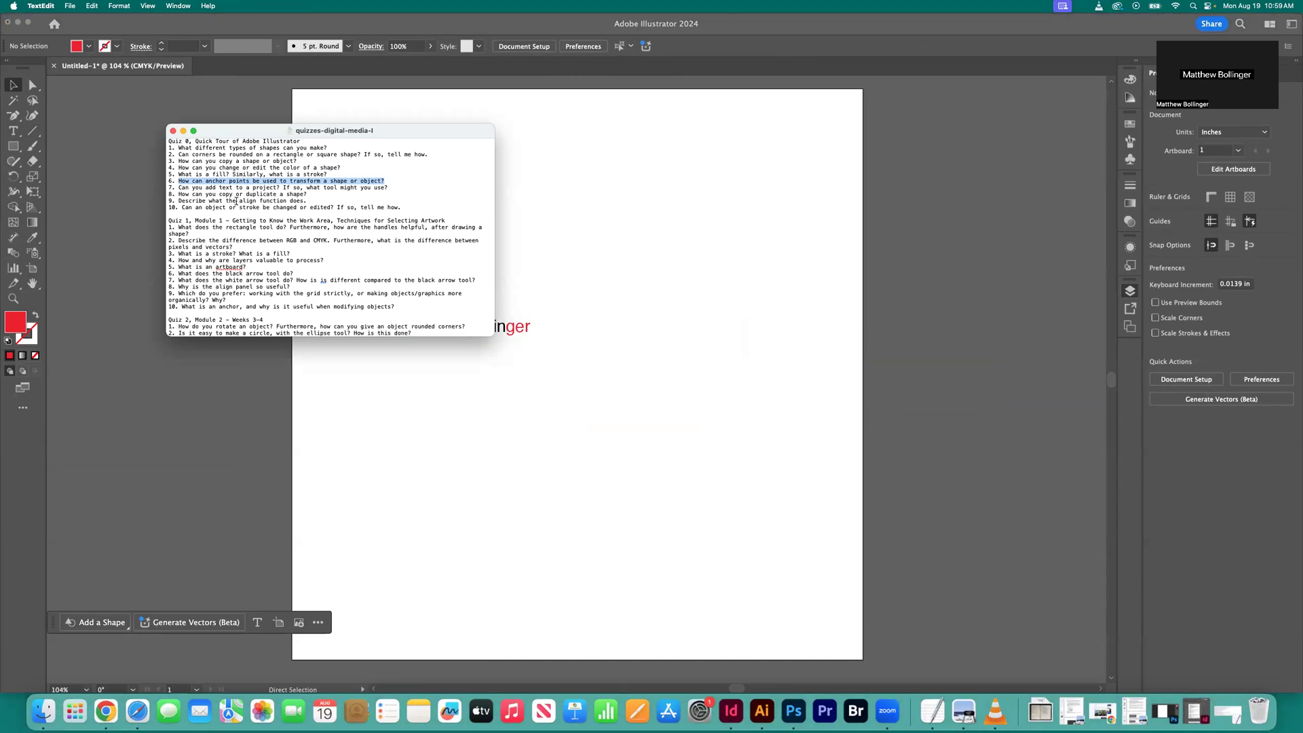
pyautogui.moveTo(308, 195); pyautogui.dragTo(181, 196)
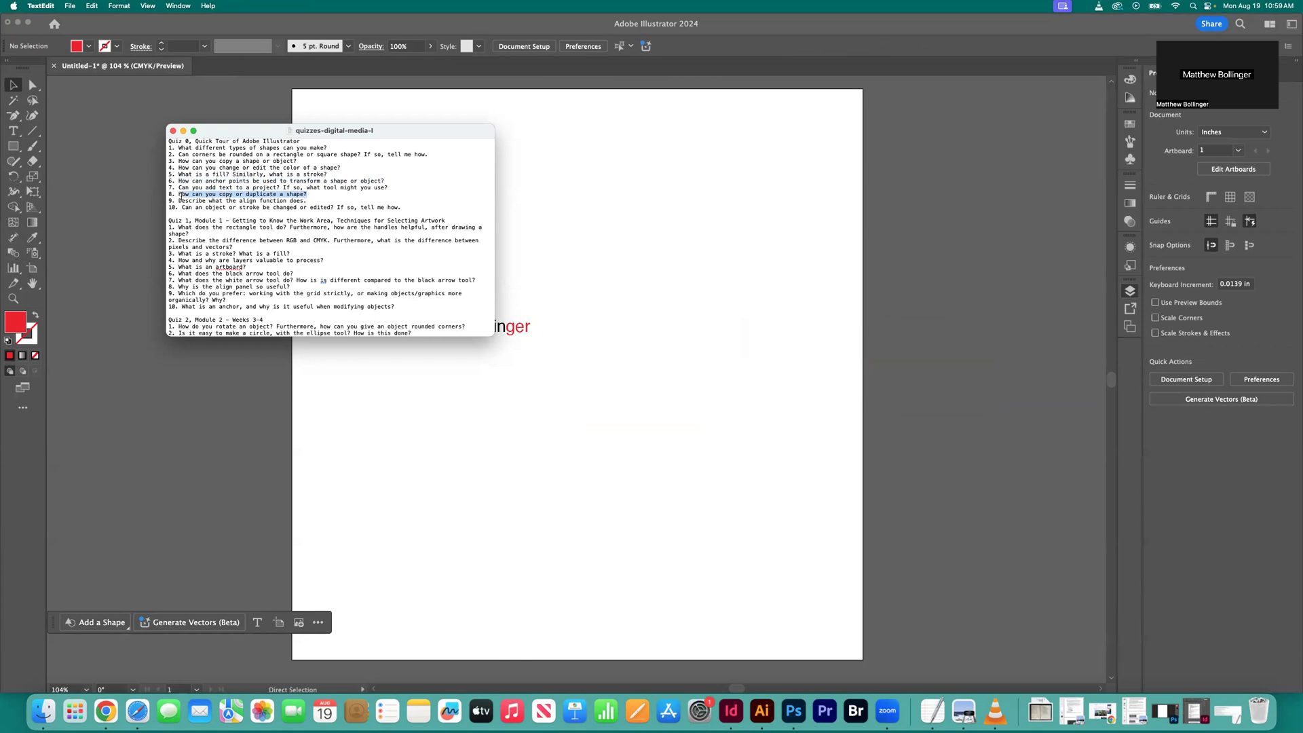
pyautogui.scroll(-1, 180, 197)
pyautogui.click(275, 186)
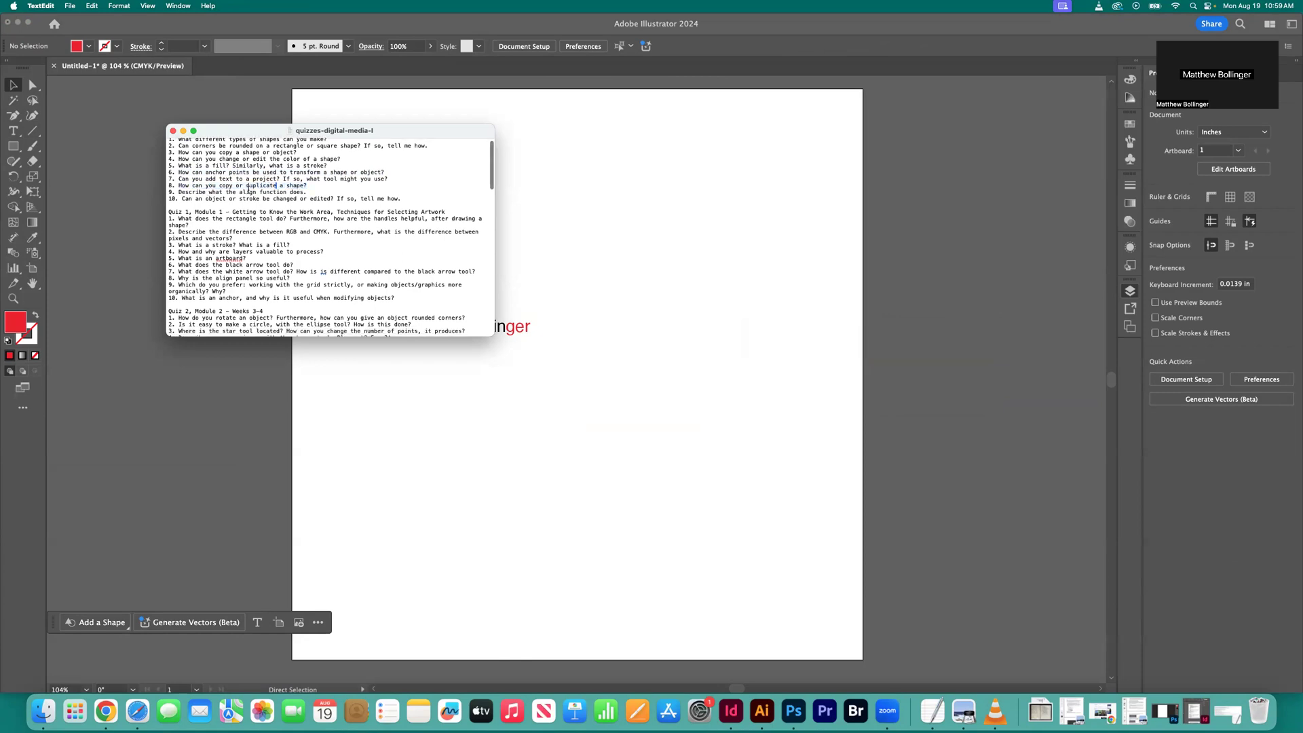
pyautogui.scroll(1, 248, 192)
pyautogui.moveTo(299, 158); pyautogui.dragTo(179, 164)
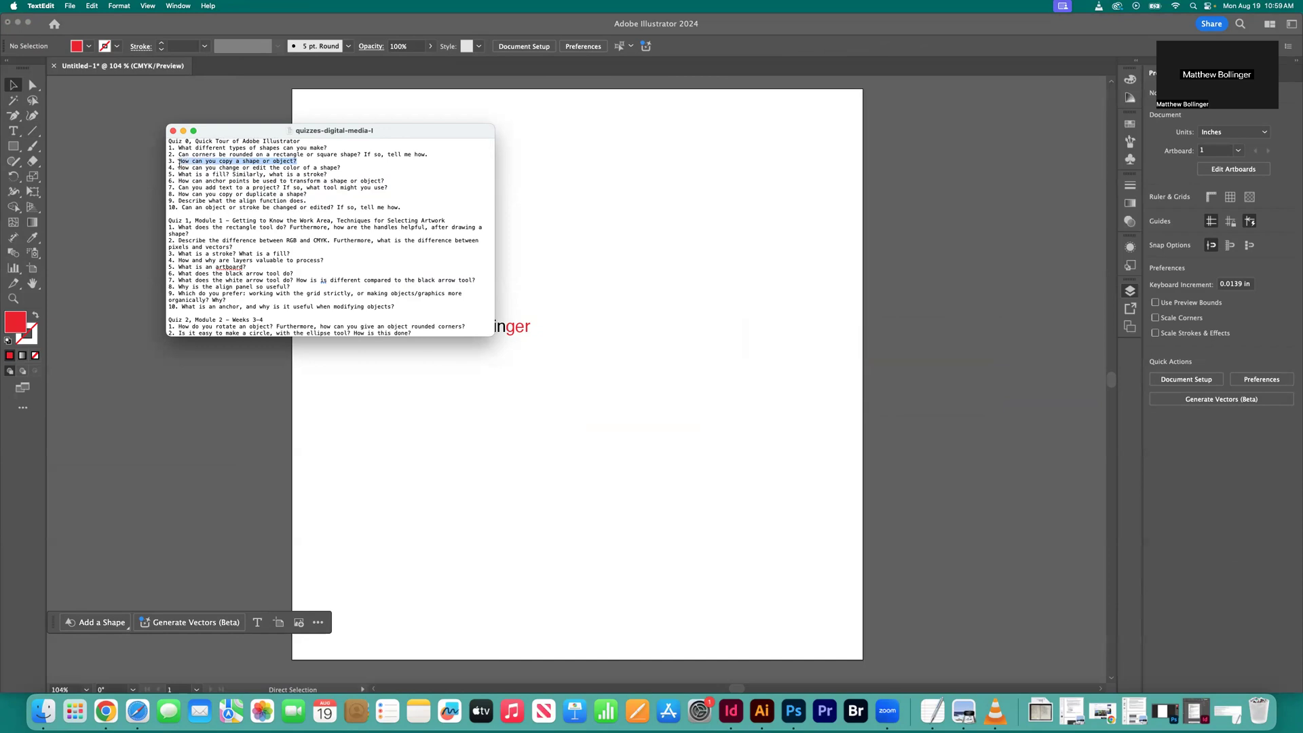
# - Highlight Quiz 0 question 8 on duplicating a shape, switch to Illustrator and delete the name text from the artboard
pyautogui.moveTo(308, 194); pyautogui.dragTo(178, 195)
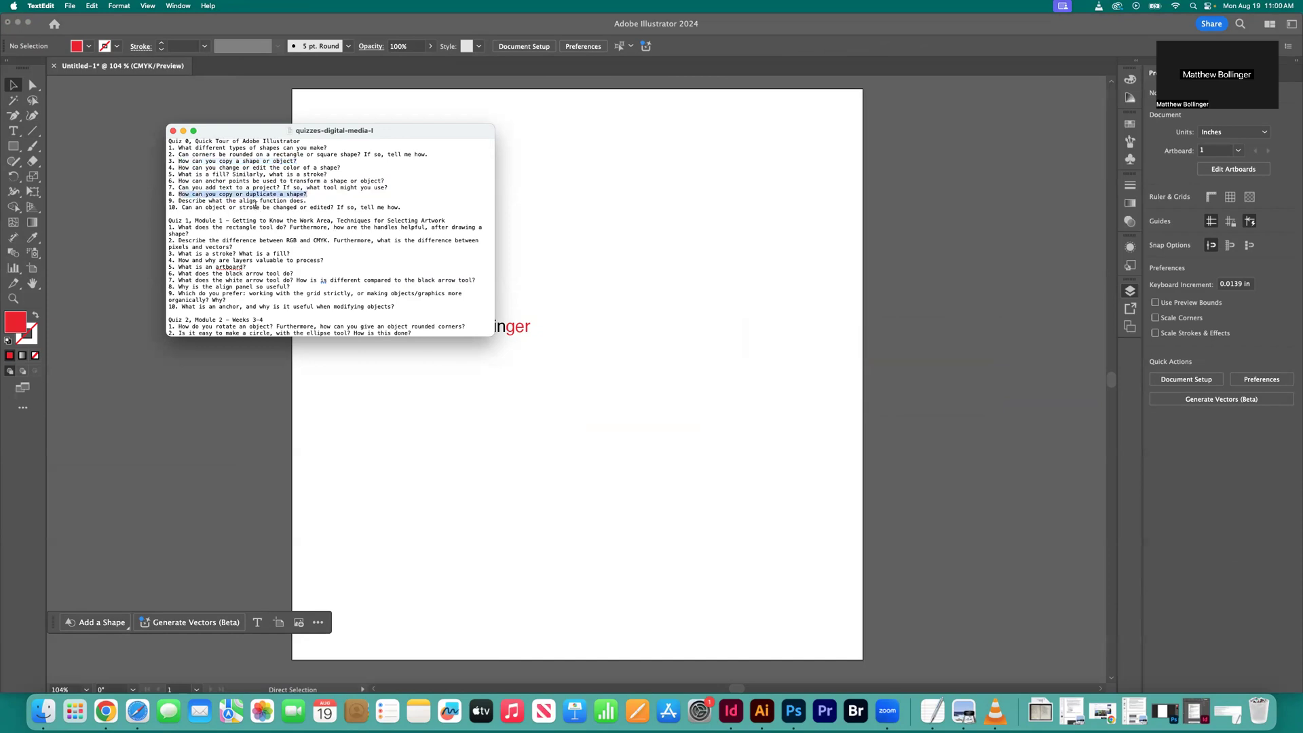
pyautogui.click(562, 274)
pyautogui.click(530, 333)
pyautogui.press('Delete')
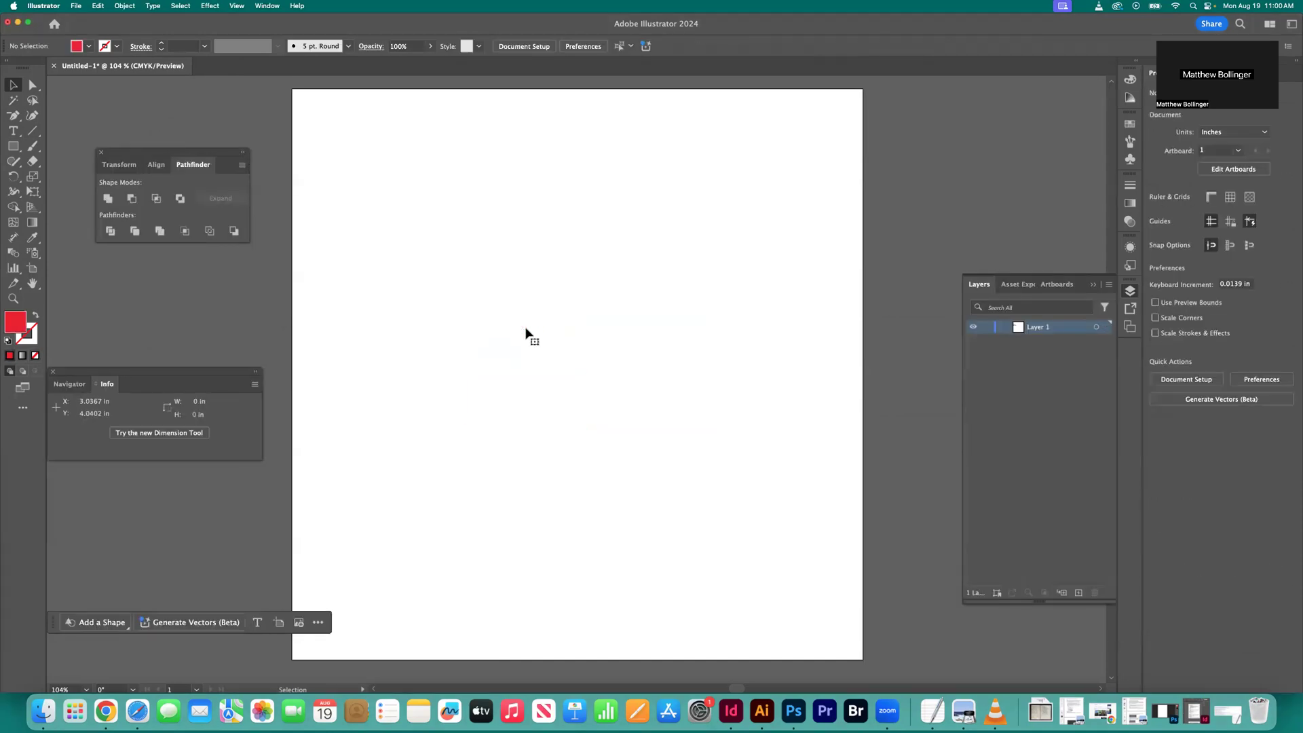
# - Draw a red square about 2.3 in wide near the middle of the artboard and deselect it
pyautogui.press('m')
pyautogui.moveTo(490, 277); pyautogui.dragTo(620, 408)
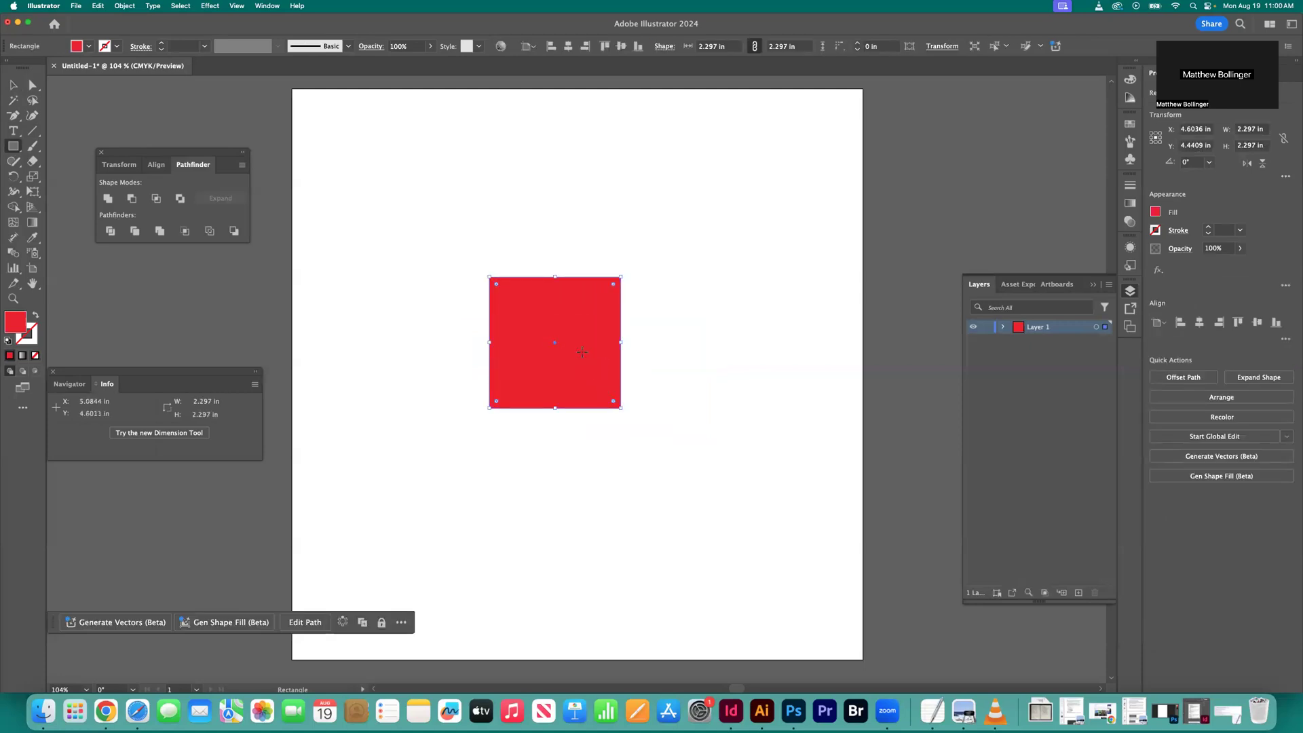
pyautogui.press('v')
pyautogui.click(419, 151)
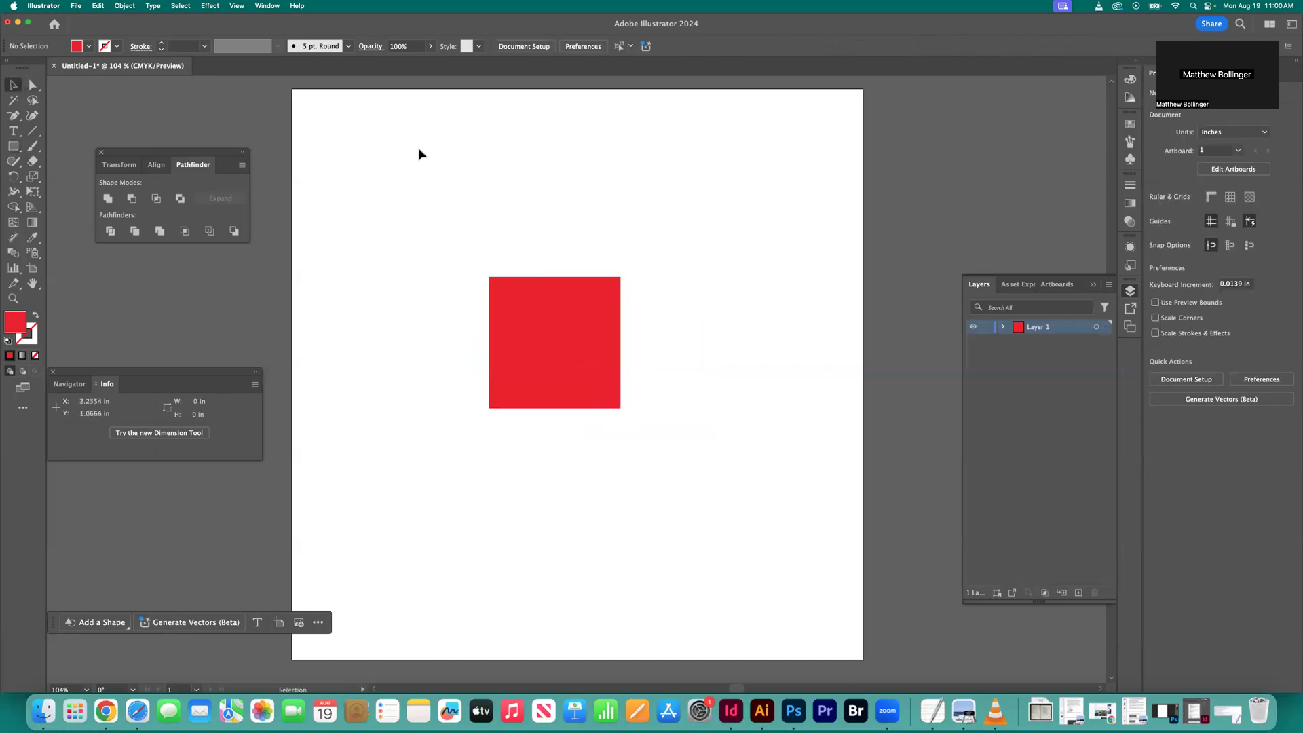
# - Move the red square toward the artboard's upper left, duplicate it by copy and paste, and place the copy just right of the original
pyautogui.moveTo(562, 340); pyautogui.dragTo(514, 253)
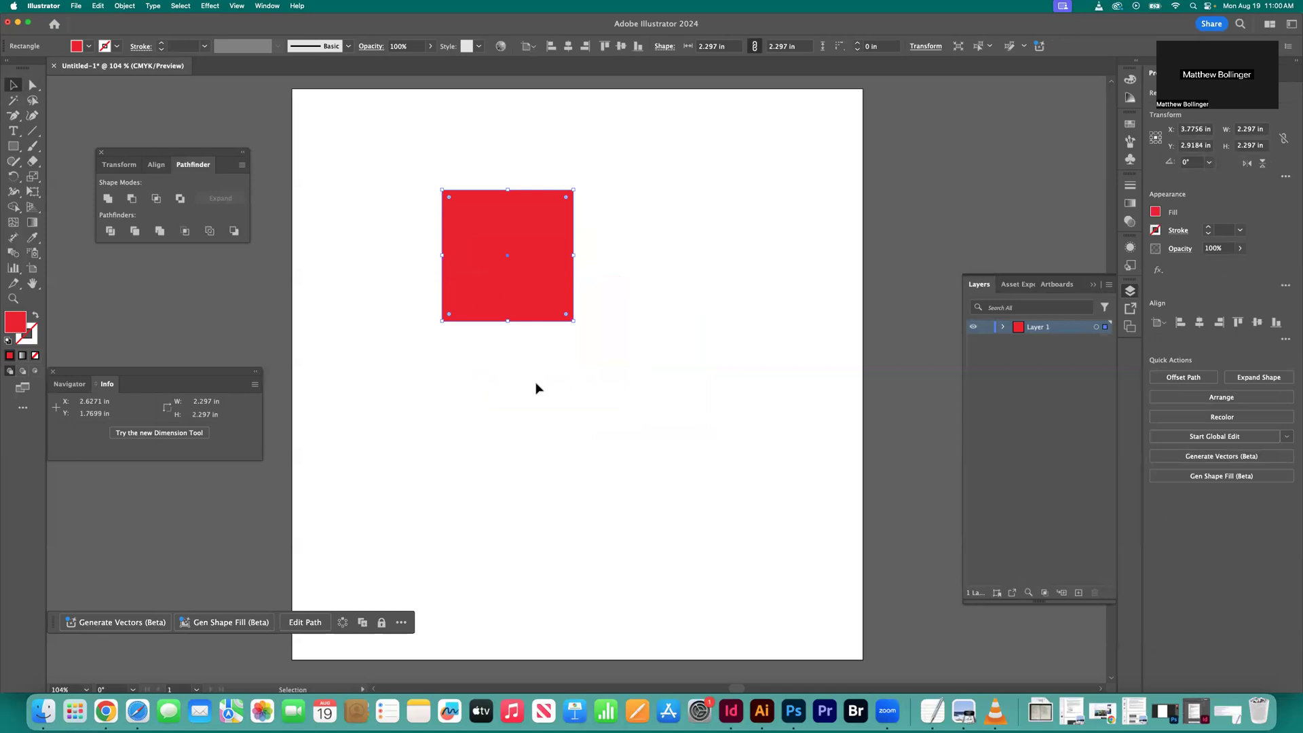
pyautogui.press('super+c')
pyautogui.press('super+v')
pyautogui.moveTo(572, 337); pyautogui.dragTo(628, 242)
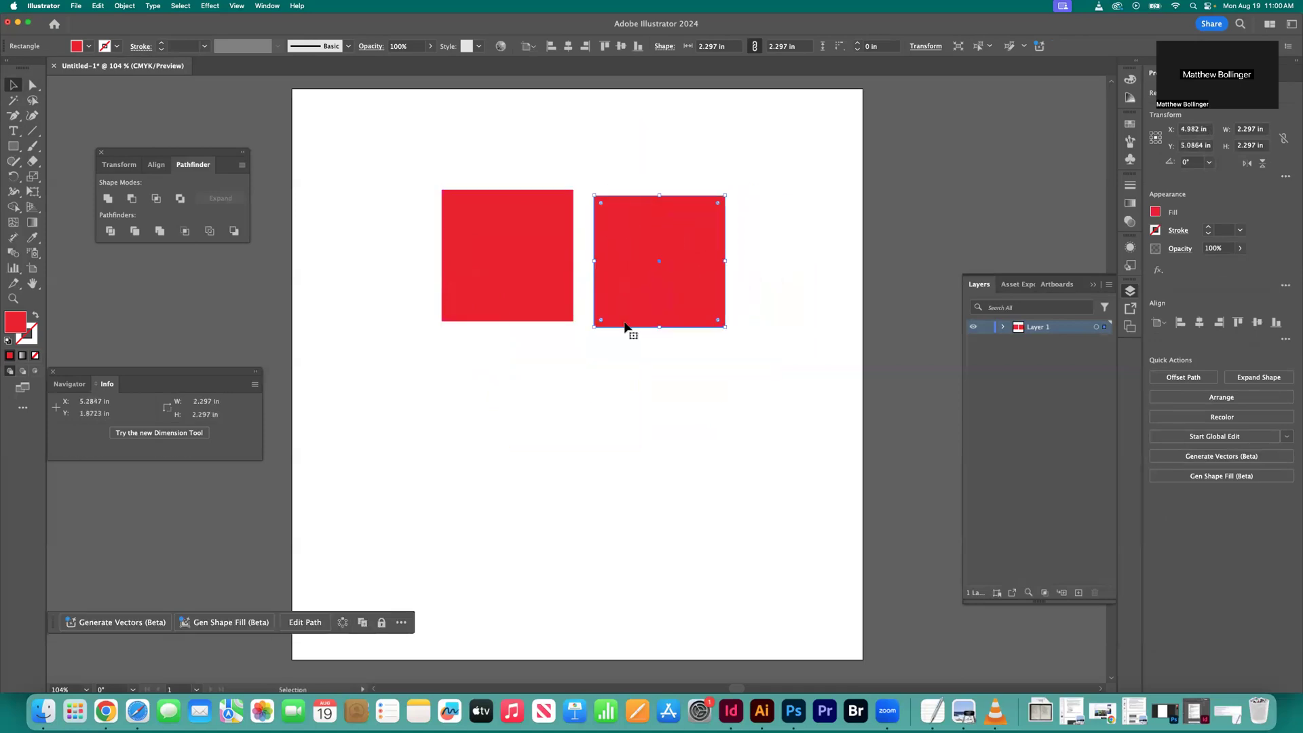
pyautogui.click(636, 378)
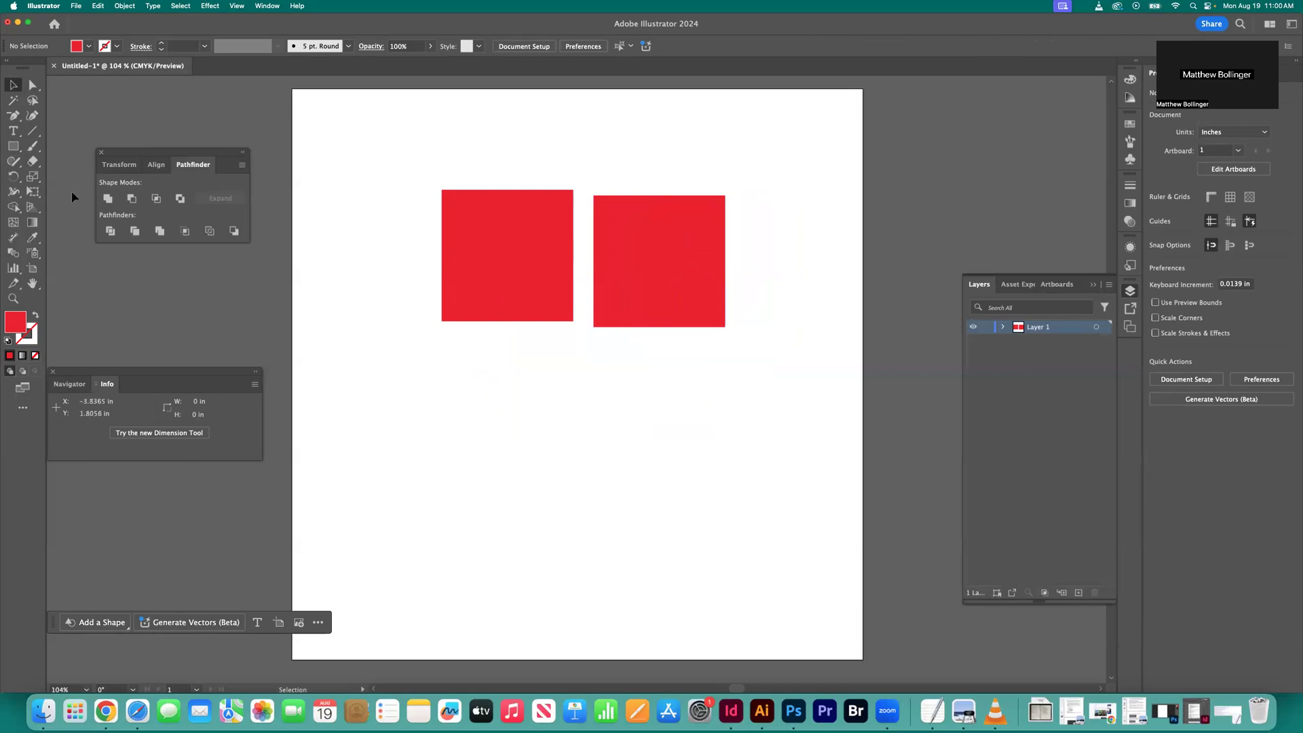
# - Check the quiz questions in TextEdit, return to Illustrator and stagger the two red squares at different heights on the artboard's left half
pyautogui.press('super+Tab')
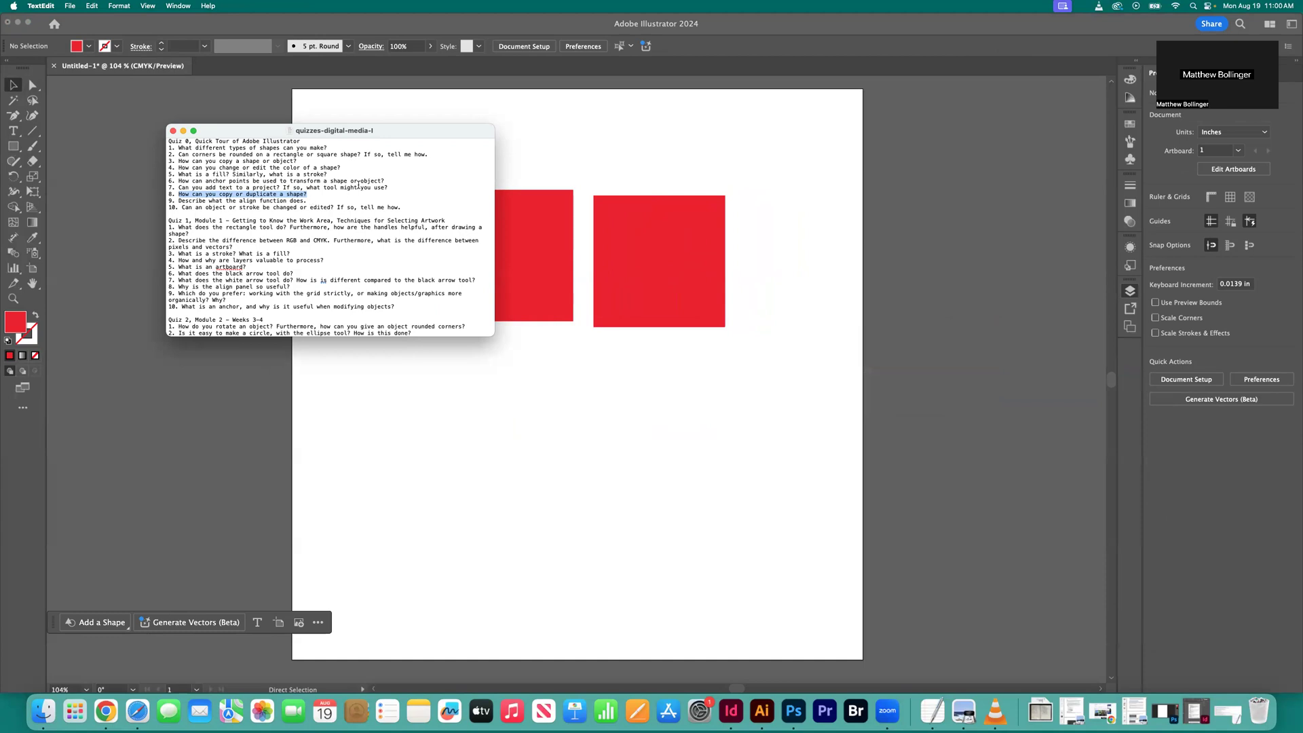
pyautogui.click(424, 145)
pyautogui.moveTo(498, 227); pyautogui.dragTo(385, 288)
pyautogui.moveTo(597, 221); pyautogui.dragTo(495, 198)
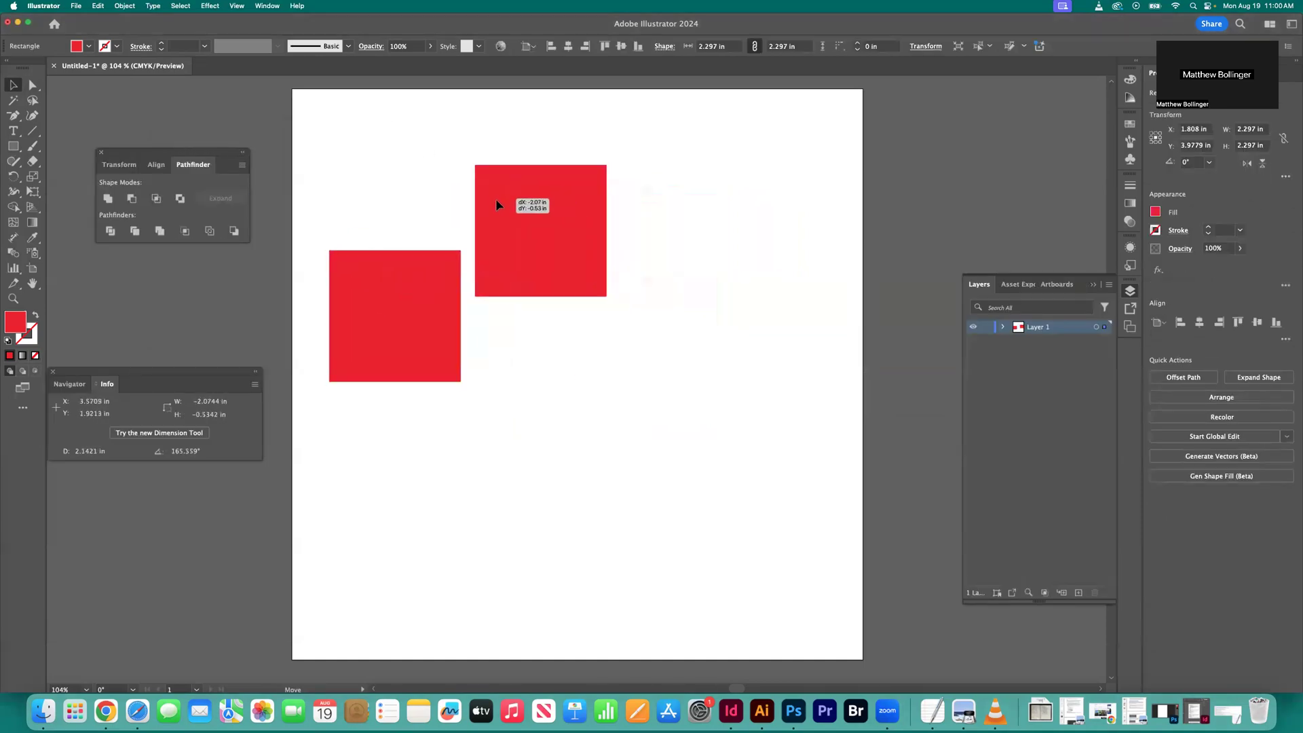
# - Select both red squares, copy and paste them, and place the duplicated pair to the right, centered at about X 6.8 in, Y 4.4 in
pyautogui.moveTo(551, 414); pyautogui.dragTo(422, 258)
pyautogui.click(562, 479)
pyautogui.moveTo(551, 448); pyautogui.dragTo(430, 239)
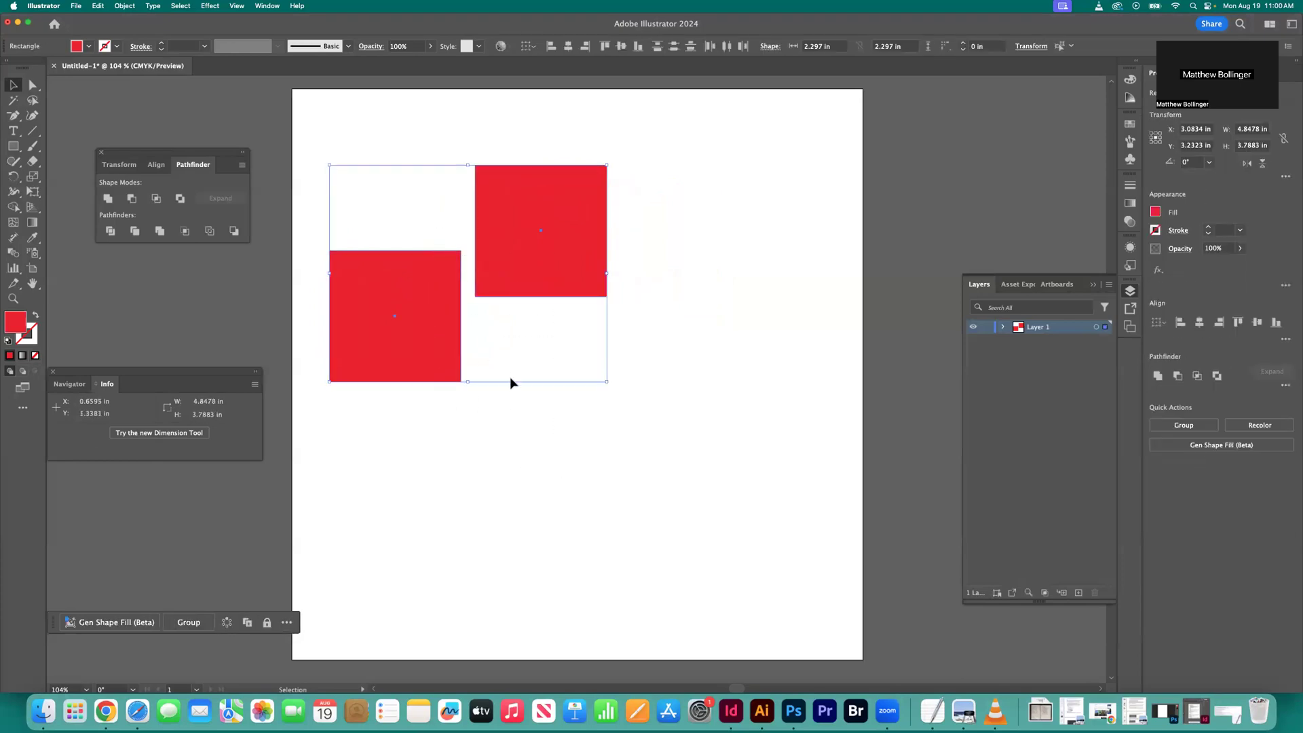
pyautogui.hotkey('ctrl', 'c')
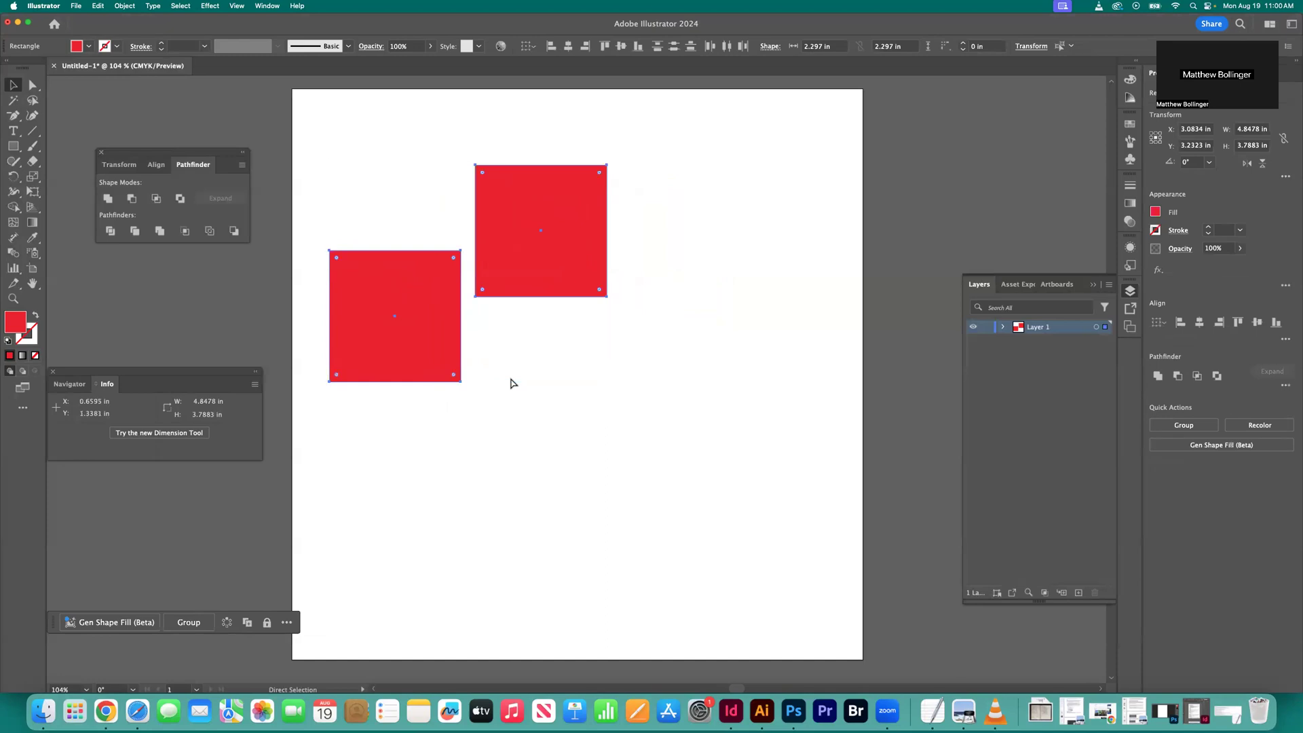
pyautogui.hotkey('ctrl', 'v')
pyautogui.moveTo(505, 408); pyautogui.dragTo(609, 369)
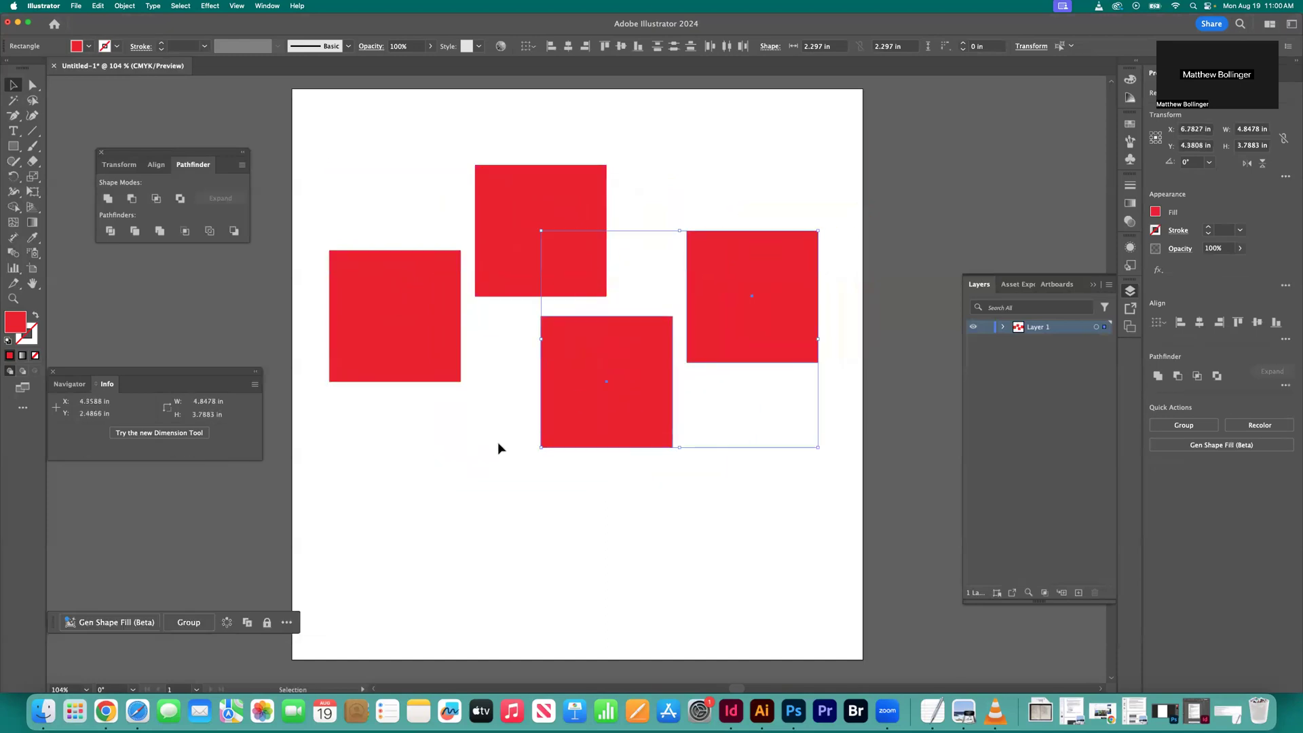
pyautogui.click(498, 443)
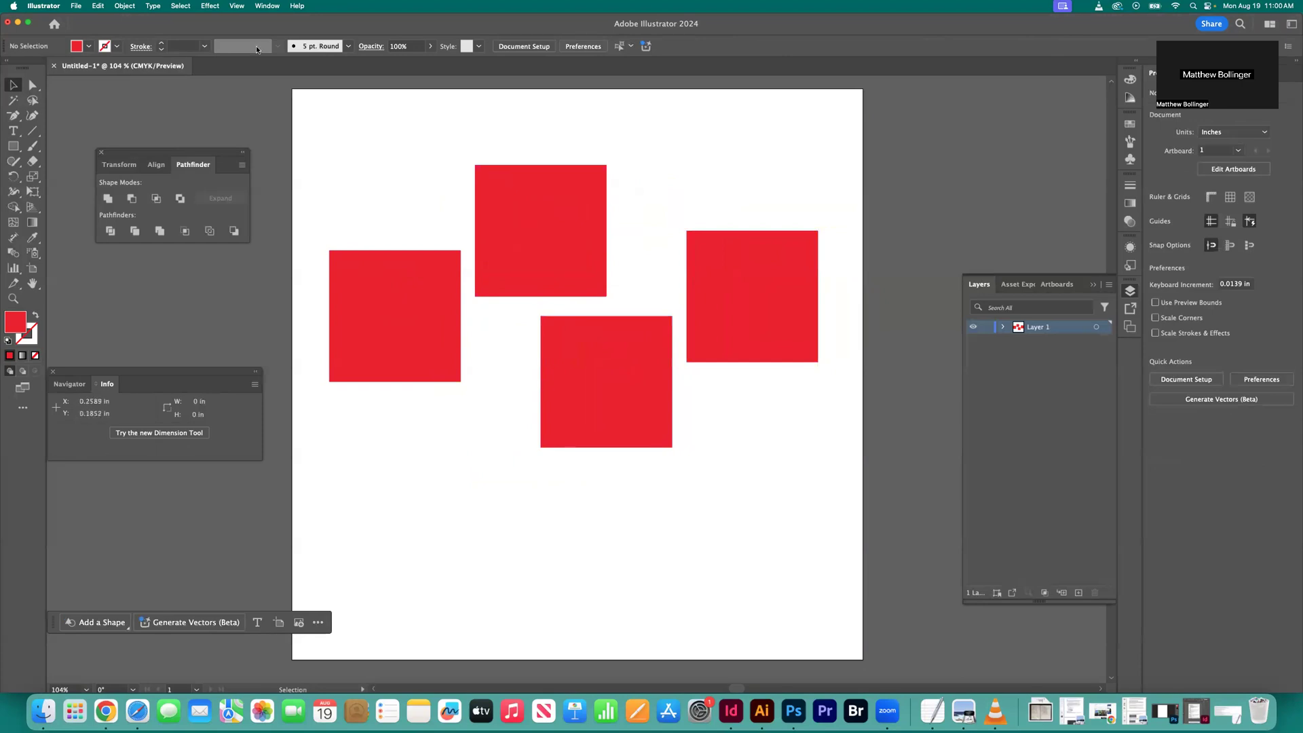
# - Show the Align options and move their floating panel beside the artboard's lower-left area
pyautogui.click(265, 6)
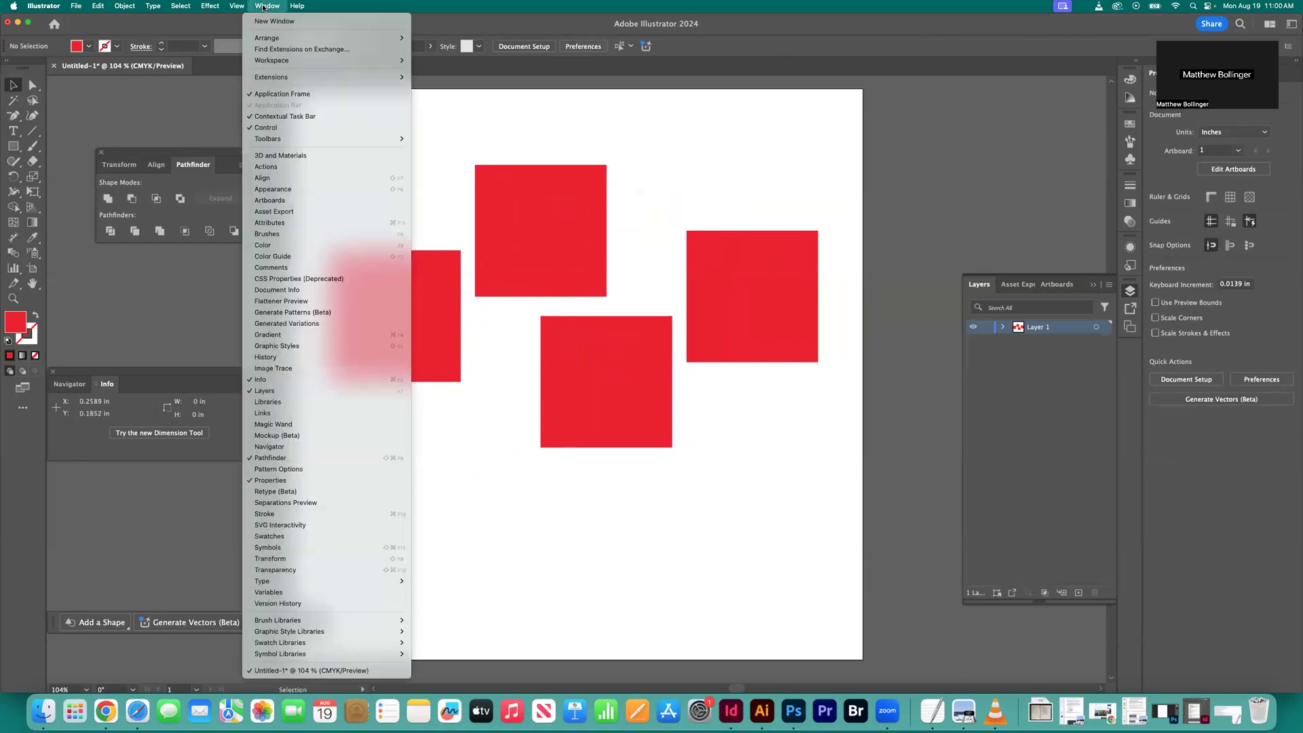
pyautogui.click(313, 179)
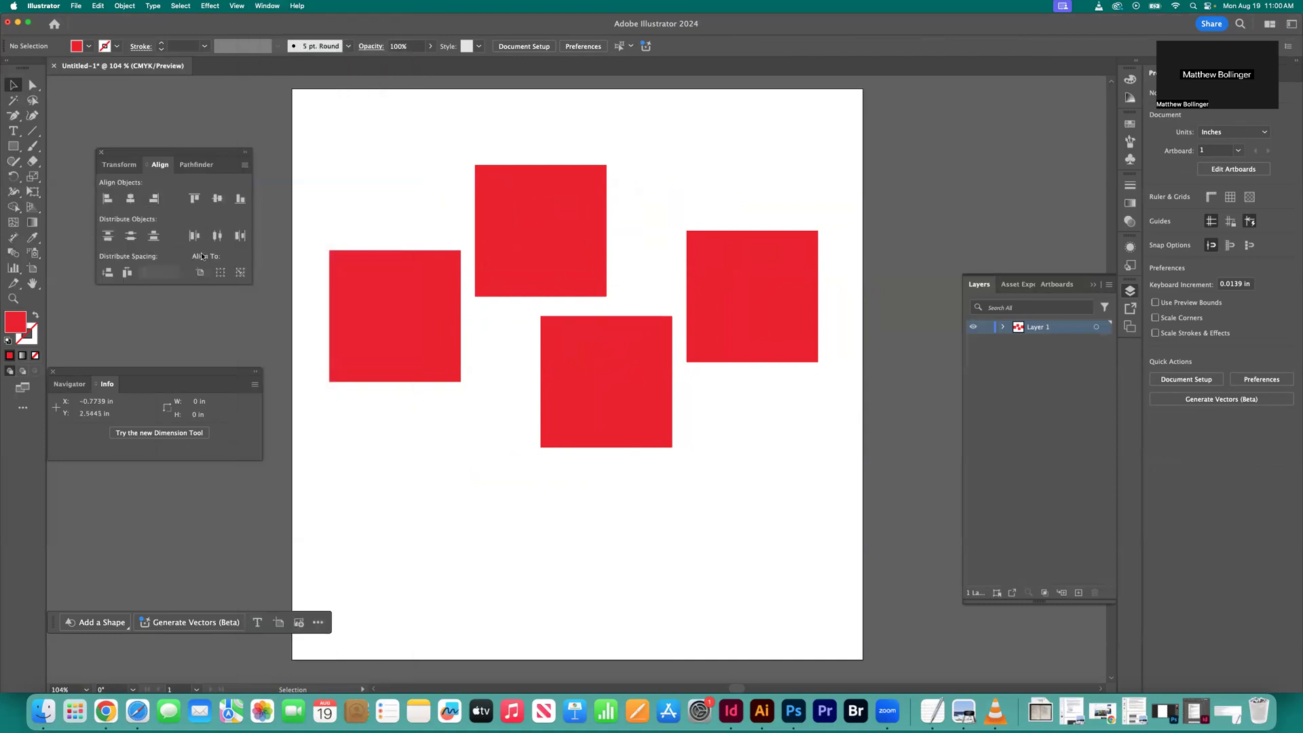
pyautogui.moveTo(154, 151); pyautogui.dragTo(258, 446)
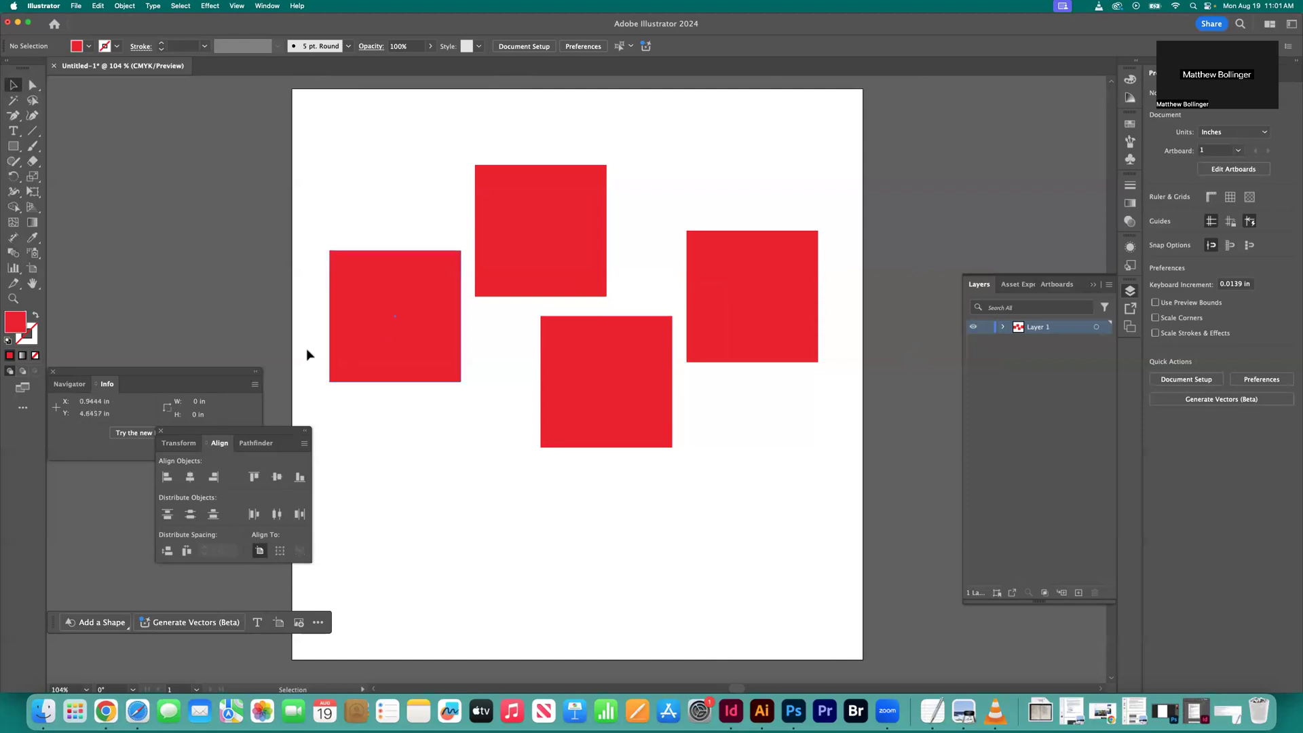
# - Select all four red squares together
pyautogui.moveTo(296, 308); pyautogui.dragTo(597, 454)
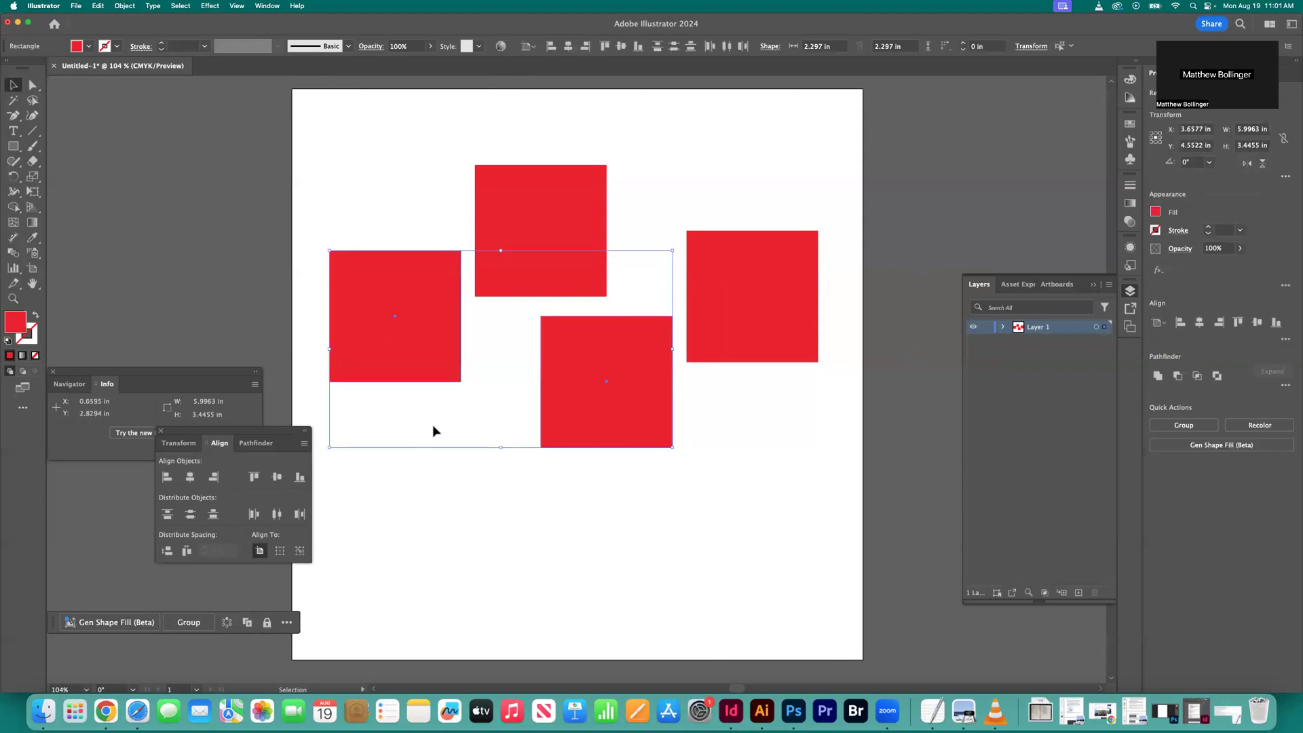
pyautogui.click(481, 483)
pyautogui.moveTo(296, 288); pyautogui.dragTo(684, 358)
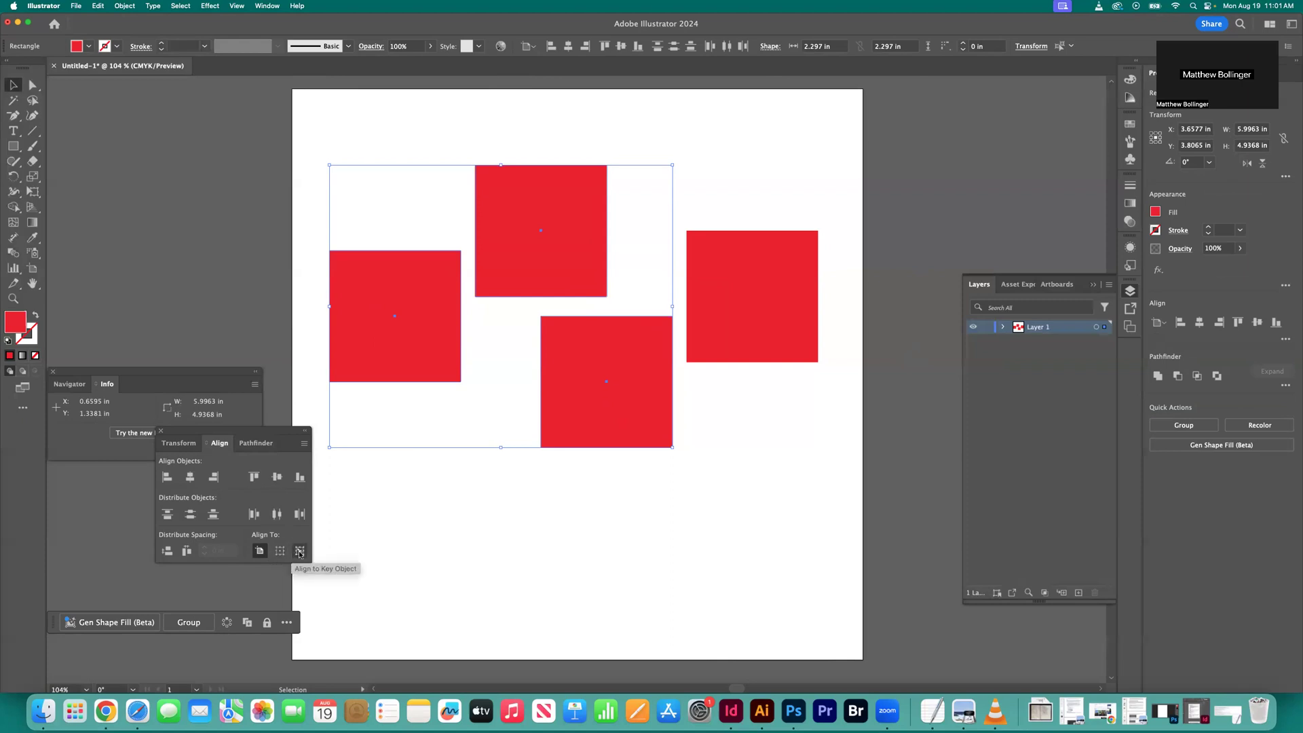
pyautogui.click(308, 235)
pyautogui.moveTo(260, 195); pyautogui.dragTo(773, 416)
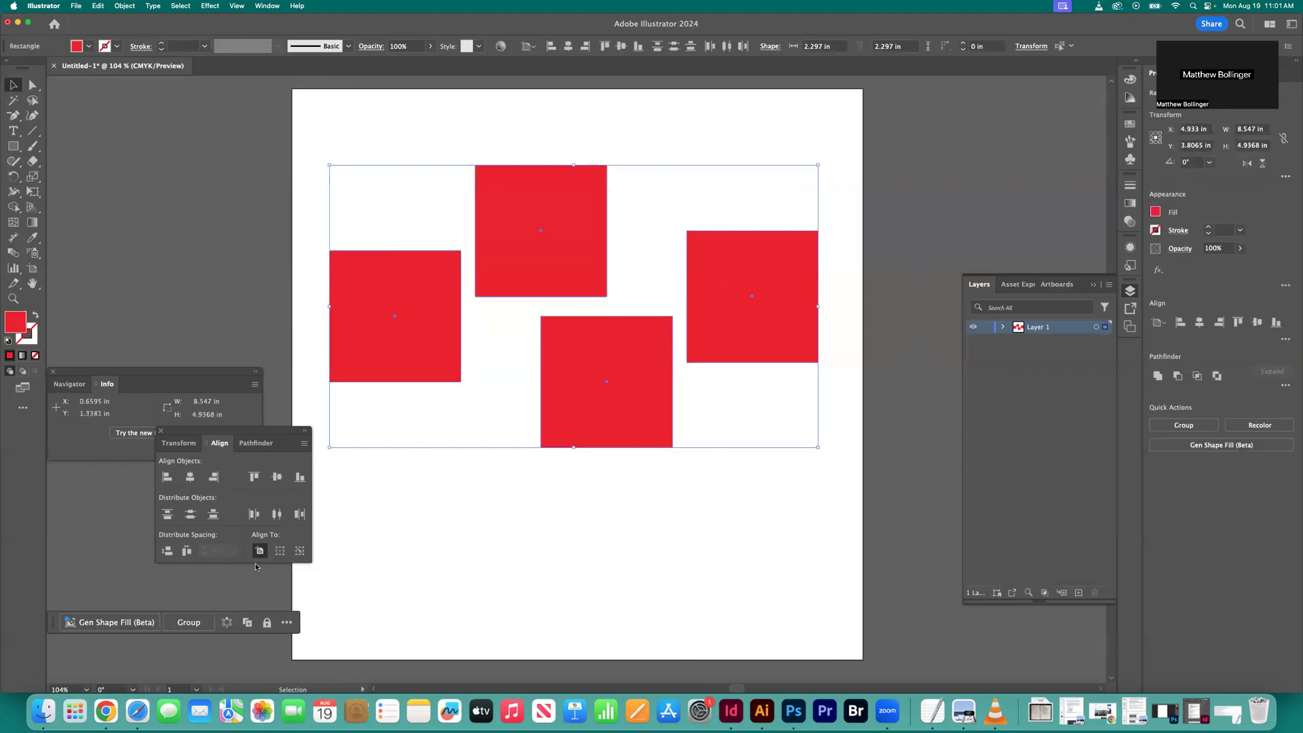
# - Try aligning the four squares to the artboard's left edge with Align to Artboard, and undo the alignment
pyautogui.click(279, 551)
pyautogui.click(264, 553)
pyautogui.click(166, 478)
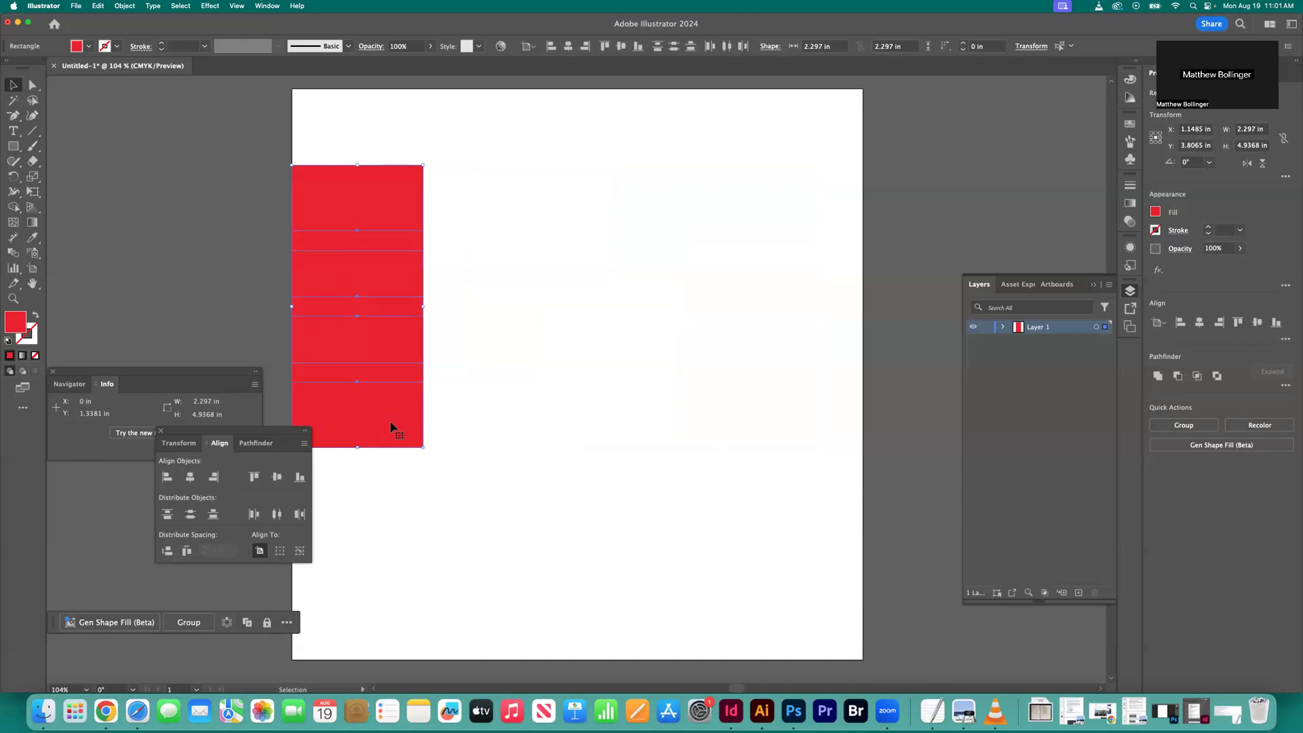
pyautogui.press('super+z')
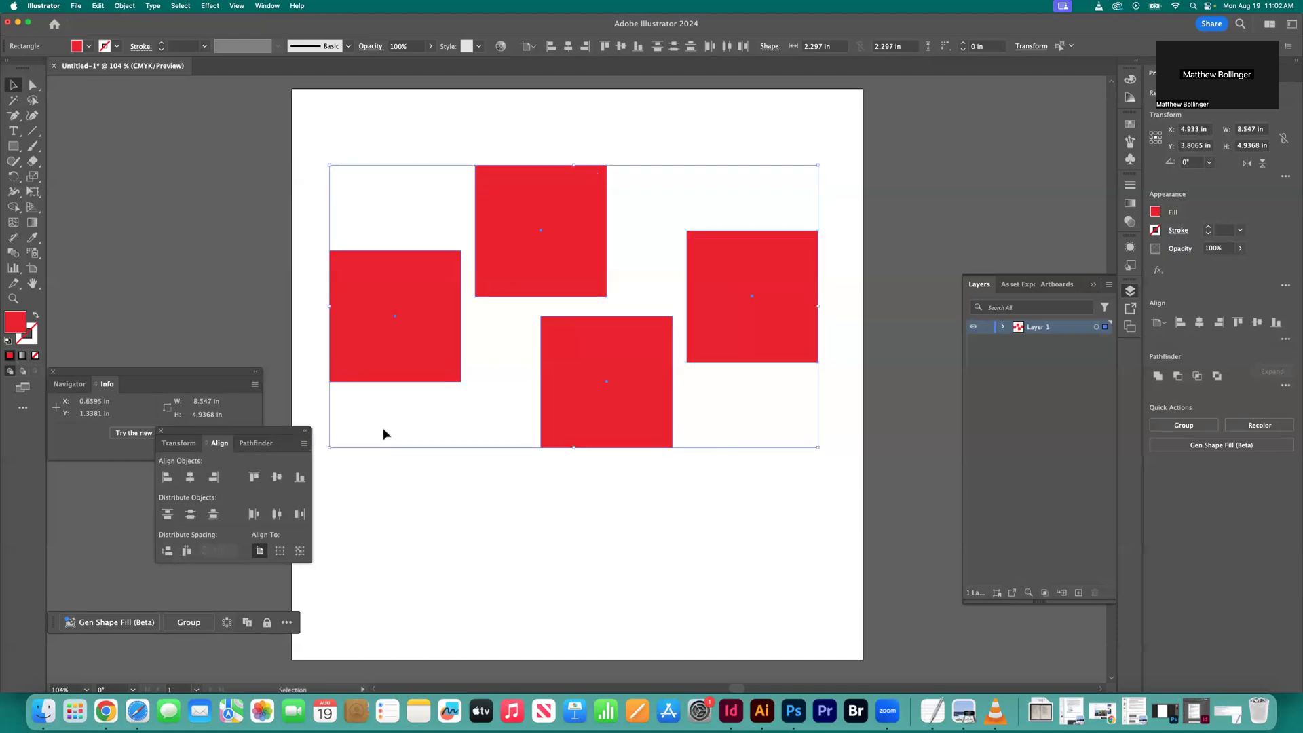
# - With Align to Selection, try centering the four squares horizontally and vertically in turn, undoing each alignment
pyautogui.click(279, 552)
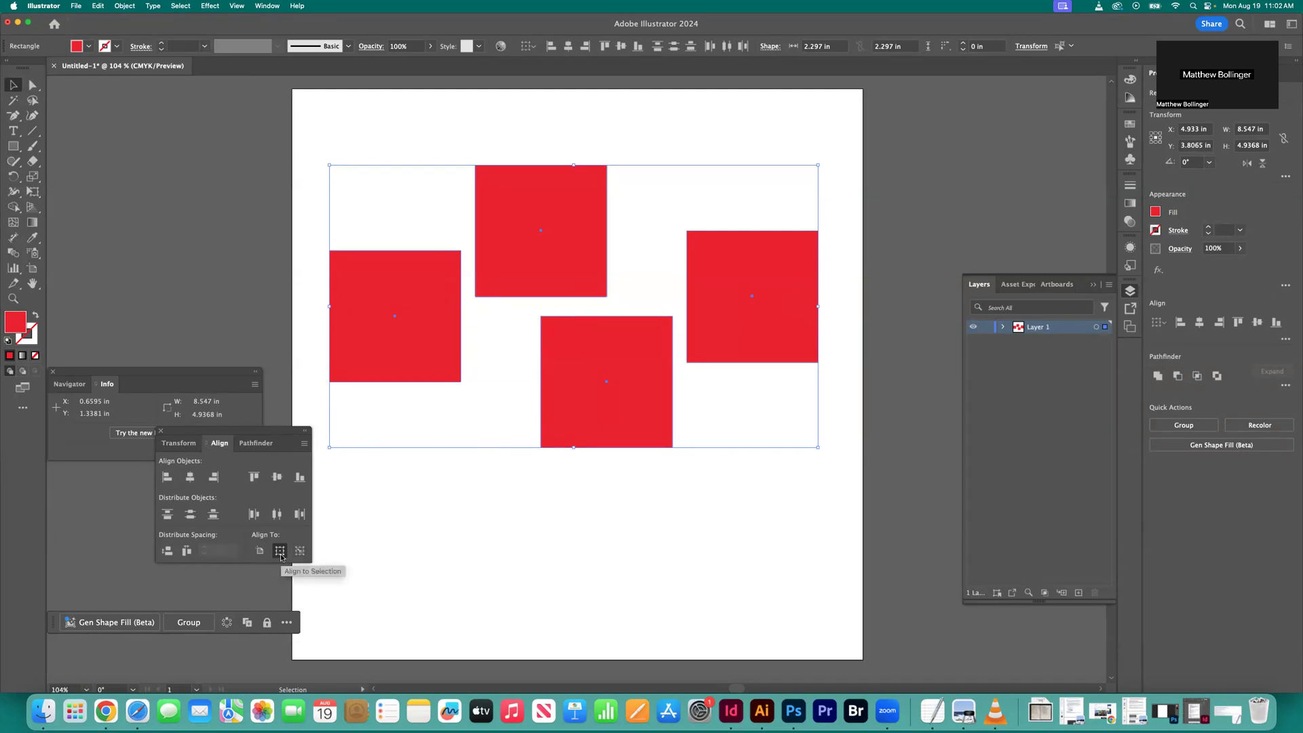
pyautogui.click(190, 478)
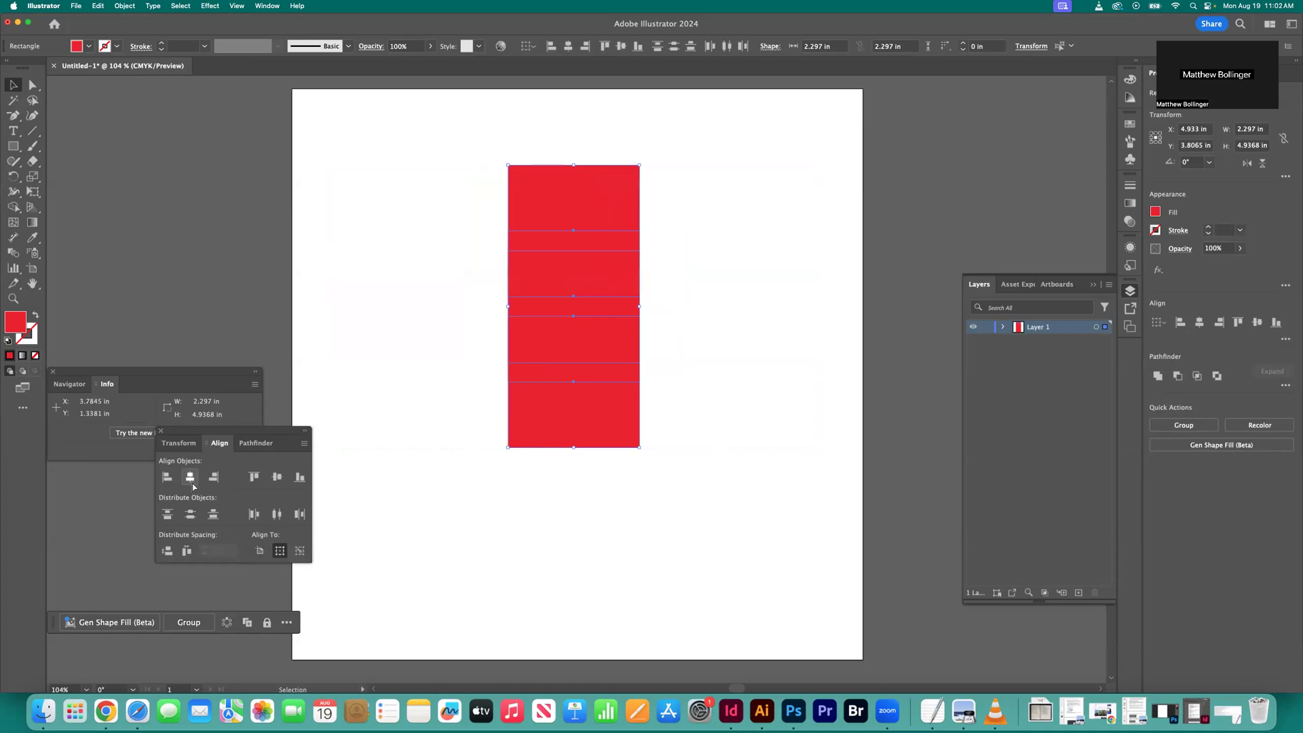
pyautogui.press('super+z')
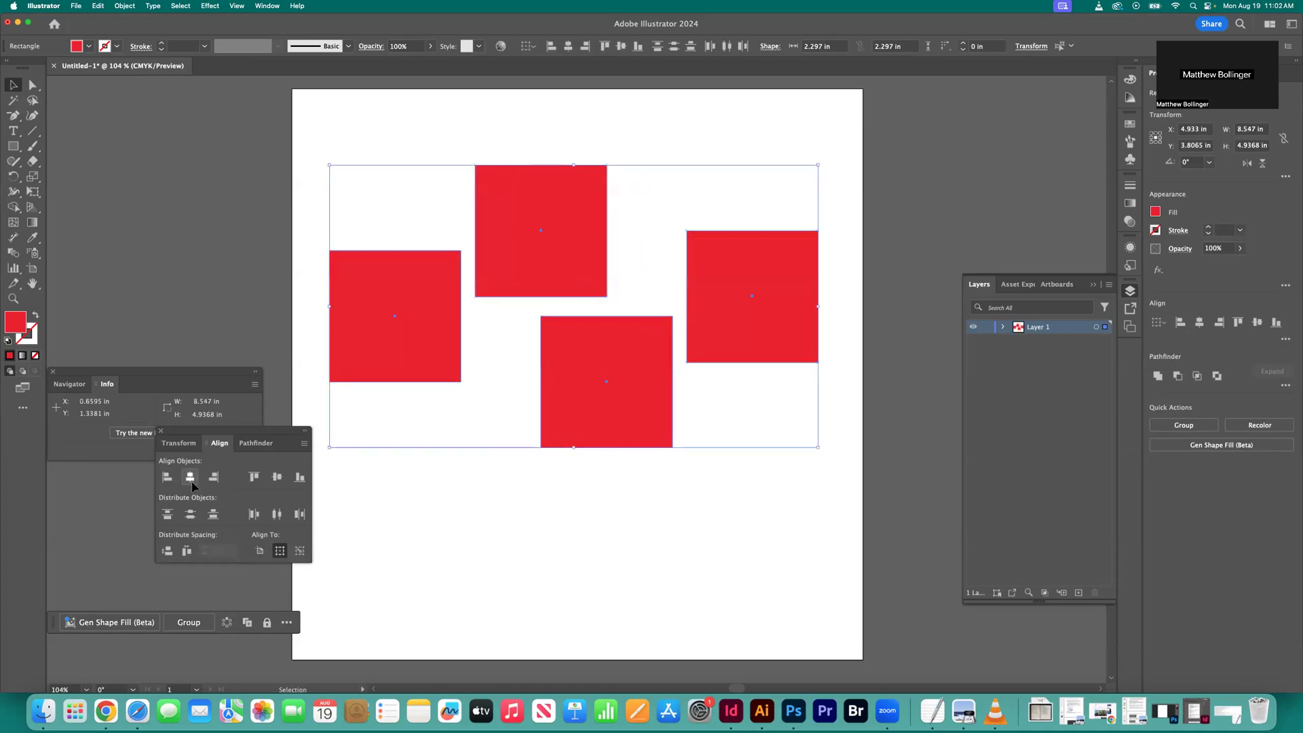
pyautogui.click(275, 478)
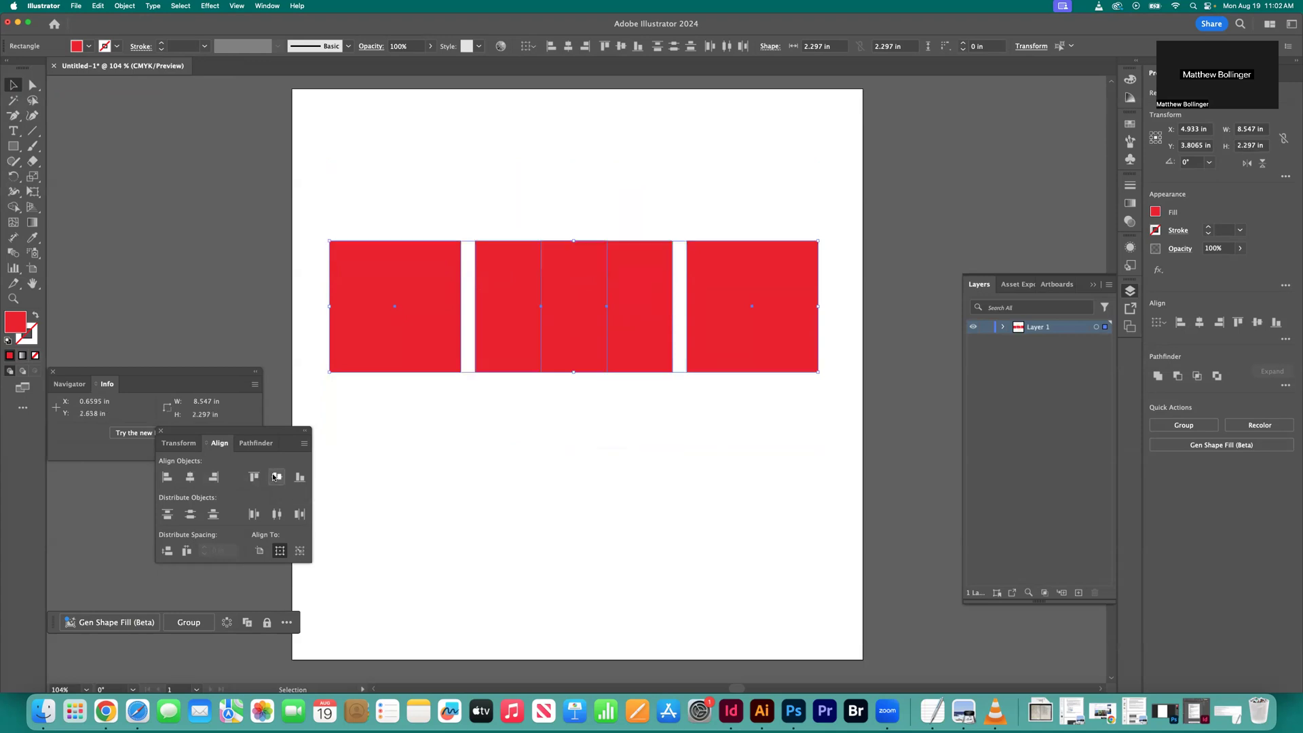
pyautogui.press('super+z')
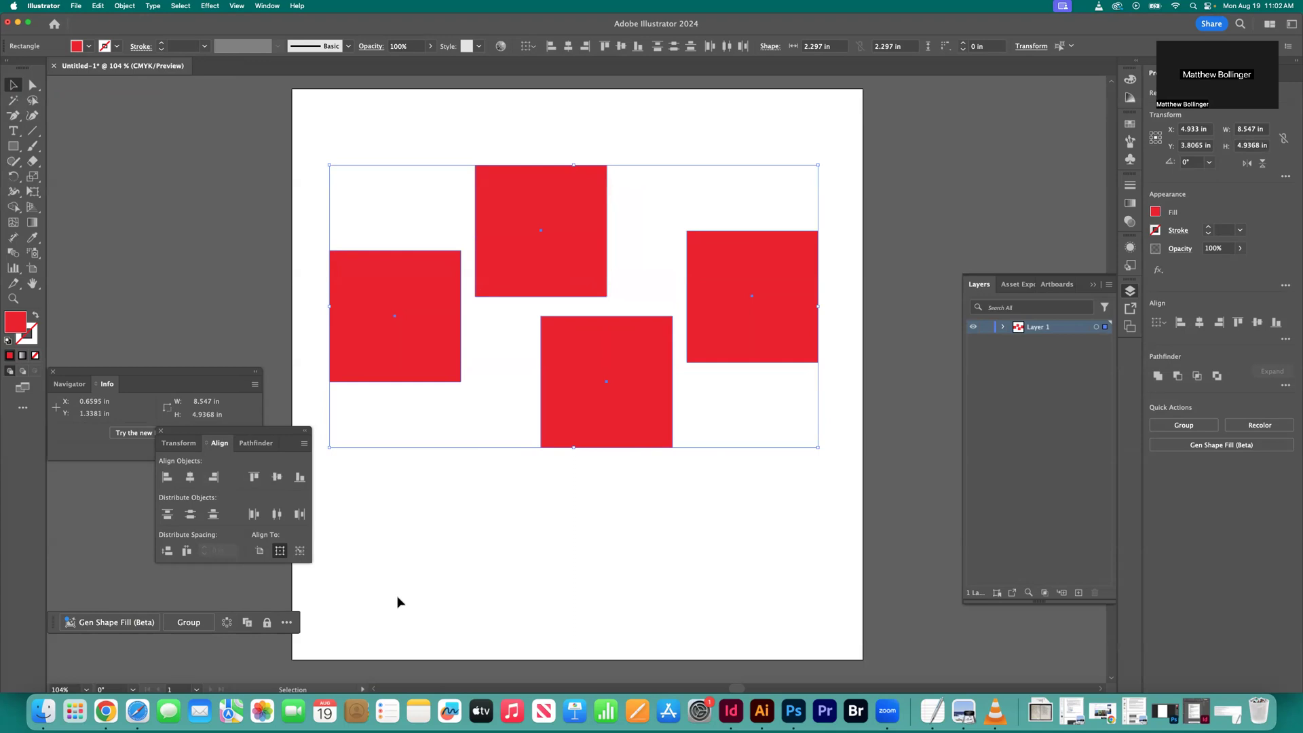
# - Switch to Align to Key Object, make the topmost square the key object and align the squares to its vertical center
pyautogui.click(301, 553)
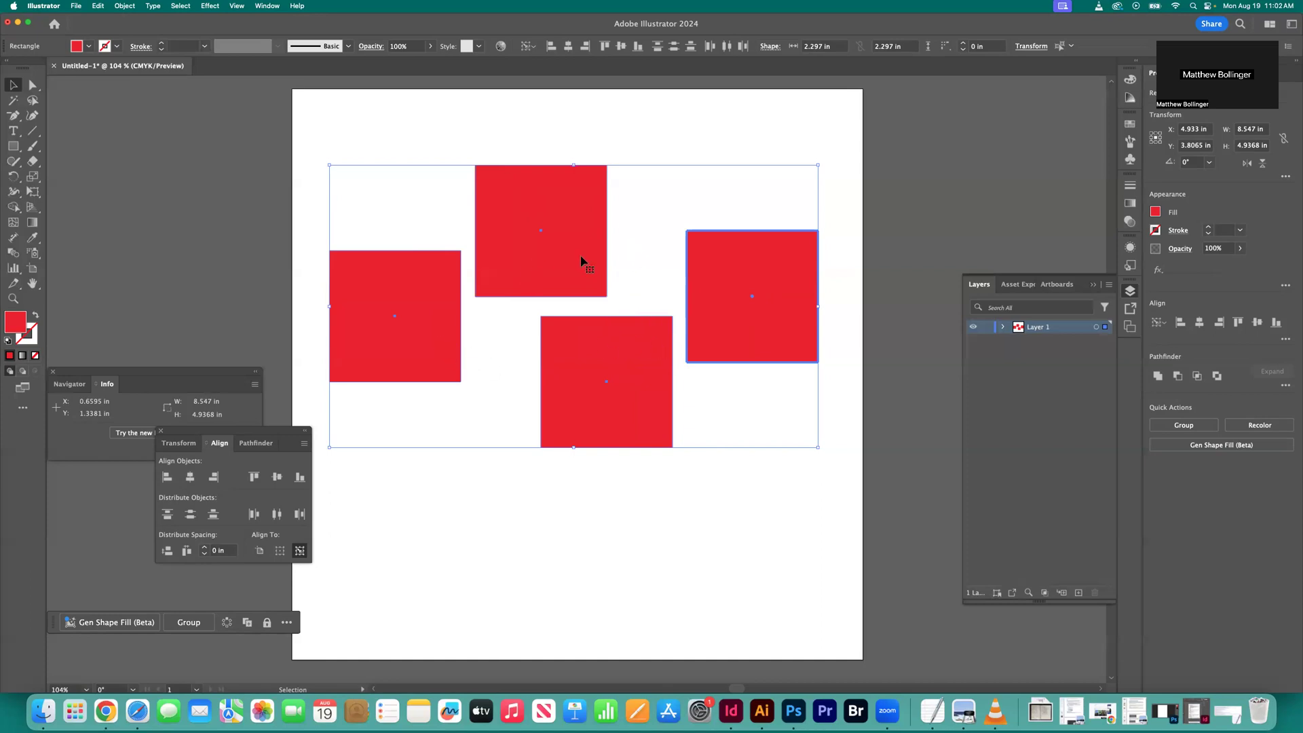
pyautogui.click(585, 219)
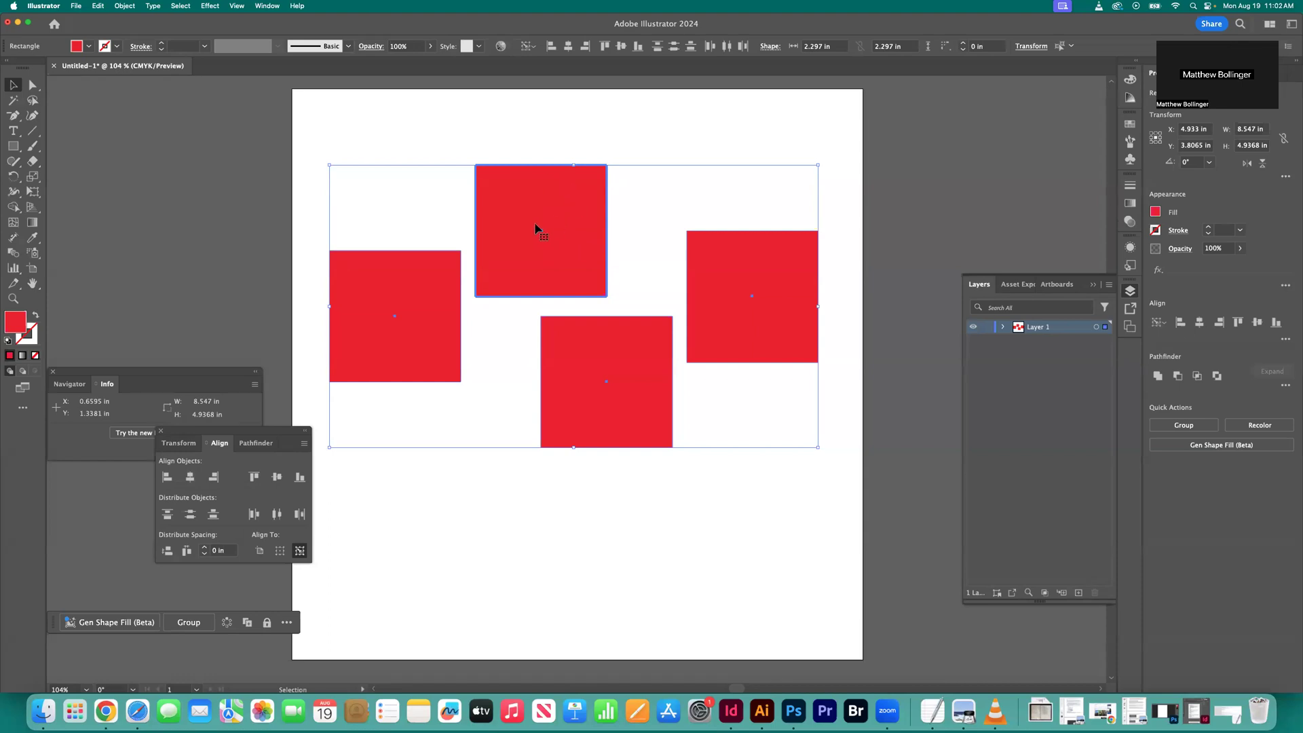
pyautogui.click(277, 477)
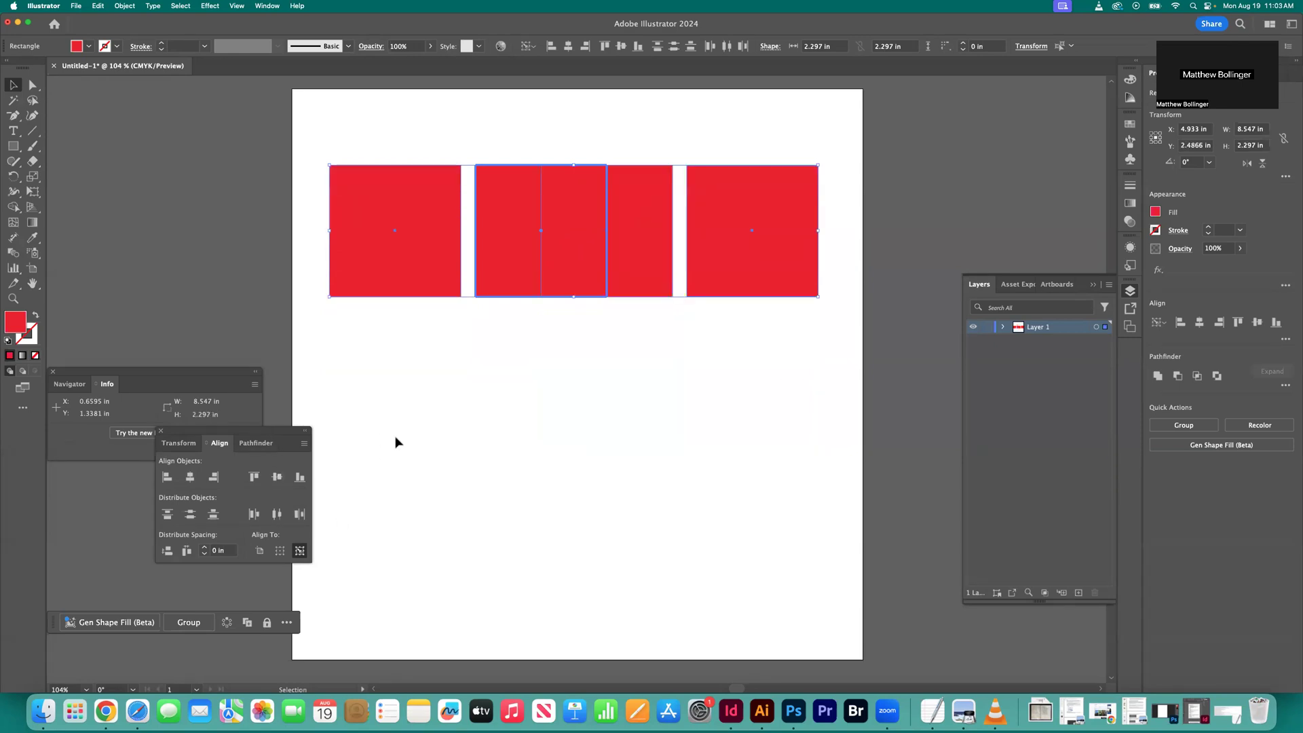
# - Switch to TextEdit and review Quiz 0 question 10 on editing an object or stroke alongside question 6 on anchor points
pyautogui.press('super+Tab')
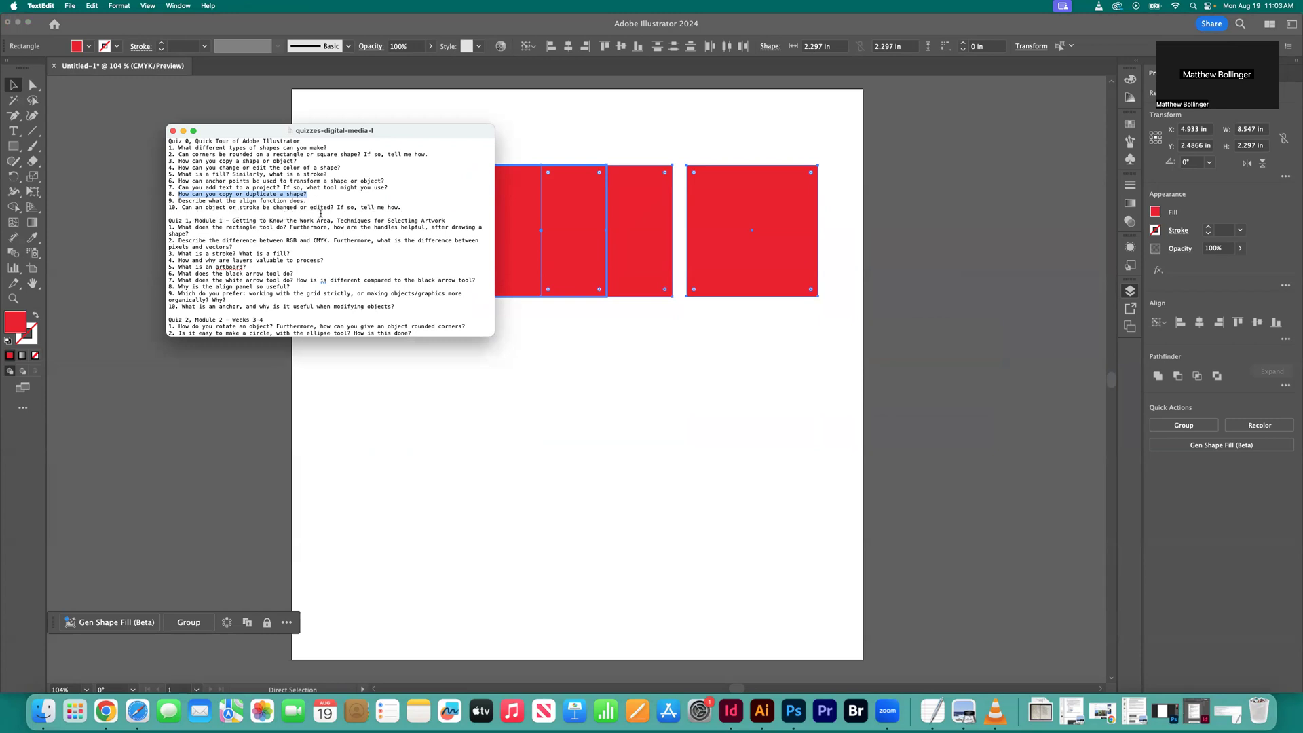
pyautogui.scroll(-1, 362, 222)
pyautogui.moveTo(406, 210); pyautogui.dragTo(186, 202)
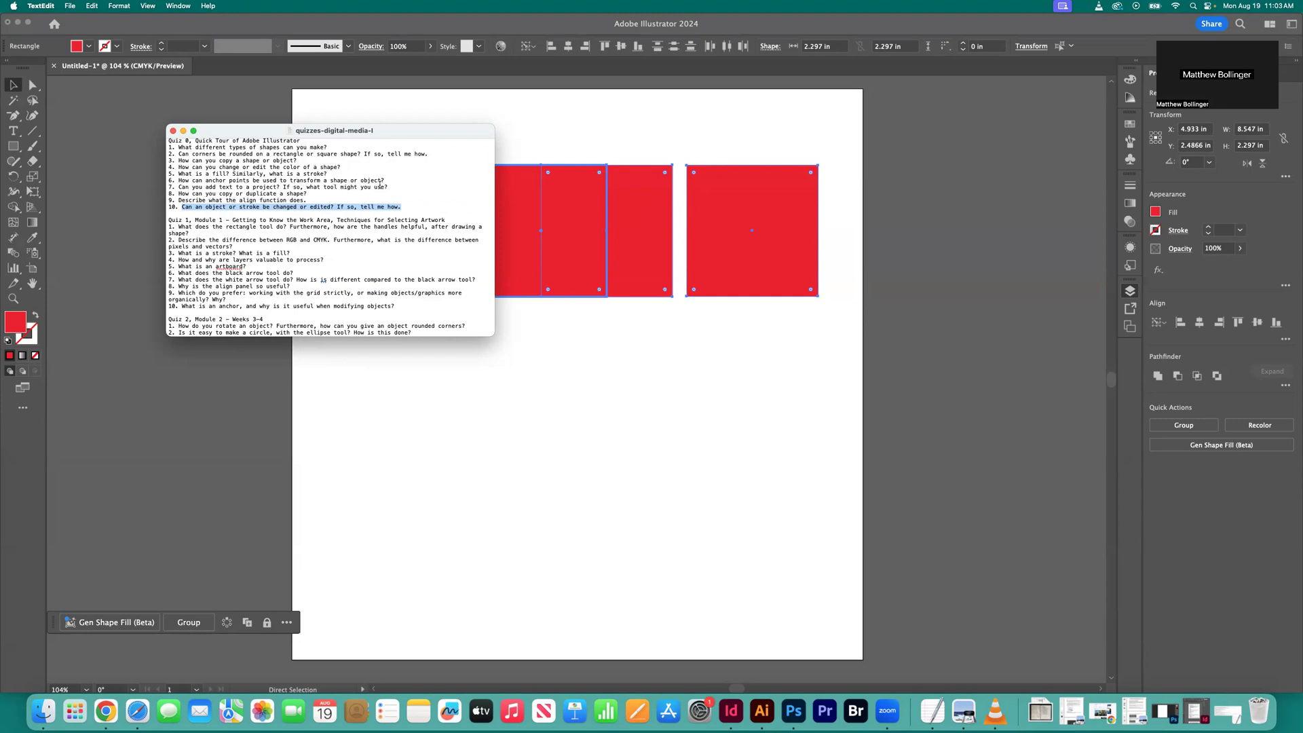
pyautogui.moveTo(386, 181); pyautogui.dragTo(179, 177)
pyautogui.press('super+Tab')
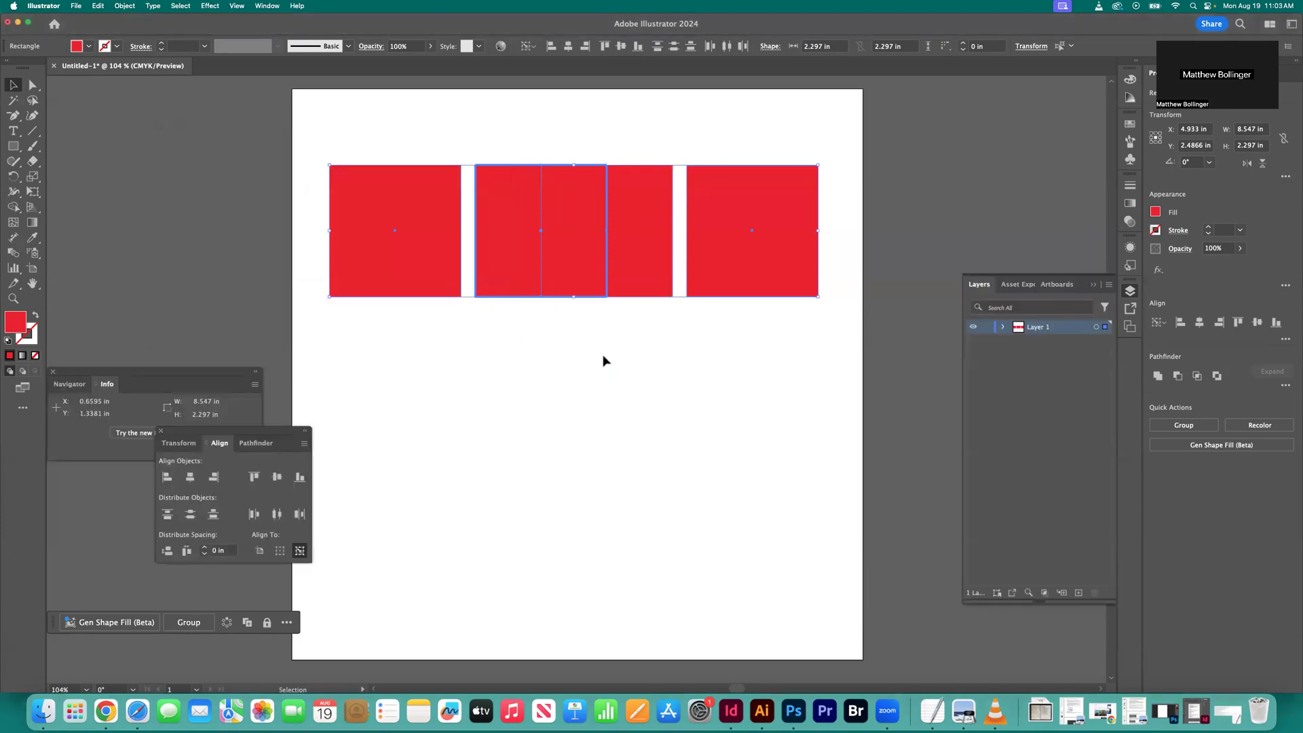
pyautogui.press('super+Tab')
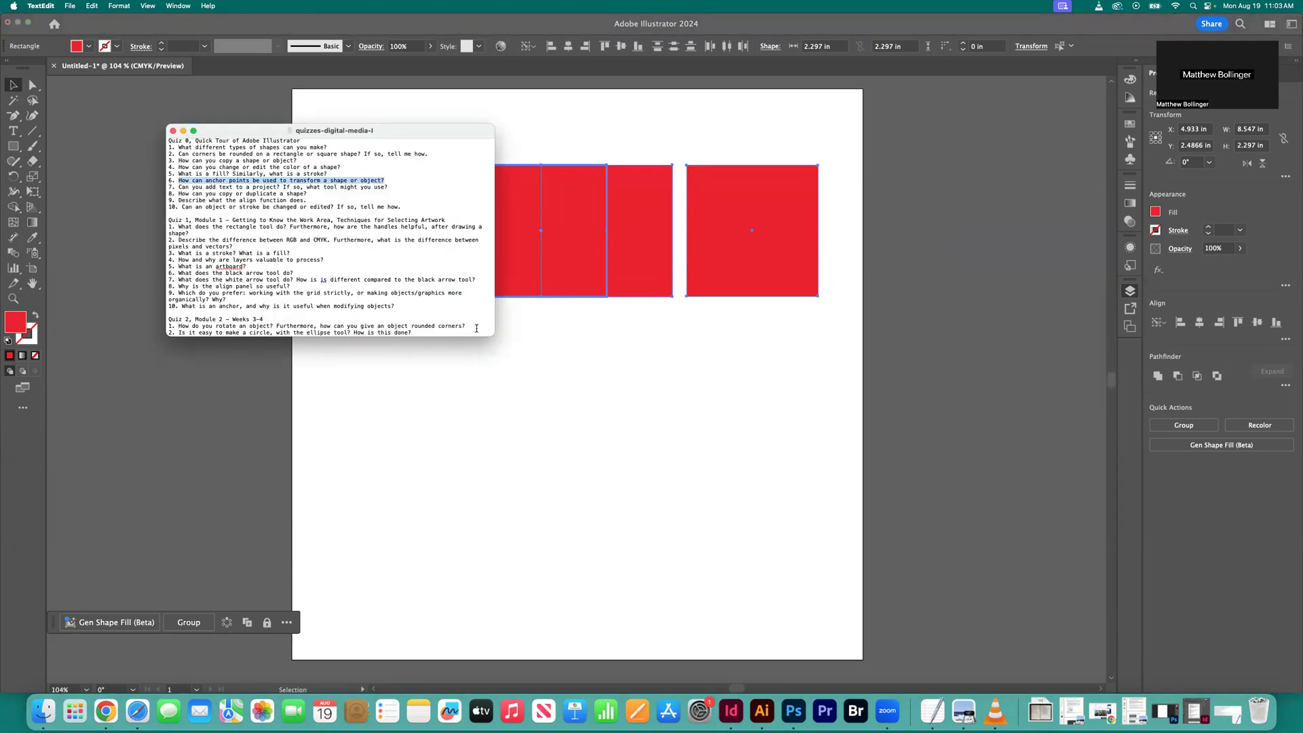
# - Return to Illustrator, deselect the squares and move the leftmost one below the row, centered at about X 4.8 in, Y 6.2 in
pyautogui.press('super+Tab')
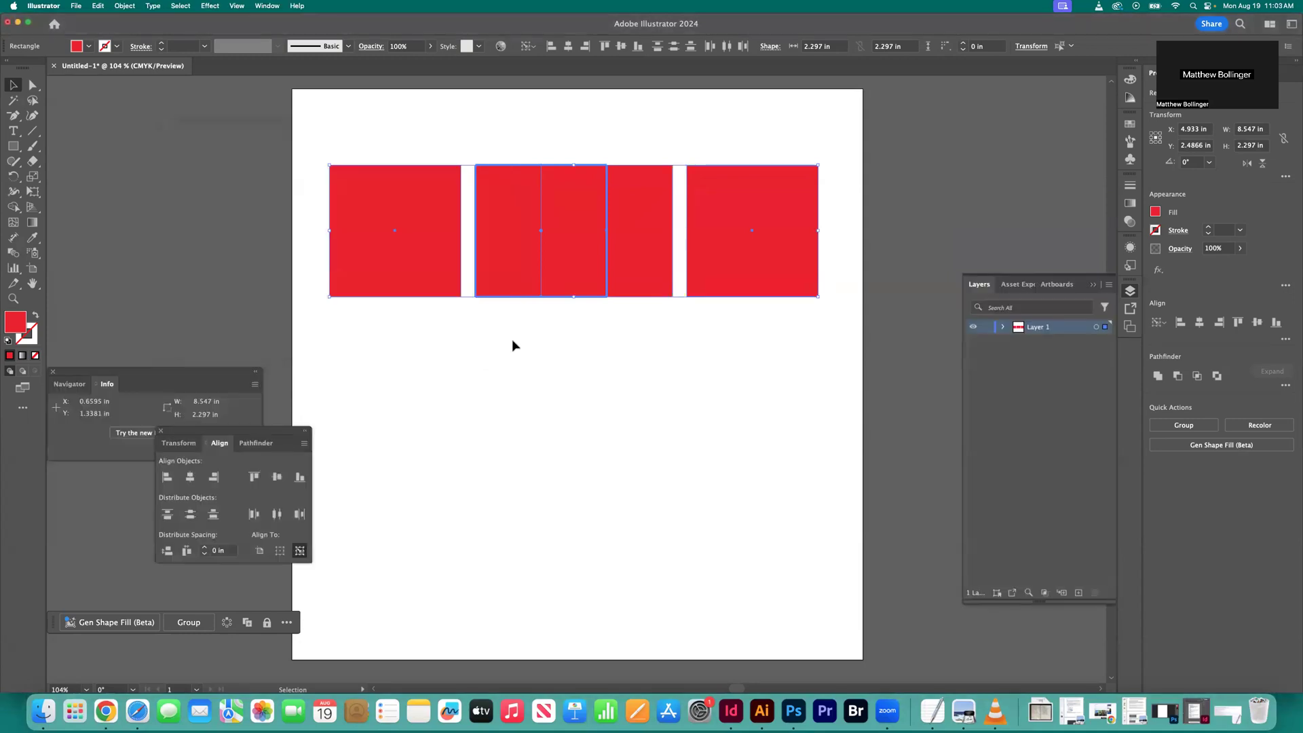
pyautogui.click(471, 349)
pyautogui.moveTo(431, 282); pyautogui.dragTo(598, 490)
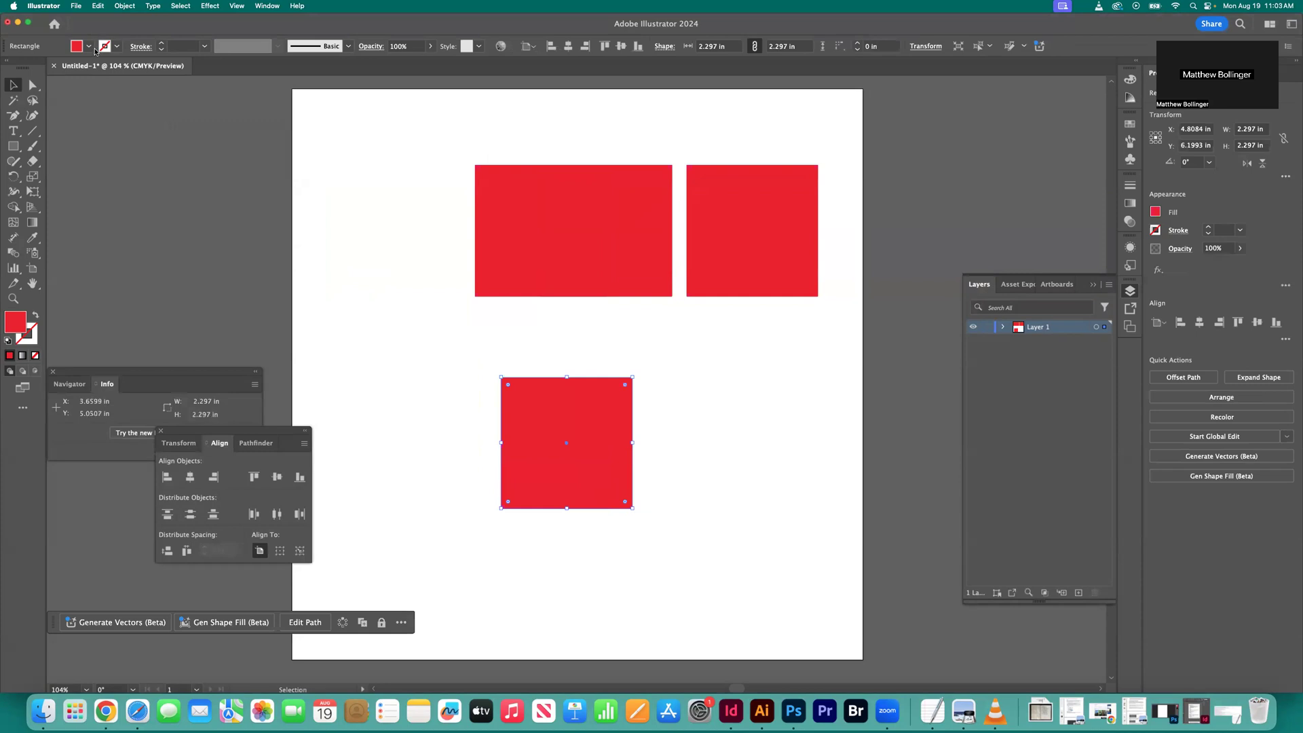
# - Fill the lower square green and relocate its four corner anchor points individually, forming a notched, arrow-like shape about 6.7 × 4.4 in
pyautogui.click(89, 46)
pyautogui.click(62, 93)
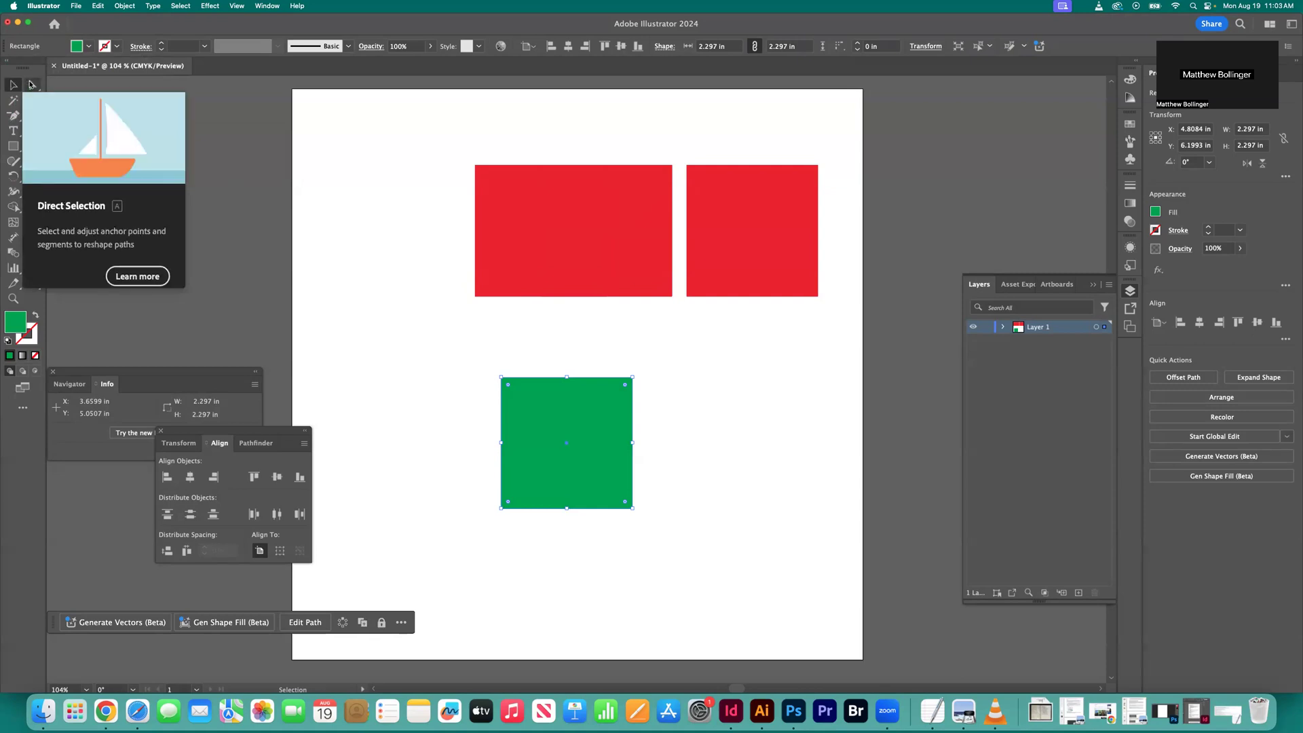
pyautogui.click(31, 85)
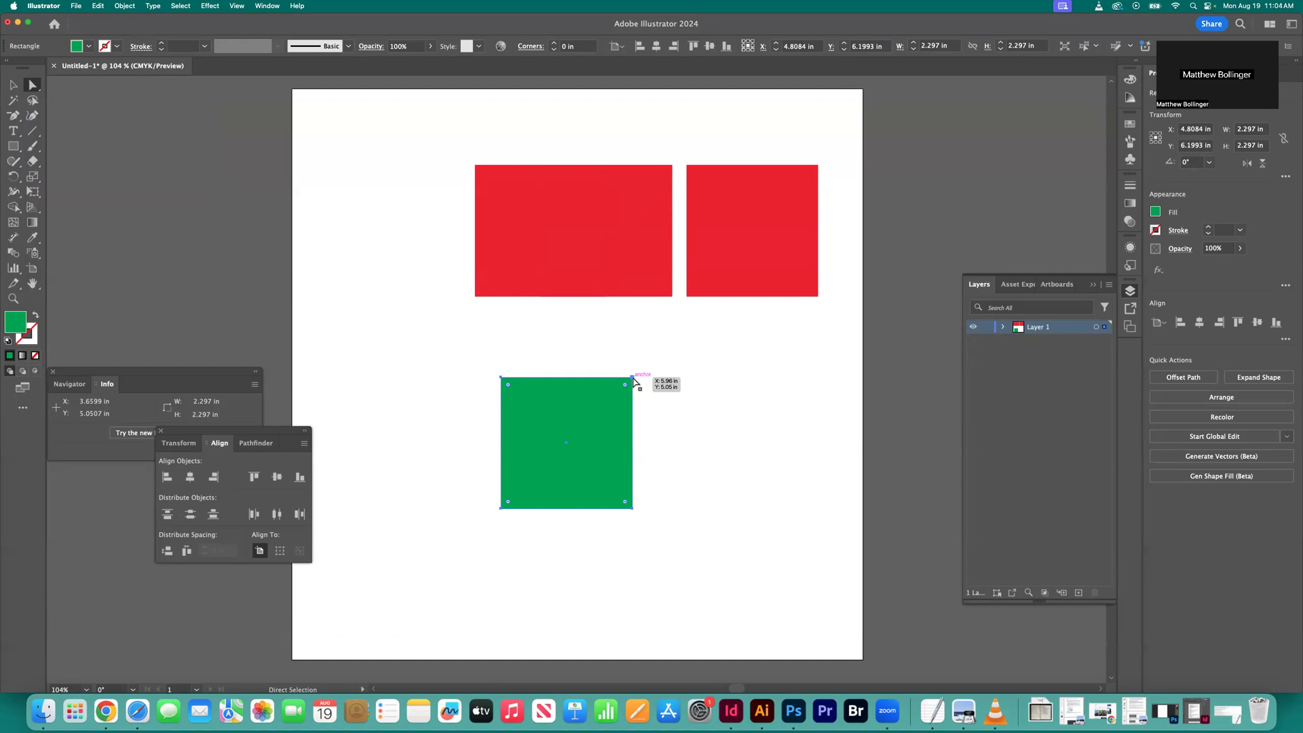
pyautogui.click(633, 379)
pyautogui.moveTo(638, 378); pyautogui.dragTo(725, 359)
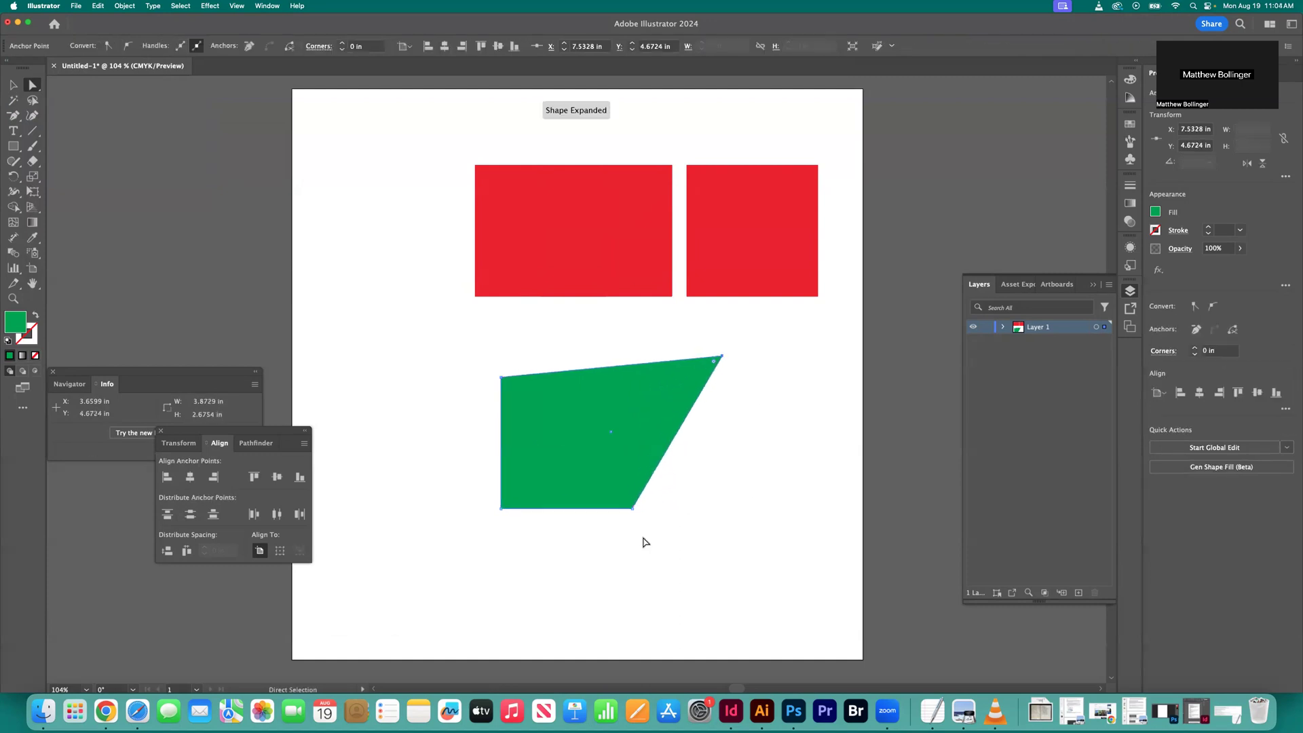
pyautogui.moveTo(632, 509); pyautogui.dragTo(551, 417)
pyautogui.moveTo(501, 379); pyautogui.dragTo(358, 325)
pyautogui.moveTo(501, 508); pyautogui.dragTo(742, 574)
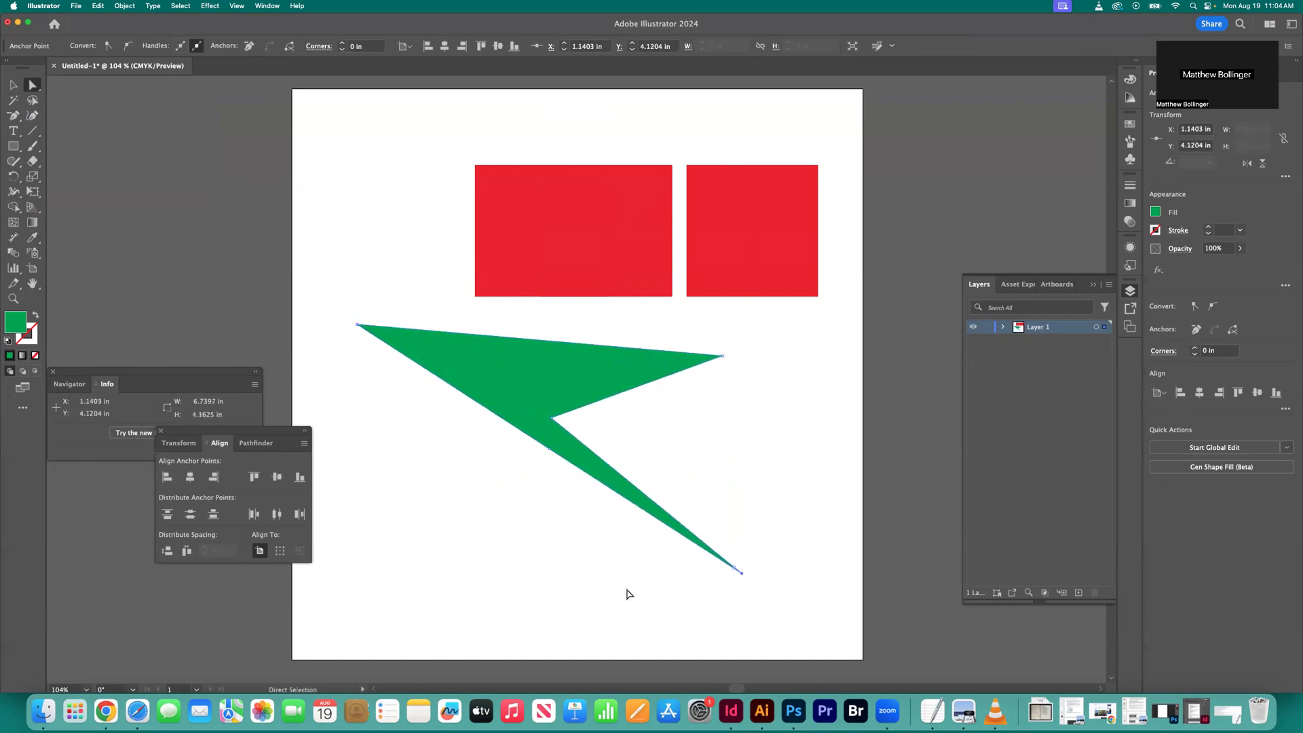
# - Check the Quiz 0 questions in TextEdit, return to Illustrator and add anchor points on the green shape's upper and long lower-left edges
pyautogui.press('super+Tab')
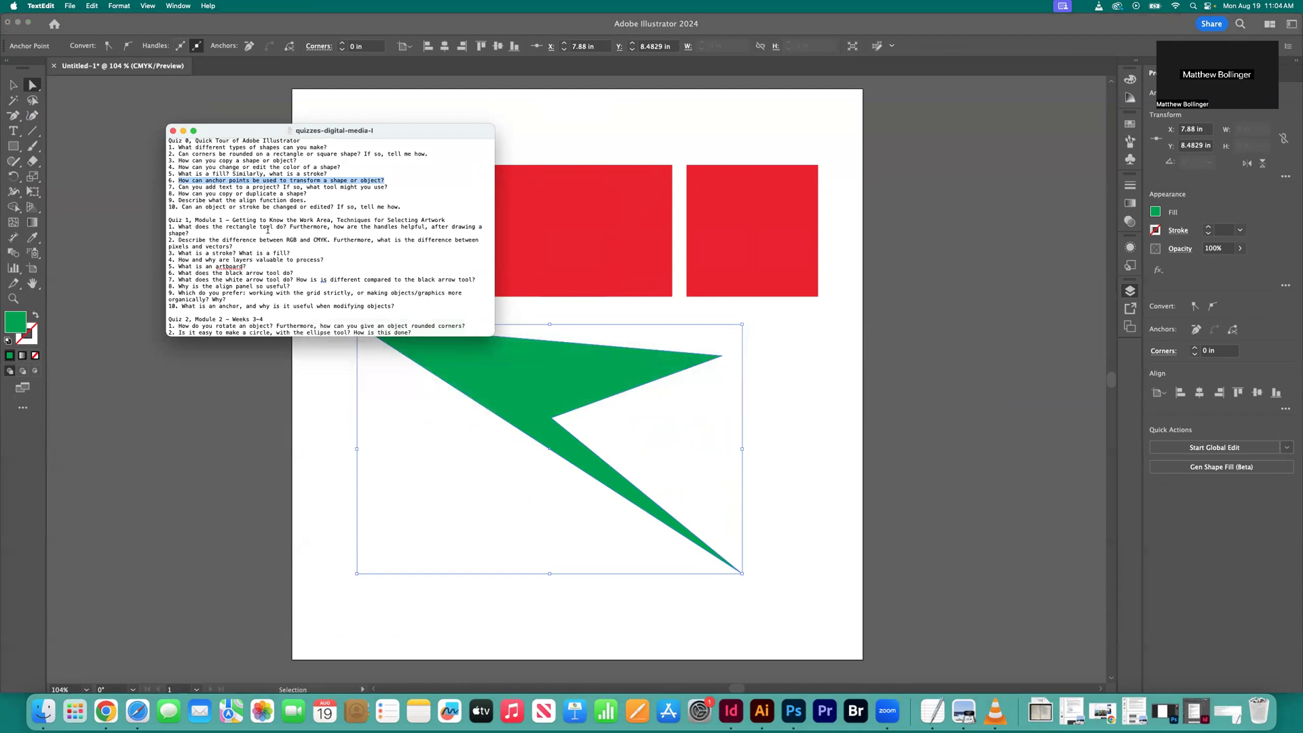
pyautogui.click(13, 122)
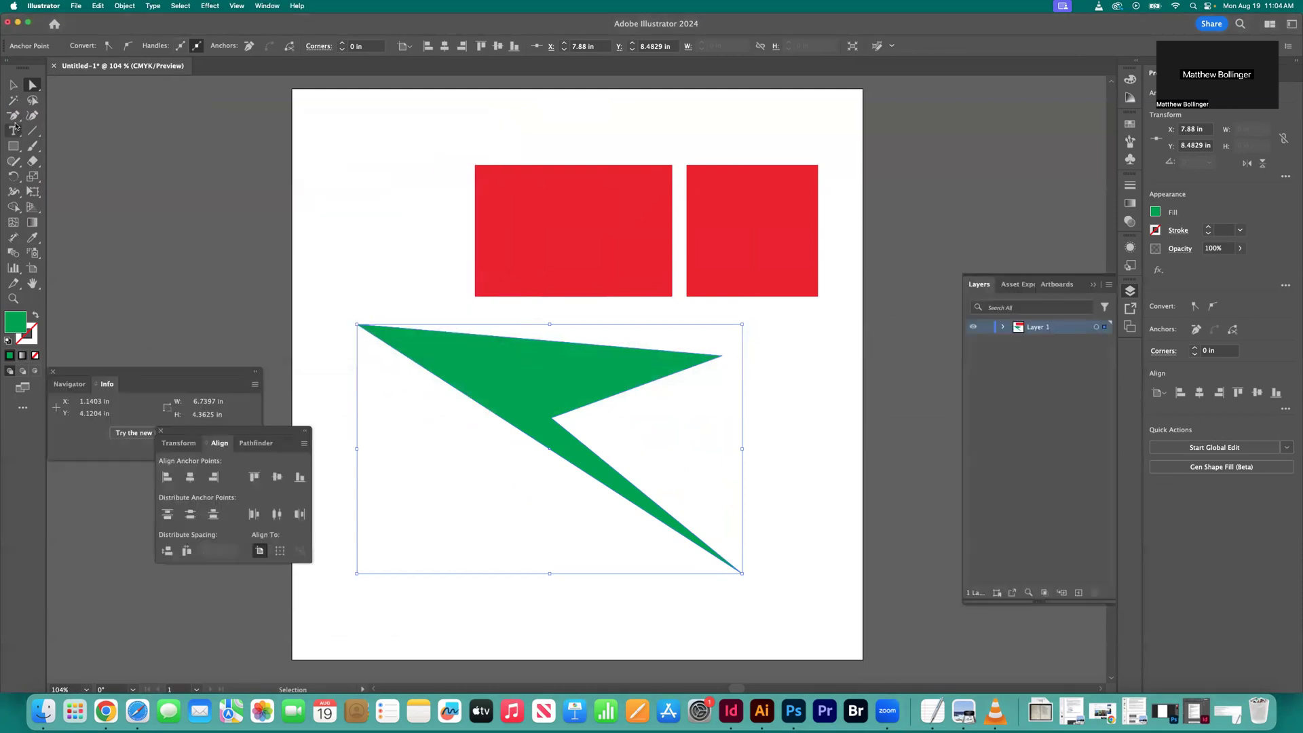
pyautogui.click(14, 121)
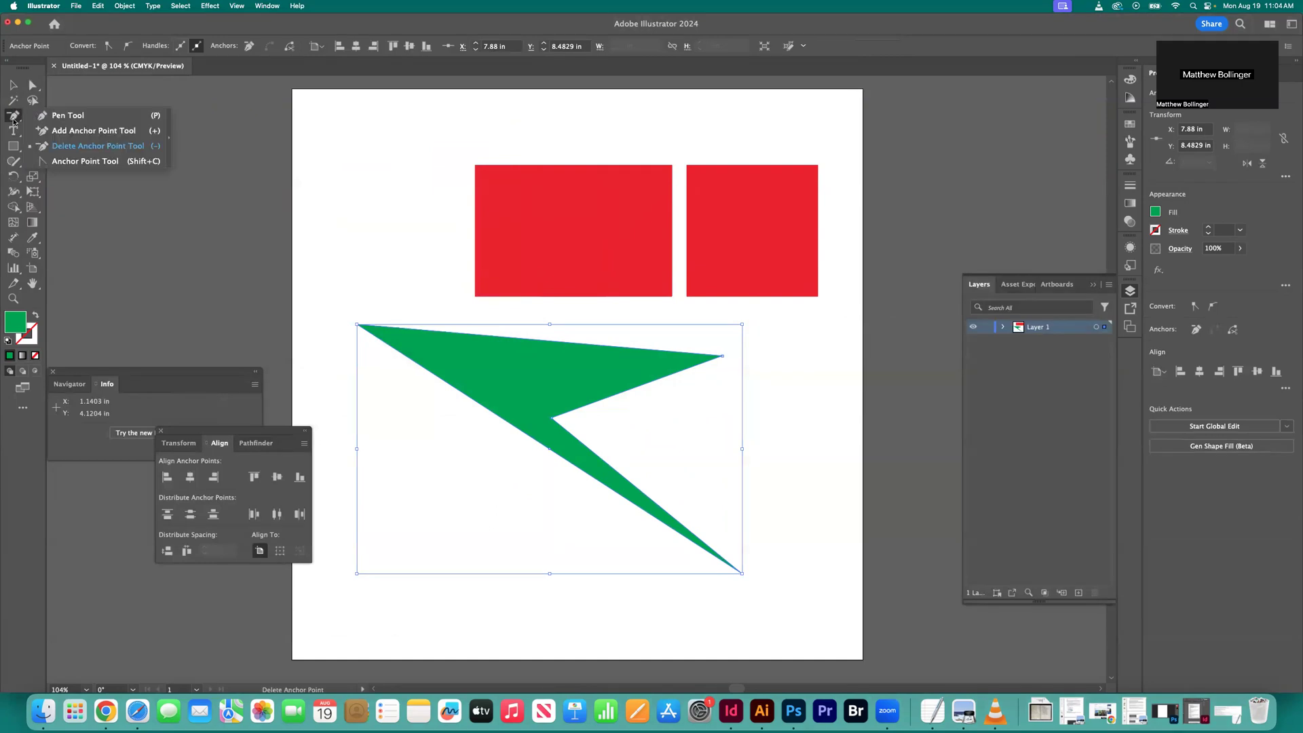
pyautogui.click(92, 130)
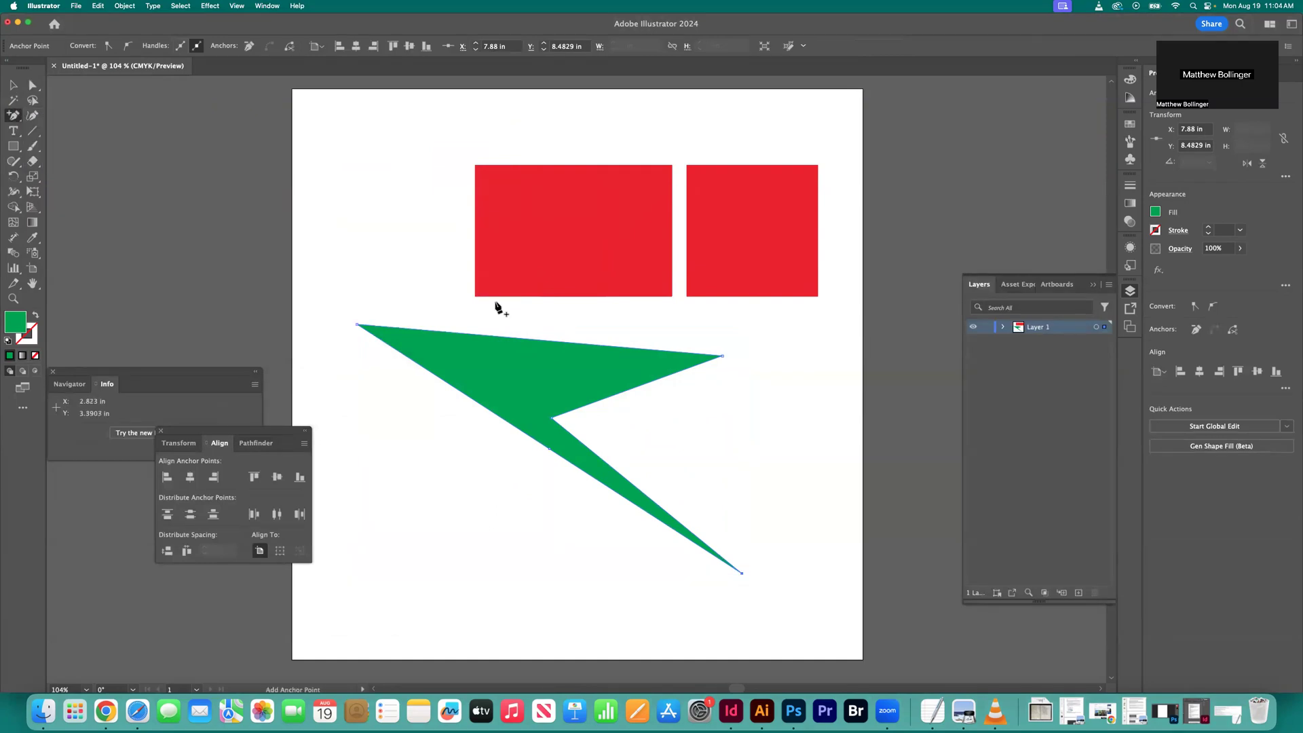
pyautogui.click(541, 339)
pyautogui.click(464, 395)
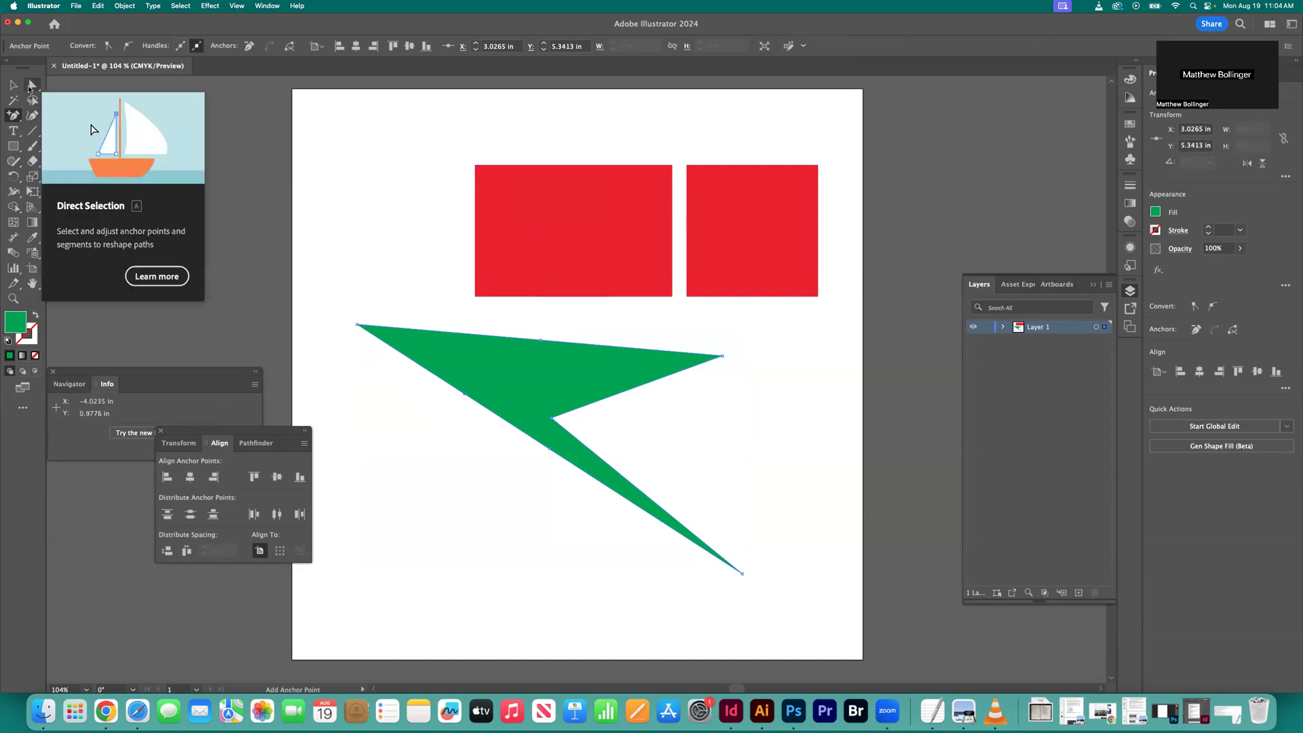
# - Directly select the new anchor point on the green shape's lower-left edge and move it outward to about X 1.14 in, Y 6.44 in
pyautogui.click(30, 86)
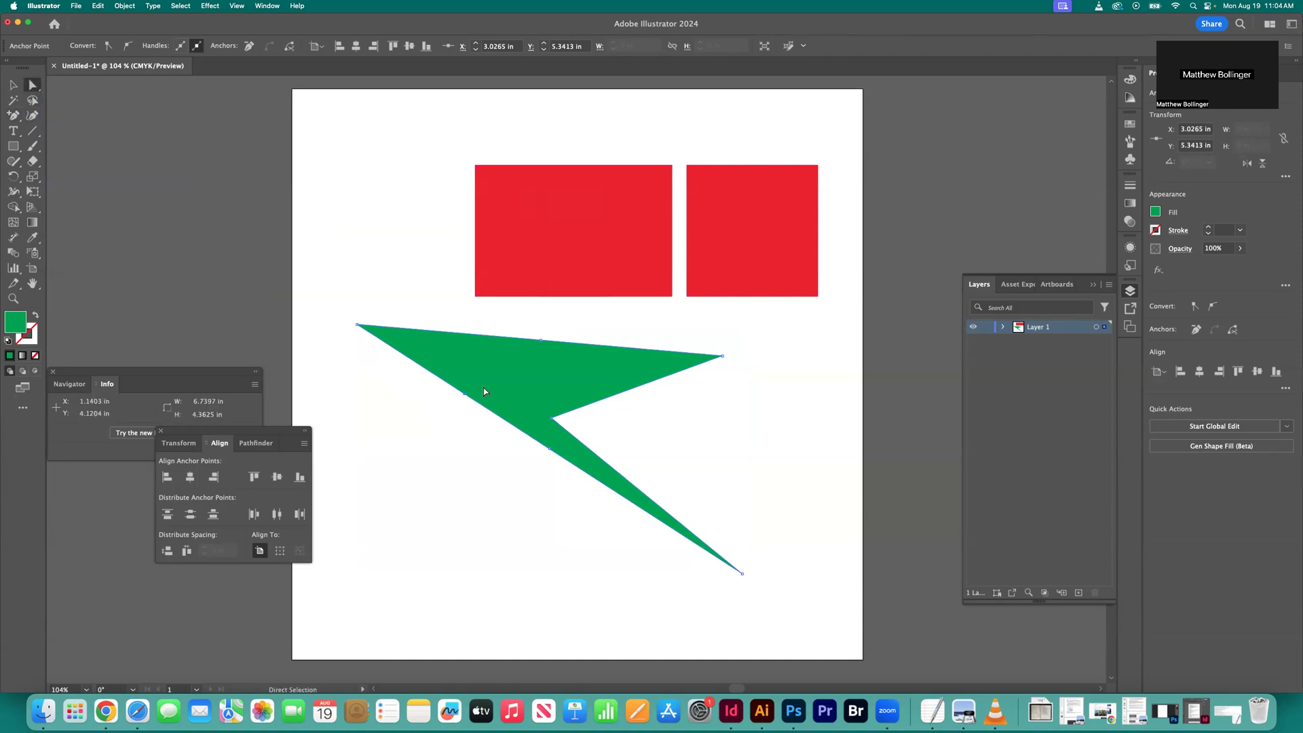
pyautogui.moveTo(464, 395); pyautogui.dragTo(358, 456)
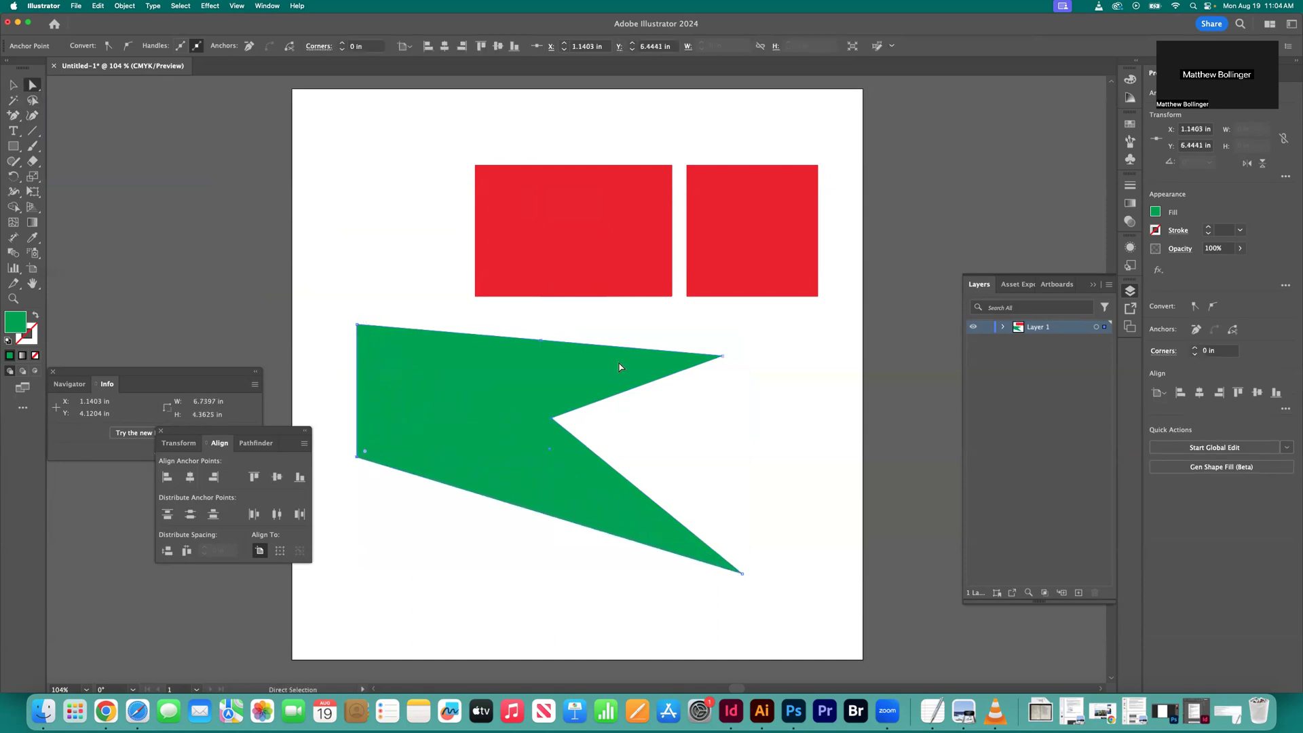
pyautogui.press('v')
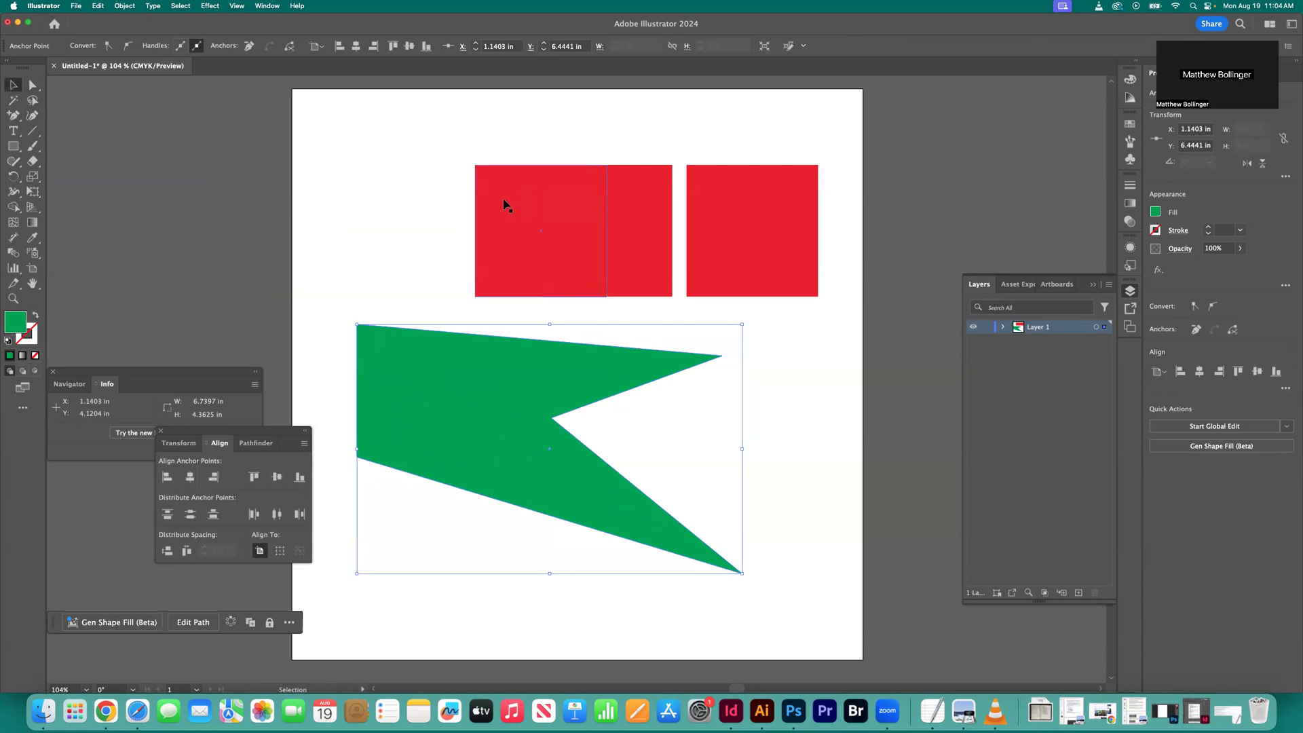
# - Delete the overlapping red square and the separate rightmost one, leaving only the leftmost square of the upper row
pyautogui.click(638, 207)
pyautogui.press('Delete')
pyautogui.click(701, 221)
pyautogui.press('Delete')
# - Stretch the remaining red square wider and shorten it from above into a rectangle about 4.17 × 1.11 in, and deselect it
pyautogui.click(554, 220)
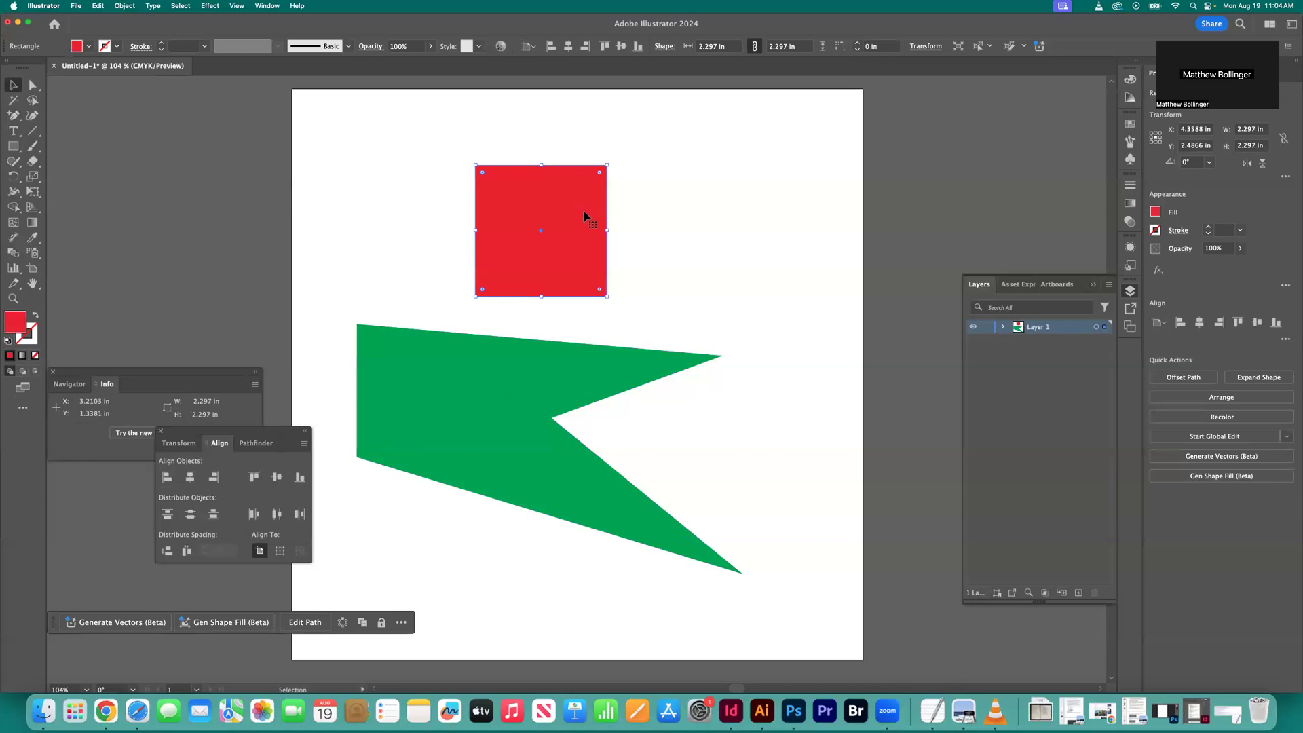
pyautogui.moveTo(610, 233); pyautogui.dragTo(713, 234)
pyautogui.moveTo(594, 165); pyautogui.dragTo(595, 234)
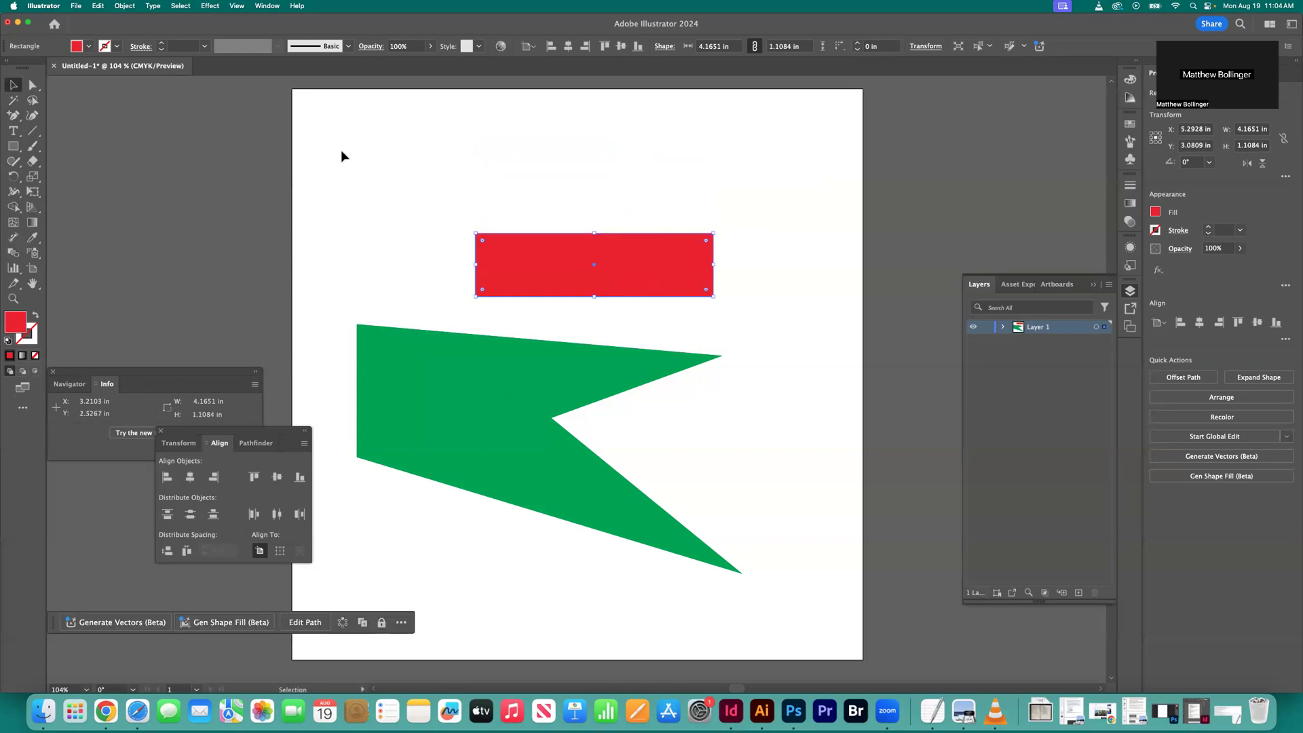
pyautogui.click(210, 127)
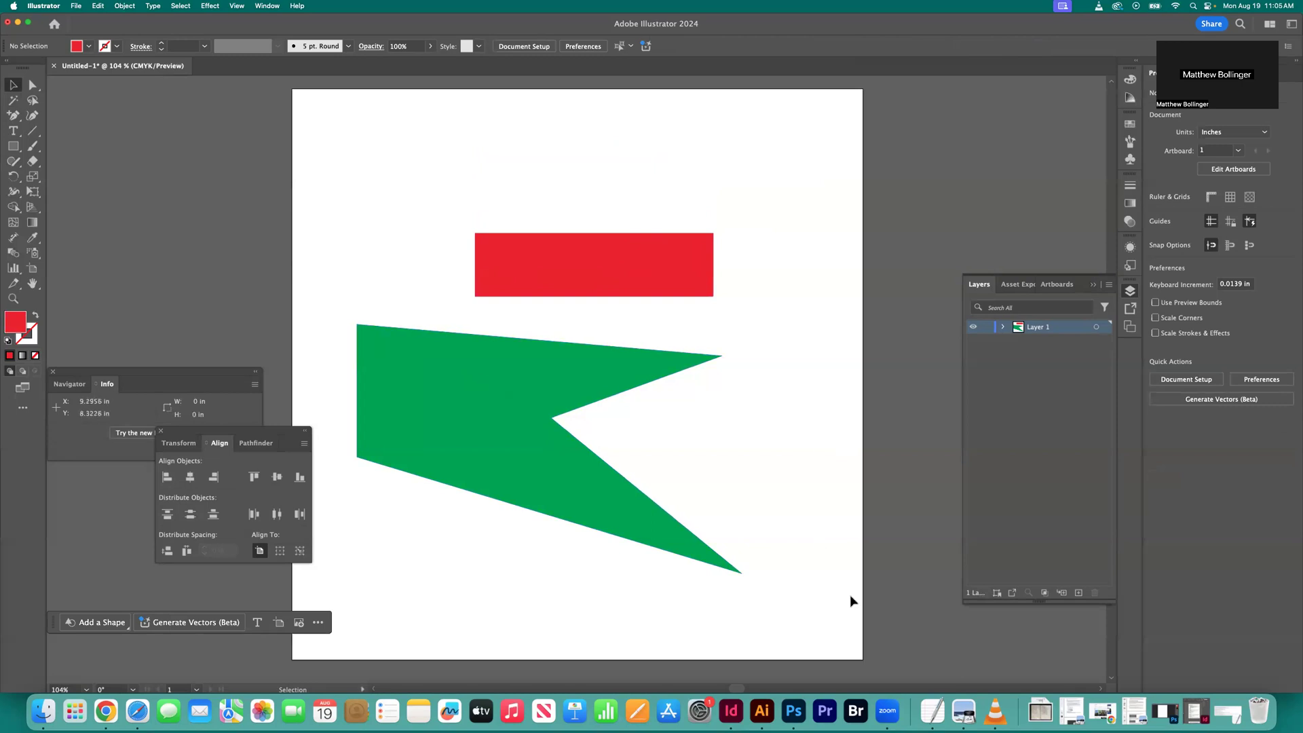
pyautogui.press('super+Tab')
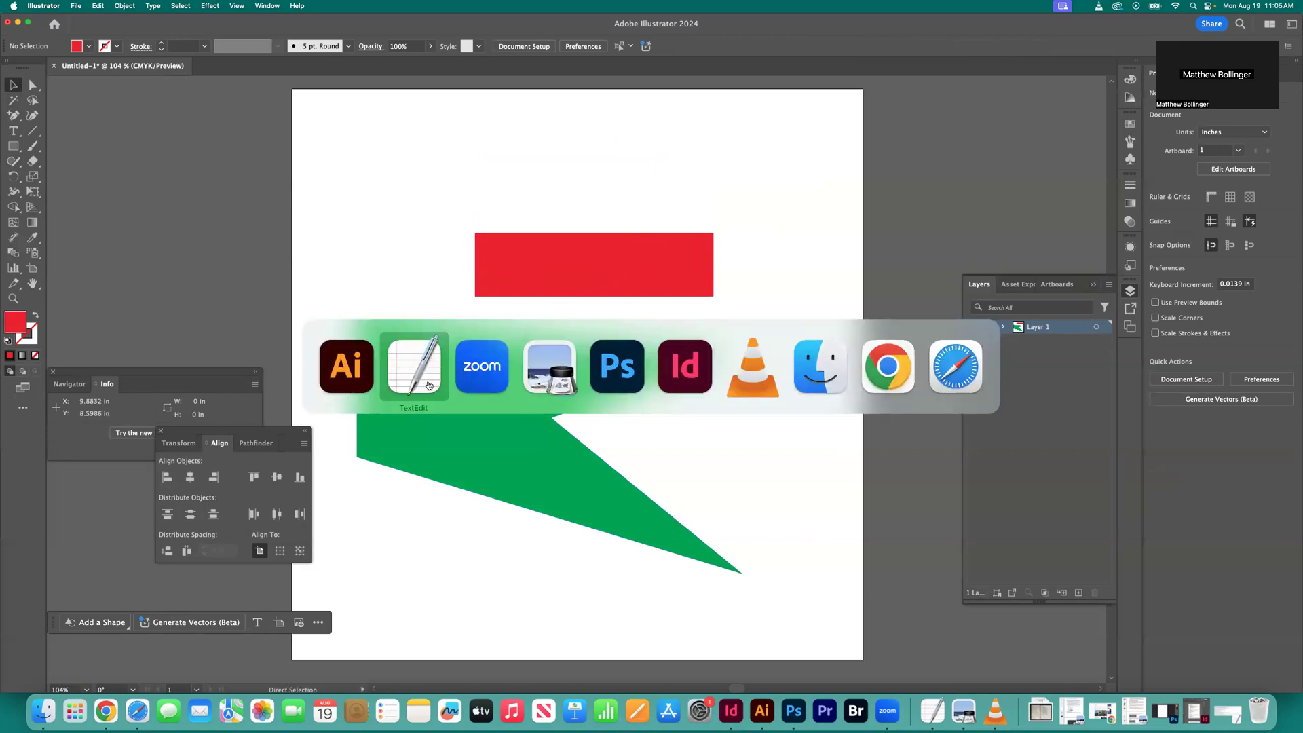
pyautogui.press('Escape')
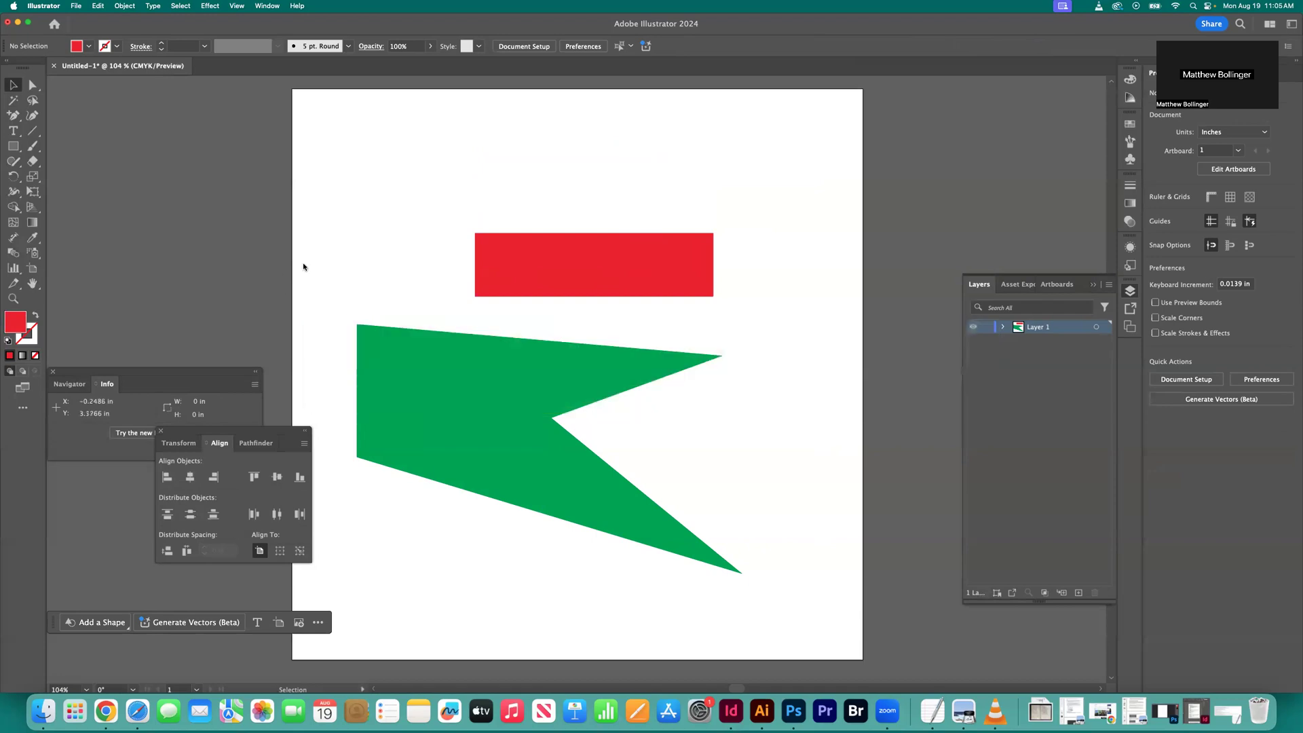